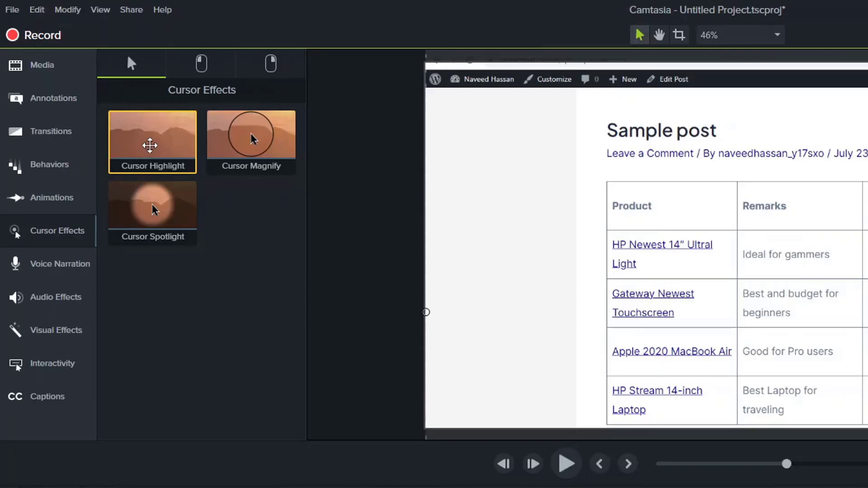
Apply the Cursor Highlight effect to the screen recording of the sample post and play the preview.
{"action": "left_click_drag", "start_coordinate": [149, 145], "coordinate": [383, 278]}
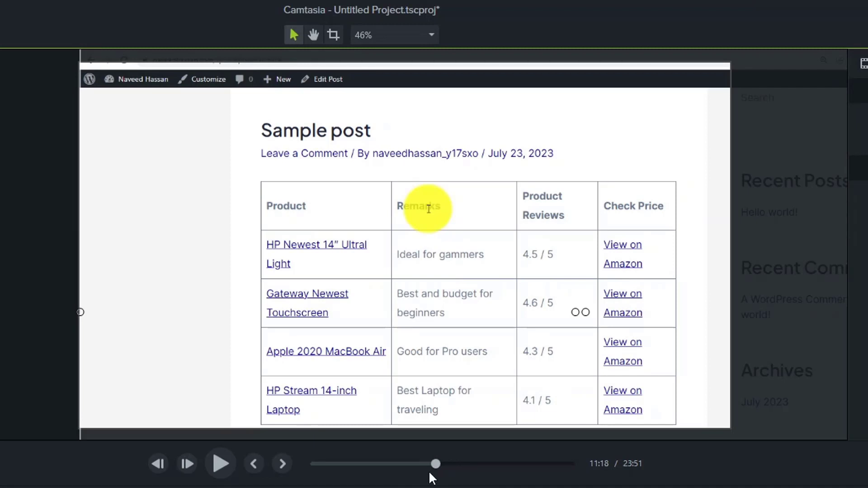
{"action": "key", "text": "space"}
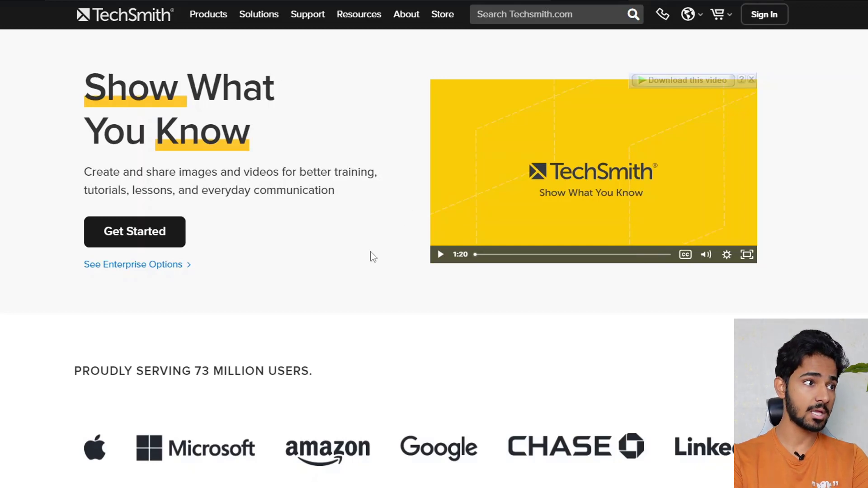
Look up Camtasia among the TechSmith products and examine its pricing, especially the Individual Subscription.
{"action": "left_click", "coordinate": [222, 15]}
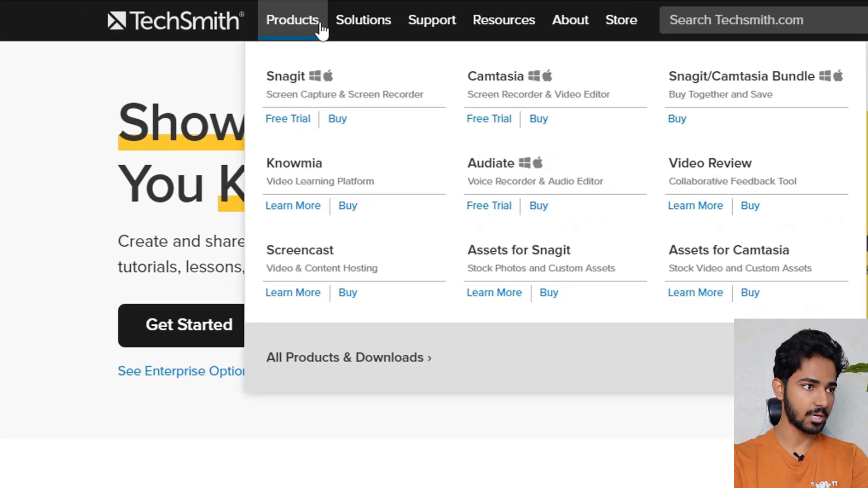
{"action": "left_click", "coordinate": [537, 77]}
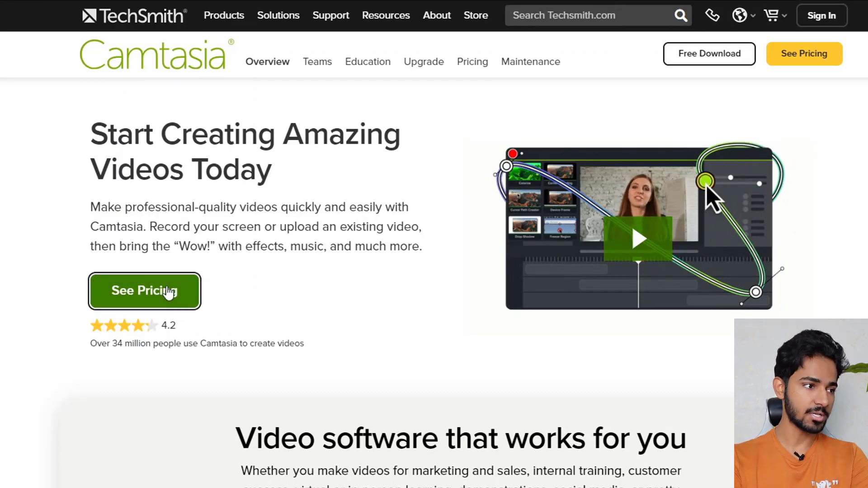
{"action": "left_click", "coordinate": [168, 292]}
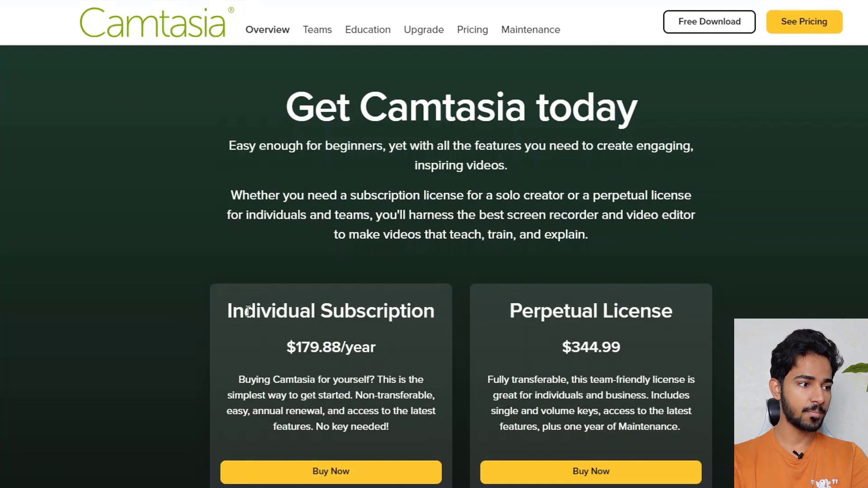
{"action": "left_click_drag", "start_coordinate": [231, 316], "coordinate": [376, 318]}
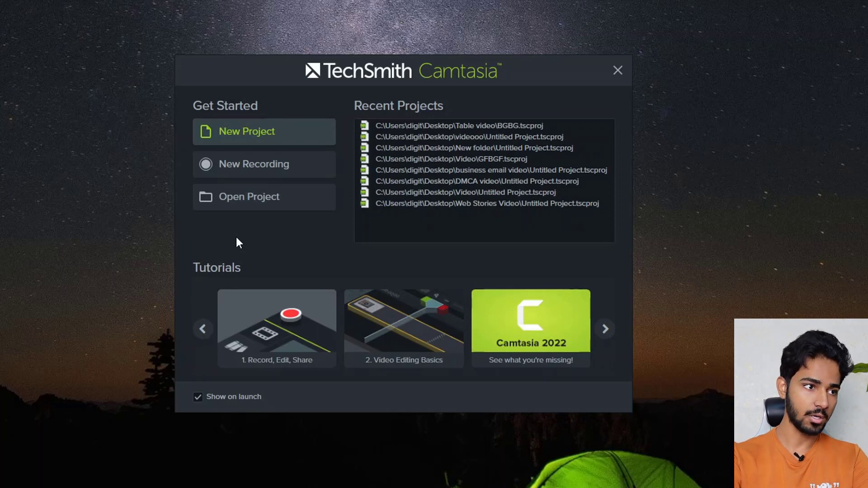
Open the Camtasia recorder for a new recording and check its capture commands.
{"action": "left_click", "coordinate": [248, 164]}
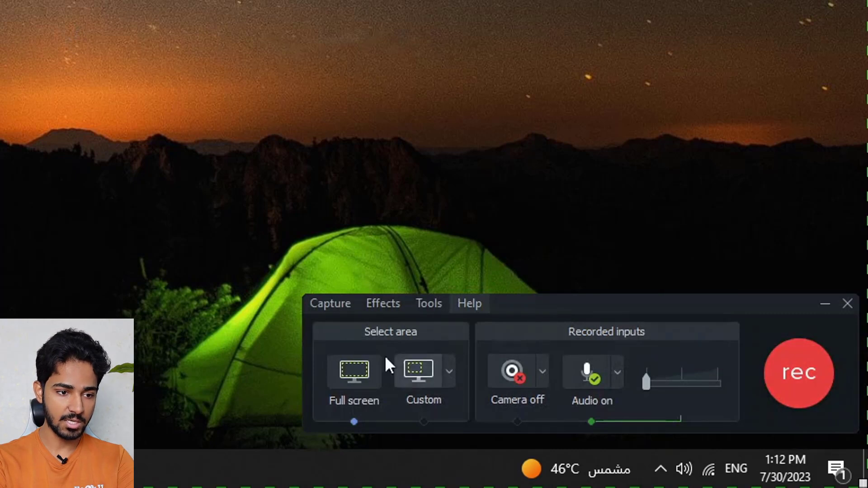
{"action": "left_click", "coordinate": [329, 306]}
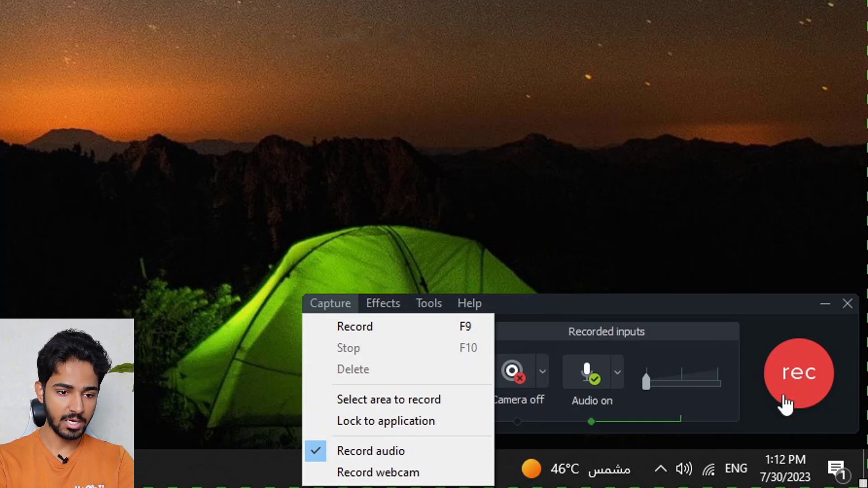
{"action": "left_click", "coordinate": [761, 430]}
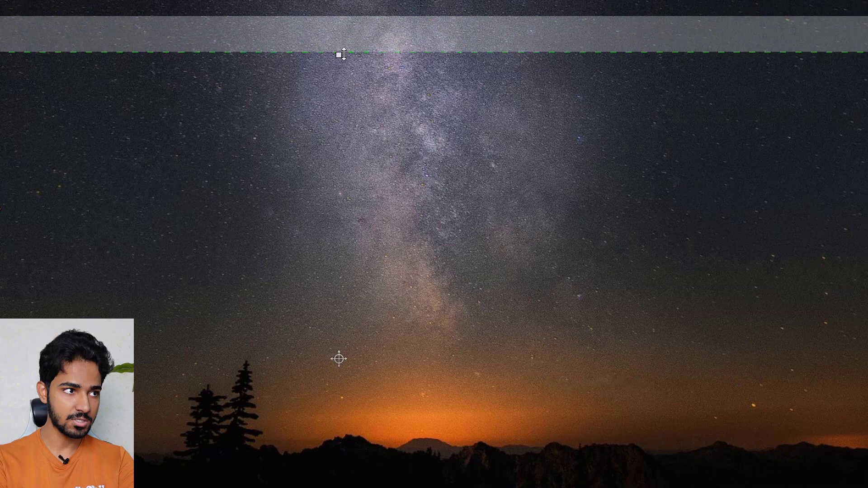
Try a custom recording area of 1325 x 772 and reset the area to full screen.
{"action": "left_click_drag", "start_coordinate": [338, 358], "coordinate": [522, 288]}
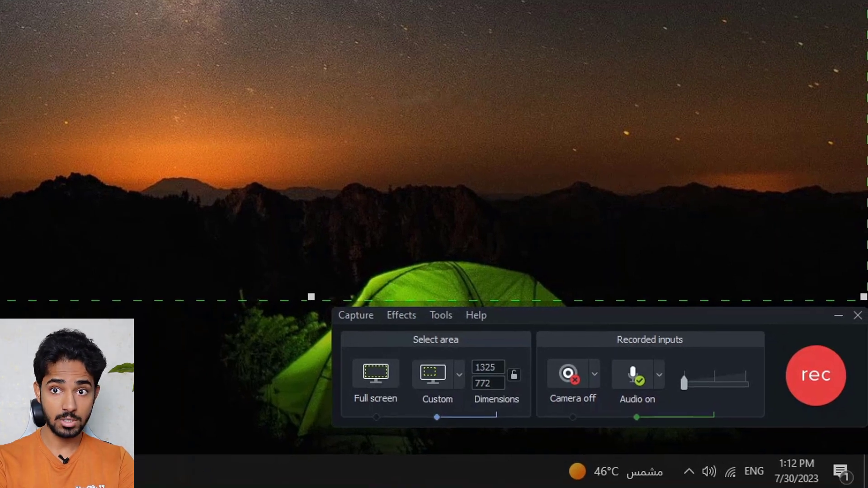
{"action": "left_click", "coordinate": [364, 371]}
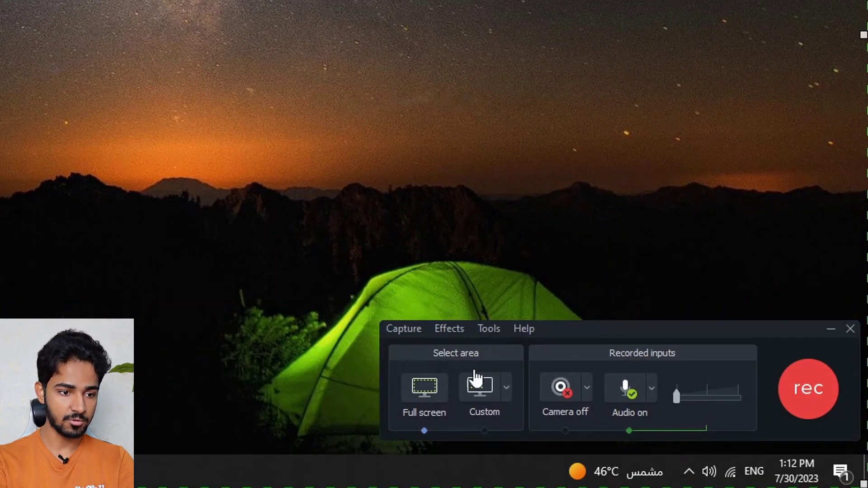
Check the recorder's preset area sizes and the camera and audio sources available for recording.
{"action": "left_click", "coordinate": [507, 388]}
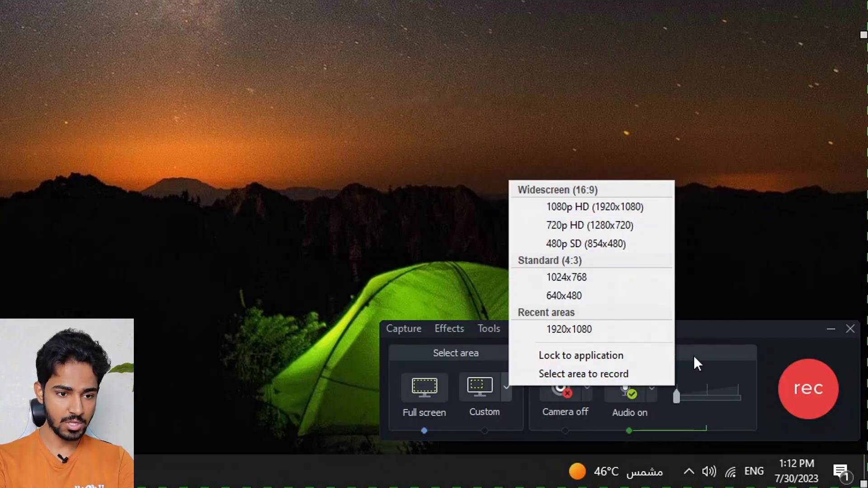
{"action": "left_click", "coordinate": [716, 336]}
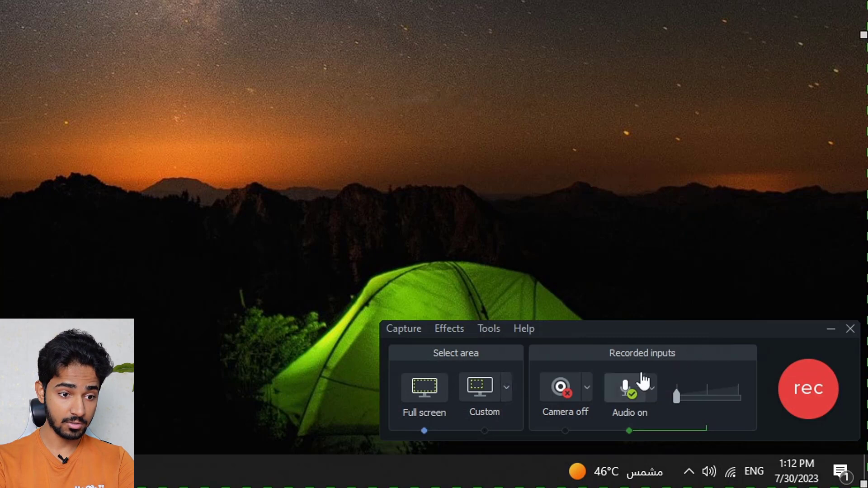
{"action": "left_click", "coordinate": [589, 387]}
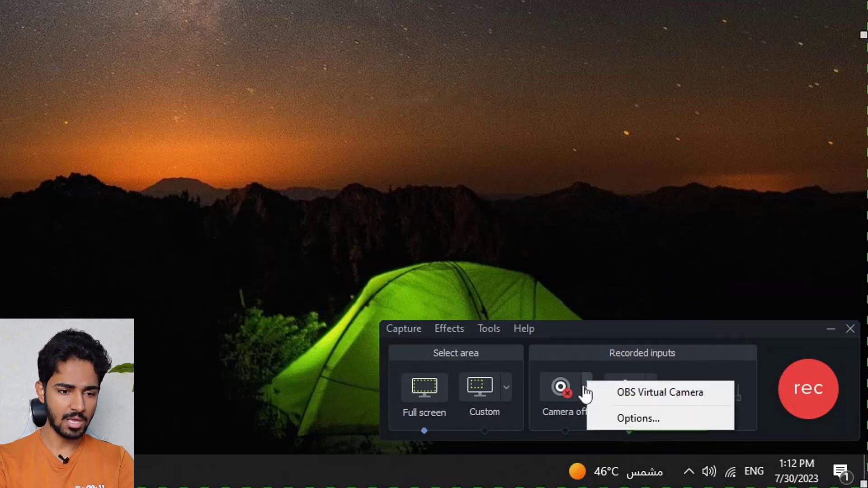
{"action": "left_click", "coordinate": [593, 335]}
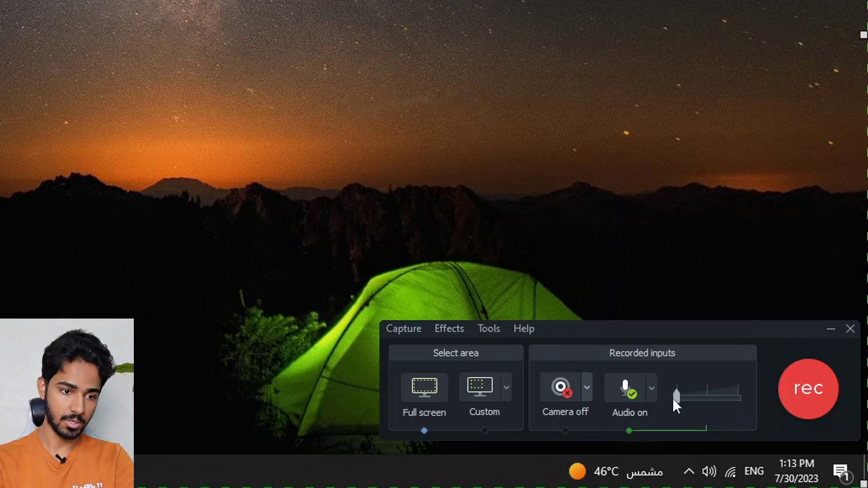
{"action": "left_click", "coordinate": [651, 387]}
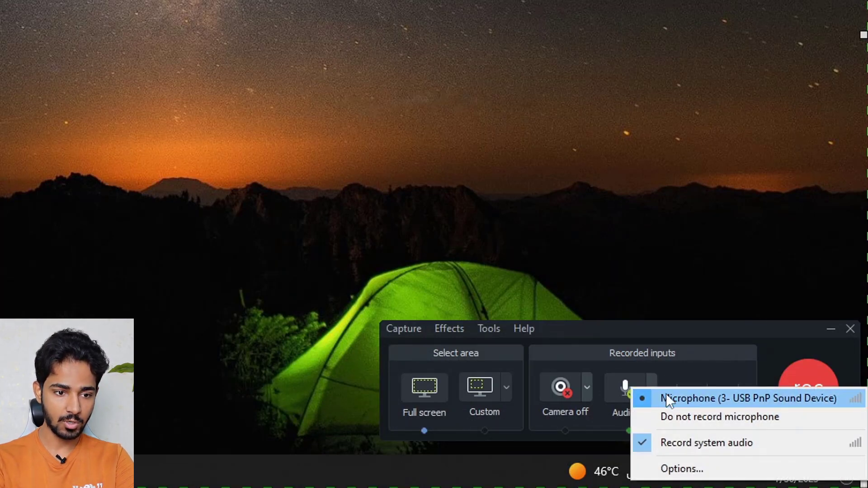
{"action": "left_click", "coordinate": [670, 368]}
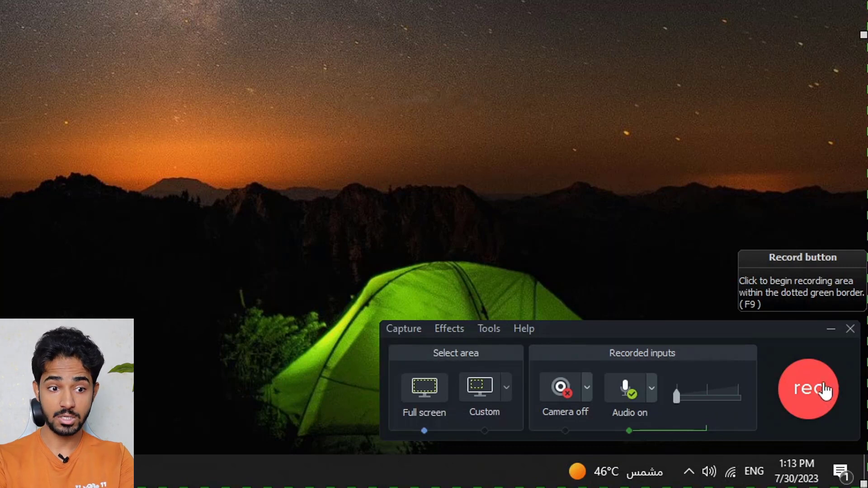
Examine the recorder's effects options for annotations and mouse click sounds, and close them.
{"action": "left_click", "coordinate": [448, 331]}
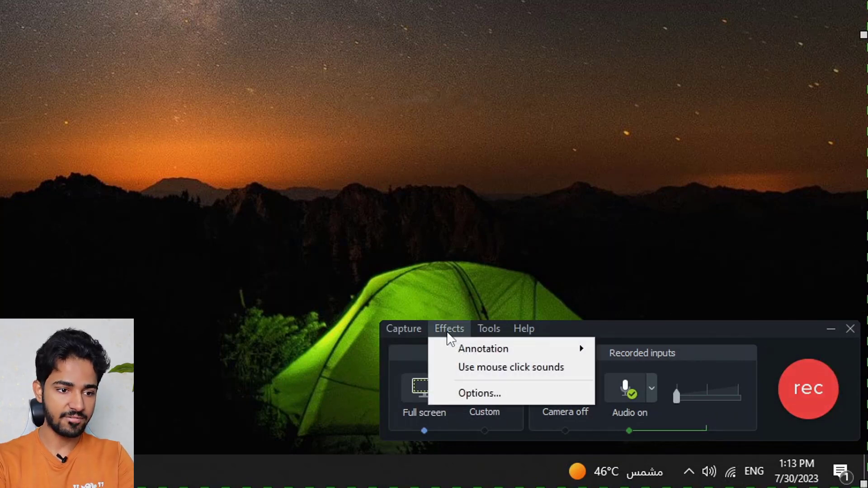
{"action": "mouse_move", "coordinate": [465, 349]}
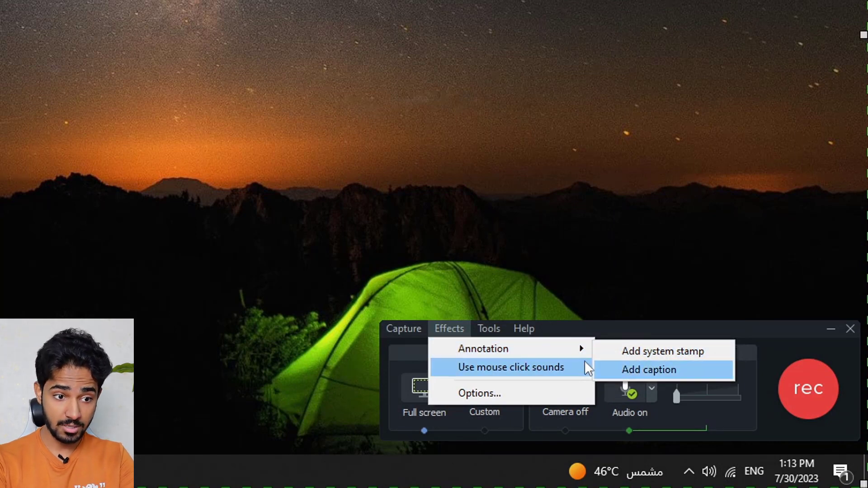
{"action": "left_click", "coordinate": [516, 392]}
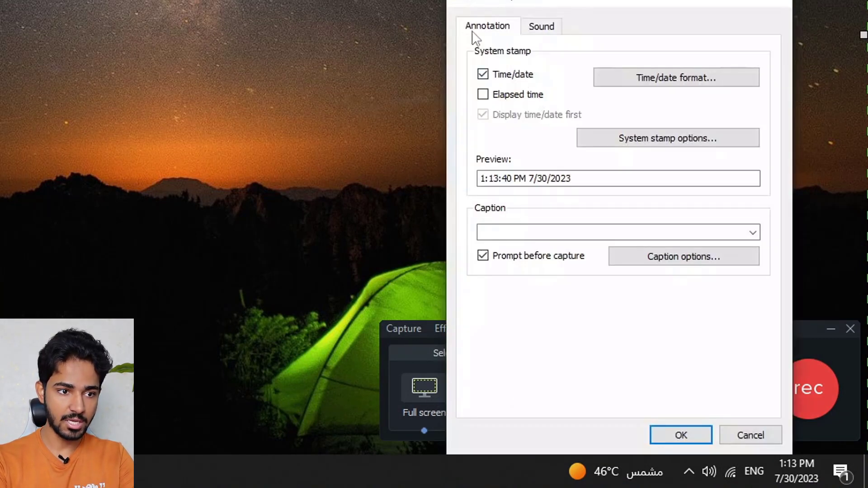
{"action": "left_click", "coordinate": [542, 27]}
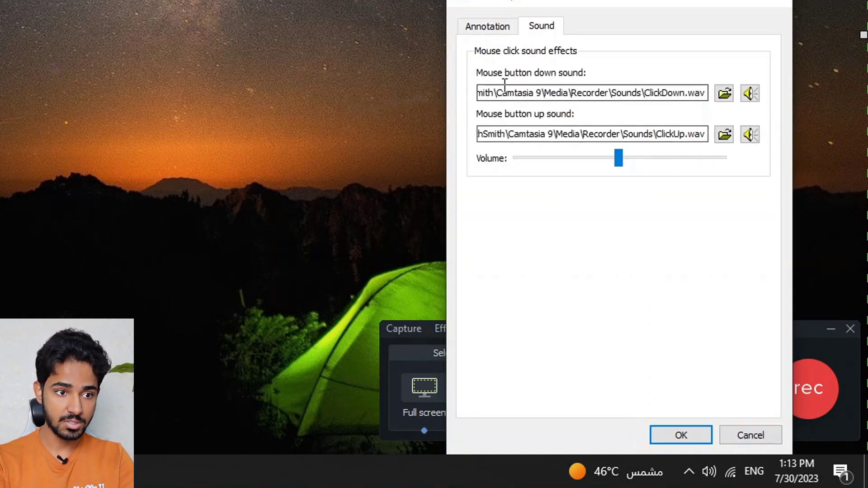
{"action": "key", "text": "Return"}
Examine the recorder's general tool options, including the file formats it can record to.
{"action": "left_click", "coordinate": [489, 328]}
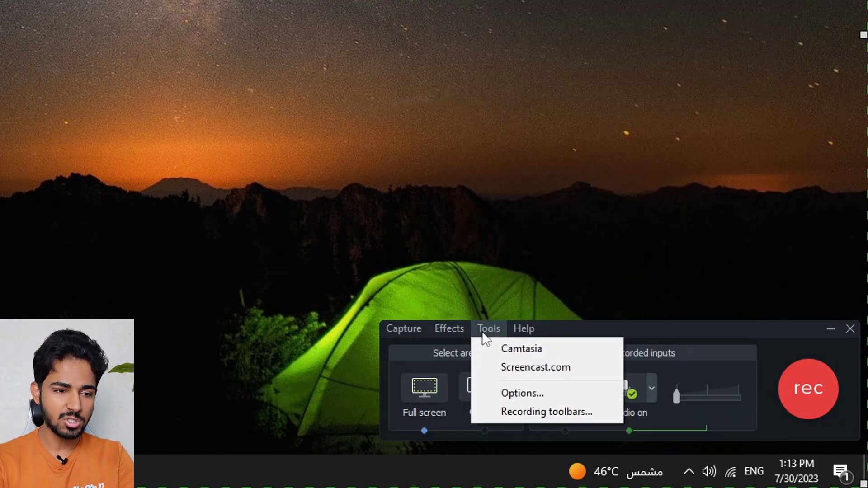
{"action": "left_click", "coordinate": [532, 393]}
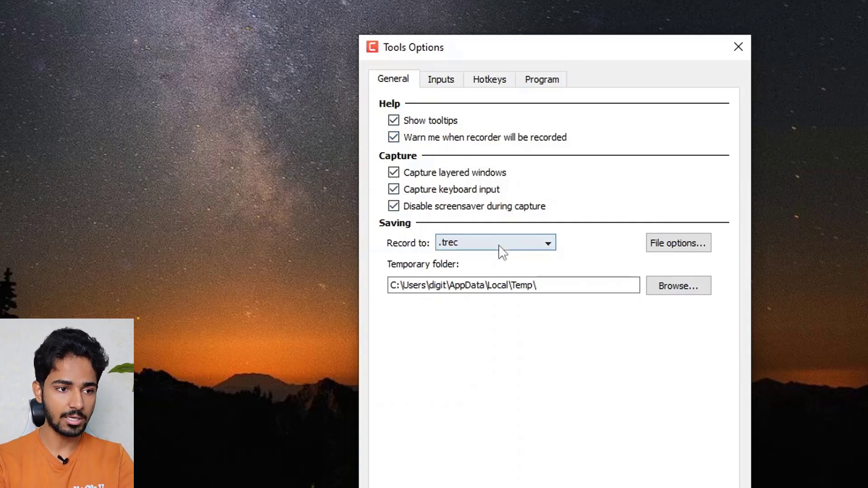
{"action": "left_click", "coordinate": [457, 244]}
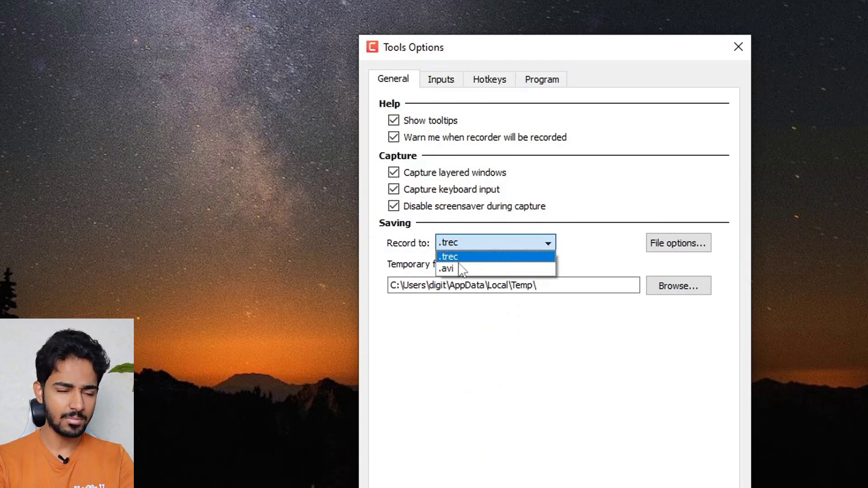
{"action": "left_click", "coordinate": [585, 251]}
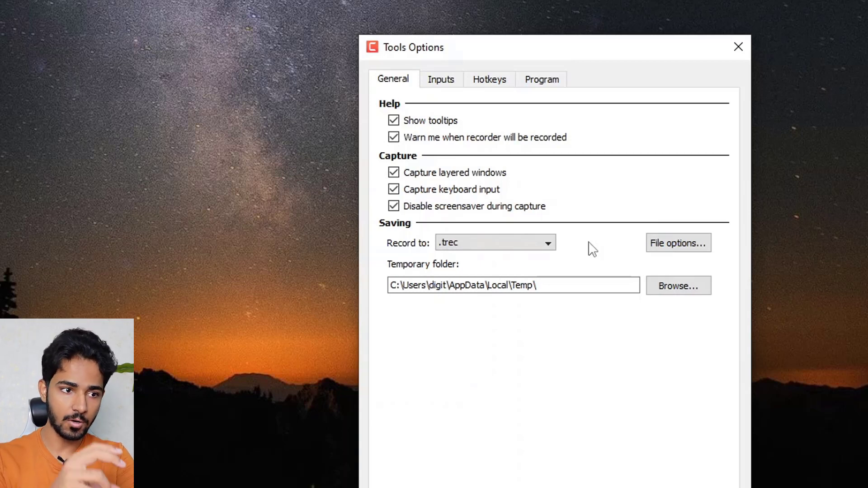
{"action": "left_click", "coordinate": [479, 244]}
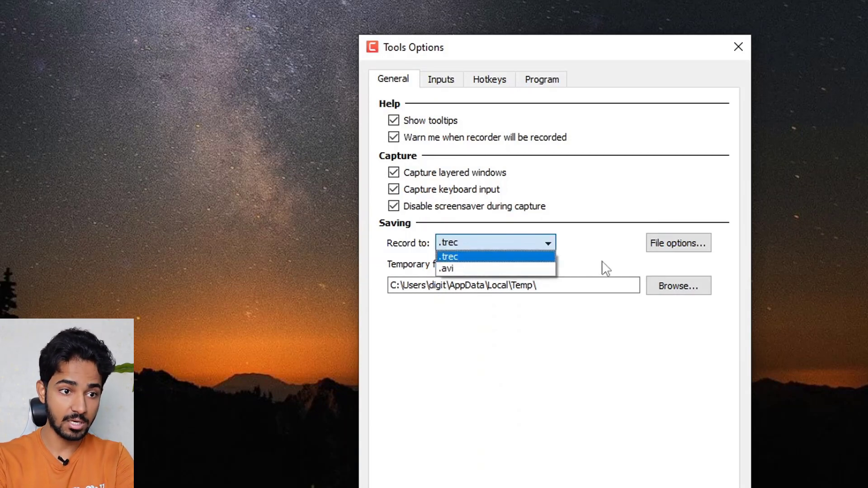
{"action": "left_click", "coordinate": [626, 266]}
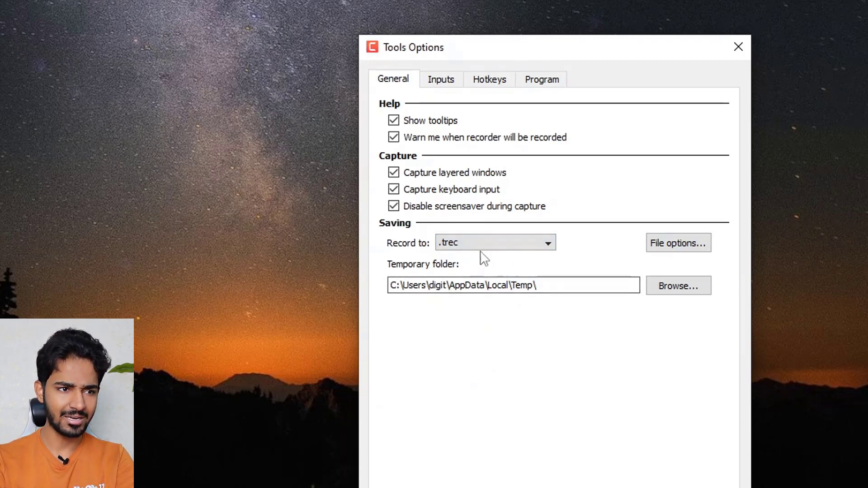
Examine the audio and camera input settings and the hotkey assignments, and close the tool options.
{"action": "left_click", "coordinate": [441, 79]}
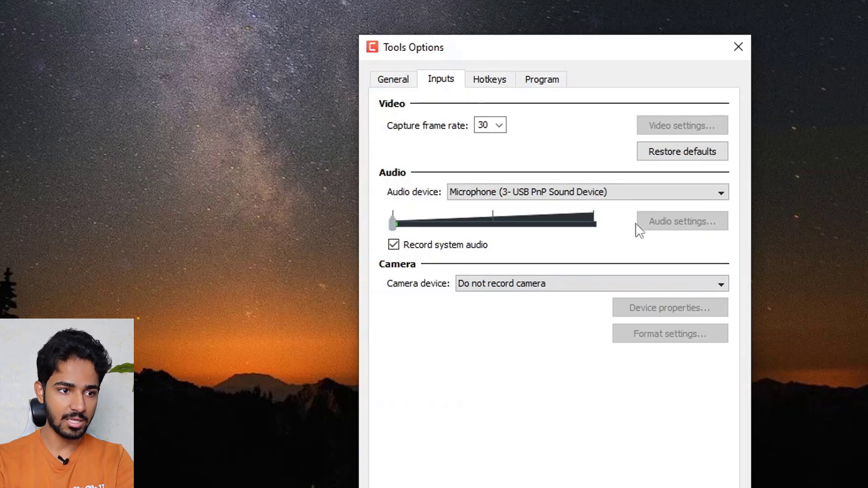
{"action": "left_click", "coordinate": [483, 190]}
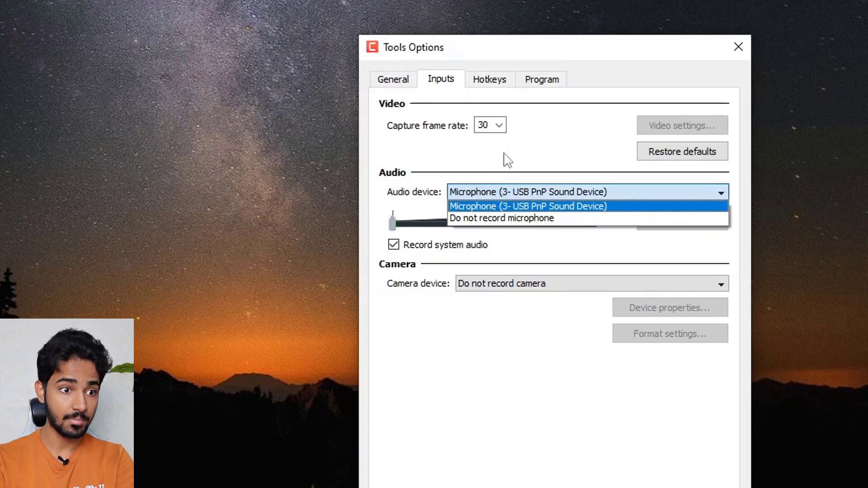
{"action": "left_click", "coordinate": [503, 163]}
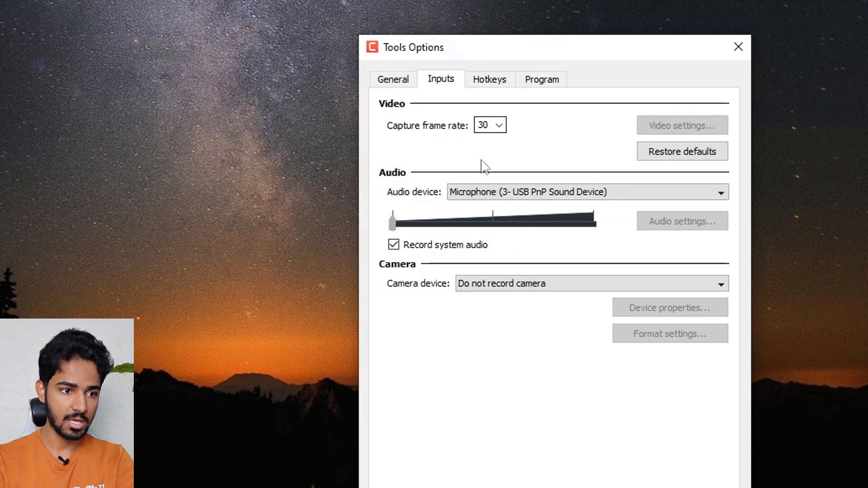
{"action": "left_click", "coordinate": [533, 289]}
{"action": "left_click", "coordinate": [470, 320]}
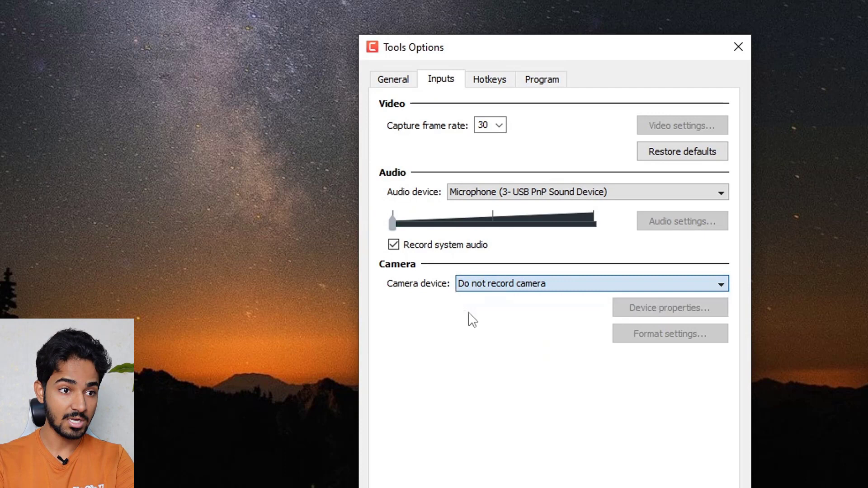
{"action": "left_click", "coordinate": [489, 81]}
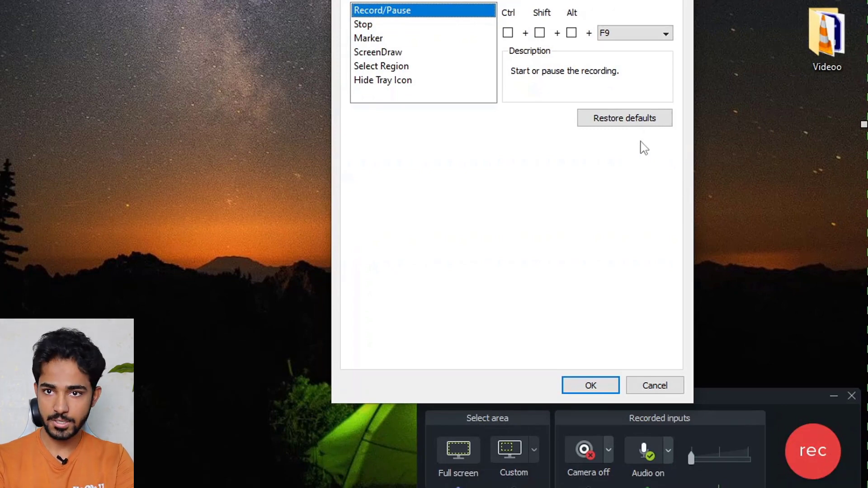
{"action": "key", "text": "Return"}
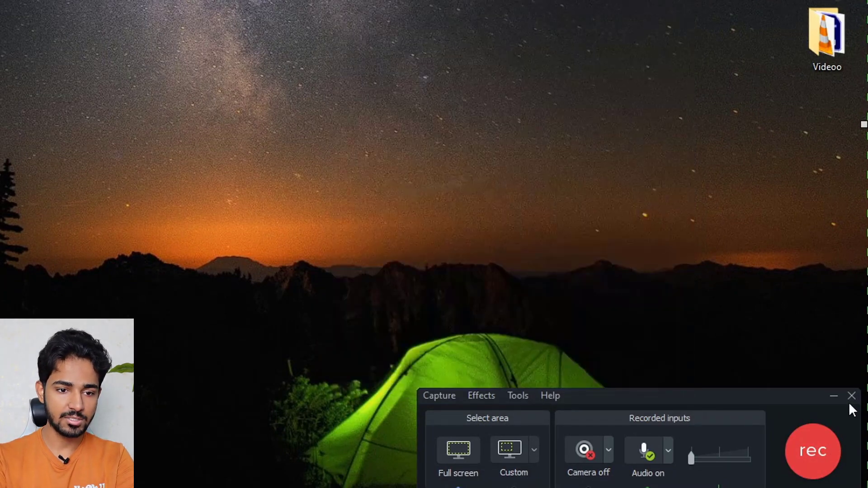
Minimize the recorder and reposition the Camtasia start window on the desktop.
{"action": "left_click", "coordinate": [833, 399]}
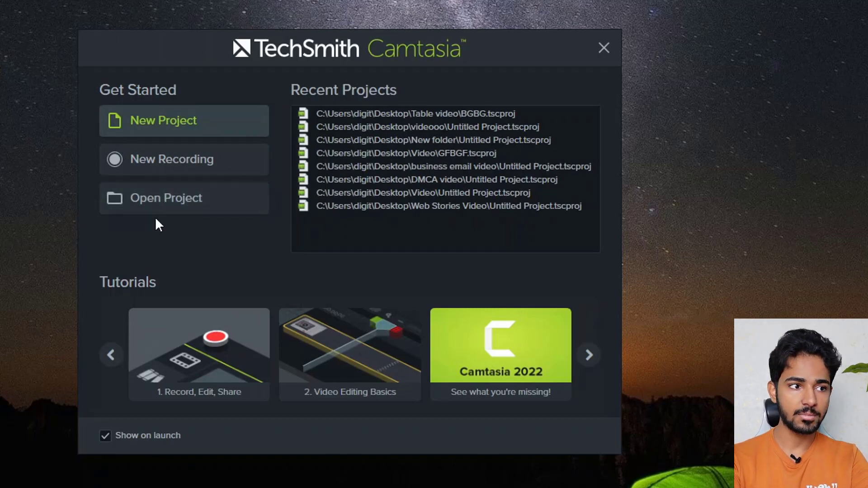
{"action": "left_click_drag", "start_coordinate": [460, 47], "coordinate": [598, 31]}
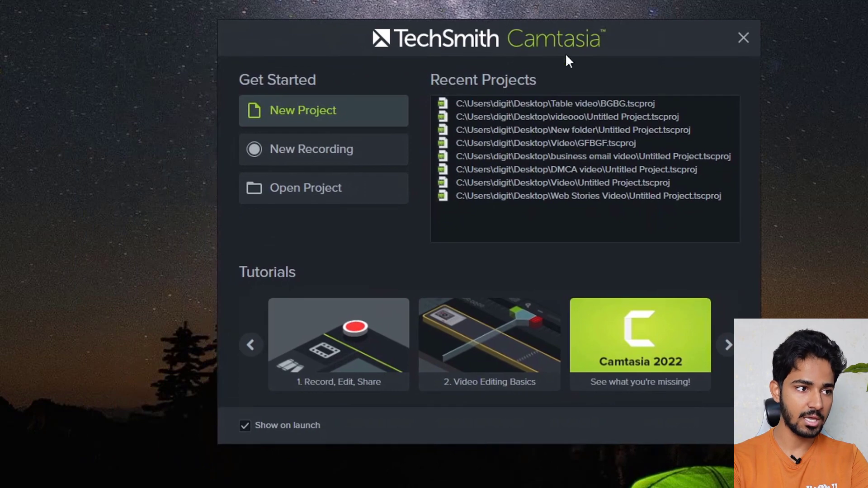
Start a new project, try panning and zooming the canvas with the Hand tool, and restore its zoom to 46%.
{"action": "left_click", "coordinate": [316, 111]}
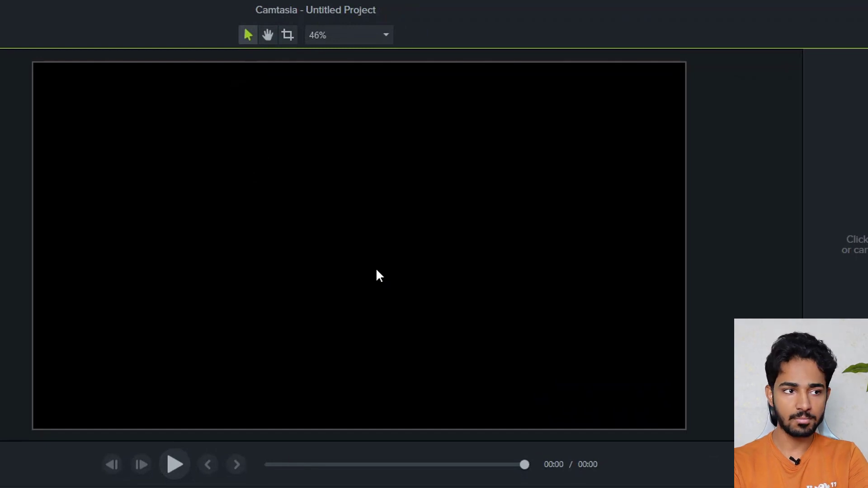
{"action": "left_click", "coordinate": [269, 34]}
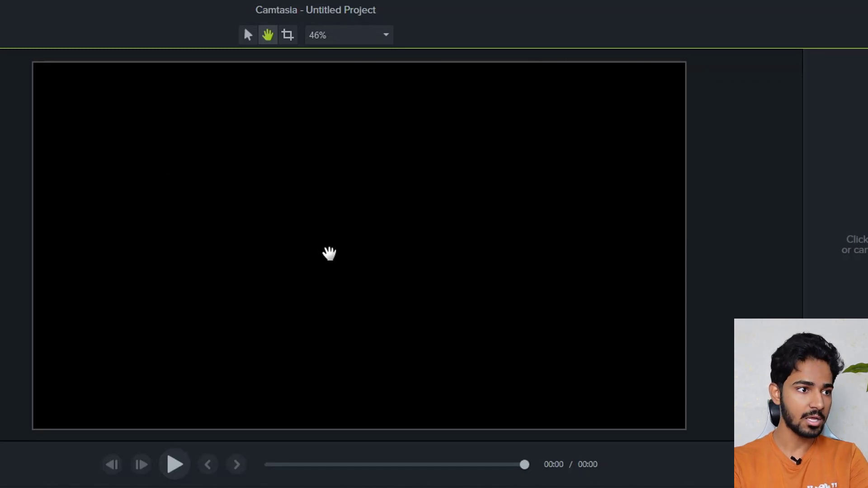
{"action": "scroll", "coordinate": [329, 253], "scroll_direction": "up", "scroll_amount": 2}
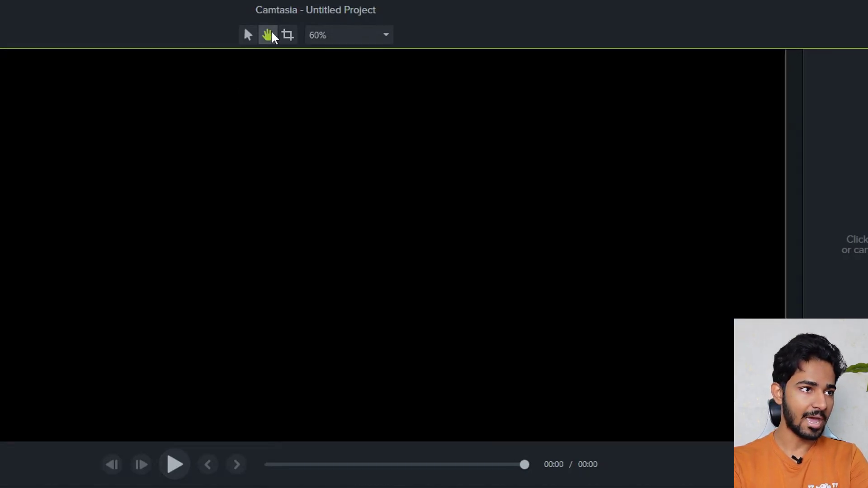
{"action": "left_click_drag", "start_coordinate": [274, 216], "coordinate": [274, 315]}
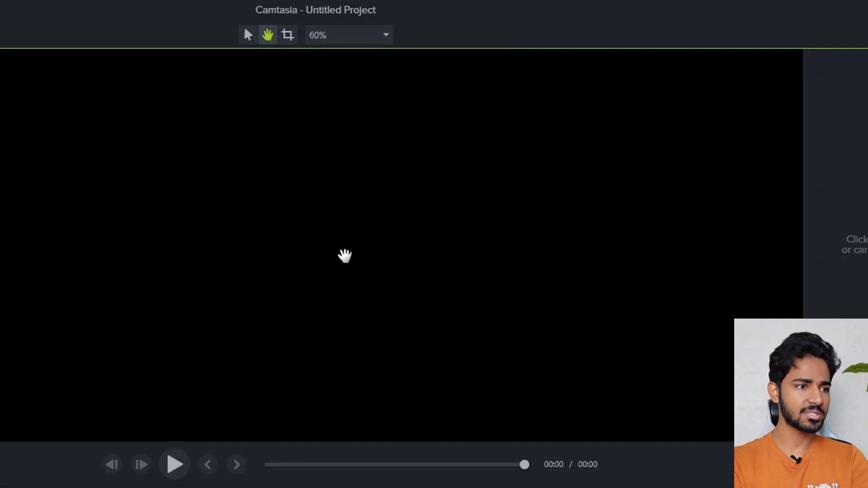
{"action": "scroll", "coordinate": [386, 271], "scroll_direction": "up", "scroll_amount": 3}
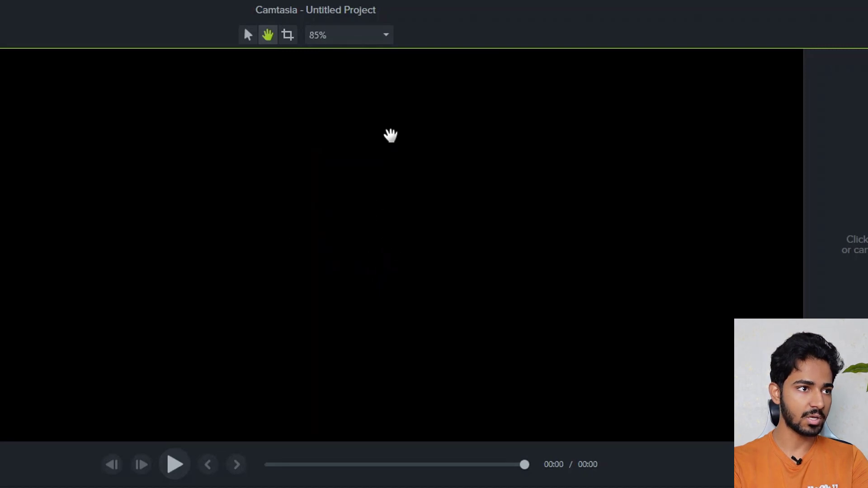
{"action": "left_click", "coordinate": [334, 39]}
{"action": "left_click", "coordinate": [333, 55]}
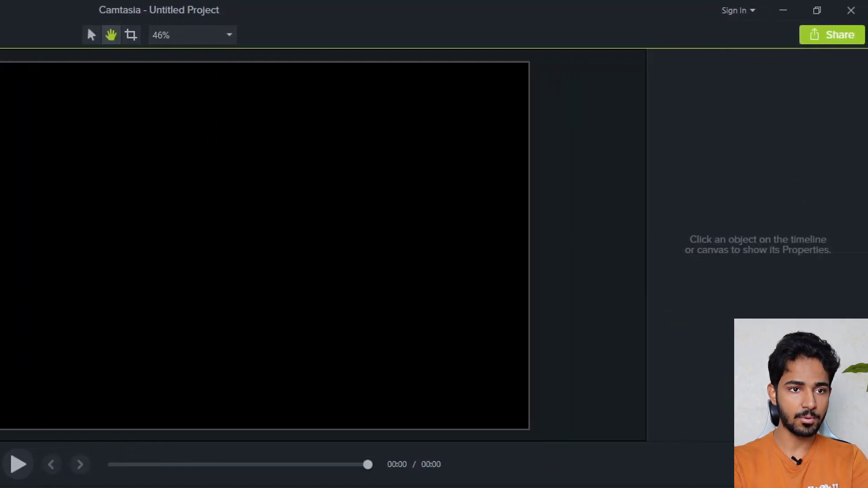
{"action": "left_click", "coordinate": [817, 467]}
{"action": "left_click", "coordinate": [816, 468]}
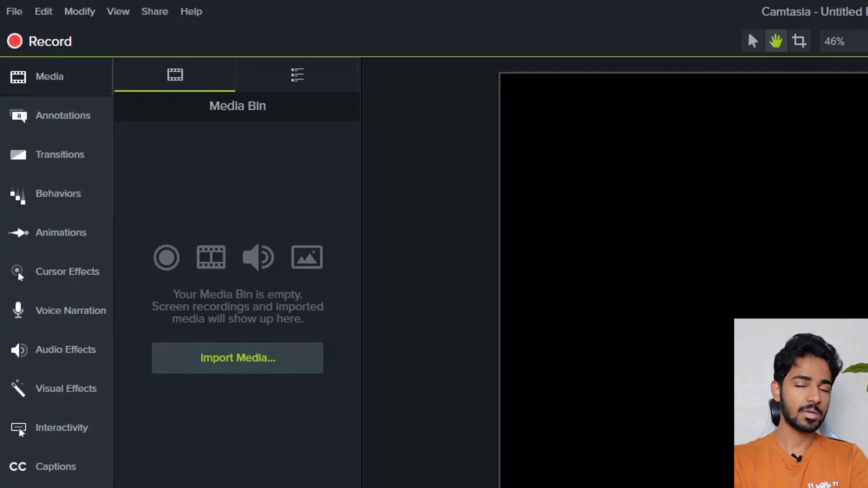
Try out the library's bokehdots animated background by playing it from the start of the timeline, and delete the clip.
{"action": "left_click", "coordinate": [310, 84]}
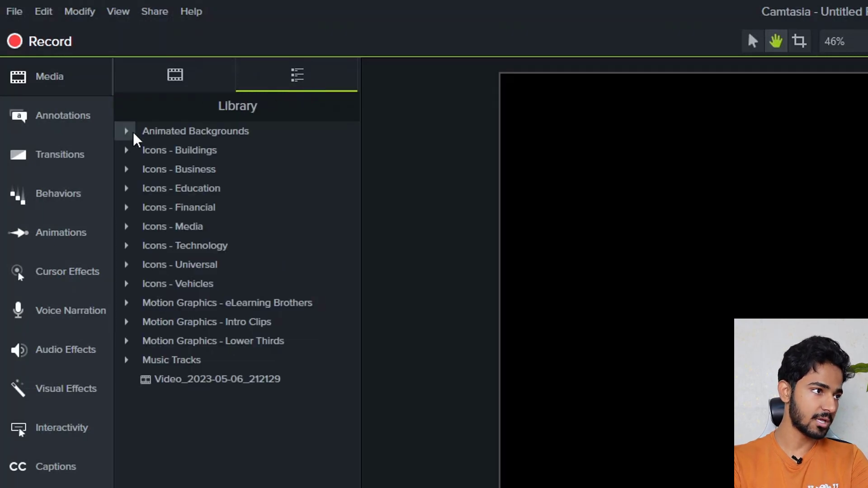
{"action": "left_click", "coordinate": [122, 136]}
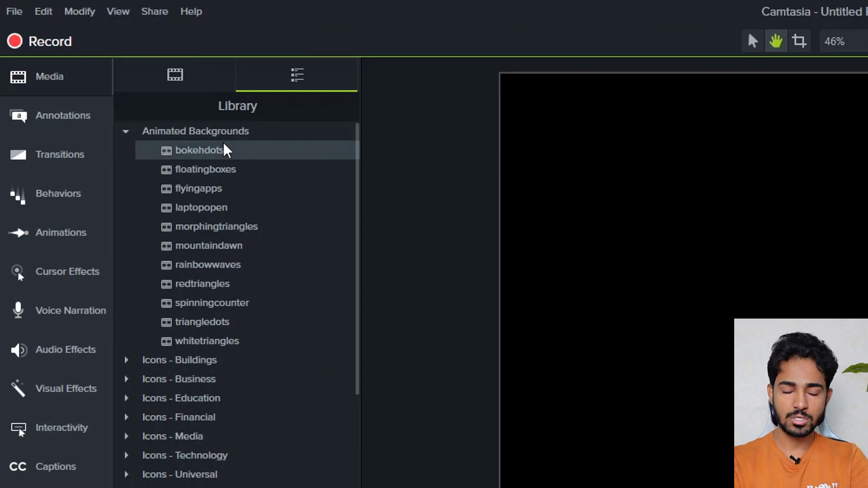
{"action": "left_click_drag", "start_coordinate": [207, 158], "coordinate": [234, 487]}
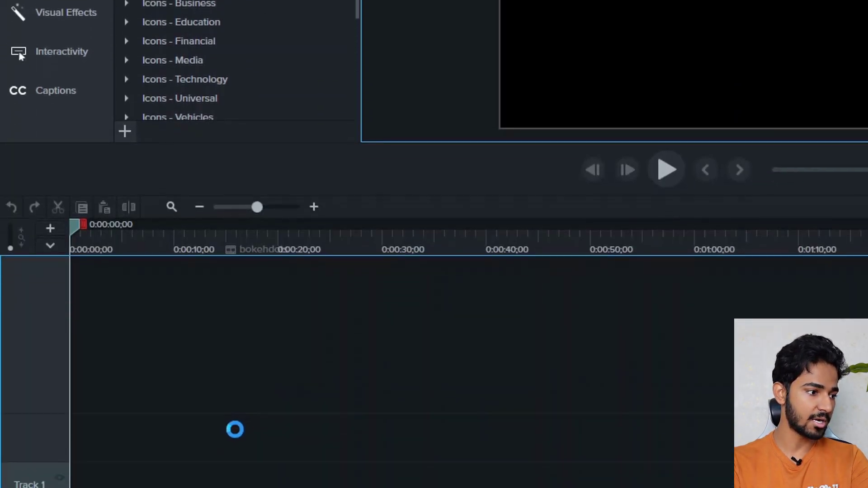
{"action": "left_click_drag", "start_coordinate": [234, 430], "coordinate": [52, 438]}
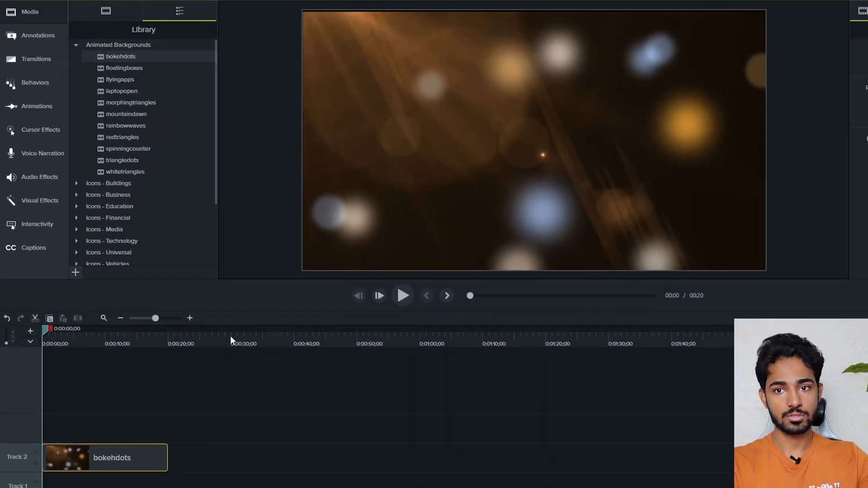
{"action": "key", "text": "space"}
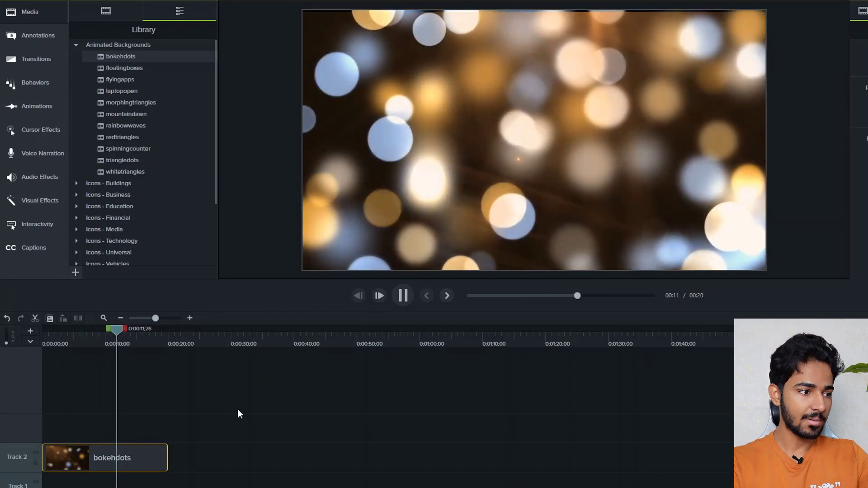
{"action": "key", "text": "Delete"}
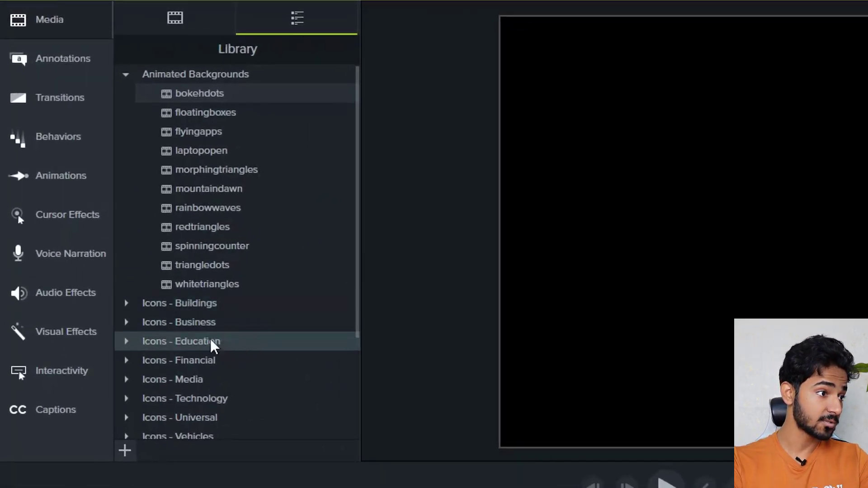
Place the hexagone-intro01 motion graphic from the eLearning Brothers library folder at the playhead and preview it.
{"action": "scroll", "coordinate": [152, 223], "scroll_direction": "down", "scroll_amount": 2}
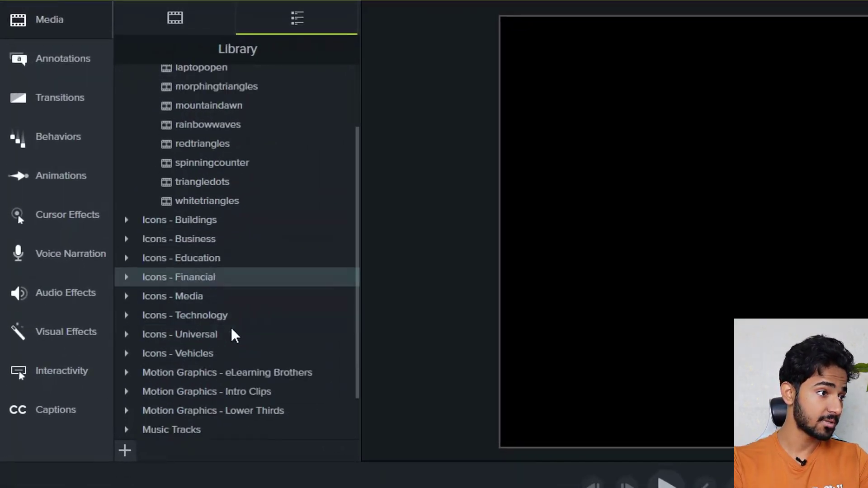
{"action": "scroll", "coordinate": [208, 280], "scroll_direction": "down", "scroll_amount": 2}
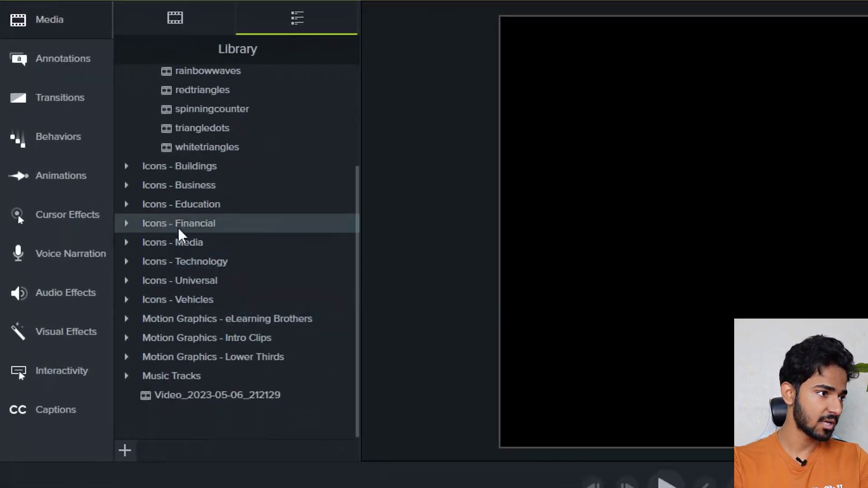
{"action": "left_click", "coordinate": [126, 319]}
{"action": "left_click_drag", "start_coordinate": [154, 298], "coordinate": [194, 470]}
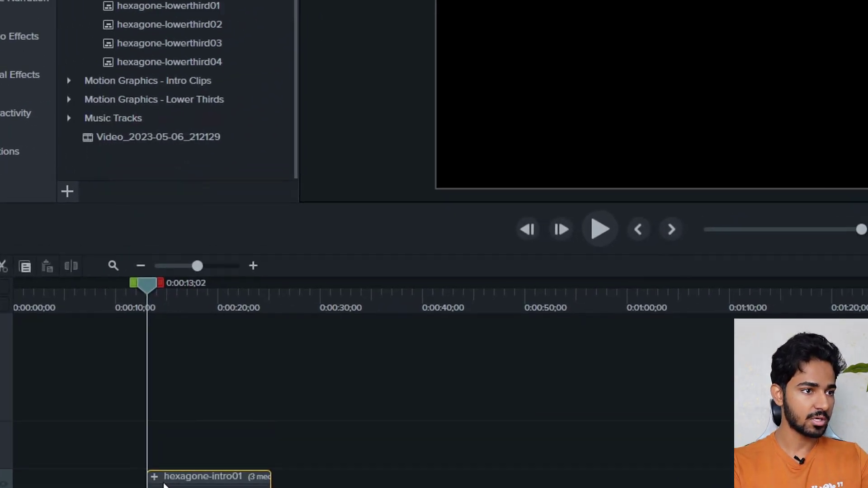
{"action": "key", "text": "space"}
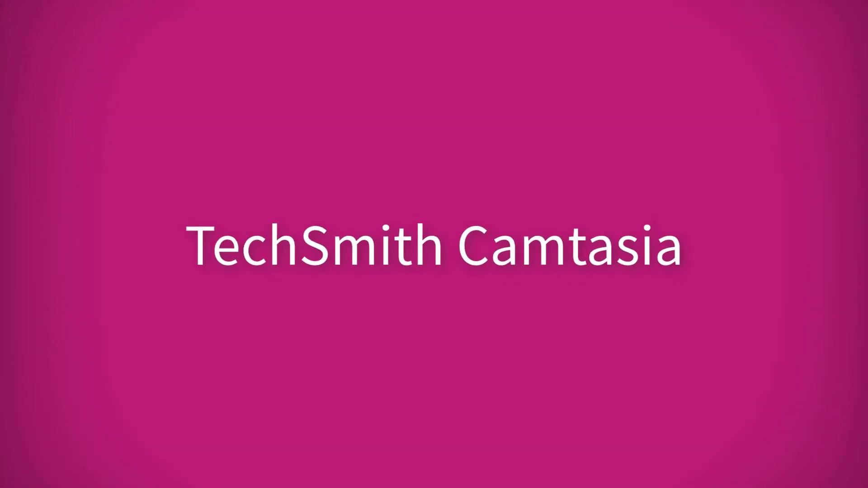
{"action": "key", "text": "space"}
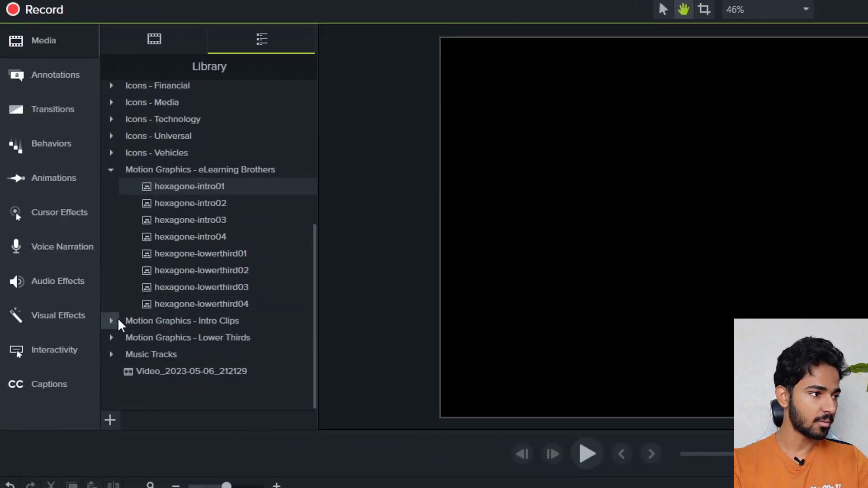
Look through the library's music tracks and its other asset folders.
{"action": "left_click", "coordinate": [111, 355]}
{"action": "scroll", "coordinate": [155, 276], "scroll_direction": "down", "scroll_amount": 3}
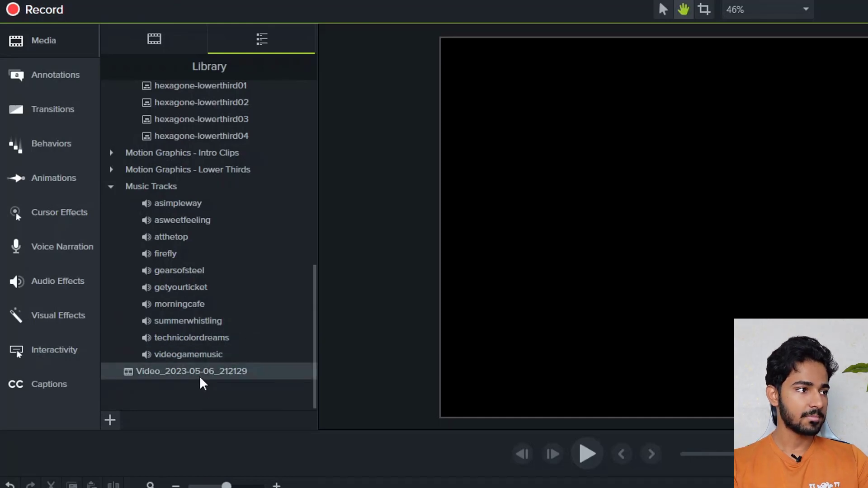
{"action": "scroll", "coordinate": [206, 217], "scroll_direction": "up", "scroll_amount": 8}
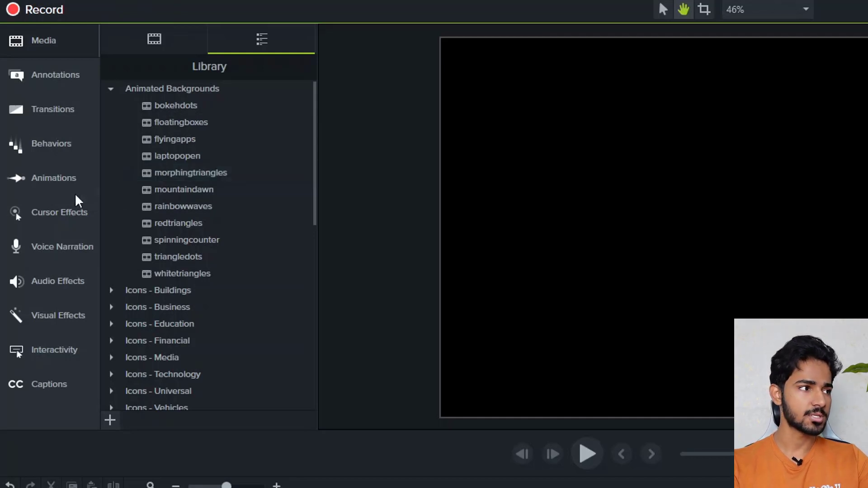
{"action": "left_click", "coordinate": [30, 82]}
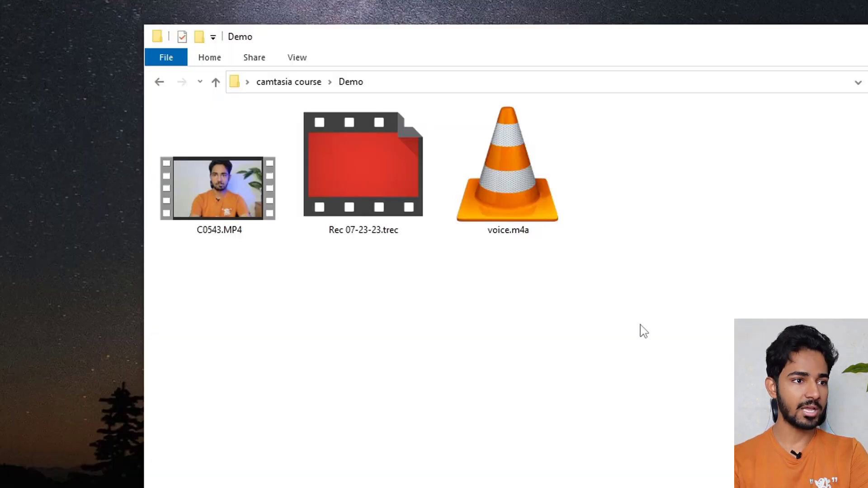
Switch to File Explorer and look over the camera video and screen recording files in the Demo folder.
{"action": "left_click_drag", "start_coordinate": [685, 352], "coordinate": [159, 149]}
{"action": "left_click", "coordinate": [572, 364]}
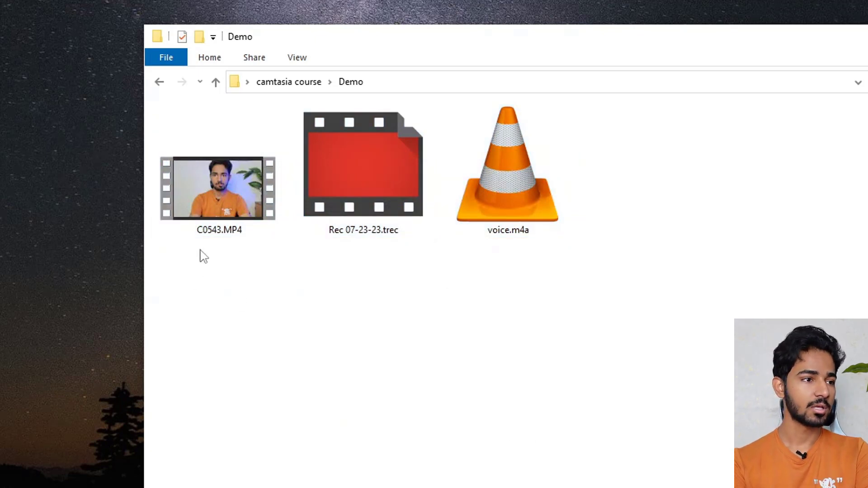
{"action": "left_click", "coordinate": [235, 182]}
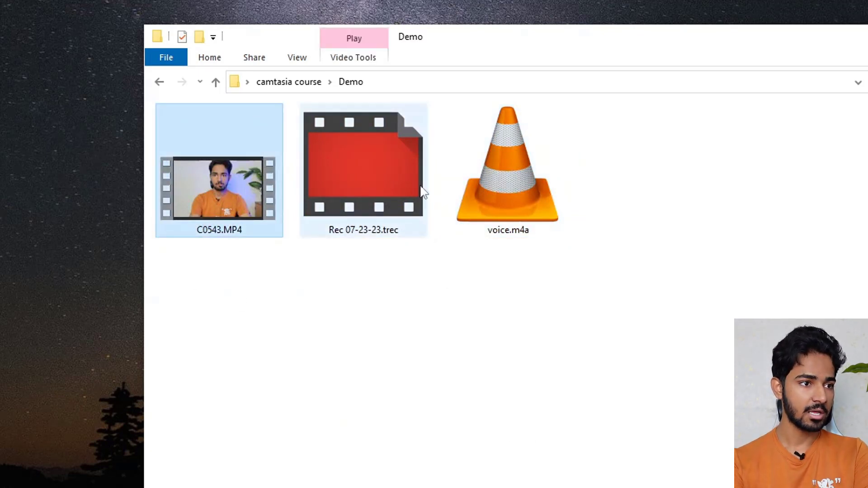
{"action": "left_click", "coordinate": [347, 174]}
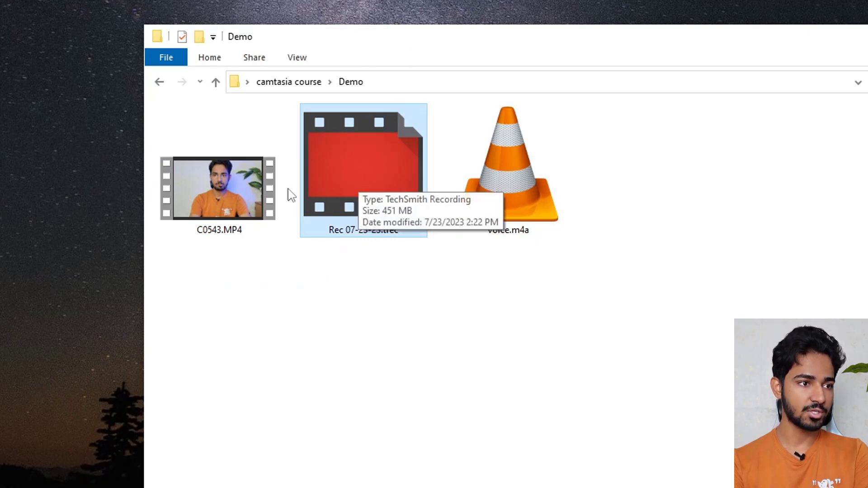
Rename the voice.m4a file in the Demo folder as main audio.m4a.
{"action": "left_click", "coordinate": [530, 178]}
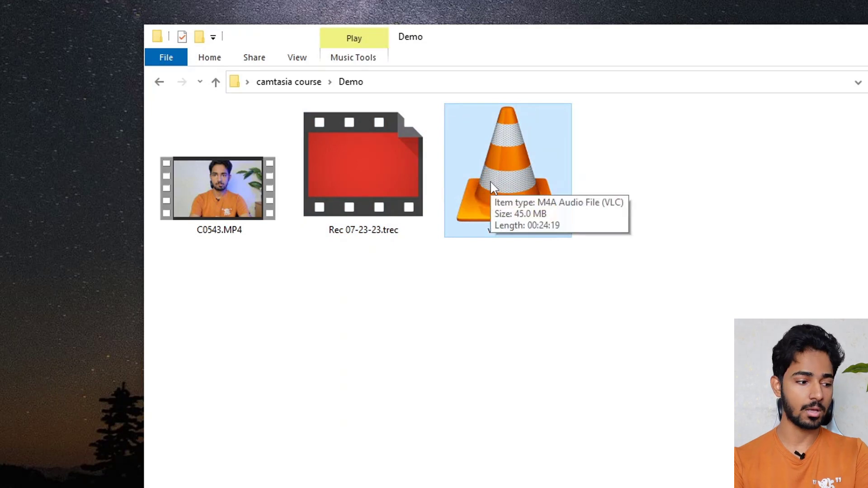
{"action": "key", "text": "F2"}
{"action": "type", "text": "main audio.m4a"}
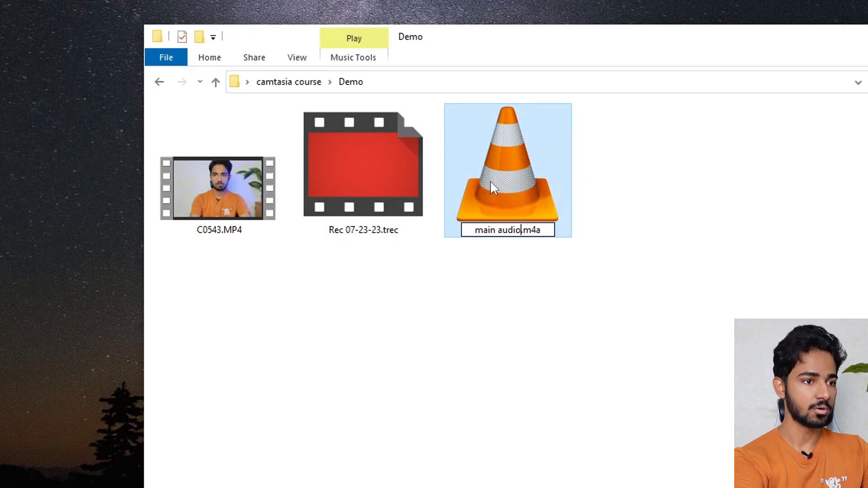
{"action": "key", "text": "Return"}
Import C0543.MP4, main audio.m4a and Rec 07-23-23.trec from the Demo folder into Camtasia's Media Bin.
{"action": "left_click", "coordinate": [223, 214]}
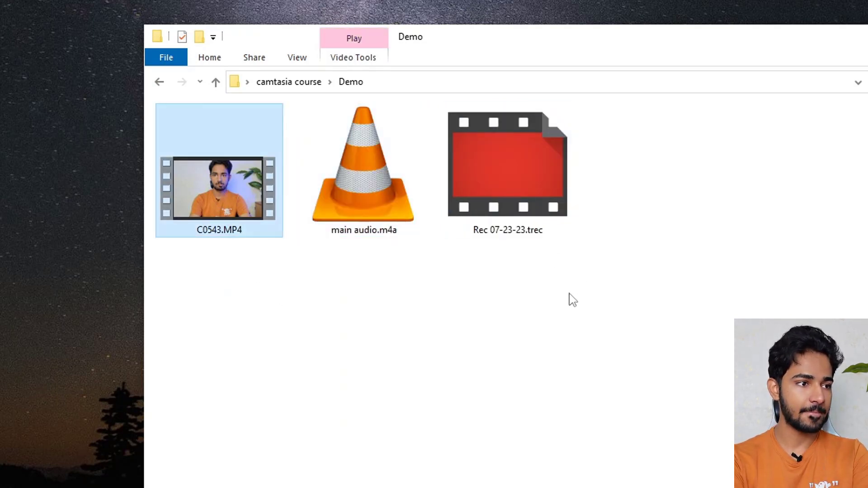
{"action": "mouse_move", "coordinate": [342, 220]}
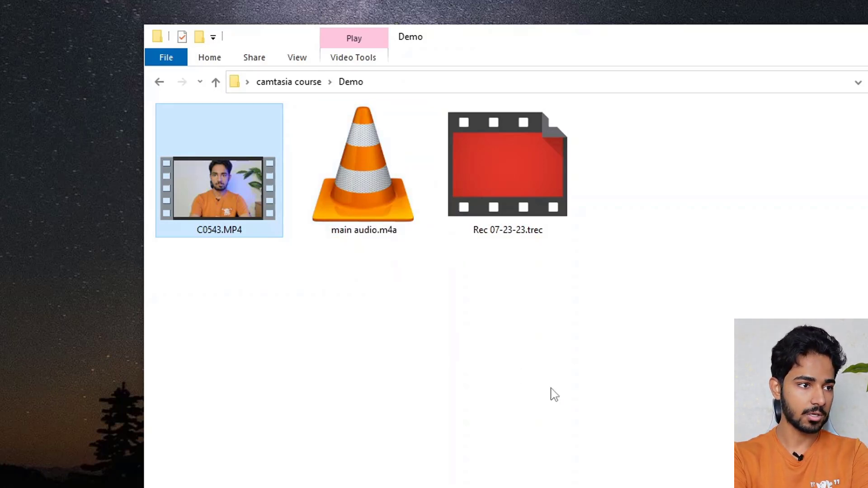
{"action": "left_click_drag", "start_coordinate": [681, 358], "coordinate": [238, 375]}
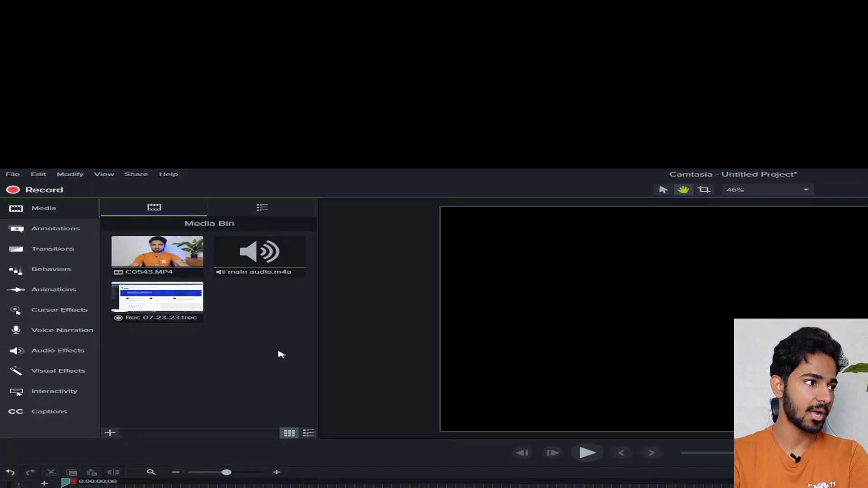
Place the C0543.MP4 video on Track 3 of the timeline, starting at about 14 seconds.
{"action": "left_click_drag", "start_coordinate": [168, 256], "coordinate": [266, 487]}
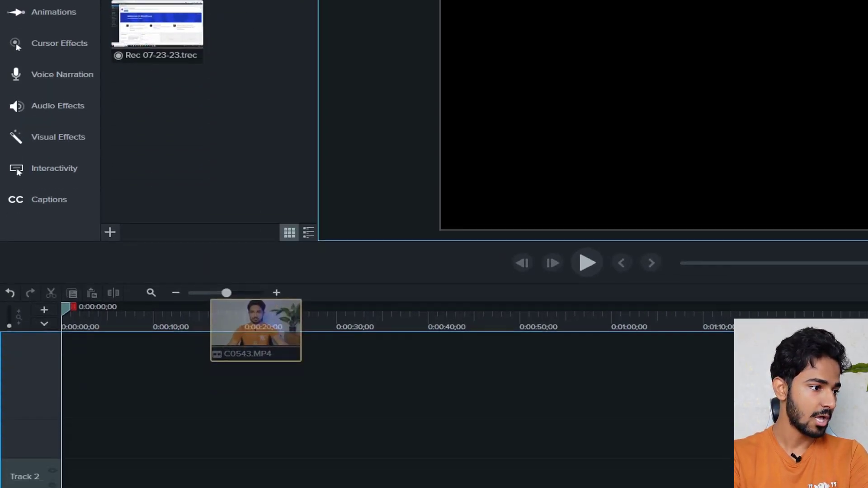
{"action": "left_click_drag", "start_coordinate": [255, 358], "coordinate": [265, 459]}
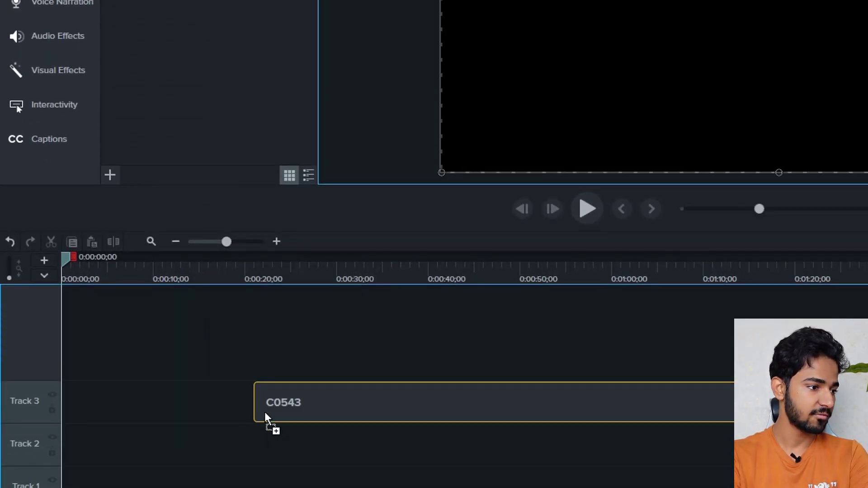
{"action": "left_click_drag", "start_coordinate": [217, 427], "coordinate": [186, 417]}
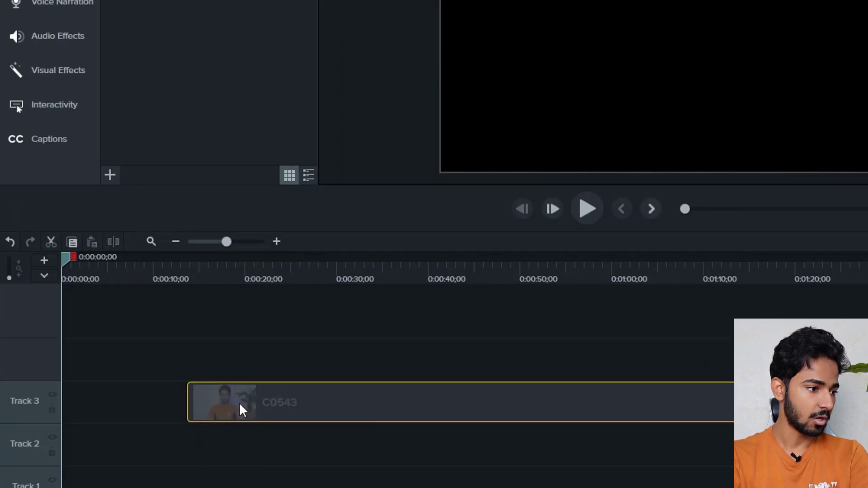
Separate the audio and video of the C0543 clip on the timeline.
{"action": "right_click", "coordinate": [243, 407]}
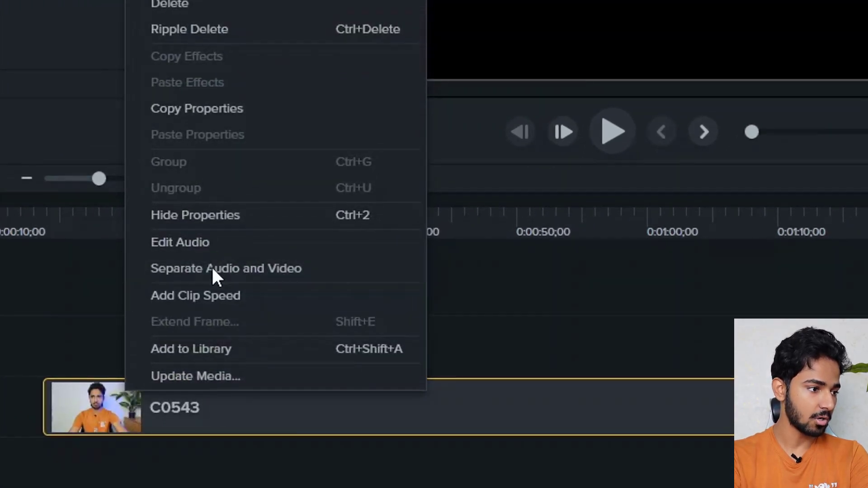
{"action": "left_click", "coordinate": [211, 269]}
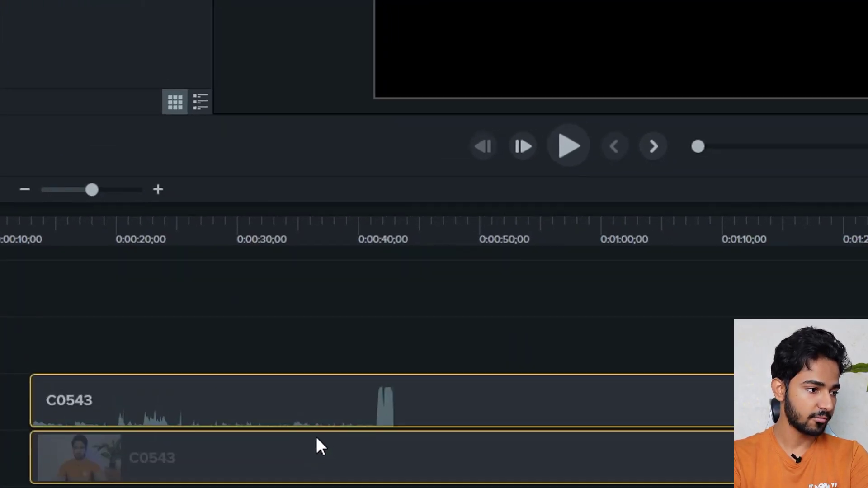
{"action": "left_click", "coordinate": [344, 279]}
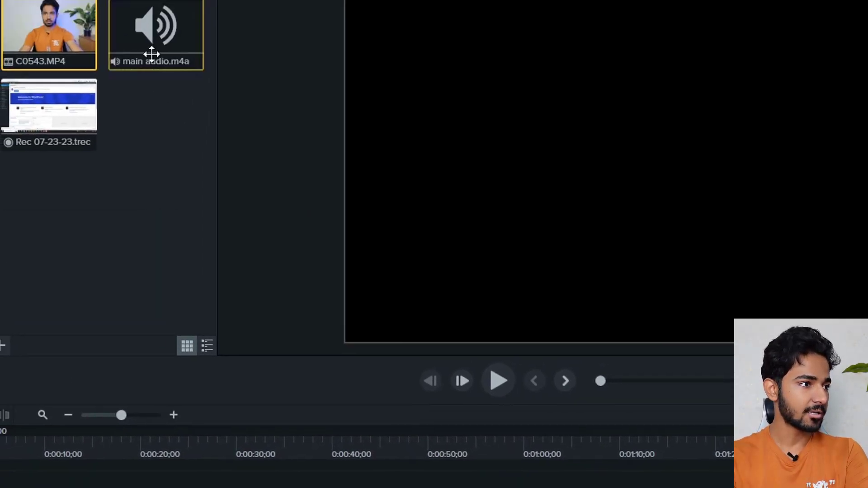
Add main audio.m4a to Track 4 and align its waveform with the separated C0543 audio on Track 3, checking by playback.
{"action": "left_click_drag", "start_coordinate": [159, 73], "coordinate": [122, 382]}
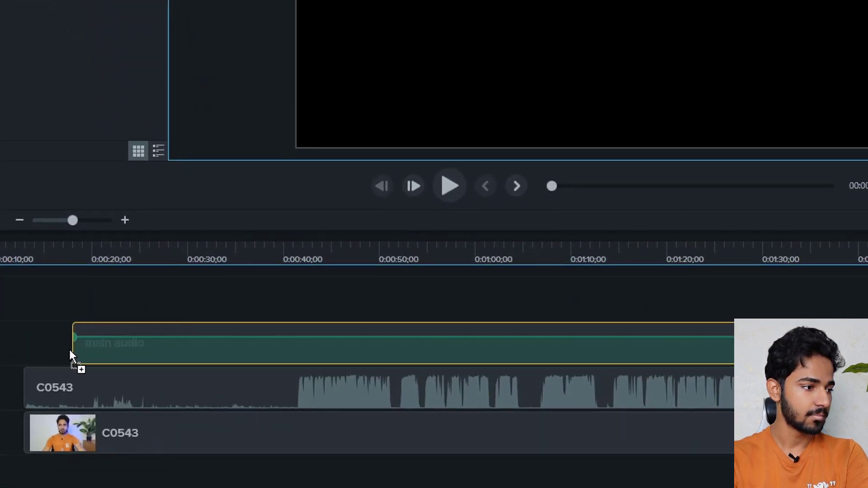
{"action": "left_click_drag", "start_coordinate": [41, 347], "coordinate": [35, 347]}
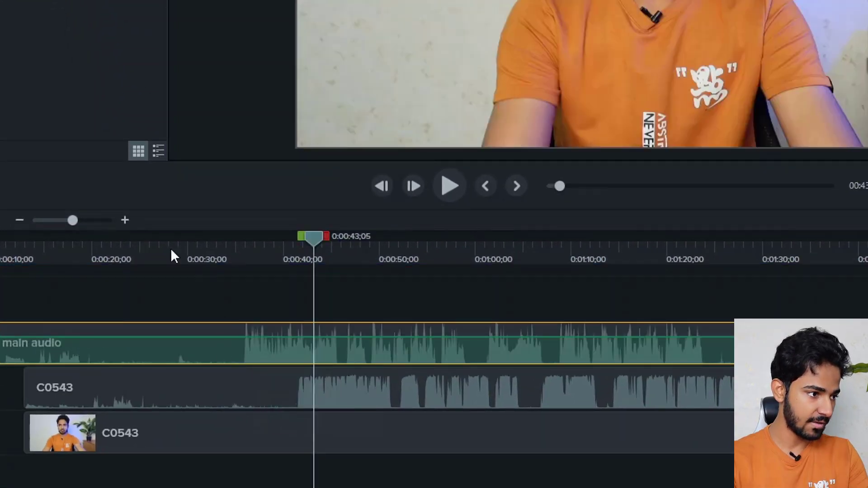
{"action": "left_click_drag", "start_coordinate": [73, 217], "coordinate": [81, 222]}
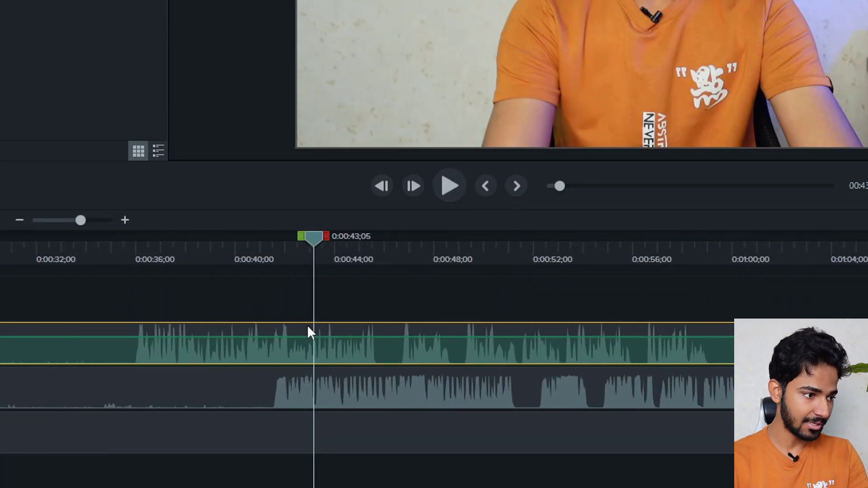
{"action": "left_click_drag", "start_coordinate": [249, 349], "coordinate": [391, 347]}
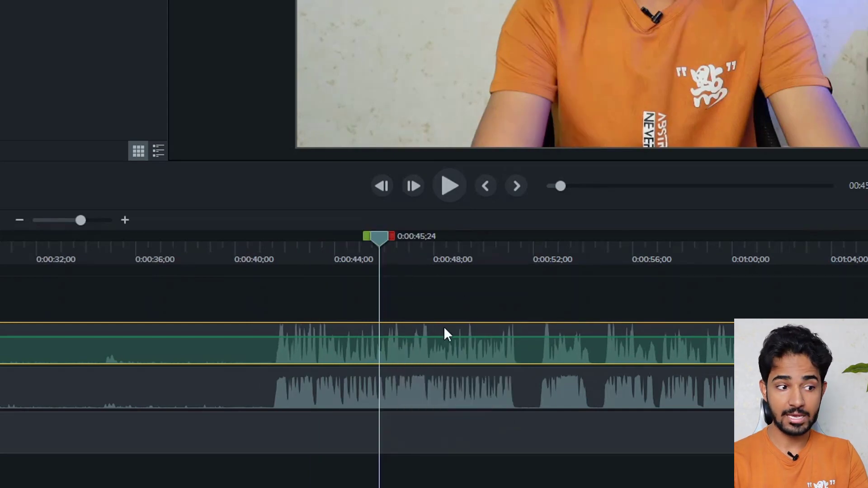
{"action": "left_click_drag", "start_coordinate": [390, 359], "coordinate": [388, 361]}
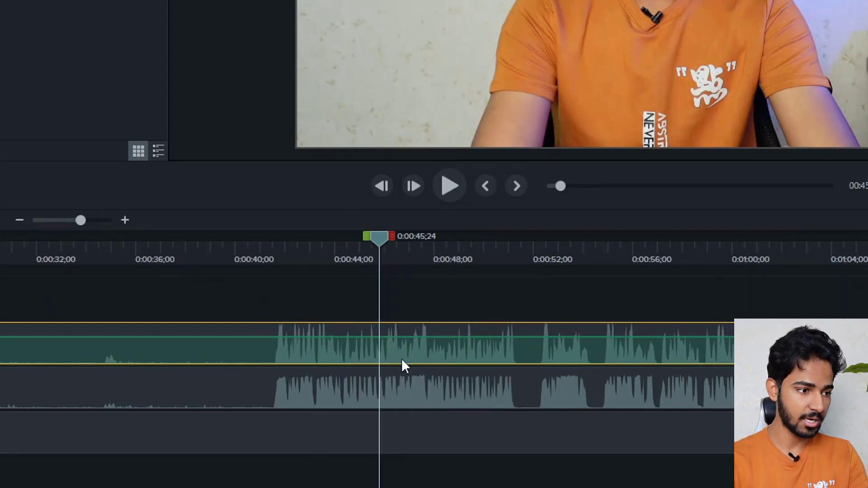
{"action": "key", "text": "space"}
{"action": "key", "text": "space"}
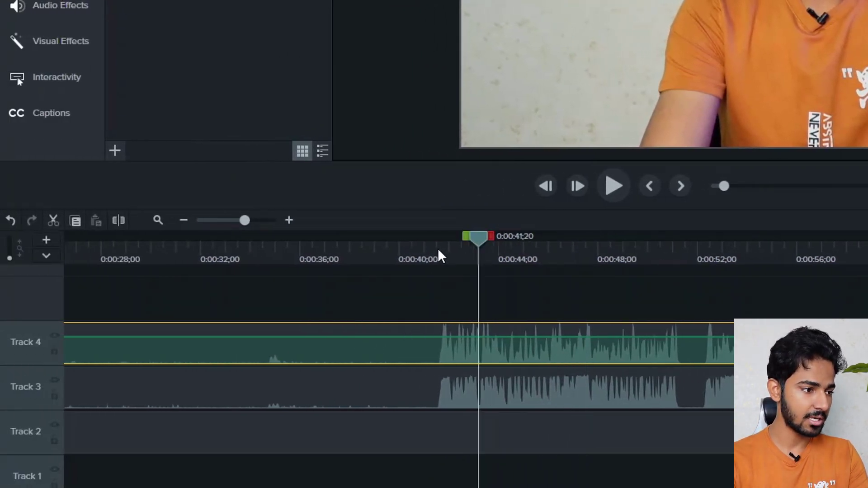
Try splitting the clips on Tracks 2, 3 and 4 at 0:00:35;27 and undo the split.
{"action": "left_click_drag", "start_coordinate": [438, 248], "coordinate": [297, 249]}
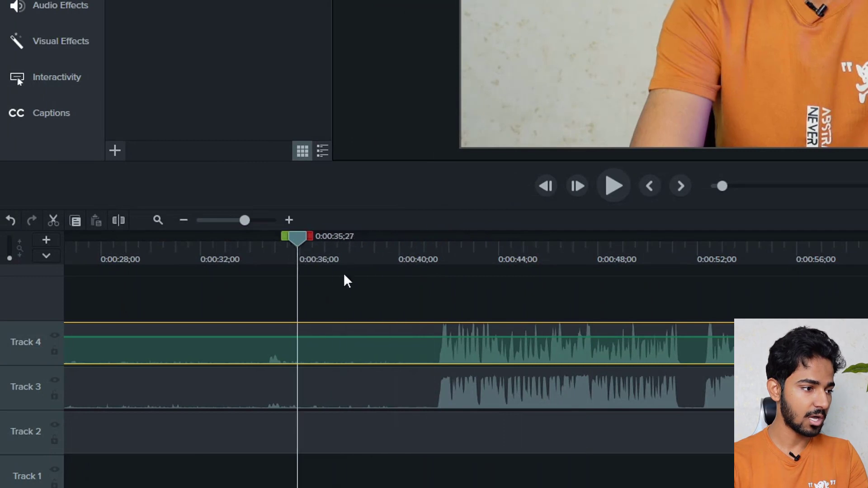
{"action": "left_click_drag", "start_coordinate": [369, 300], "coordinate": [579, 481]}
{"action": "key", "text": "s"}
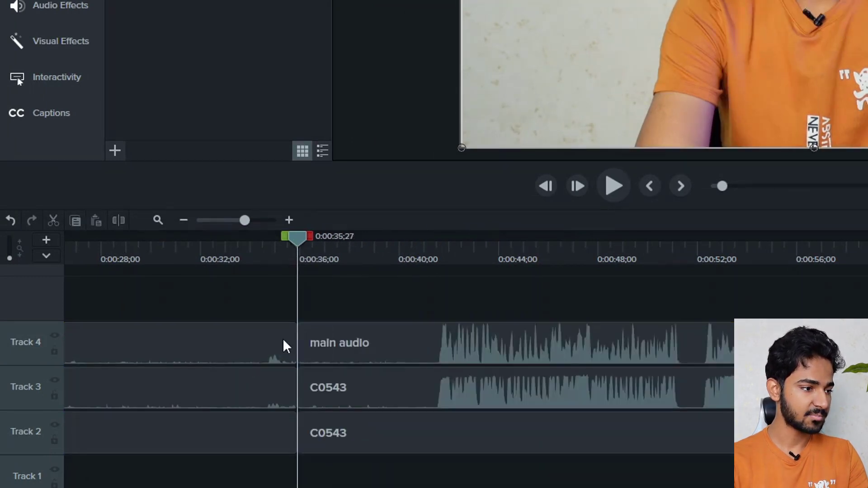
{"action": "key", "text": "ctrl+z"}
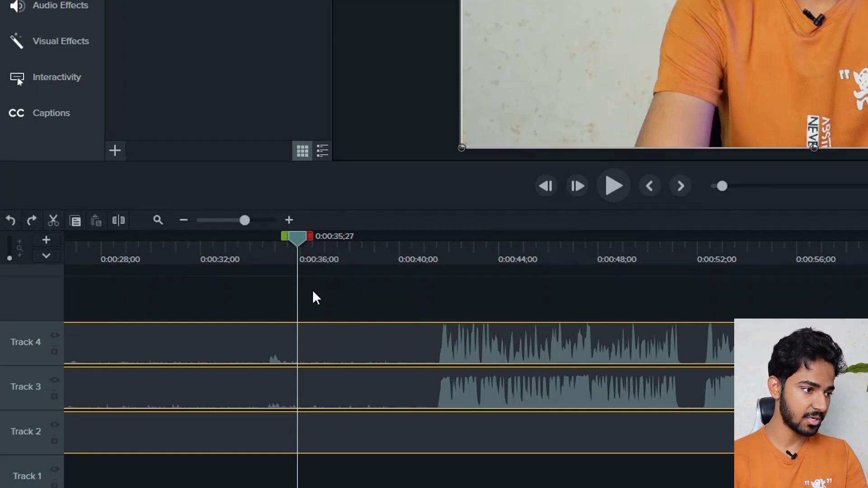
Split main audio and both C0543 clips at 0:00:36;05 and delete the portions before the cut.
{"action": "left_click_drag", "start_coordinate": [298, 248], "coordinate": [304, 247]}
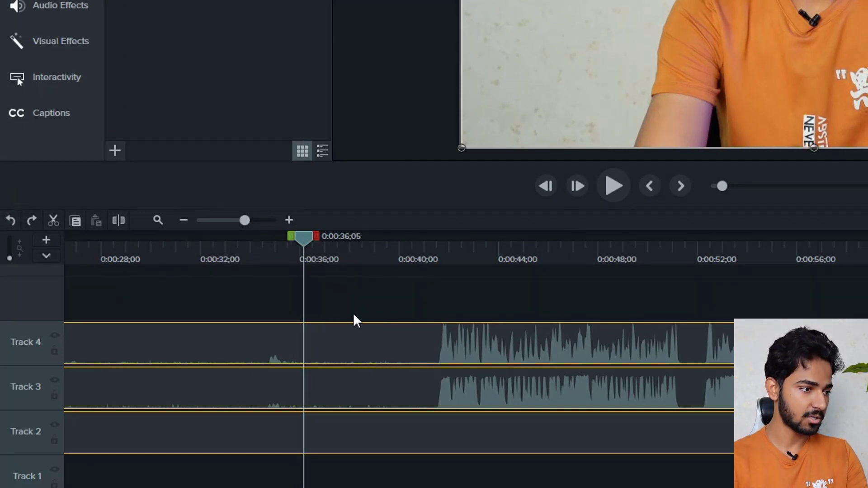
{"action": "left_click_drag", "start_coordinate": [355, 320], "coordinate": [468, 452]}
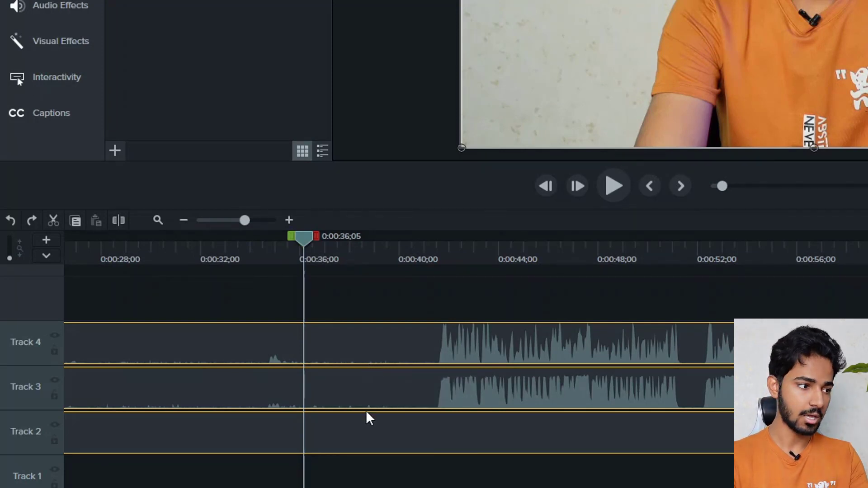
{"action": "left_click_drag", "start_coordinate": [322, 320], "coordinate": [443, 448]}
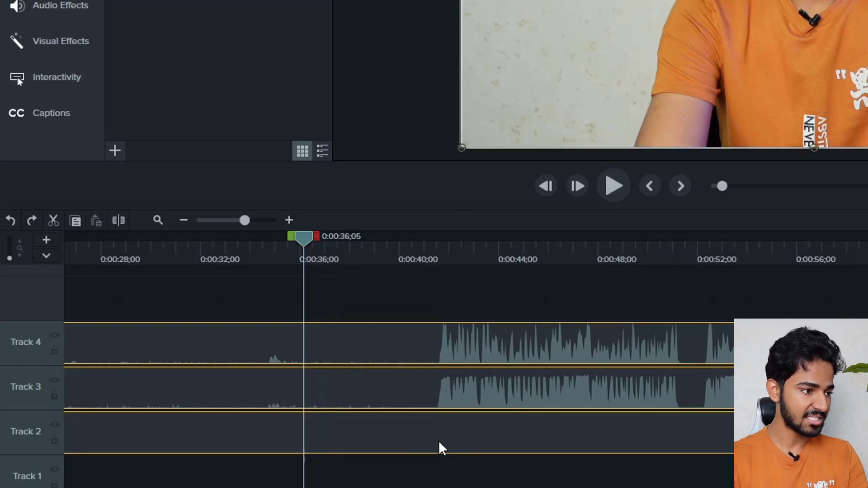
{"action": "key", "text": "s"}
{"action": "left_click_drag", "start_coordinate": [255, 296], "coordinate": [186, 437]}
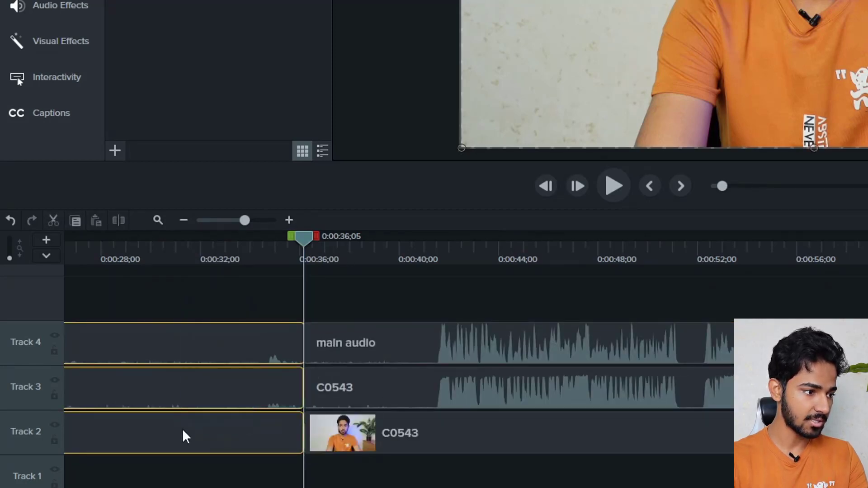
{"action": "left_click_drag", "start_coordinate": [345, 304], "coordinate": [480, 455]}
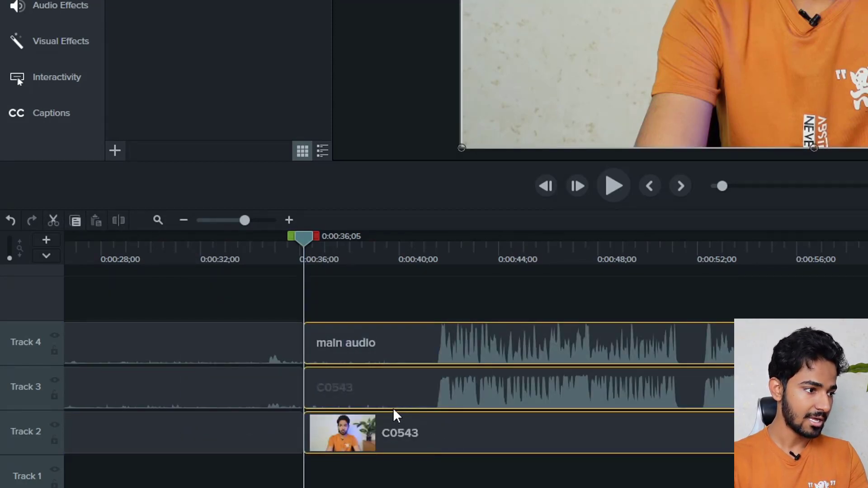
{"action": "key", "text": "ctrl+z"}
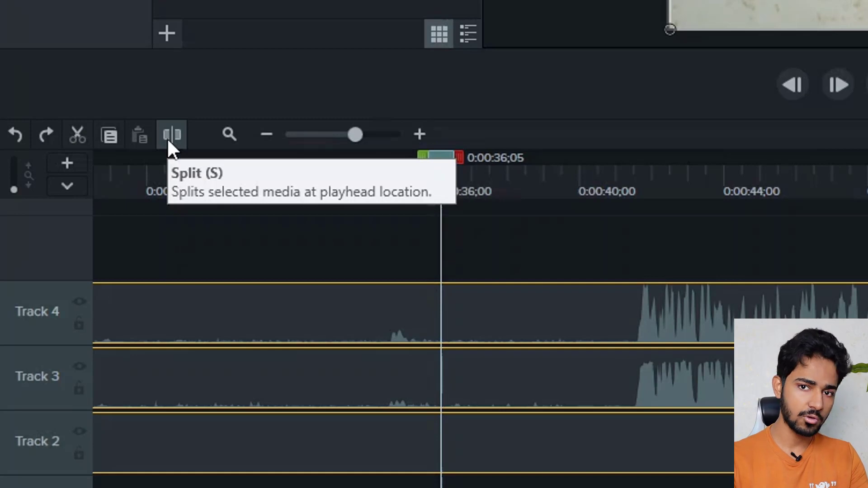
{"action": "left_click", "coordinate": [170, 138]}
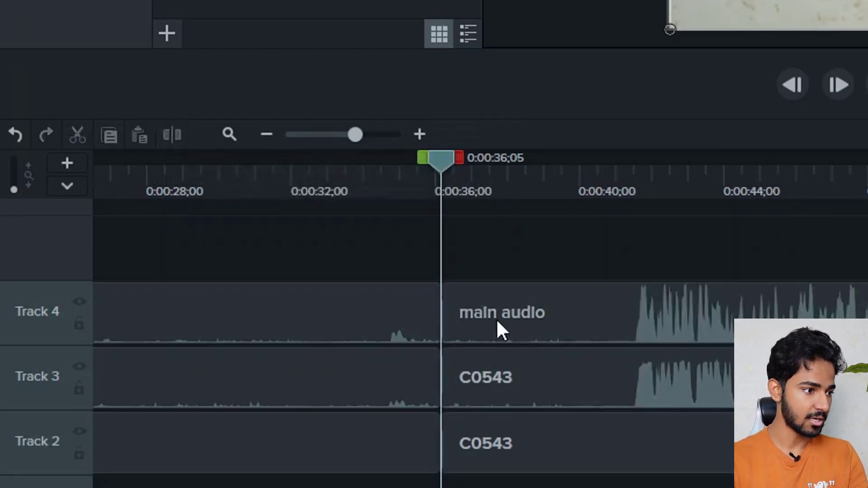
{"action": "left_click_drag", "start_coordinate": [418, 256], "coordinate": [286, 461]}
{"action": "key", "text": "Delete"}
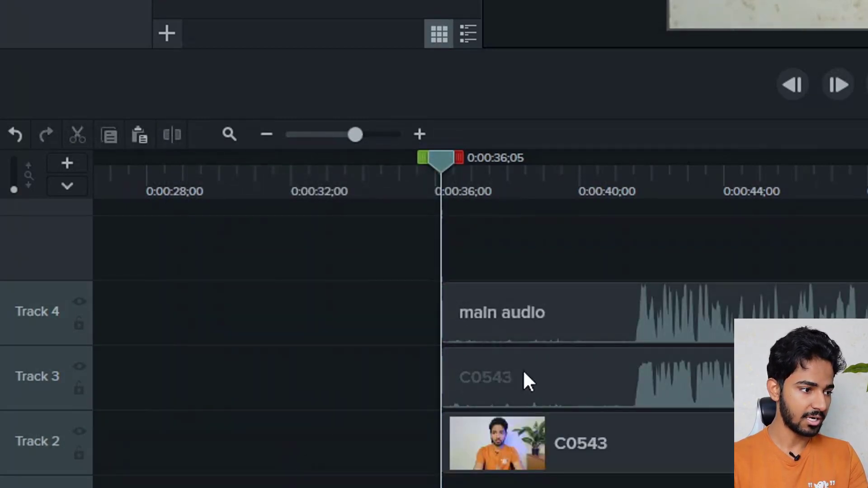
Delete the C0543 audio clip from Track 3 and move main audio into its place above the camera video.
{"action": "left_click", "coordinate": [498, 385]}
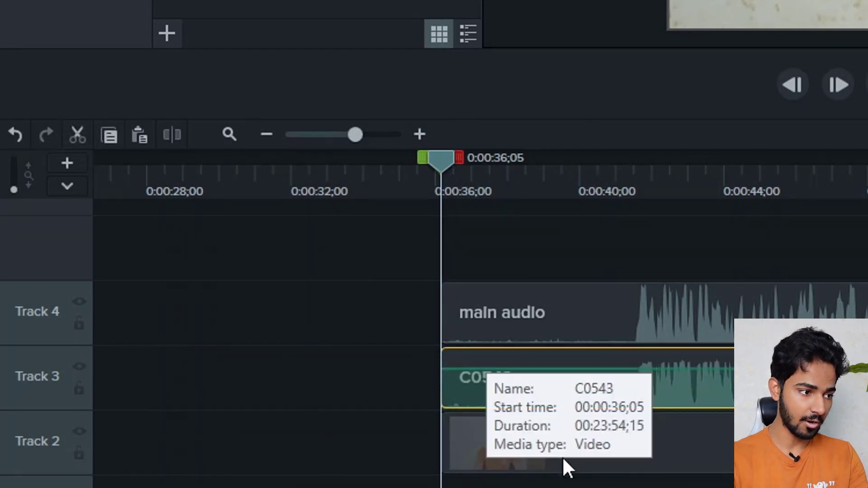
{"action": "key", "text": "Delete"}
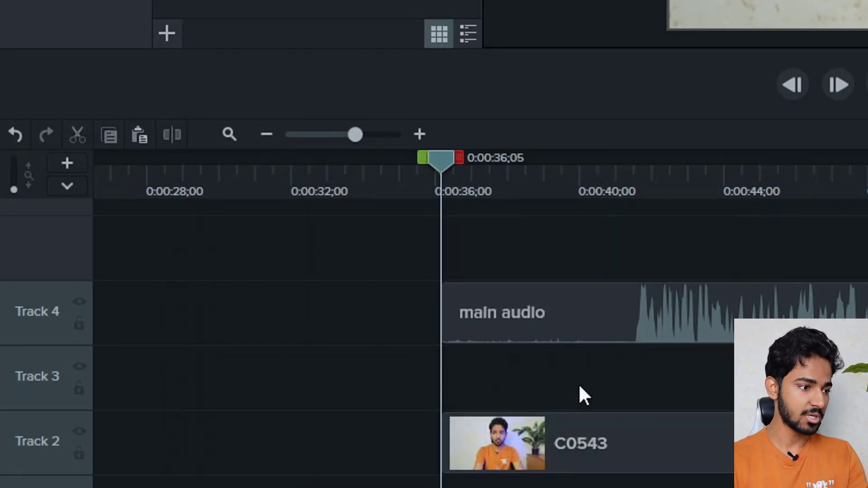
{"action": "left_click_drag", "start_coordinate": [621, 333], "coordinate": [623, 370]}
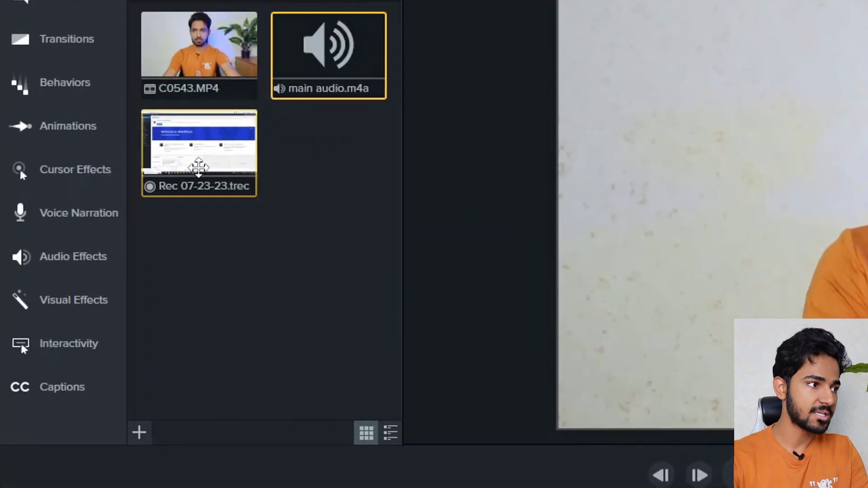
Add Rec 07-23-23.trec to the timeline and arrange its audio and screen clips on Tracks 4 and 3, below main audio and C0543.
{"action": "left_click_drag", "start_coordinate": [198, 167], "coordinate": [176, 272]}
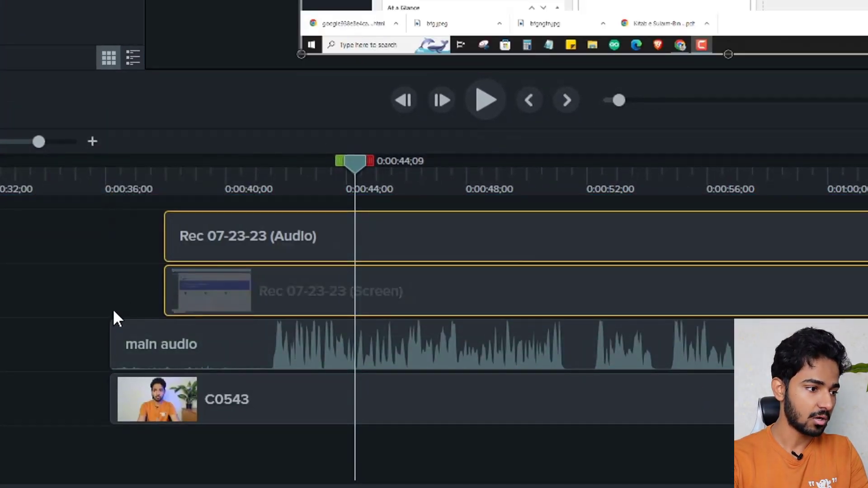
{"action": "left_click_drag", "start_coordinate": [62, 325], "coordinate": [294, 420]}
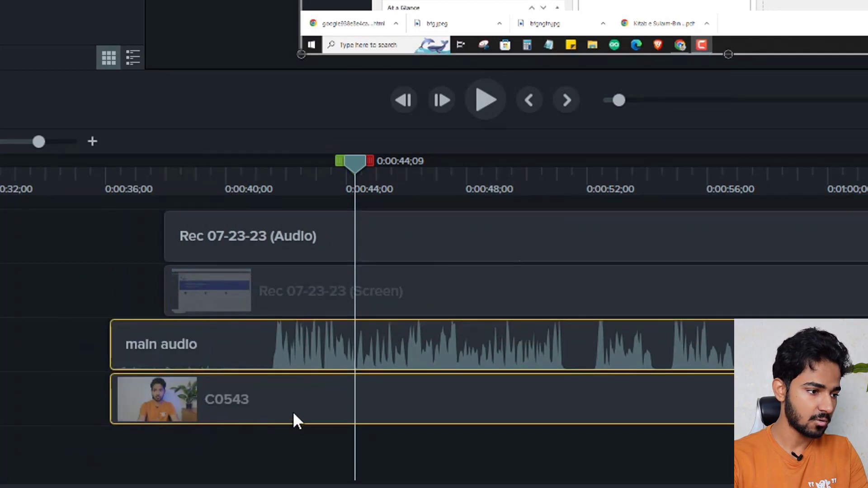
{"action": "left_click_drag", "start_coordinate": [312, 319], "coordinate": [319, 250]}
{"action": "left_click", "coordinate": [258, 397], "text": "ctrl"}
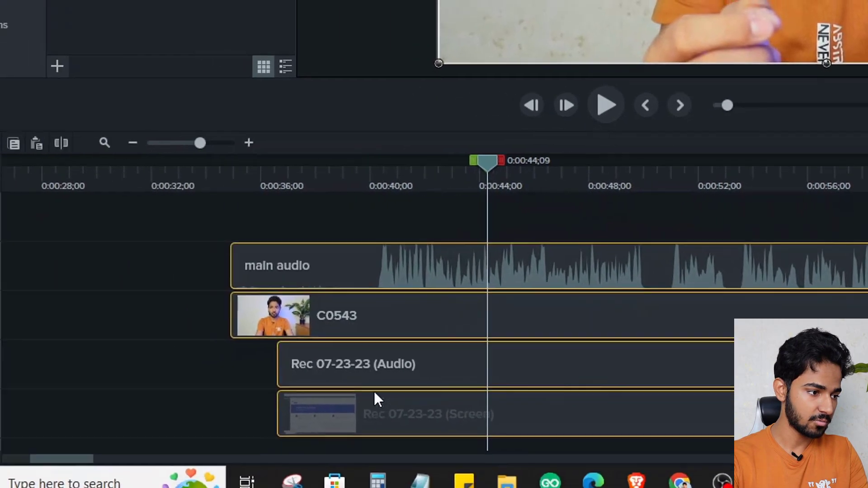
Raise the volume of the Rec 07-23-23 audio clip on Track 4 to make its waveform larger.
{"action": "scroll", "coordinate": [325, 296], "scroll_direction": "down", "scroll_amount": 2}
{"action": "scroll", "coordinate": [510, 296], "scroll_direction": "up", "scroll_amount": 2}
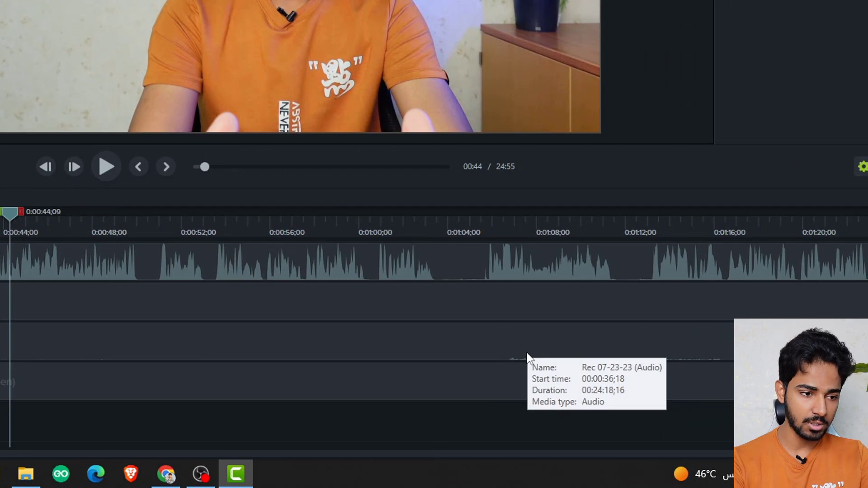
{"action": "left_click", "coordinate": [523, 350]}
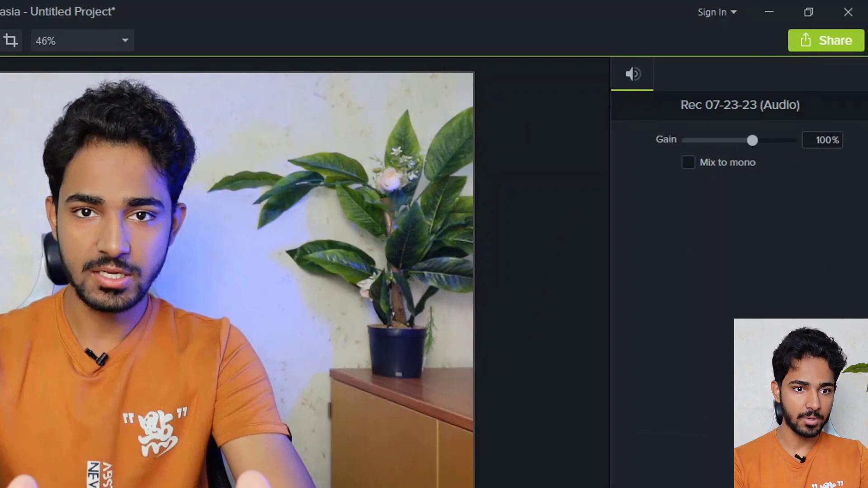
{"action": "key", "text": "ctrl+shift+p"}
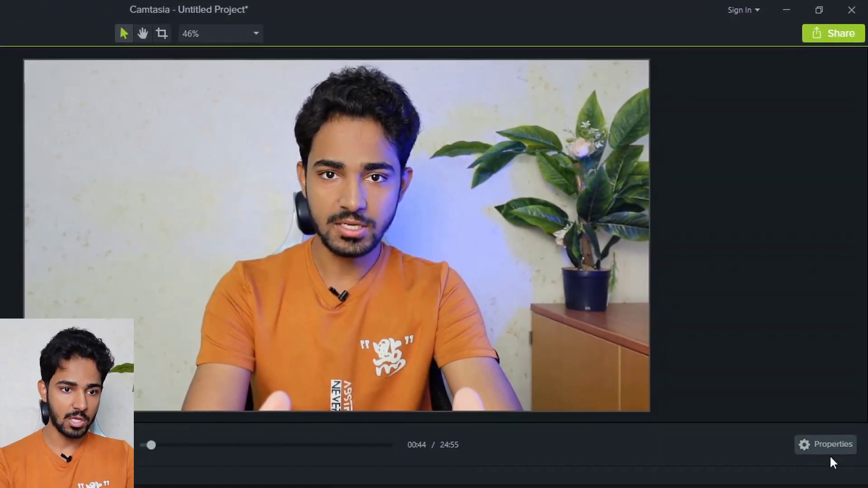
{"action": "left_click", "coordinate": [816, 447]}
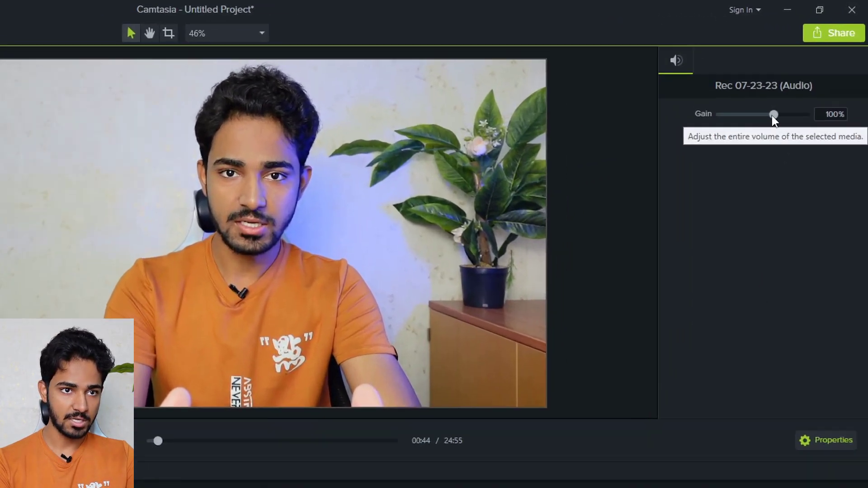
{"action": "left_click_drag", "start_coordinate": [799, 83], "coordinate": [822, 84]}
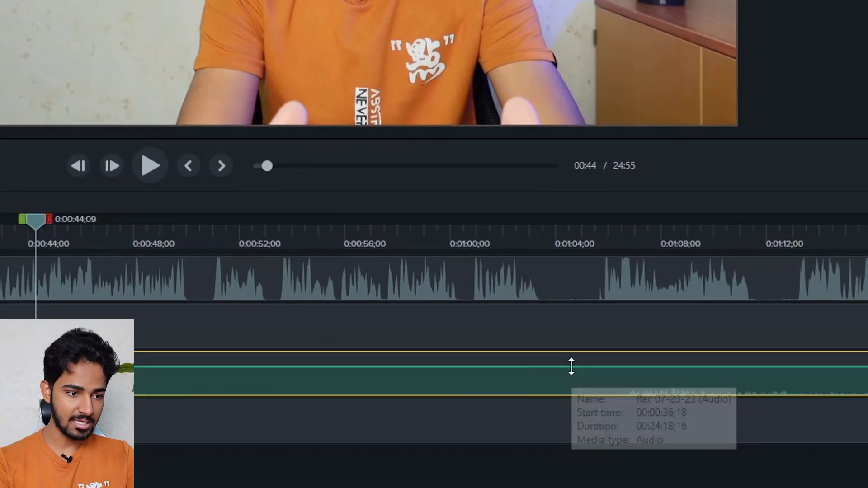
{"action": "left_click_drag", "start_coordinate": [571, 366], "coordinate": [570, 325]}
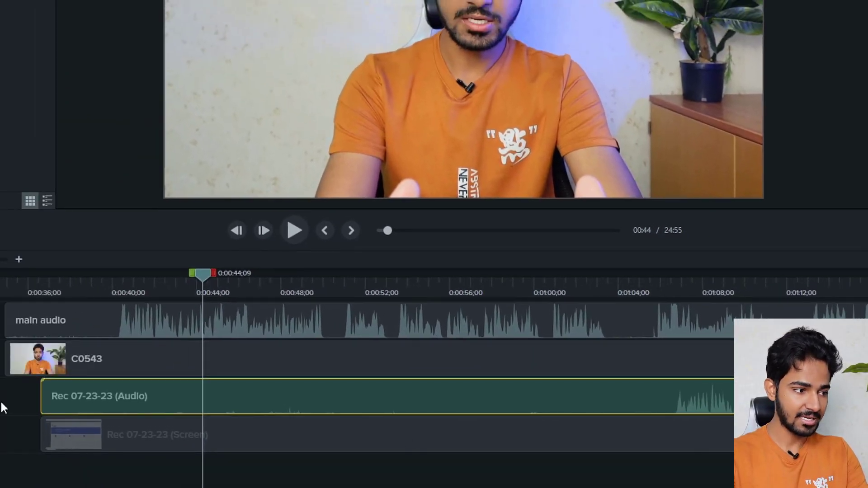
Align the Rec 07-23-23 audio and screen clips with the main audio waveform and set the playhead to 0:00:40;09, just before the speech.
{"action": "left_click_drag", "start_coordinate": [2, 407], "coordinate": [126, 426]}
{"action": "left_click", "coordinate": [126, 289]}
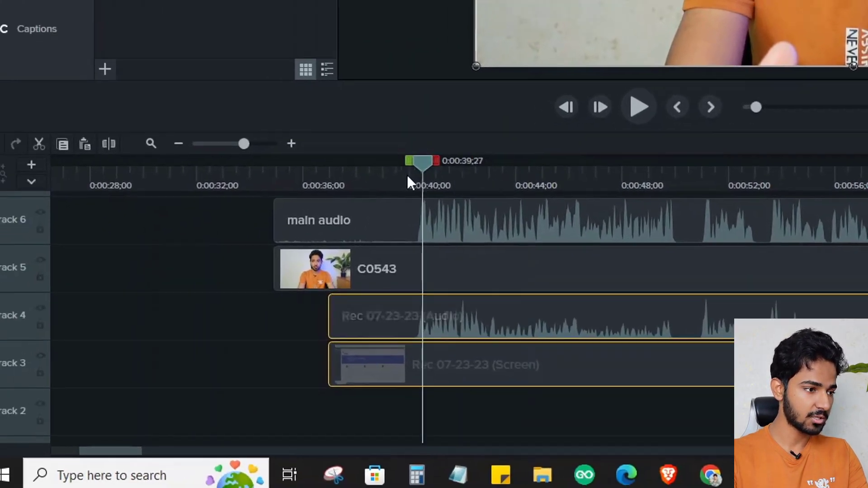
{"action": "left_click", "coordinate": [430, 168]}
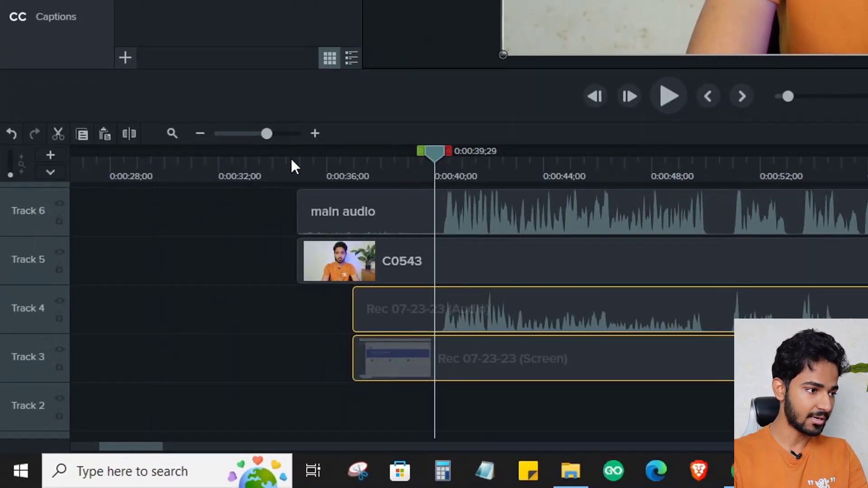
{"action": "left_click_drag", "start_coordinate": [271, 134], "coordinate": [285, 134]}
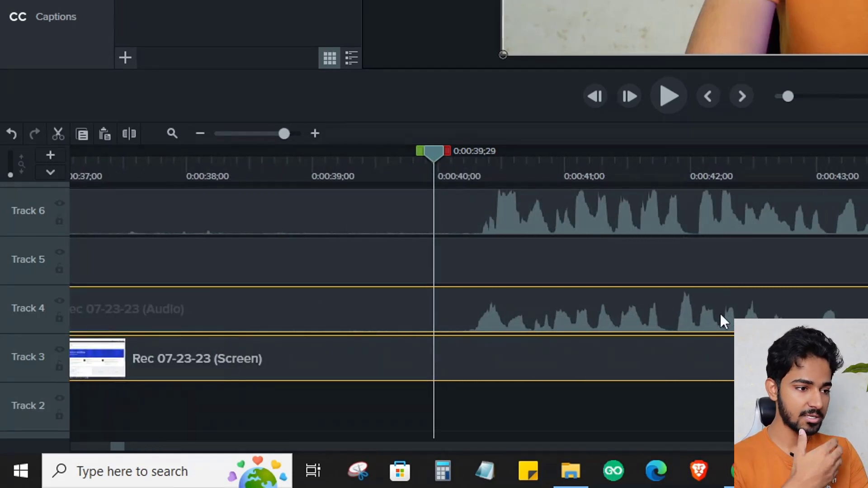
{"action": "left_click", "coordinate": [740, 168]}
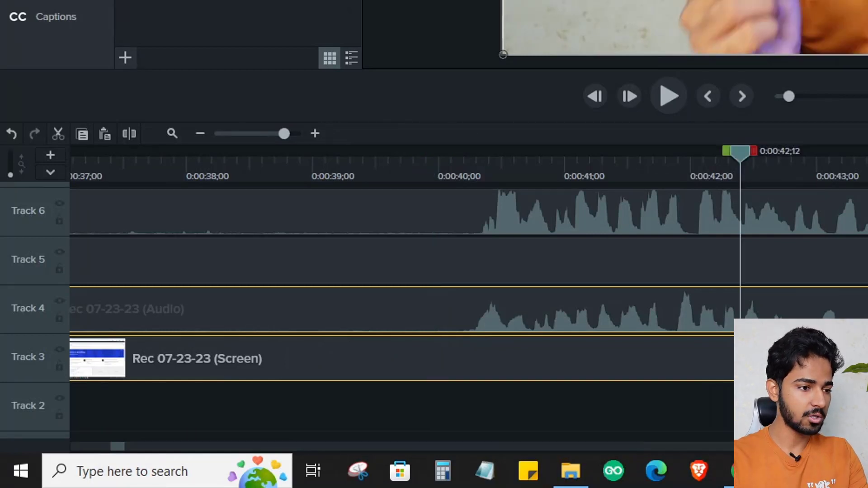
{"action": "left_click_drag", "start_coordinate": [720, 313], "coordinate": [729, 313]}
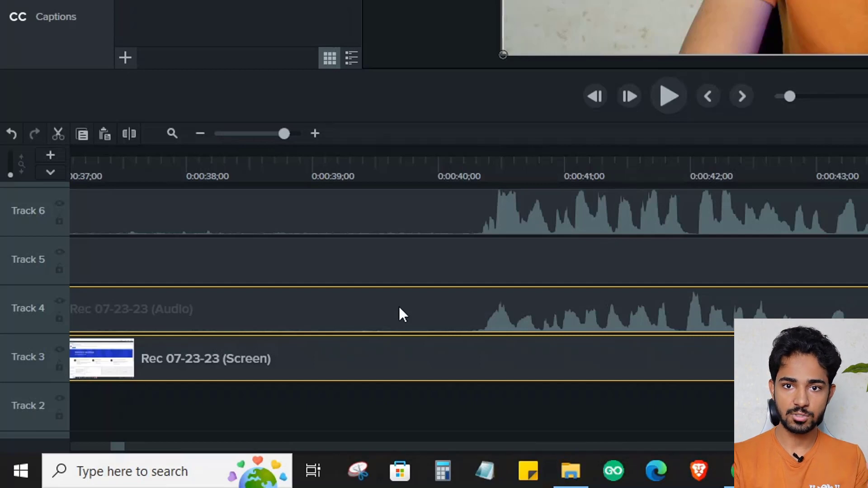
{"action": "mouse_move", "coordinate": [479, 176]}
{"action": "left_mouse_down"}
{"action": "mouse_move", "coordinate": [447, 178]}
{"action": "mouse_move", "coordinate": [480, 174]}
{"action": "left_mouse_up"}
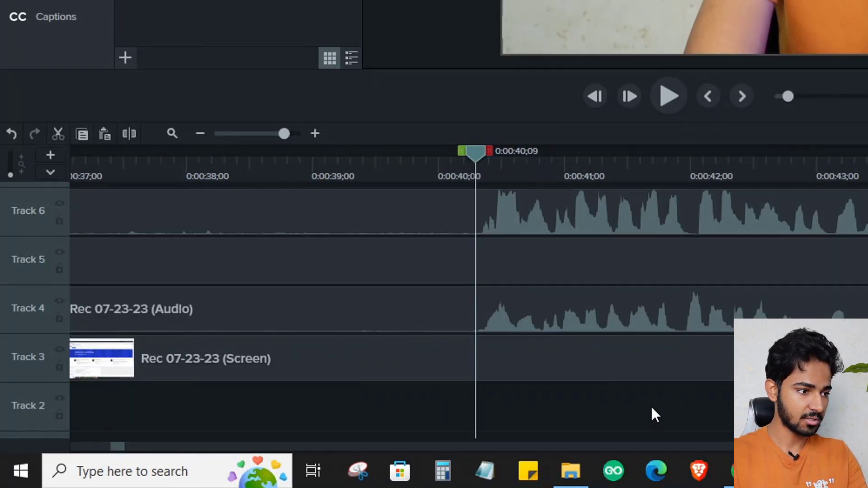
Split the clips on Tracks 3 to 6 at 0:00:40;09 and delete everything before the split.
{"action": "left_click_drag", "start_coordinate": [651, 413], "coordinate": [511, 212]}
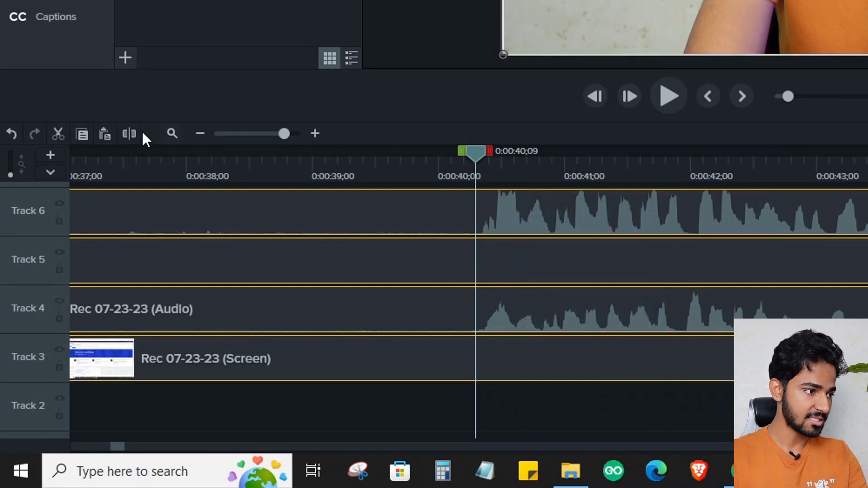
{"action": "left_click", "coordinate": [130, 134]}
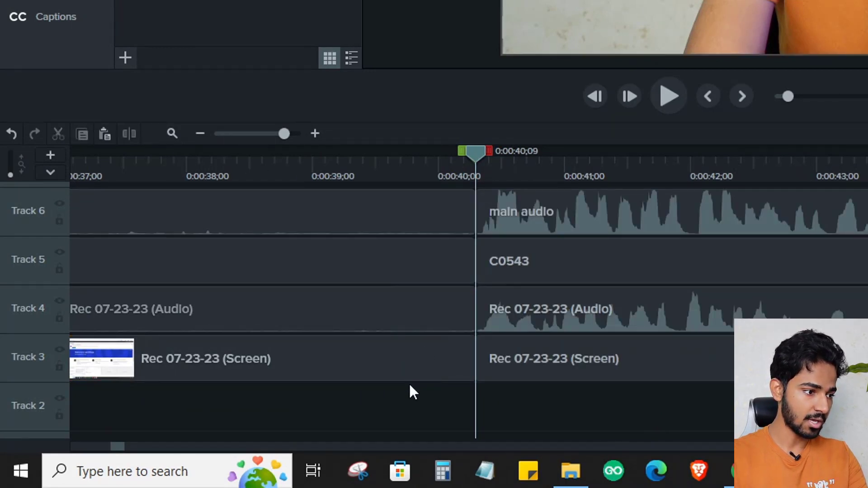
{"action": "left_click_drag", "start_coordinate": [410, 385], "coordinate": [312, 213]}
{"action": "key", "text": "Delete"}
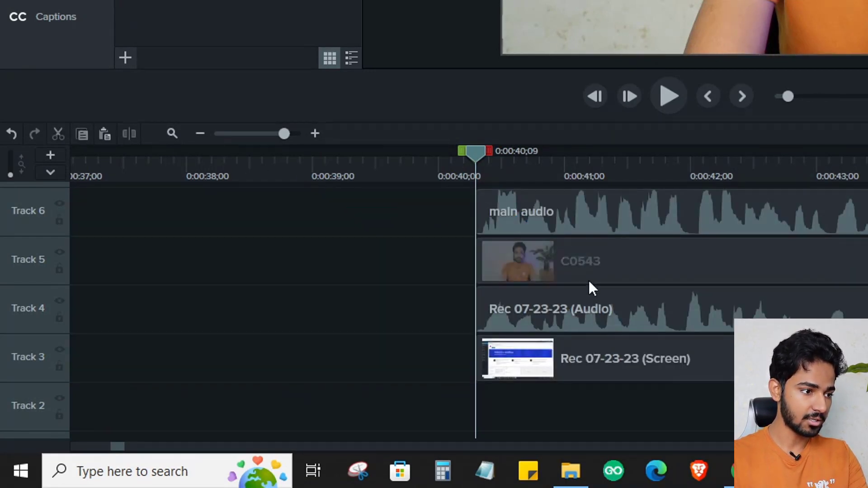
Delete the Rec 07-23-23 audio clip and move main audio and C0543 down to Tracks 5 and 4.
{"action": "left_click", "coordinate": [586, 317]}
{"action": "key", "text": "Delete"}
{"action": "left_click_drag", "start_coordinate": [417, 220], "coordinate": [555, 286]}
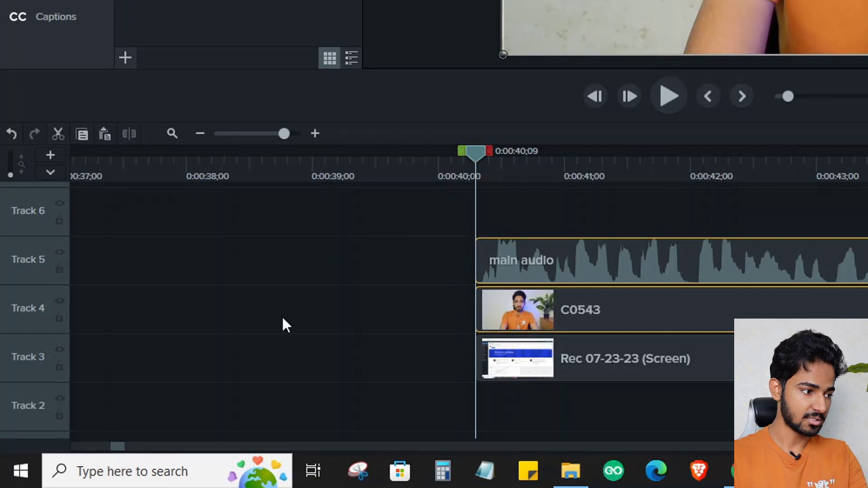
Move main audio, C0543 and the Rec 07-23-23 screen clip together to 0:00:00;00 on Tracks 4, 3 and 2.
{"action": "left_click_drag", "start_coordinate": [274, 135], "coordinate": [268, 134]}
{"action": "left_click_drag", "start_coordinate": [442, 277], "coordinate": [588, 391]}
{"action": "left_click_drag", "start_coordinate": [635, 373], "coordinate": [2, 365]}
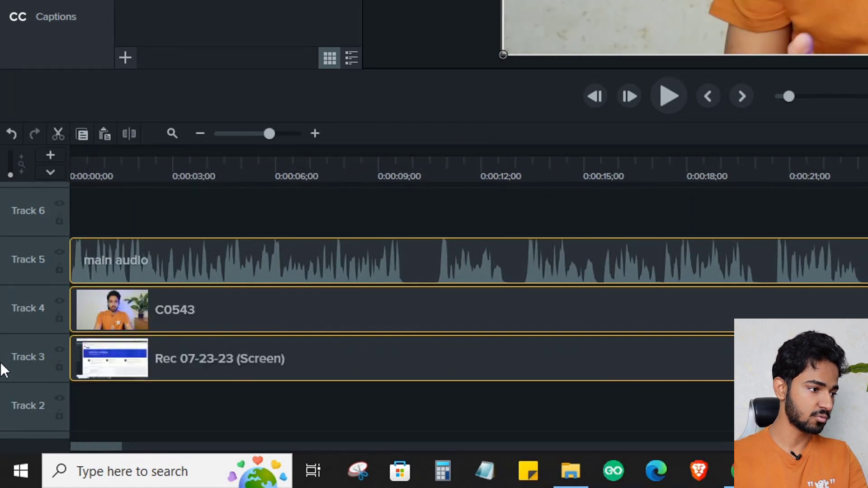
{"action": "left_click_drag", "start_coordinate": [105, 375], "coordinate": [78, 397]}
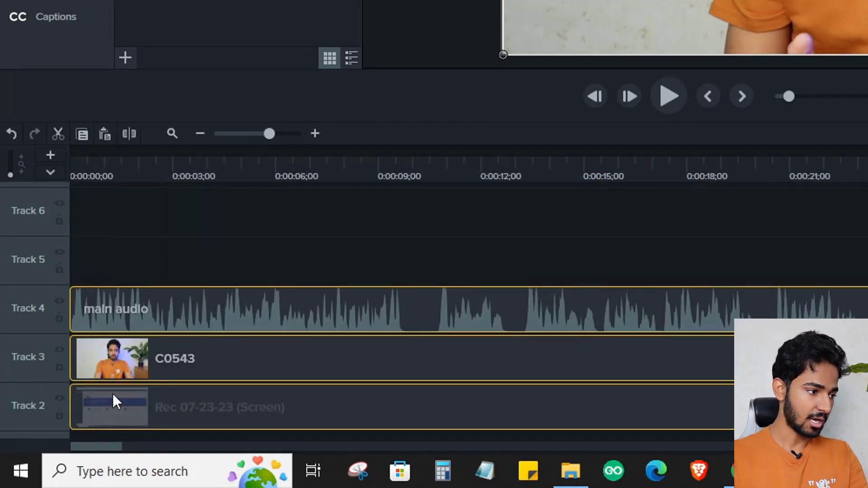
{"action": "scroll", "coordinate": [277, 273], "scroll_direction": "down", "scroll_amount": 1}
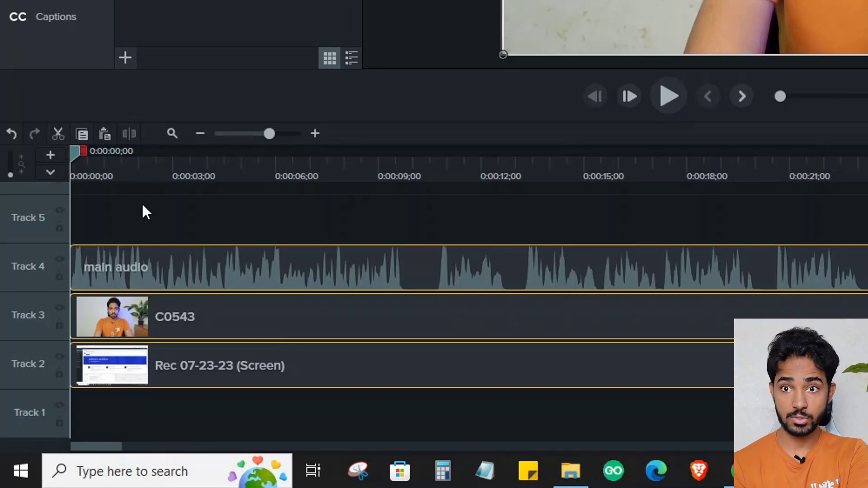
Set the playhead to 0:00:06;10 and add a plain white text callout there on Track 5.
{"action": "left_click", "coordinate": [474, 393]}
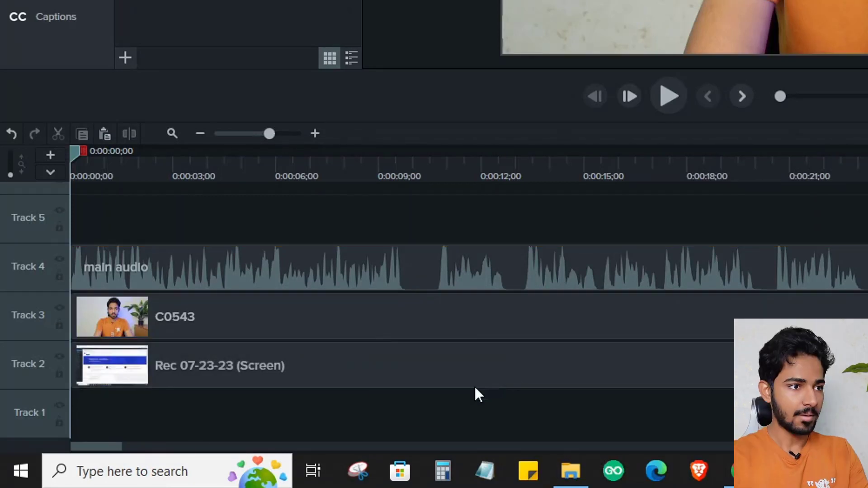
{"action": "left_click", "coordinate": [380, 313]}
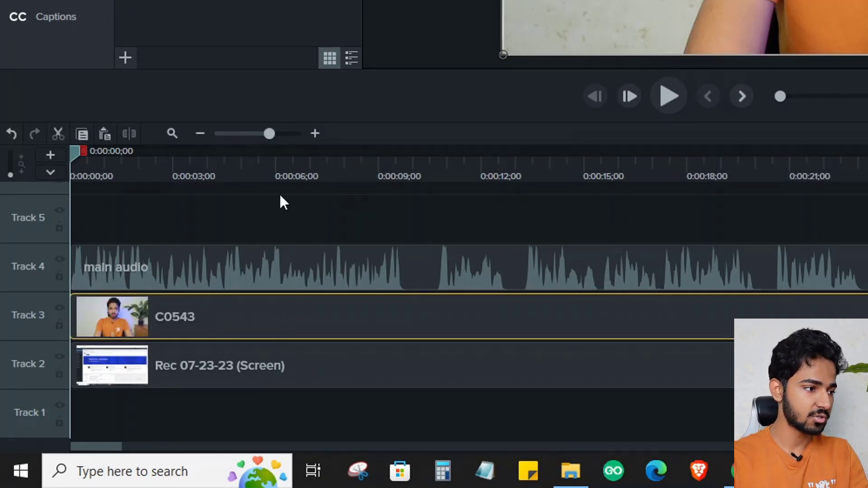
{"action": "left_click", "coordinate": [287, 170]}
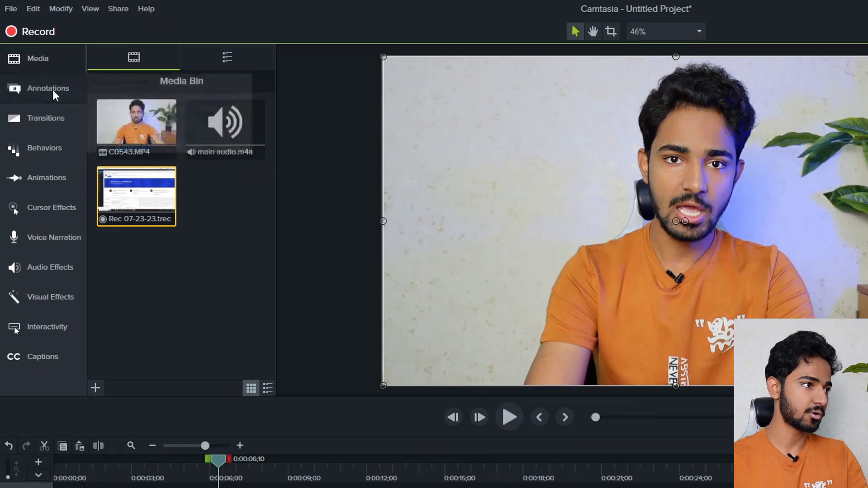
{"action": "left_click", "coordinate": [53, 90]}
{"action": "left_click", "coordinate": [145, 190]}
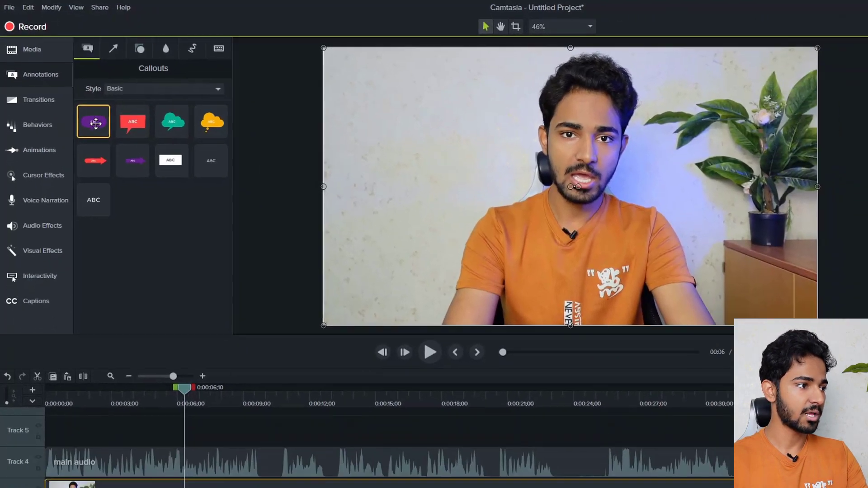
{"action": "left_click_drag", "start_coordinate": [92, 202], "coordinate": [181, 425]}
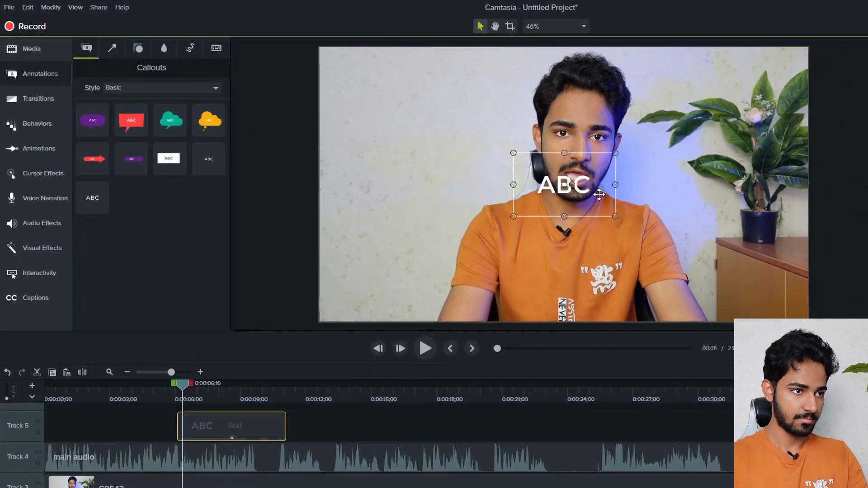
Change the callout text to HOW TO MAKE MONEY, widen its box to fit one line and centre it over the shirt.
{"action": "left_click_drag", "start_coordinate": [599, 194], "coordinate": [588, 244]}
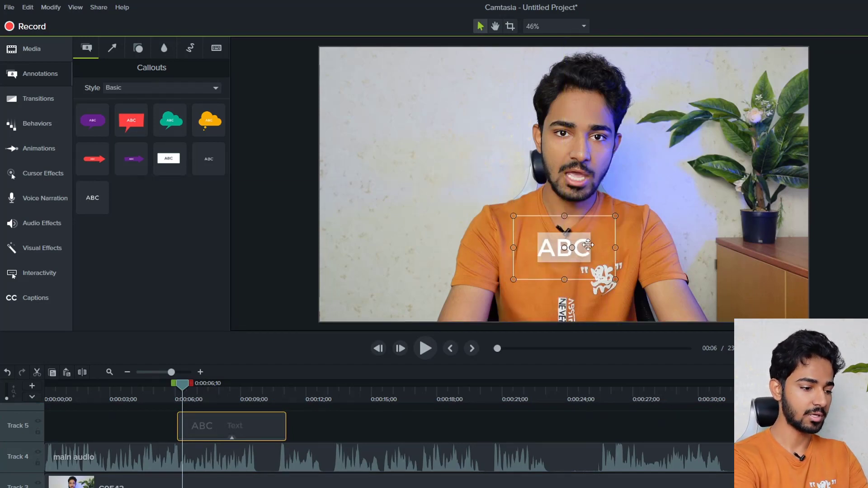
{"action": "double_click", "coordinate": [588, 245]}
{"action": "type", "text": "HOW TO M"}
{"action": "type", "text": "AKE MONEY"}
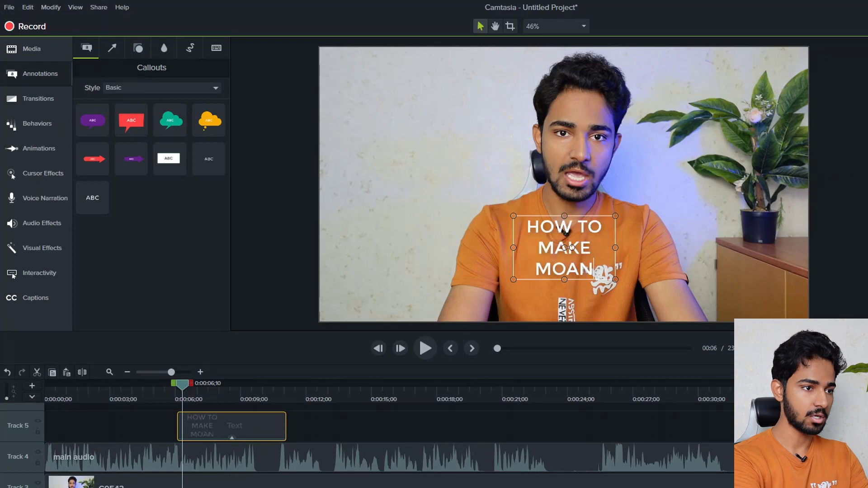
{"action": "left_click_drag", "start_coordinate": [616, 247], "coordinate": [827, 236]}
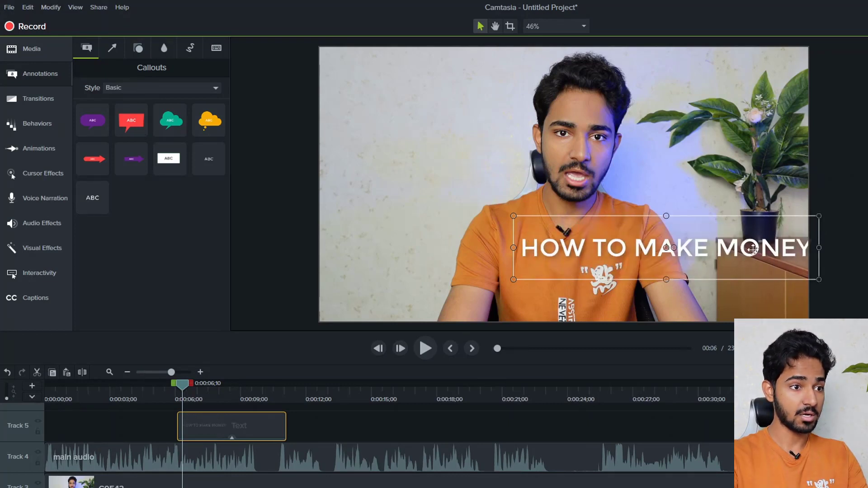
{"action": "left_click_drag", "start_coordinate": [753, 250], "coordinate": [649, 289]}
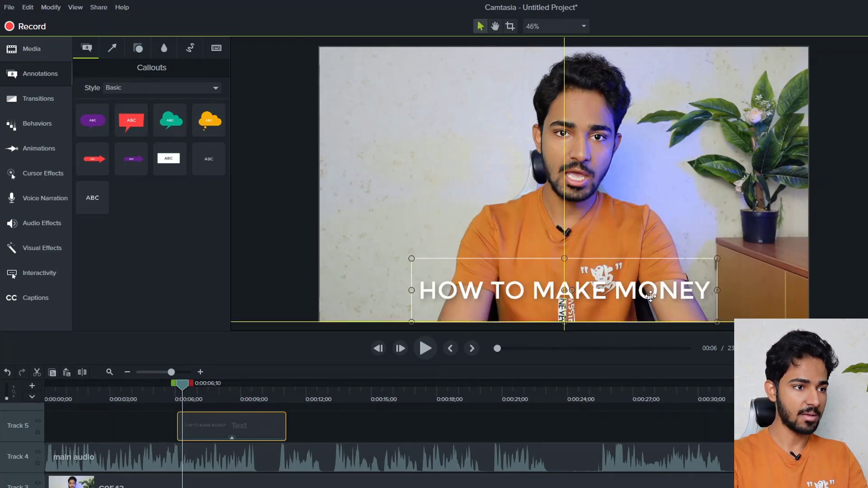
{"action": "left_click_drag", "start_coordinate": [587, 266], "coordinate": [588, 222]}
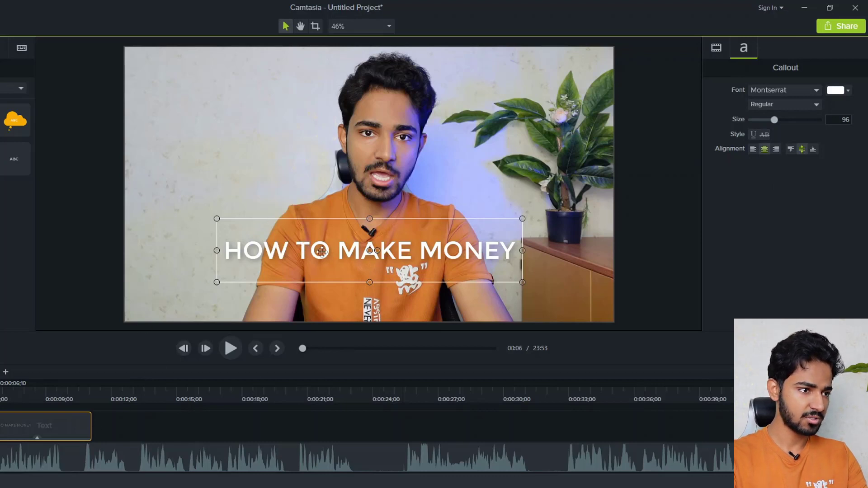
Set the HOW TO MAKE MONEY callout's font to Arial Black.
{"action": "left_click", "coordinate": [142, 415]}
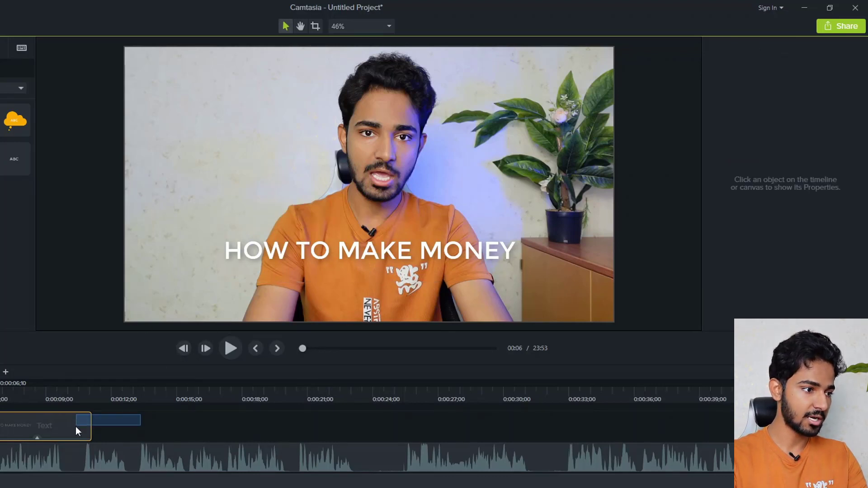
{"action": "left_click", "coordinate": [75, 427]}
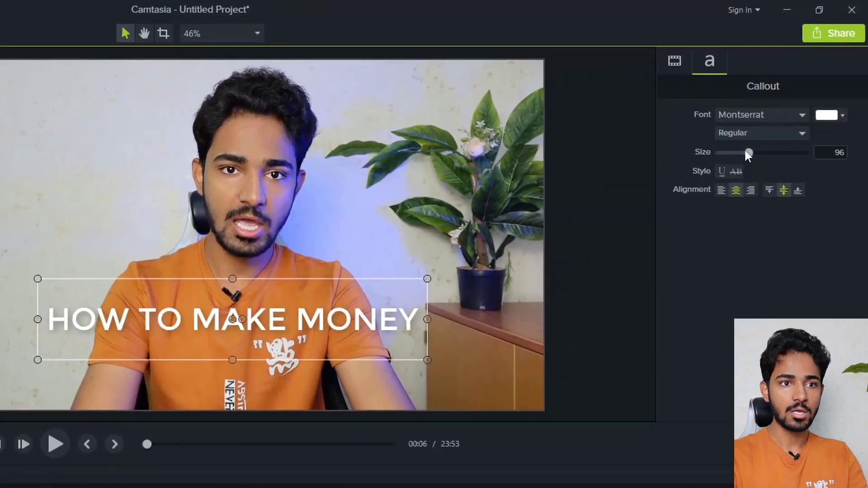
{"action": "left_click", "coordinate": [750, 115]}
{"action": "left_click_drag", "start_coordinate": [858, 302], "coordinate": [858, 153]}
{"action": "left_click", "coordinate": [757, 210]}
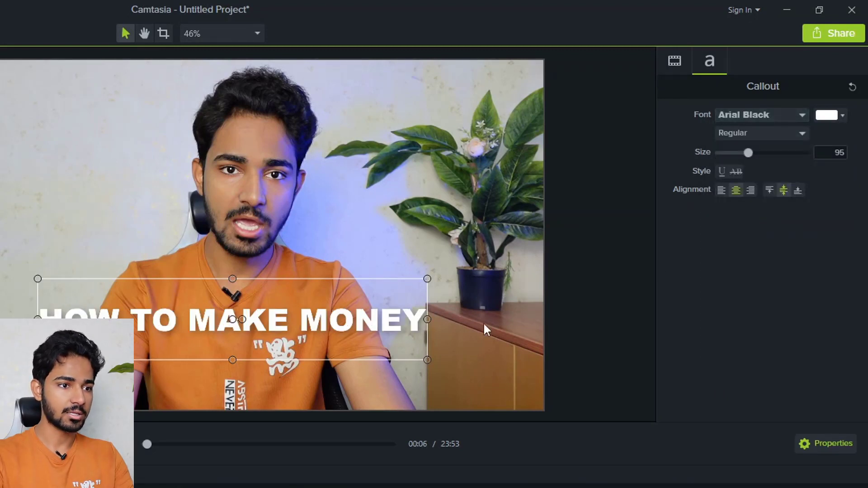
Set the drop shadow opacity of the HOW TO MAKE MONEY callout to 100%.
{"action": "left_click", "coordinate": [676, 62]}
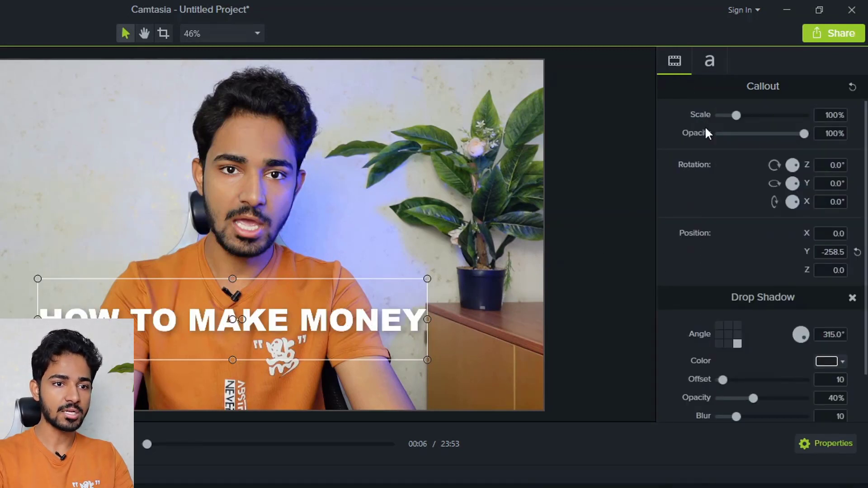
{"action": "scroll", "coordinate": [751, 235], "scroll_direction": "down", "scroll_amount": 2}
{"action": "left_click_drag", "start_coordinate": [754, 345], "coordinate": [846, 343]}
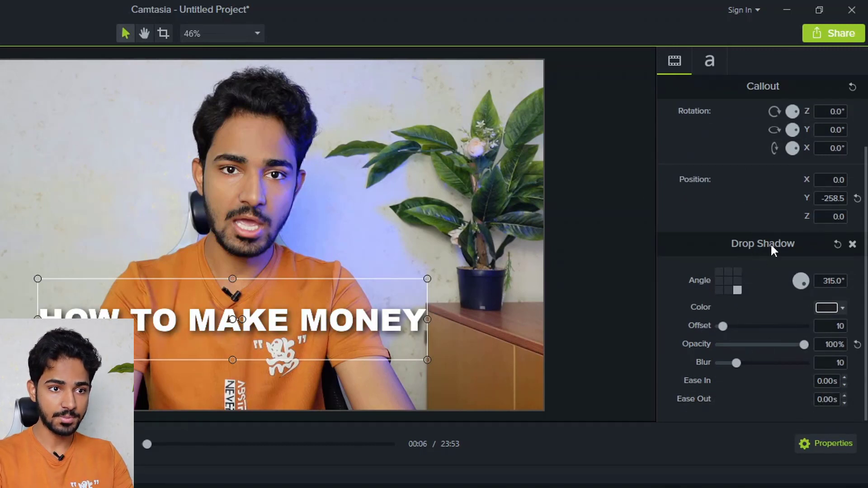
Enlarge the HOW TO MAKE MONEY text to nearly the full video width and lower it to the frame's bottom edge.
{"action": "left_click", "coordinate": [709, 62]}
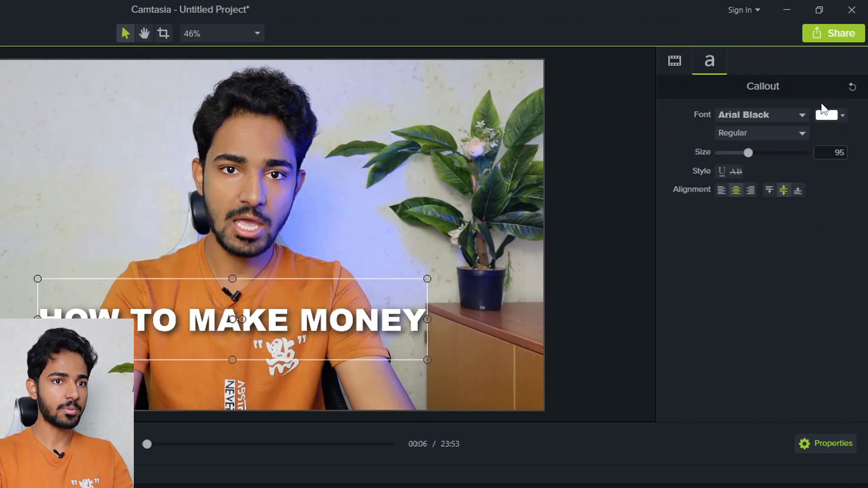
{"action": "left_click_drag", "start_coordinate": [750, 152], "coordinate": [766, 153]}
{"action": "left_click_drag", "start_coordinate": [499, 280], "coordinate": [494, 335]}
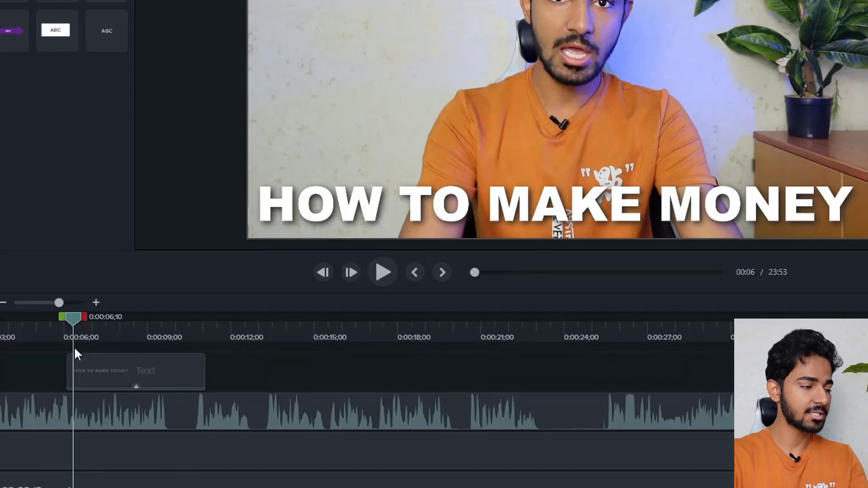
Move the HOW TO MAKE MONEY callout earlier on Track 5 so that it starts at 0:00:05;16.
{"action": "left_click", "coordinate": [53, 325]}
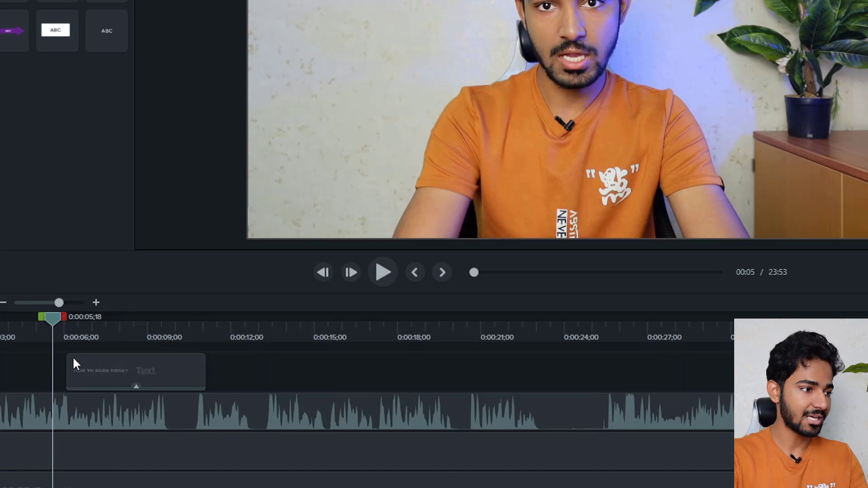
{"action": "left_click_drag", "start_coordinate": [124, 365], "coordinate": [63, 375]}
{"action": "left_click", "coordinate": [39, 335]}
{"action": "left_click", "coordinate": [51, 338]}
Trim the end of the HOW TO MAKE MONEY callout to 0:00:08;23 and preview its span.
{"action": "key", "text": "space"}
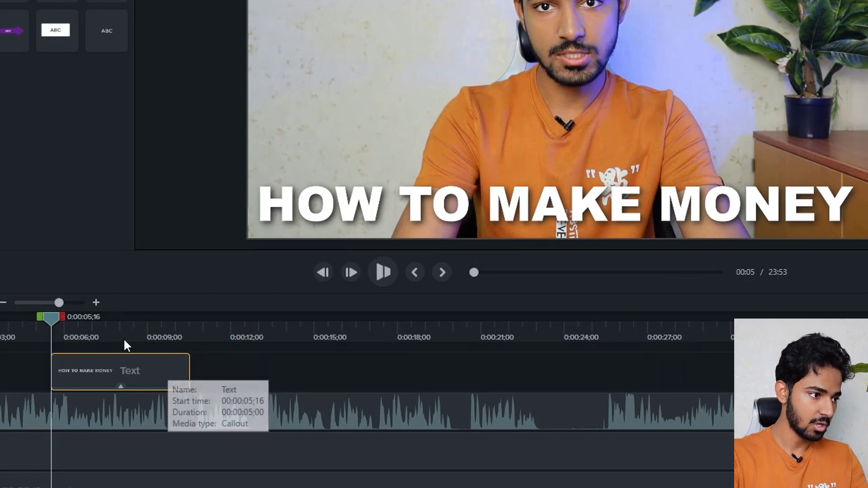
{"action": "left_click", "coordinate": [139, 340]}
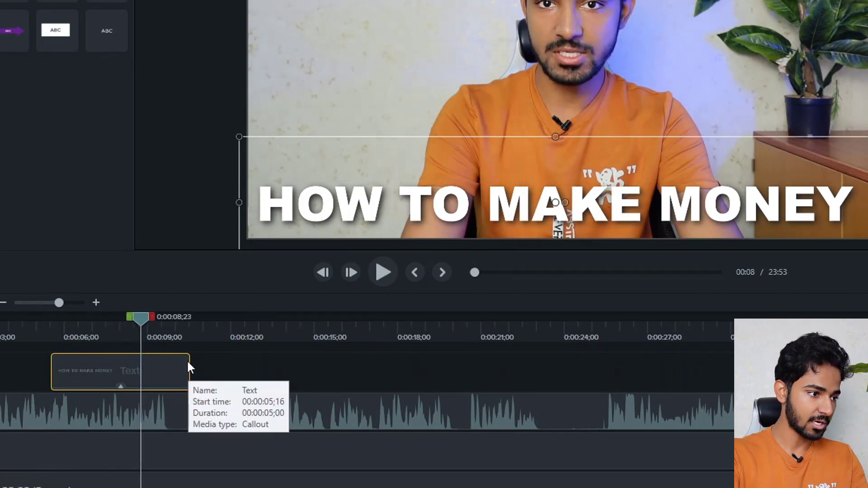
{"action": "left_click_drag", "start_coordinate": [188, 368], "coordinate": [141, 367]}
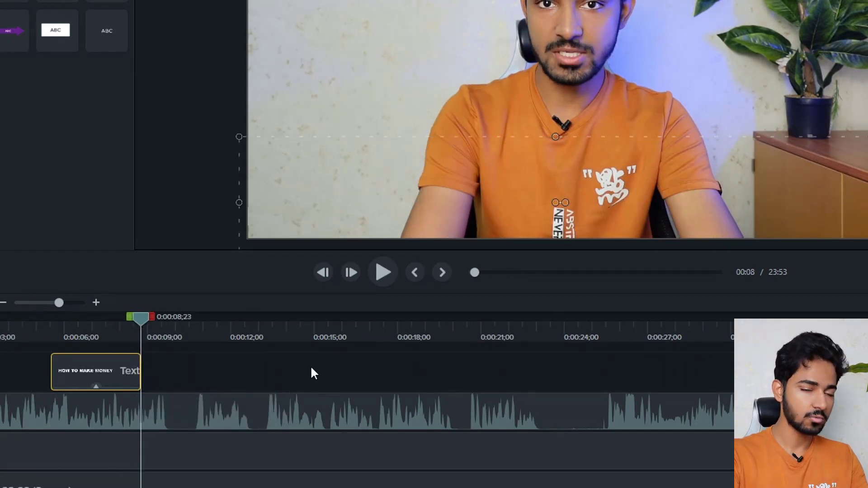
{"action": "left_click_drag", "start_coordinate": [55, 336], "coordinate": [141, 341]}
{"action": "left_click", "coordinate": [215, 360]}
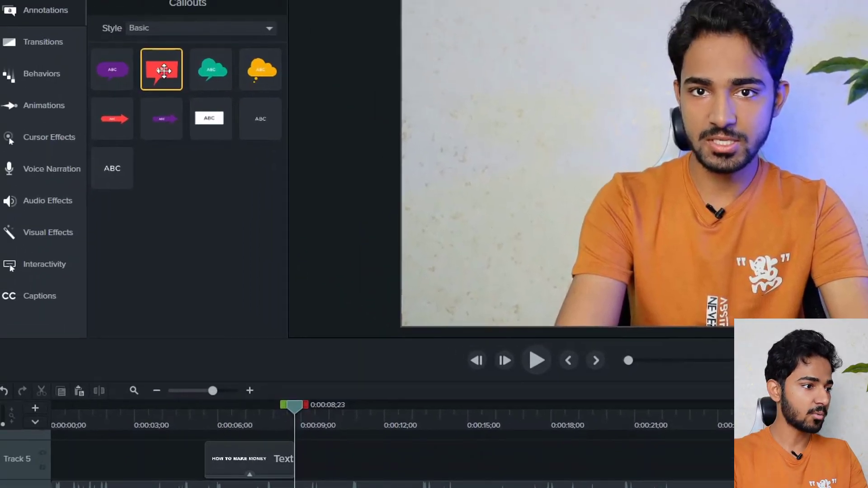
Add the red speech-bubble callout to Track 5 at about 0:00:15 and set the playhead to 0:00:16;13.
{"action": "left_click_drag", "start_coordinate": [170, 74], "coordinate": [470, 466]}
{"action": "left_click_drag", "start_coordinate": [425, 421], "coordinate": [580, 428]}
{"action": "left_click", "coordinate": [512, 417]}
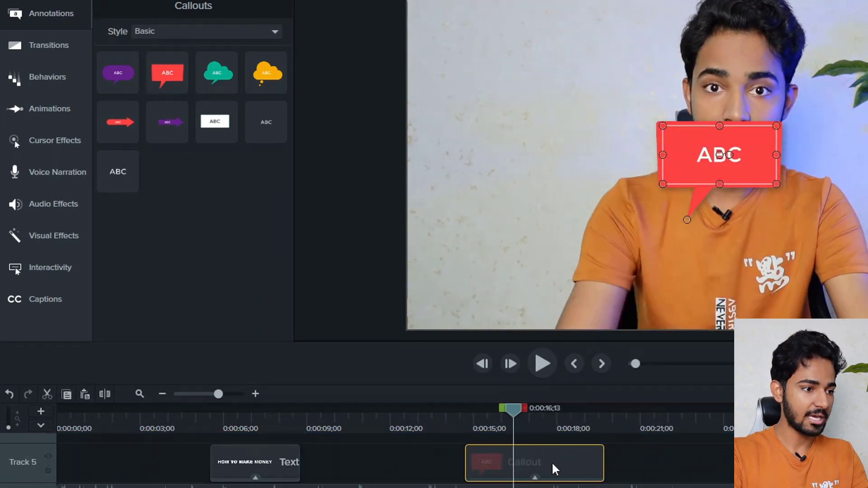
Place the red callout in the upper-left corner of the video and aim its pointer at the chair headrest.
{"action": "left_click_drag", "start_coordinate": [742, 164], "coordinate": [540, 43]}
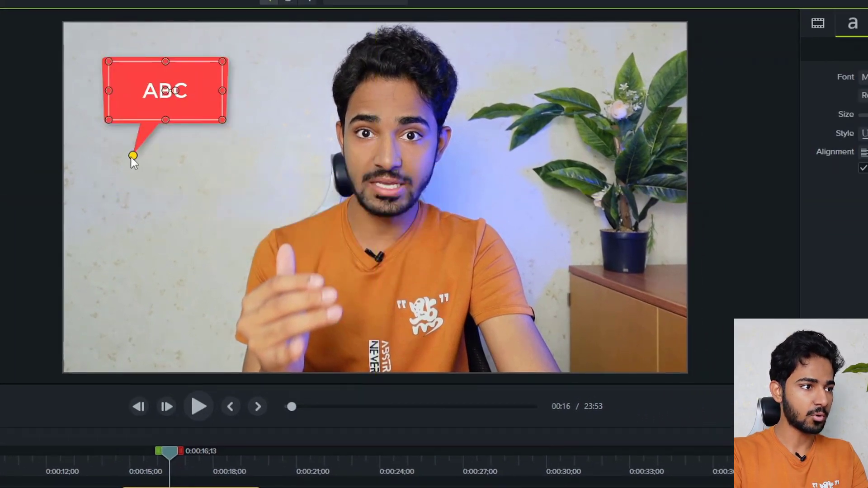
{"action": "left_click_drag", "start_coordinate": [133, 156], "coordinate": [186, 149]}
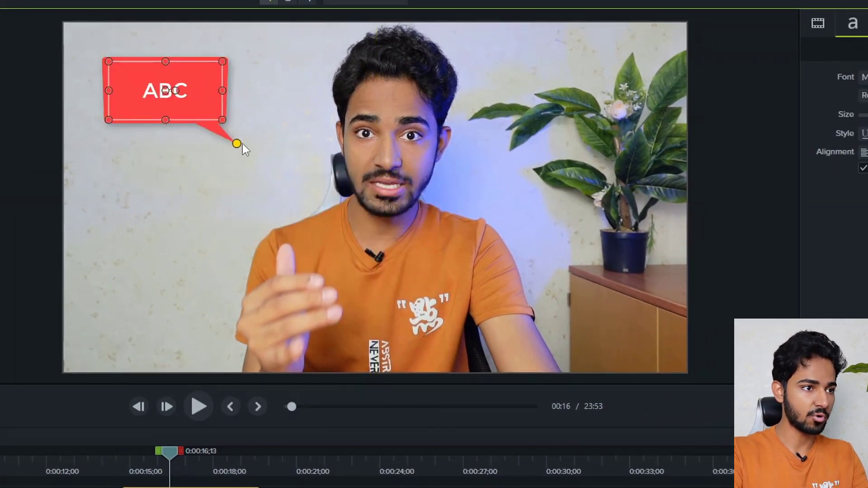
{"action": "left_click_drag", "start_coordinate": [243, 145], "coordinate": [335, 190]}
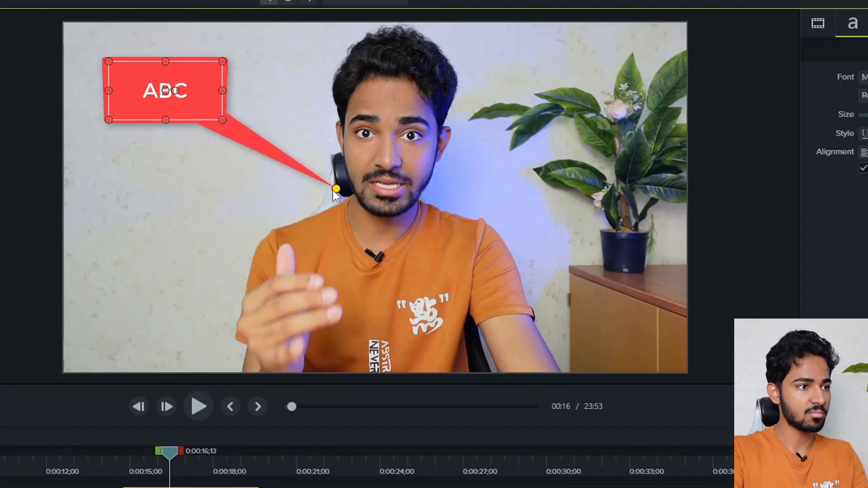
Change the red callout's text to THIS IS SETTINGS OPTION and enlarge the bubble to fit it.
{"action": "double_click", "coordinate": [166, 90]}
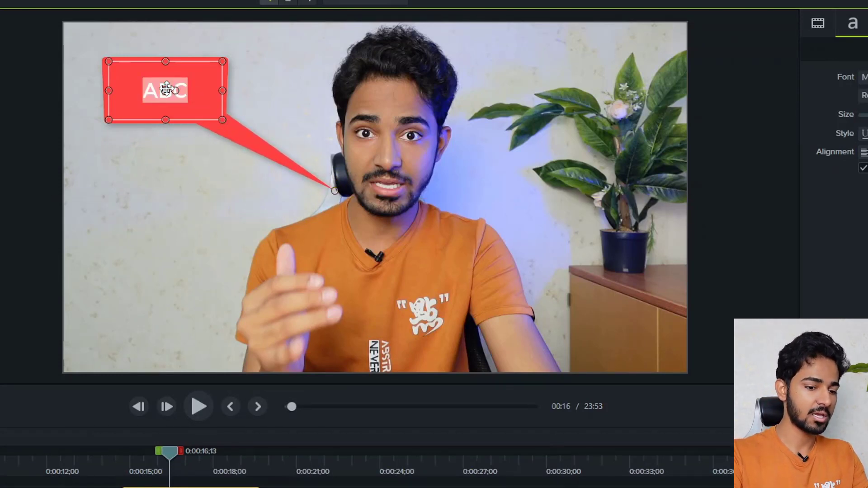
{"action": "type", "text": "THIS IS SETTINGS OPTION"}
{"action": "left_click_drag", "start_coordinate": [222, 120], "coordinate": [257, 146]}
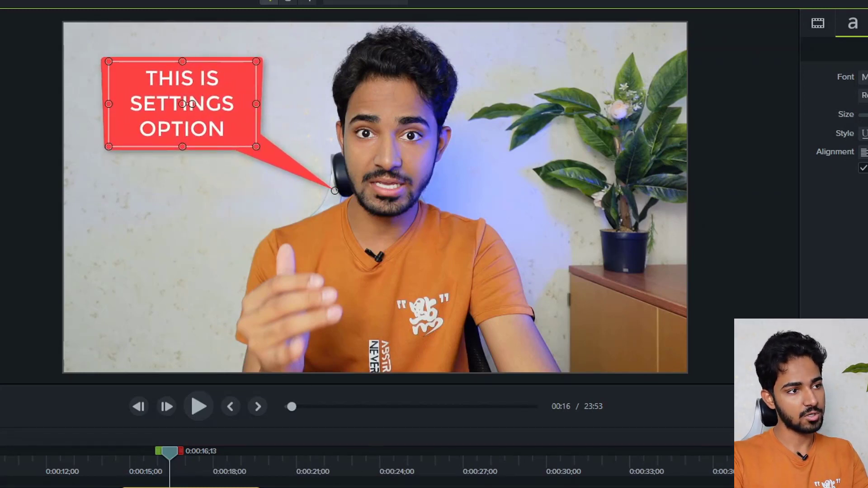
Remove the red callout and browse the arrow and shape annotations, listing the shapes of all styles.
{"action": "left_click", "coordinate": [353, 442]}
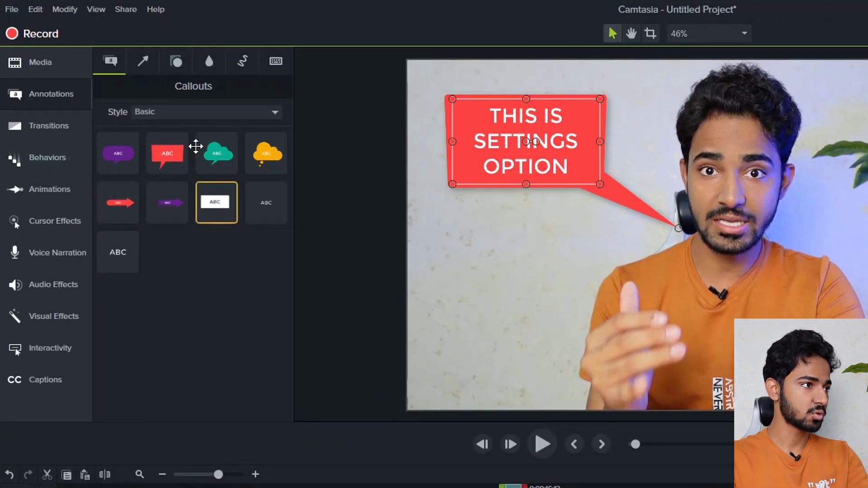
{"action": "left_click", "coordinate": [143, 61]}
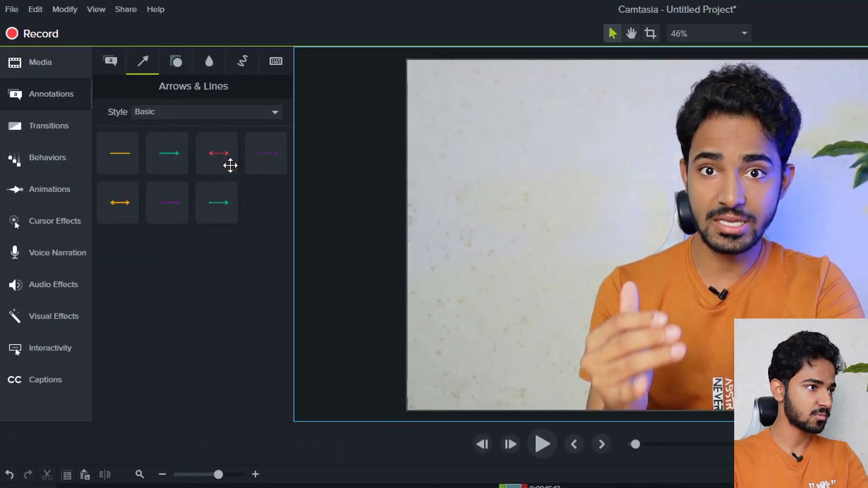
{"action": "left_click", "coordinate": [176, 65]}
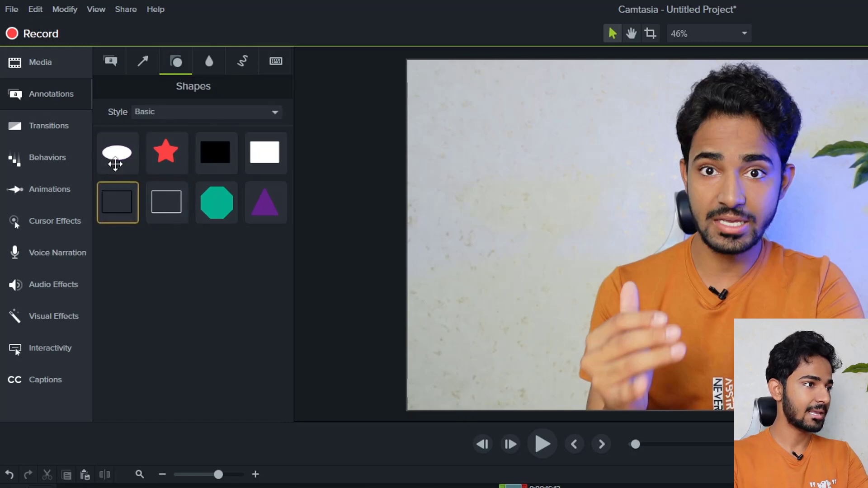
{"action": "left_click", "coordinate": [242, 111]}
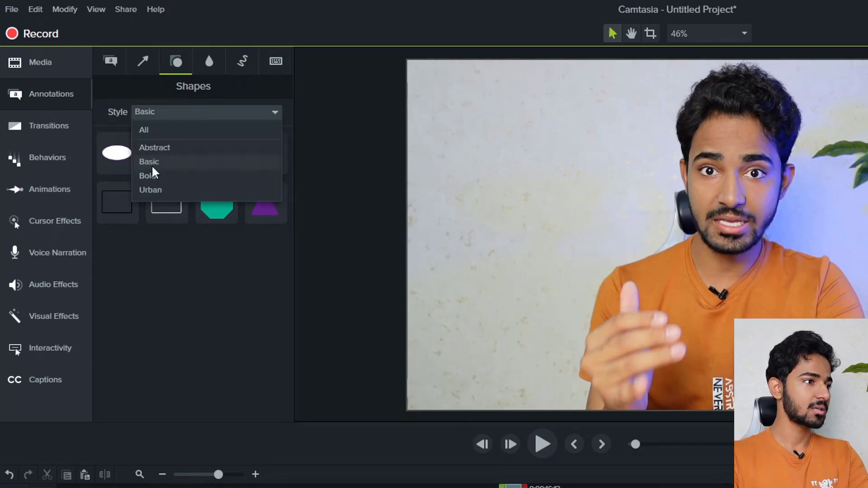
{"action": "left_click", "coordinate": [149, 130]}
{"action": "scroll", "coordinate": [243, 306], "scroll_direction": "down", "scroll_amount": 3}
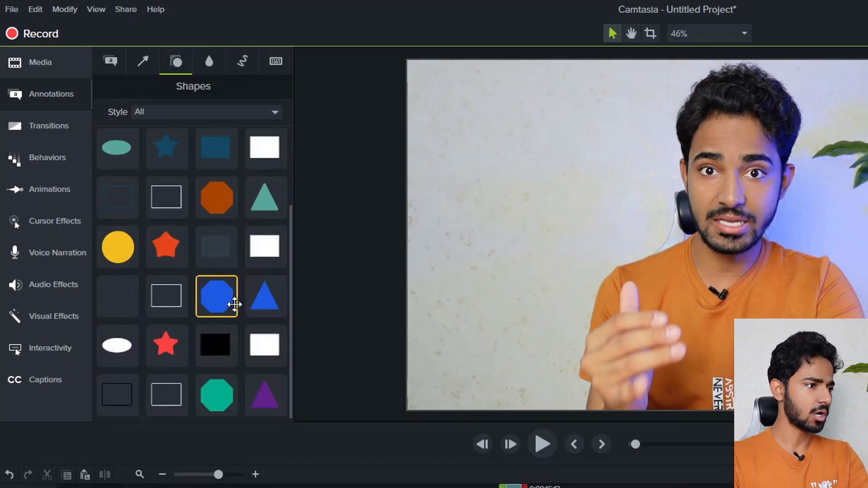
{"action": "scroll", "coordinate": [222, 289], "scroll_direction": "up", "scroll_amount": 3}
Add a Blur annotation to Track 5 at about 0:00:15 and resize and position it over the presenter's head.
{"action": "left_click", "coordinate": [208, 61]}
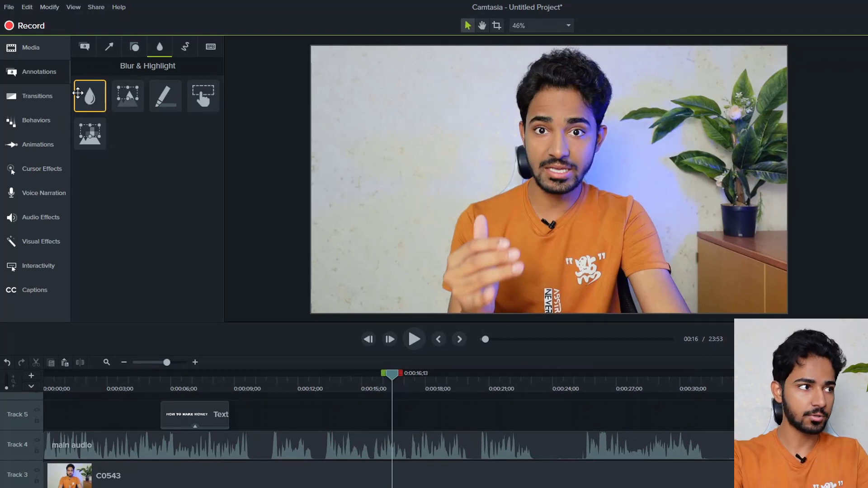
{"action": "left_click_drag", "start_coordinate": [77, 93], "coordinate": [362, 414]}
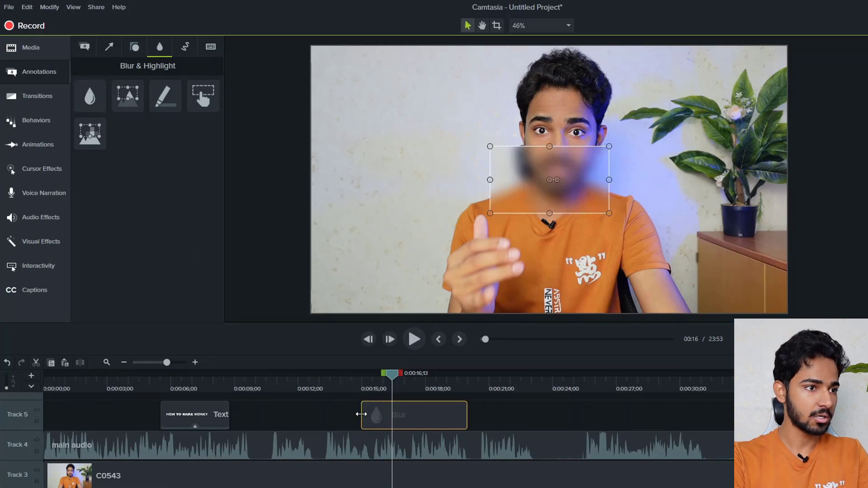
{"action": "left_click_drag", "start_coordinate": [587, 167], "coordinate": [592, 75]}
{"action": "left_click_drag", "start_coordinate": [616, 109], "coordinate": [630, 213]}
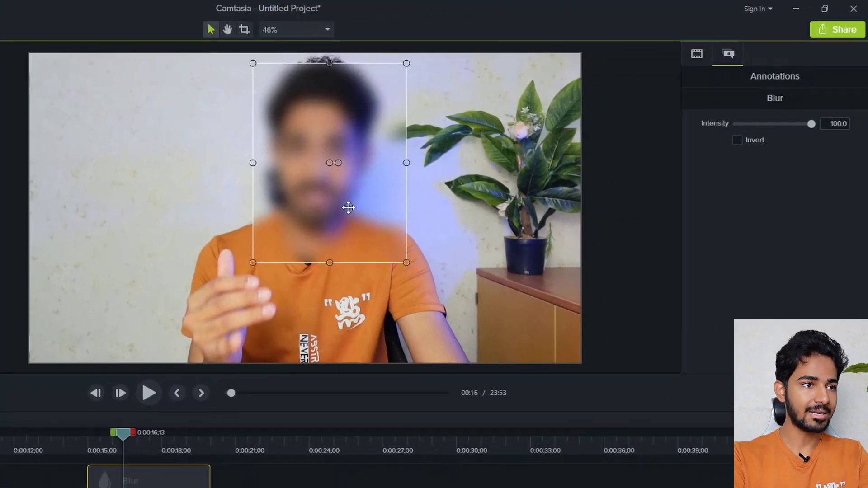
{"action": "left_click_drag", "start_coordinate": [585, 178], "coordinate": [579, 170]}
{"action": "left_click_drag", "start_coordinate": [340, 197], "coordinate": [341, 196]}
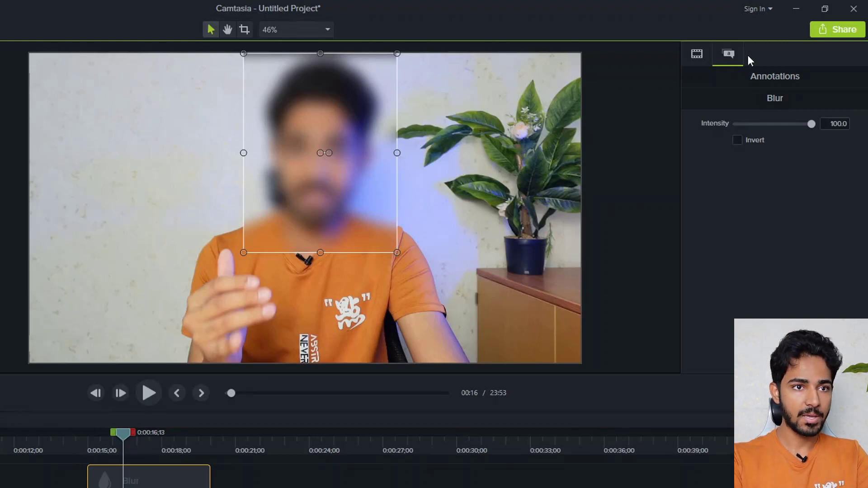
Try the inverted blur at intensity 100 with a larger frame around the presenter, and remove the blur annotation.
{"action": "left_click_drag", "start_coordinate": [810, 124], "coordinate": [836, 123]}
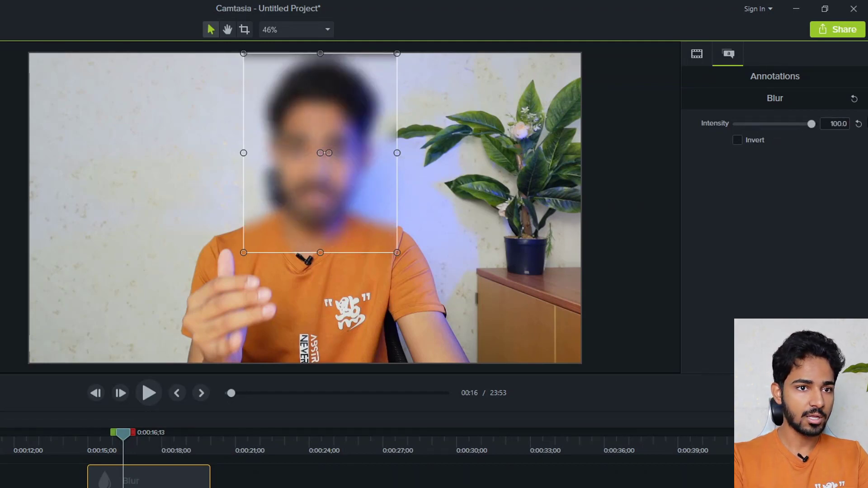
{"action": "left_click", "coordinate": [748, 142]}
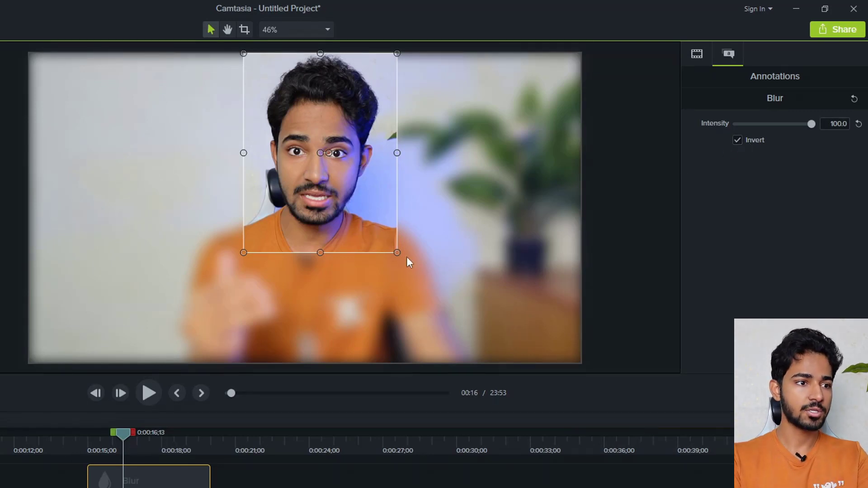
{"action": "left_click_drag", "start_coordinate": [397, 252], "coordinate": [407, 289]}
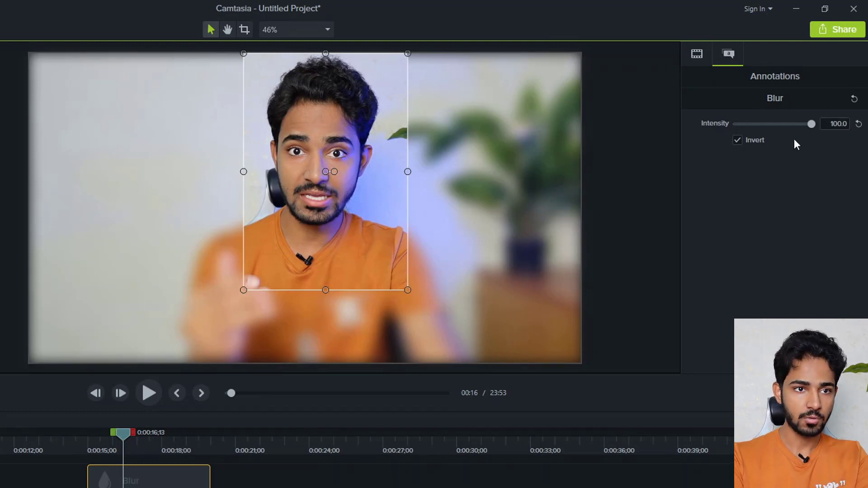
{"action": "left_click", "coordinate": [756, 140]}
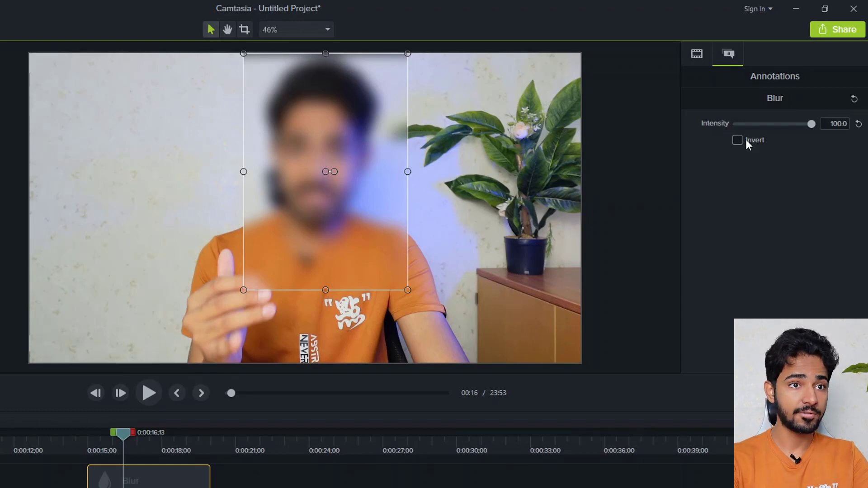
{"action": "key", "text": "Delete"}
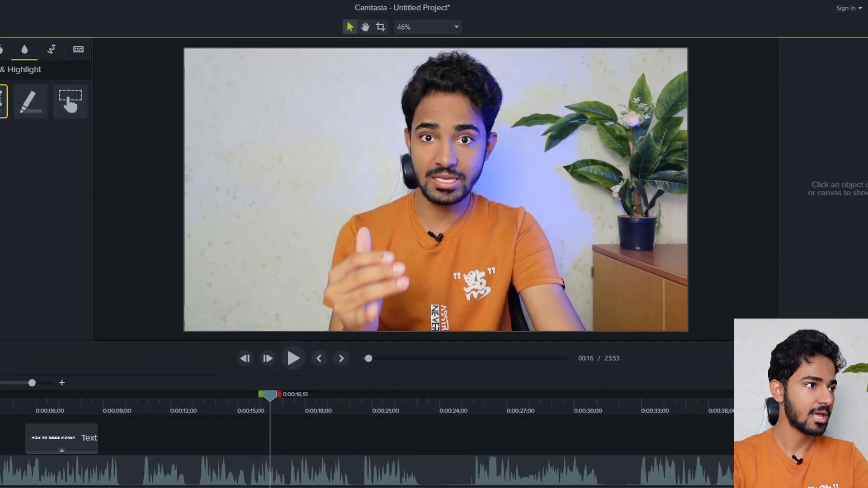
Try a Spotlight at 0:00:16;13 enlarged around the presenter's head and chest, and add a yellow highlight in its place.
{"action": "left_click_drag", "start_coordinate": [70, 102], "coordinate": [422, 95]}
{"action": "left_click_drag", "start_coordinate": [524, 89], "coordinate": [519, 80]}
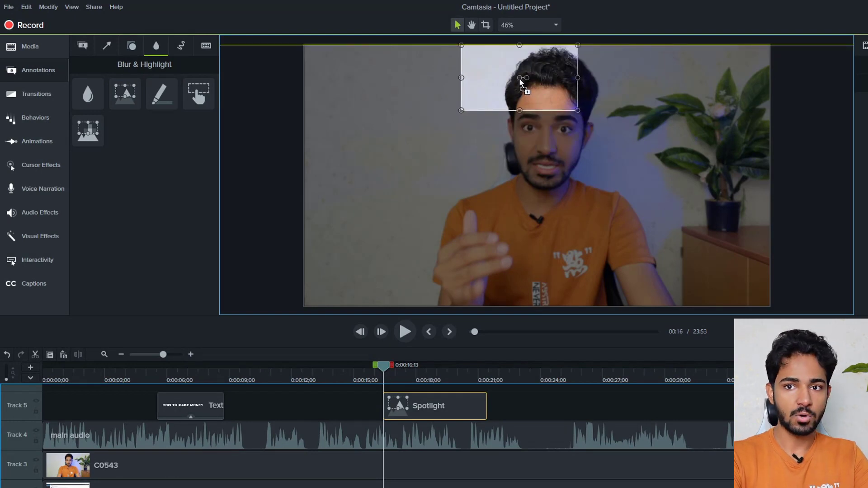
{"action": "left_click_drag", "start_coordinate": [579, 111], "coordinate": [630, 243]}
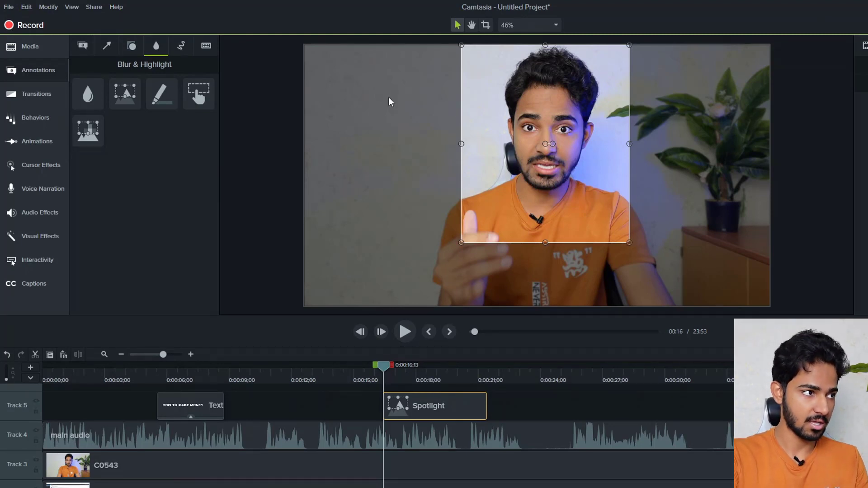
{"action": "left_click_drag", "start_coordinate": [162, 94], "coordinate": [424, 198]}
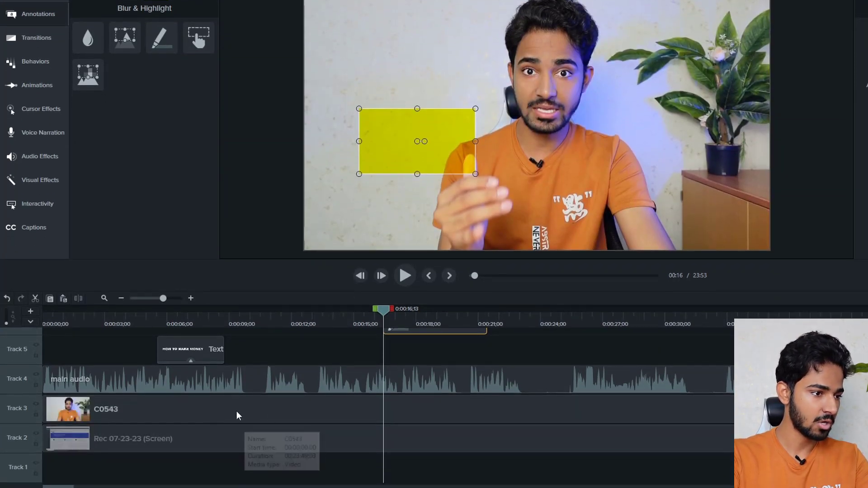
Swap the tracks so the screen recording is on Track 3 and camera clip C0543 on Track 2, and enlarge the recording on the canvas.
{"action": "left_click", "coordinate": [261, 410]}
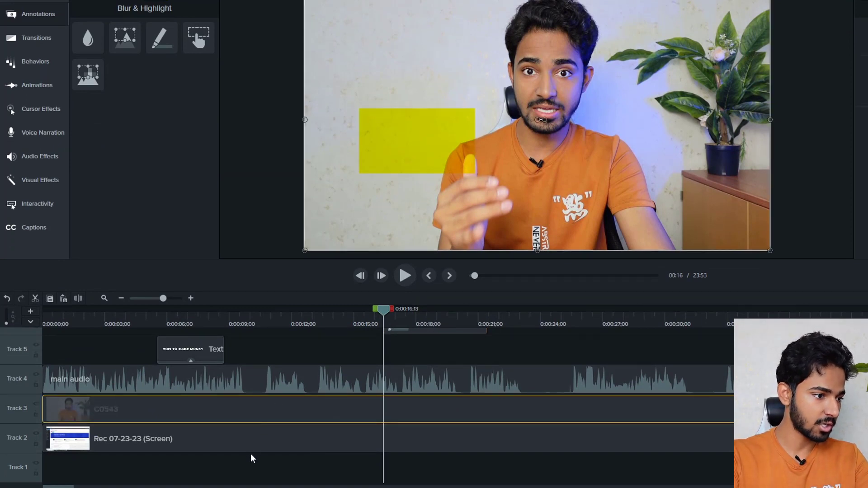
{"action": "left_click_drag", "start_coordinate": [250, 454], "coordinate": [267, 413]}
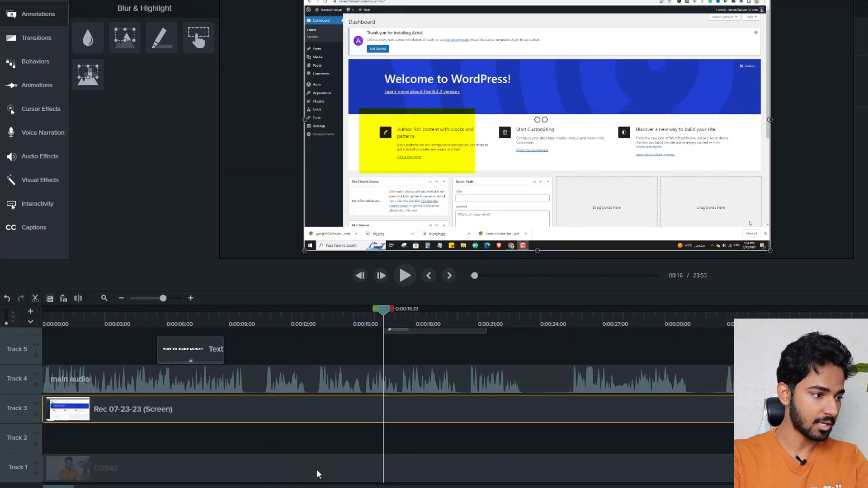
{"action": "left_click_drag", "start_coordinate": [316, 473], "coordinate": [304, 437]}
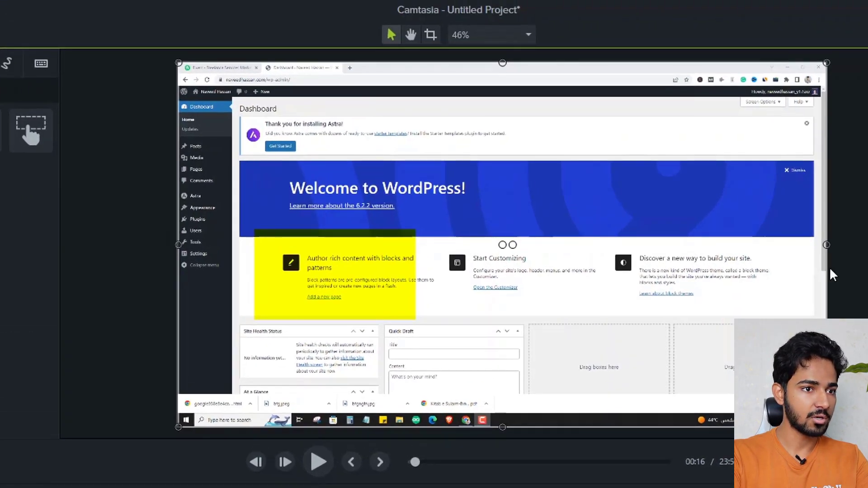
{"action": "left_click_drag", "start_coordinate": [826, 245], "coordinate": [867, 245]}
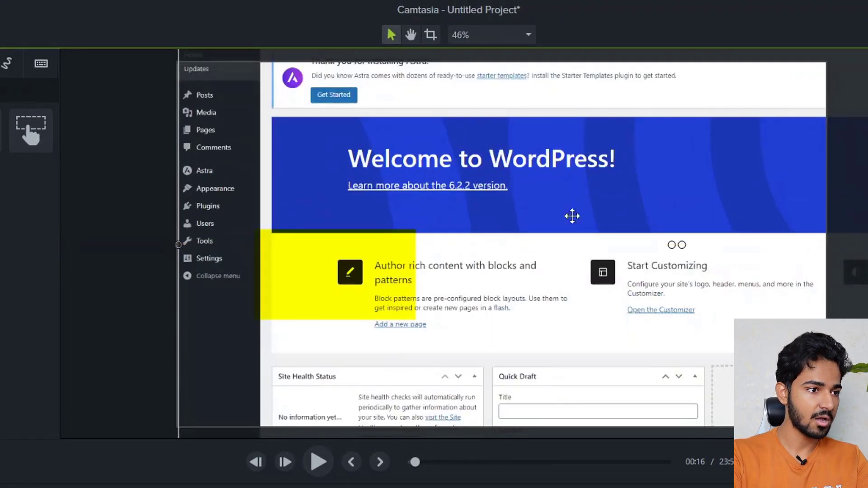
Try fitting the yellow highlight over the heading line "Author rich content with blocks and", and delete the highlight.
{"action": "left_click_drag", "start_coordinate": [286, 279], "coordinate": [411, 307]}
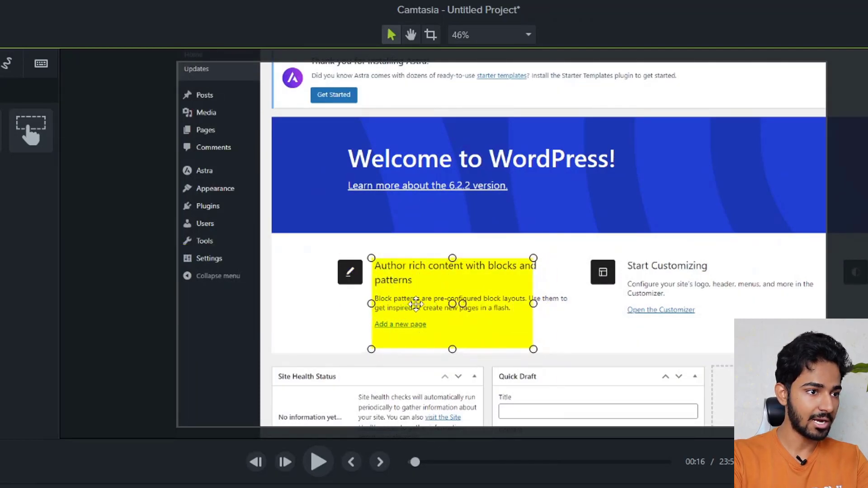
{"action": "left_click_drag", "start_coordinate": [534, 350], "coordinate": [543, 274]}
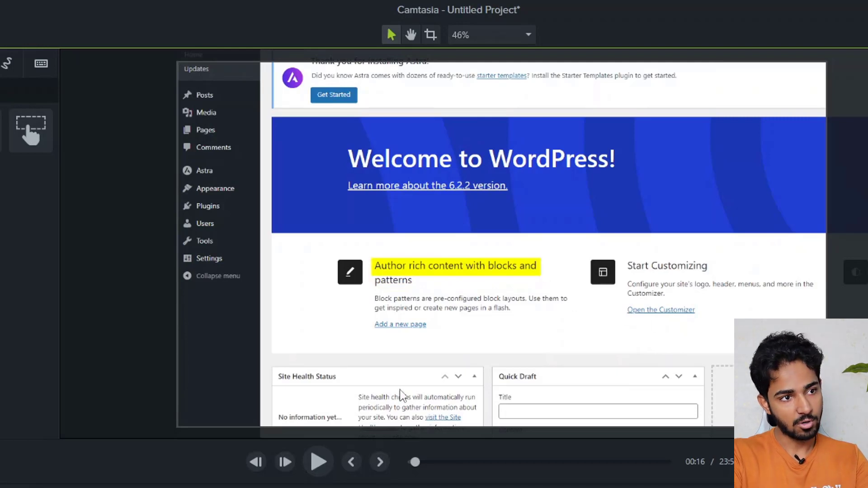
{"action": "left_click", "coordinate": [466, 267]}
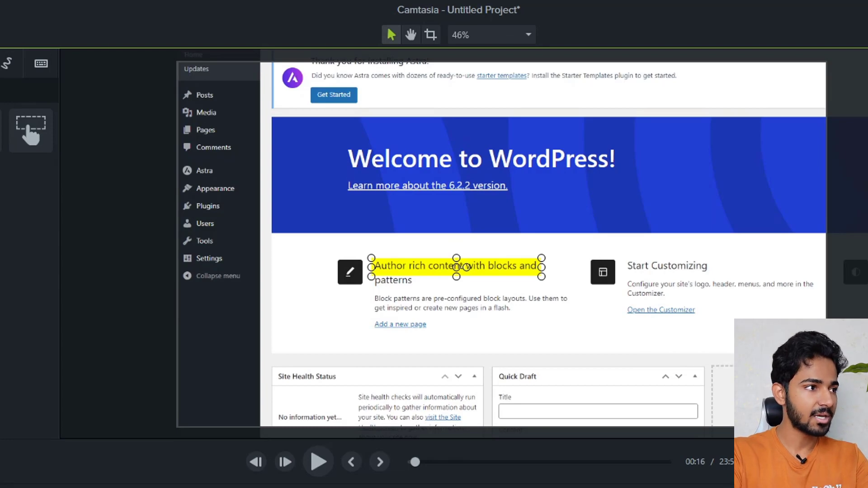
{"action": "key", "text": "Delete"}
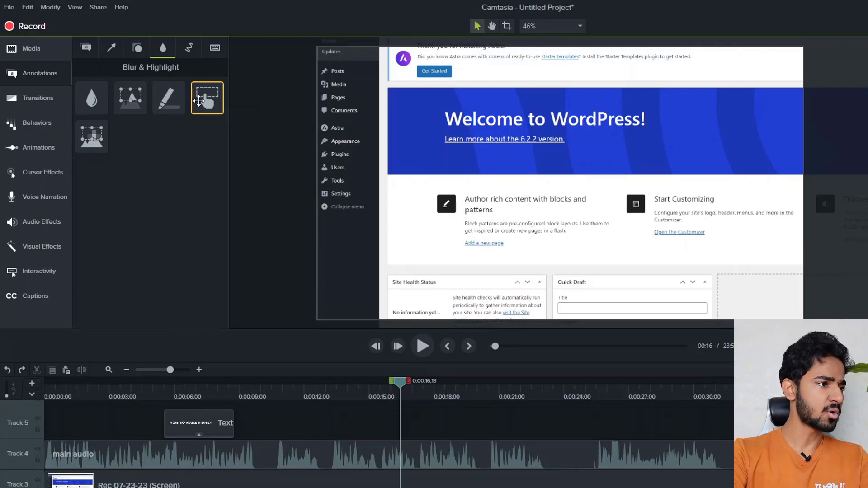
Try a Pixelate annotation on Track 5 at about 0:00:16, fitted over the "Author rich content with blocks and patterns" text, and remove it.
{"action": "left_click_drag", "start_coordinate": [92, 135], "coordinate": [393, 440]}
{"action": "left_click_drag", "start_coordinate": [545, 179], "coordinate": [503, 223]}
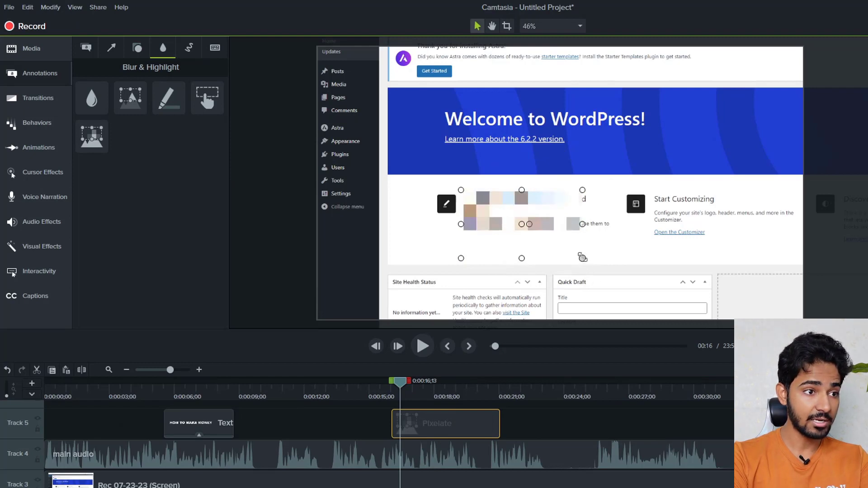
{"action": "left_click_drag", "start_coordinate": [582, 258], "coordinate": [617, 235]}
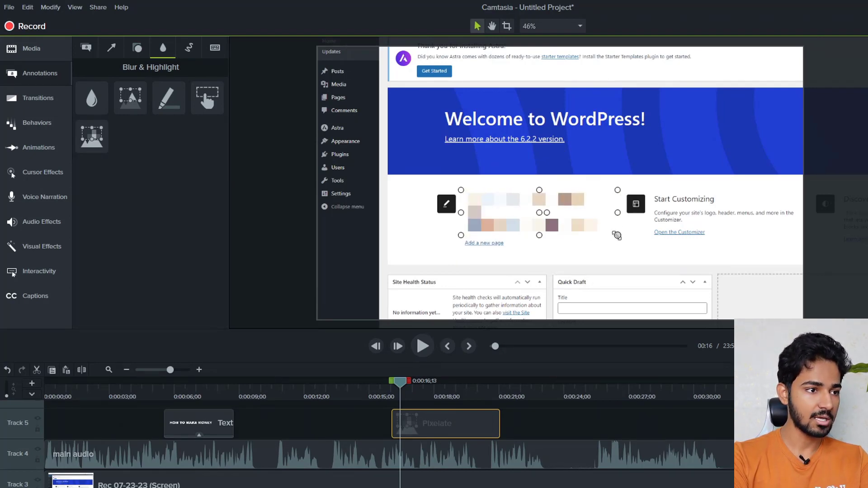
{"action": "left_click", "coordinate": [547, 422]}
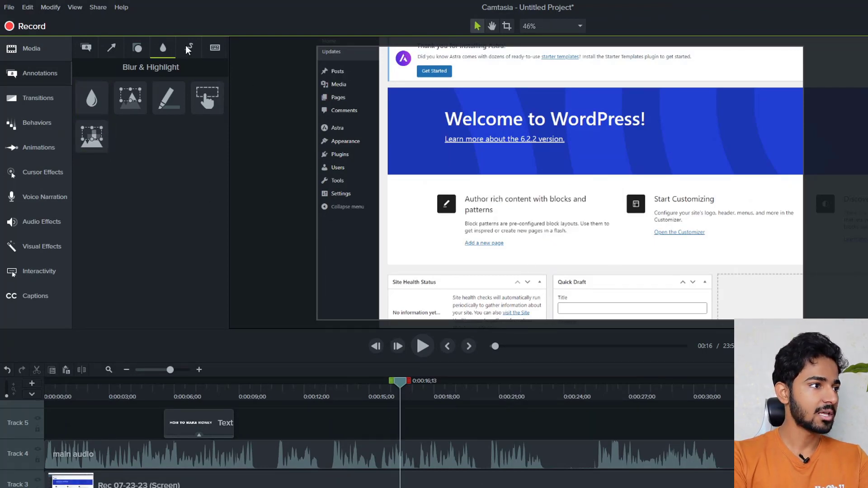
Add the Sketch Motion arrow to Track 5 at about 0:00:16, point it at the "Author rich content" pencil icon and preview its drawing.
{"action": "left_click", "coordinate": [189, 47]}
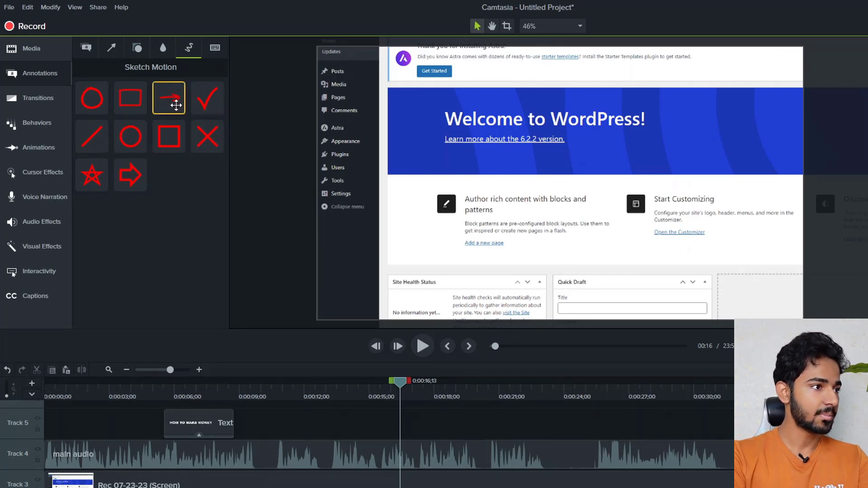
{"action": "mouse_move", "coordinate": [176, 105]}
{"action": "left_mouse_down"}
{"action": "mouse_move", "coordinate": [437, 428]}
{"action": "mouse_move", "coordinate": [398, 434]}
{"action": "mouse_move", "coordinate": [398, 425]}
{"action": "left_mouse_up"}
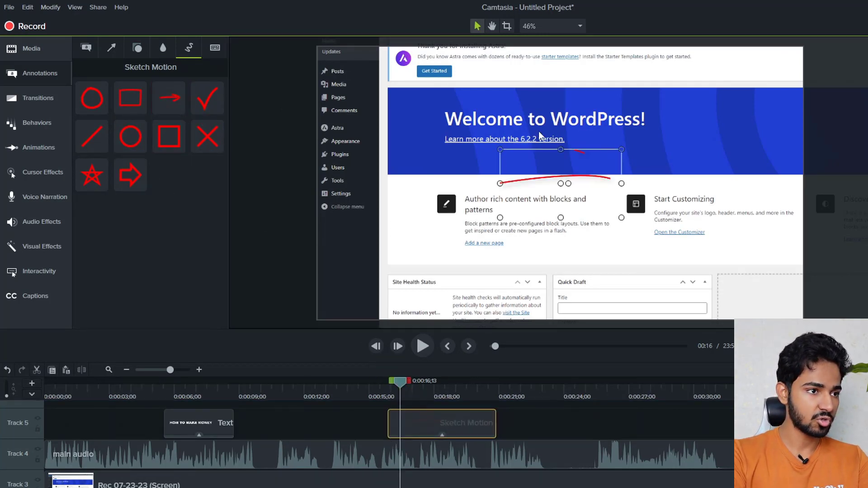
{"action": "mouse_move", "coordinate": [589, 174]}
{"action": "left_mouse_down"}
{"action": "mouse_move", "coordinate": [551, 201]}
{"action": "mouse_move", "coordinate": [425, 235]}
{"action": "mouse_move", "coordinate": [407, 202]}
{"action": "left_mouse_up"}
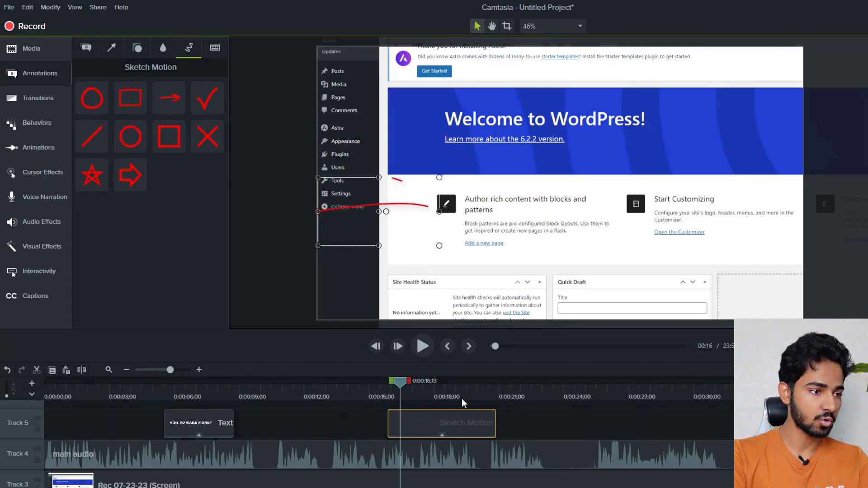
{"action": "left_click", "coordinate": [386, 396]}
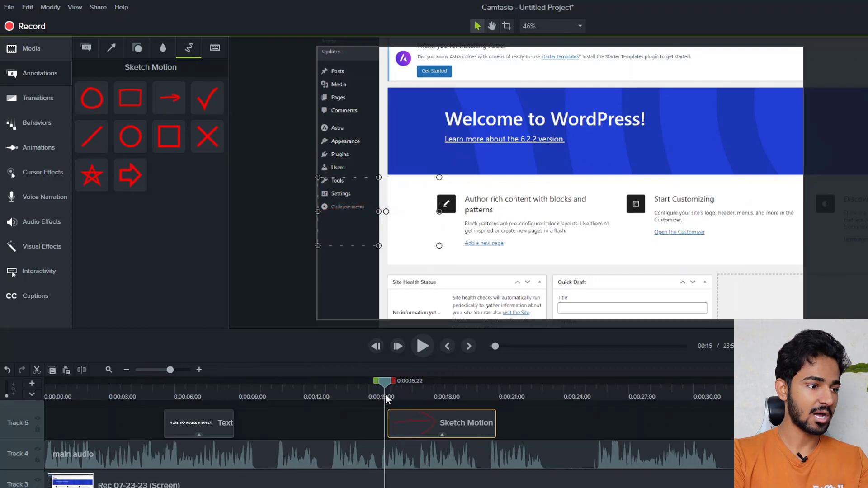
{"action": "key", "text": "space"}
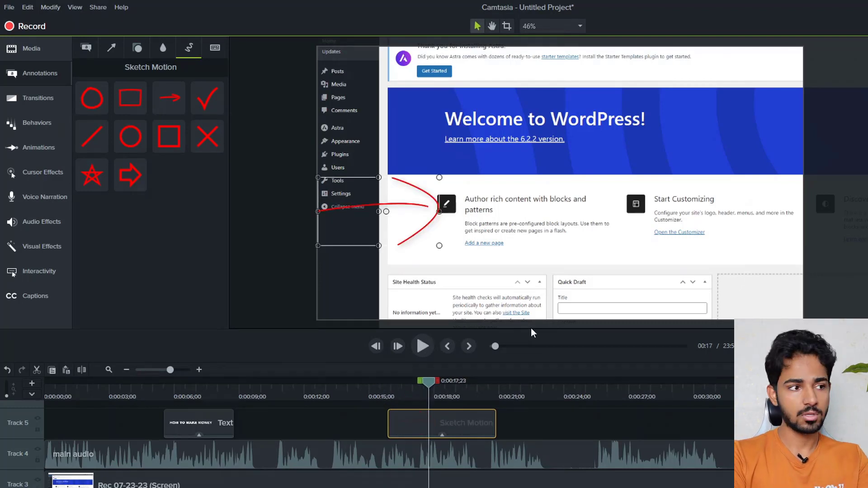
Set the Sketch Motion arrow's color to green.
{"action": "left_click_drag", "start_coordinate": [380, 182], "coordinate": [380, 193]}
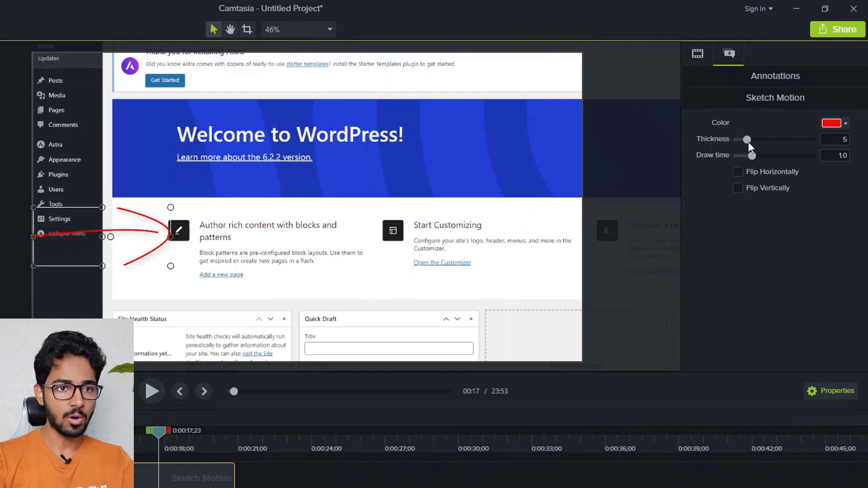
{"action": "left_click", "coordinate": [838, 122]}
{"action": "left_click", "coordinate": [785, 162]}
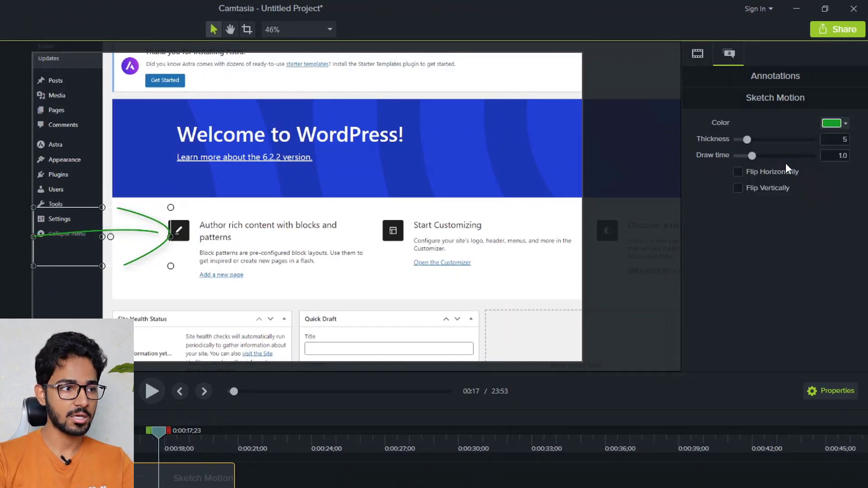
Set the Sketch Motion arrow's color to red, thickness to 18 and draw time to 0.6, and preview it.
{"action": "left_click", "coordinate": [826, 123]}
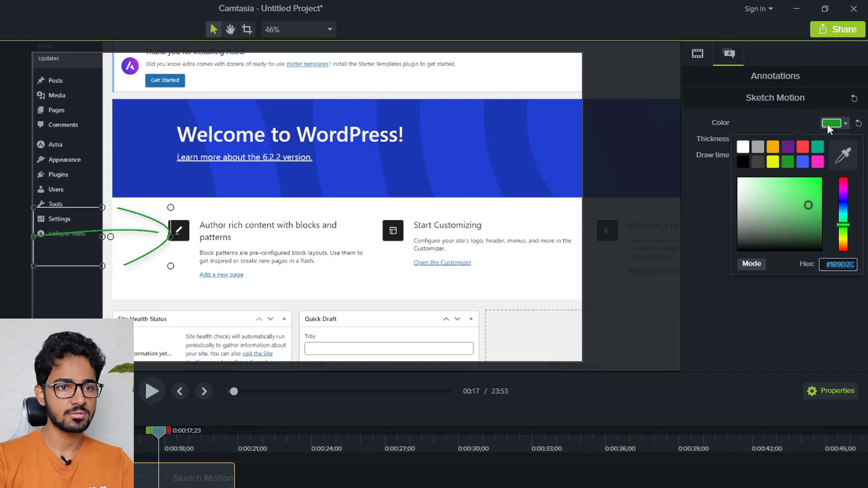
{"action": "left_click", "coordinate": [803, 146]}
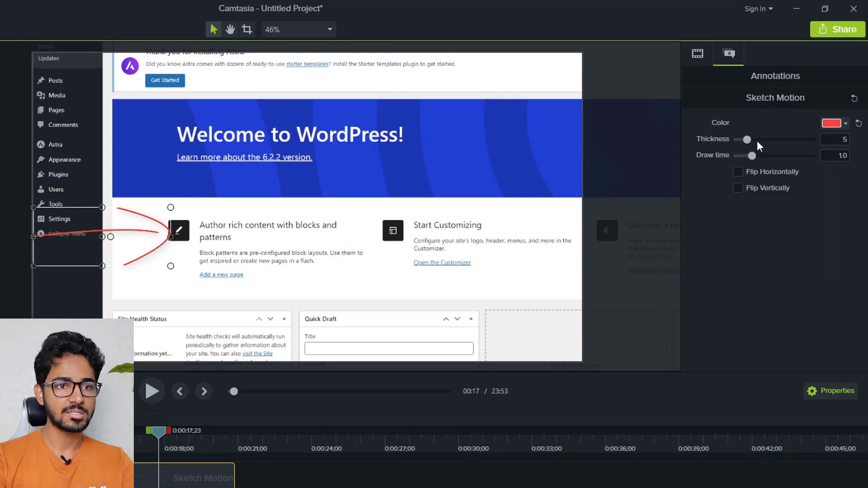
{"action": "left_click_drag", "start_coordinate": [756, 140], "coordinate": [852, 143]}
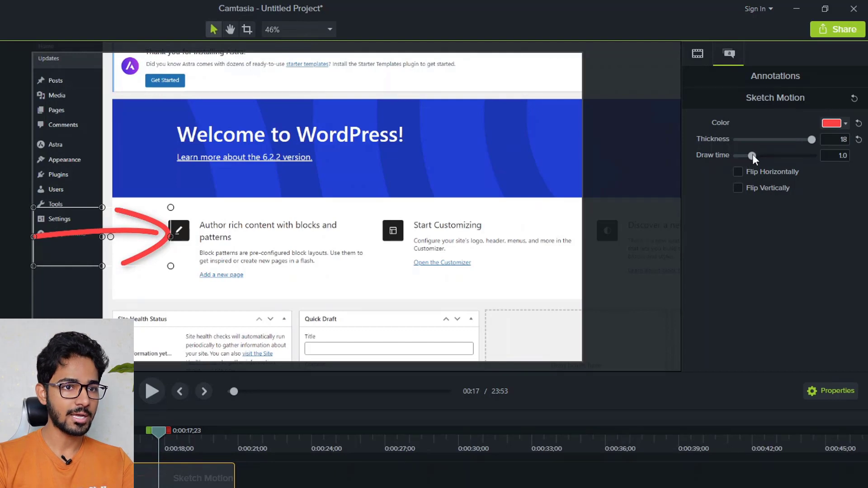
{"action": "mouse_move", "coordinate": [750, 156]}
{"action": "left_mouse_down"}
{"action": "mouse_move", "coordinate": [803, 154]}
{"action": "mouse_move", "coordinate": [699, 150]}
{"action": "left_mouse_up"}
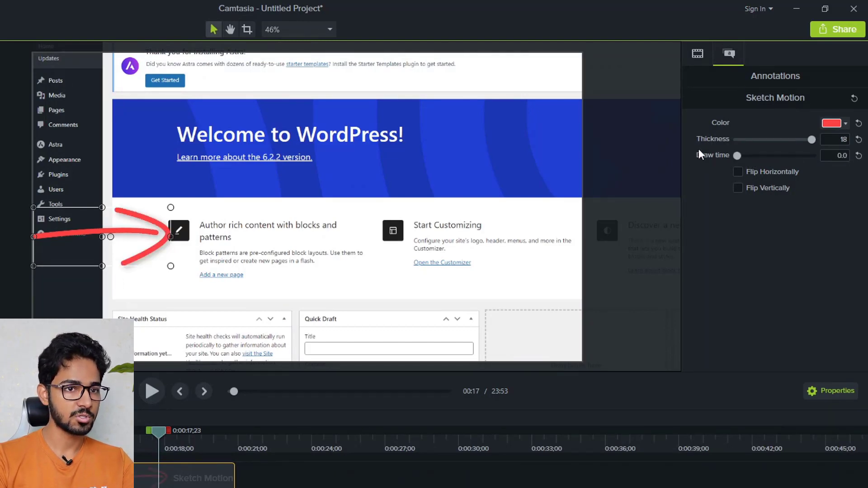
{"action": "key", "text": "space"}
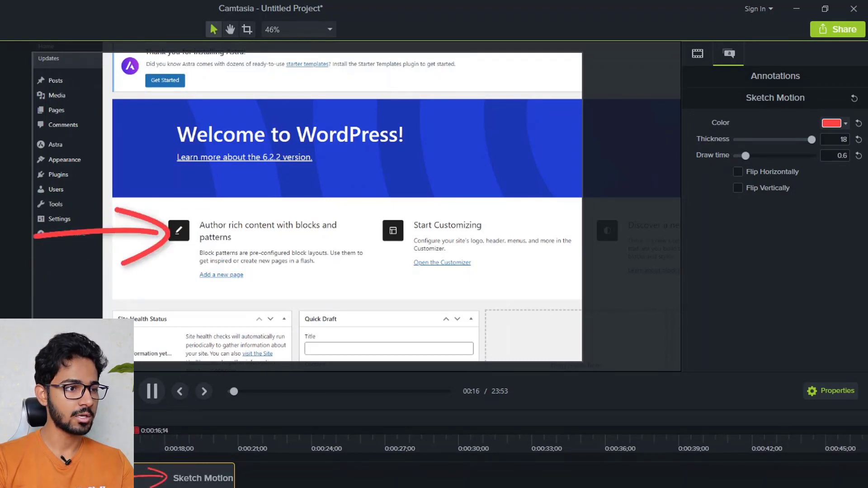
{"action": "key", "text": "space"}
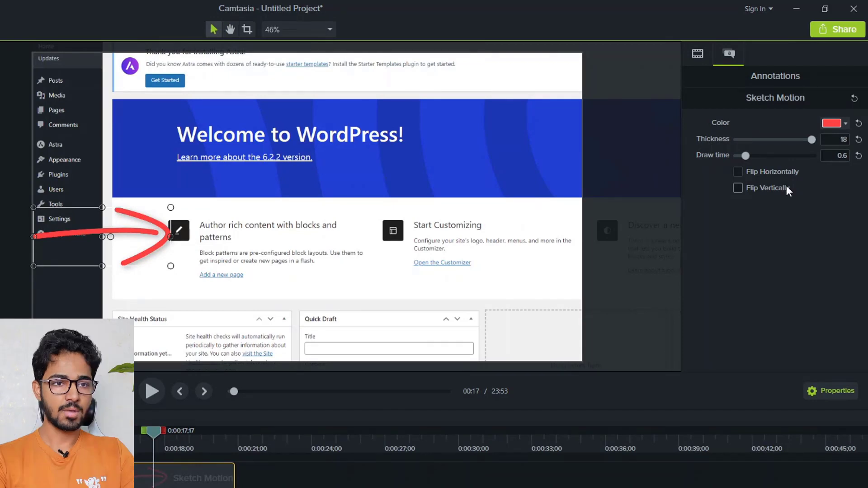
Try the arrow at 87.5% scale with 100% drop shadow opacity, and delete the arrow.
{"action": "left_click", "coordinate": [698, 54]}
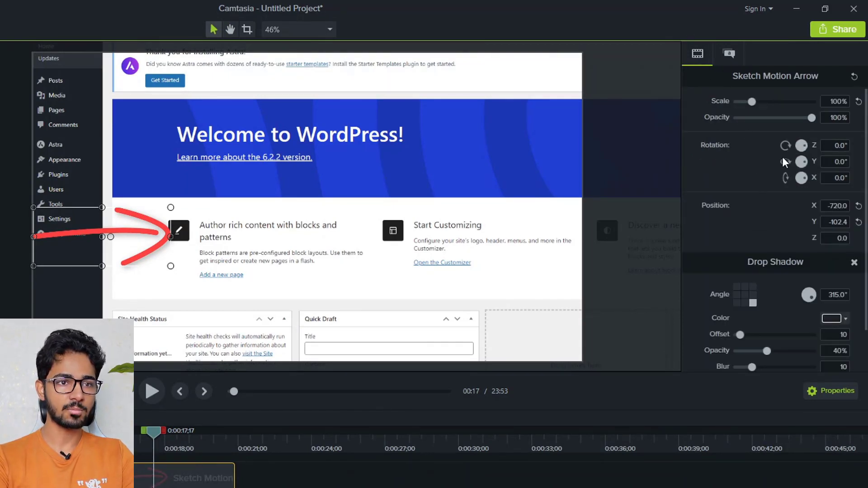
{"action": "mouse_move", "coordinate": [752, 99]}
{"action": "left_mouse_down"}
{"action": "mouse_move", "coordinate": [774, 99]}
{"action": "mouse_move", "coordinate": [750, 98]}
{"action": "left_mouse_up"}
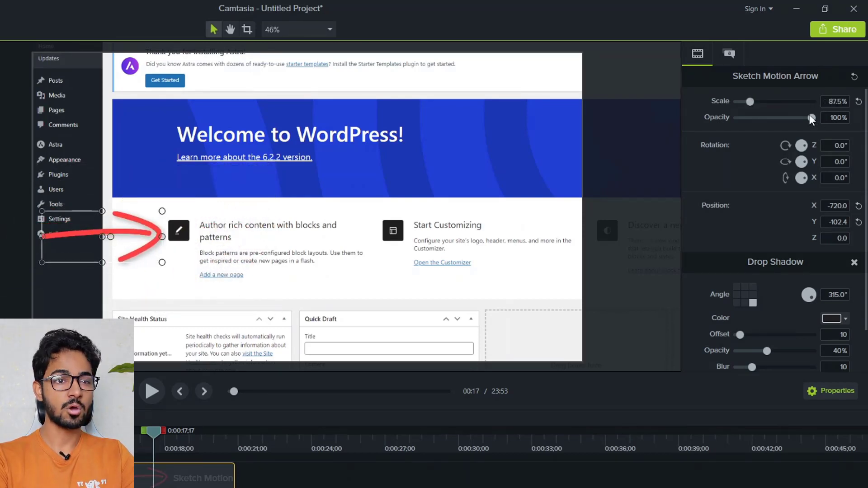
{"action": "mouse_move", "coordinate": [809, 117]}
{"action": "left_mouse_down"}
{"action": "mouse_move", "coordinate": [760, 117]}
{"action": "mouse_move", "coordinate": [826, 131]}
{"action": "left_mouse_up"}
{"action": "scroll", "coordinate": [749, 259], "scroll_direction": "down", "scroll_amount": 1}
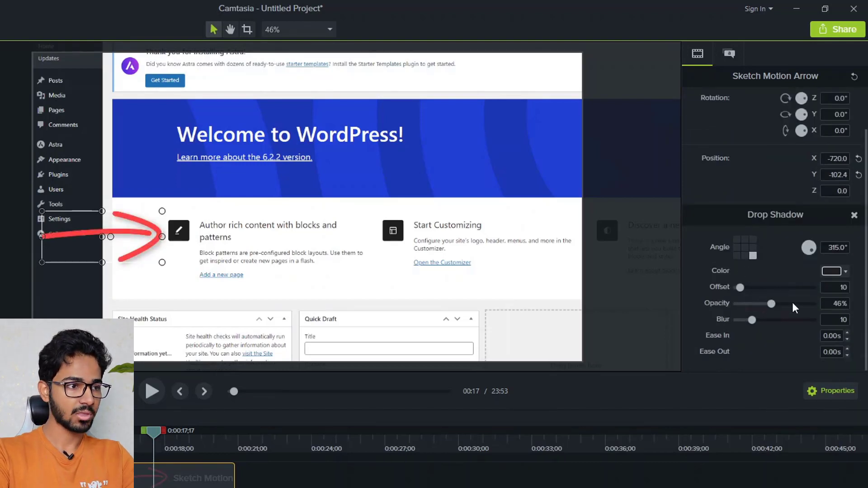
{"action": "left_click_drag", "start_coordinate": [792, 303], "coordinate": [814, 304]}
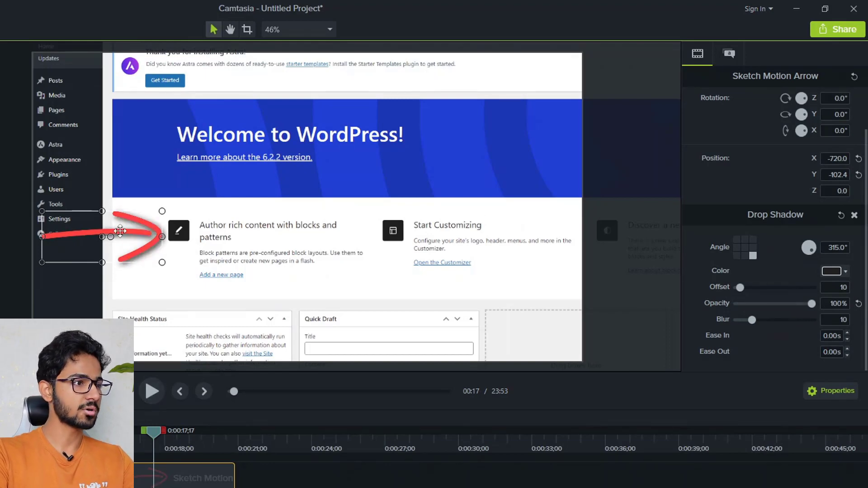
{"action": "key", "text": "Delete"}
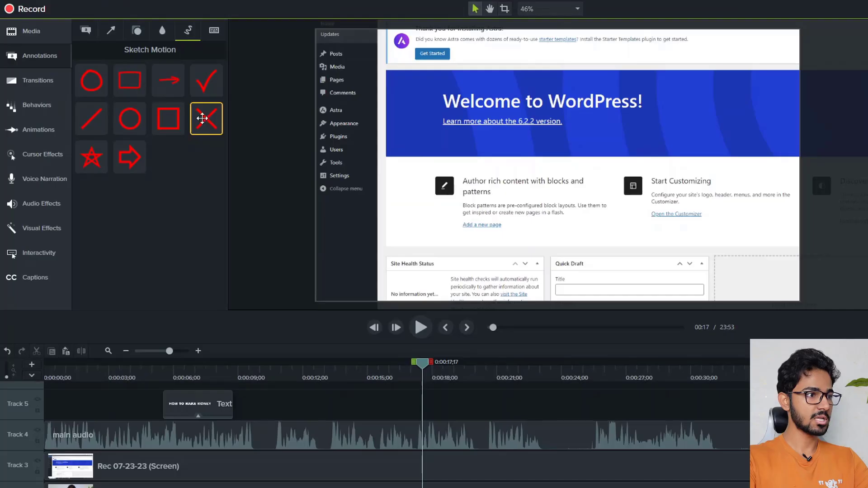
Try the Sketch Motion X over the "Author rich content" text at 0:00:17;17, preview its drawing, and delete it.
{"action": "mouse_move", "coordinate": [207, 118]}
{"action": "left_mouse_down"}
{"action": "mouse_move", "coordinate": [453, 202]}
{"action": "mouse_move", "coordinate": [505, 196]}
{"action": "left_mouse_up"}
{"action": "key", "text": "space"}
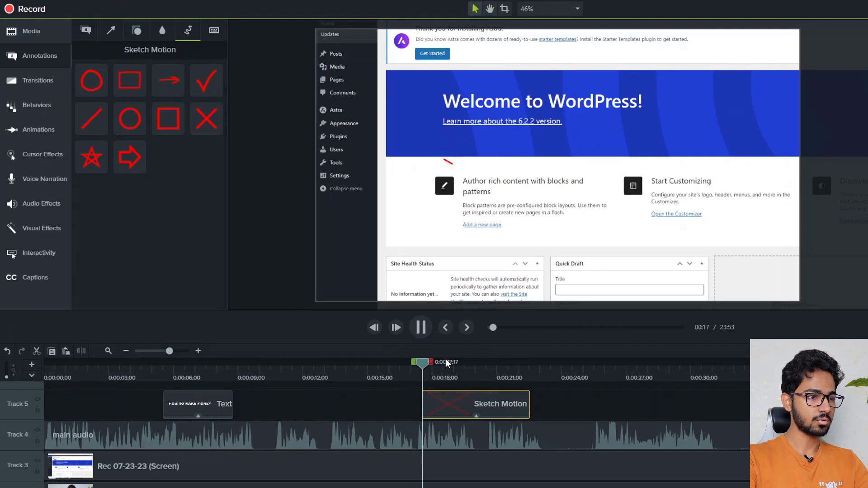
{"action": "key", "text": "space"}
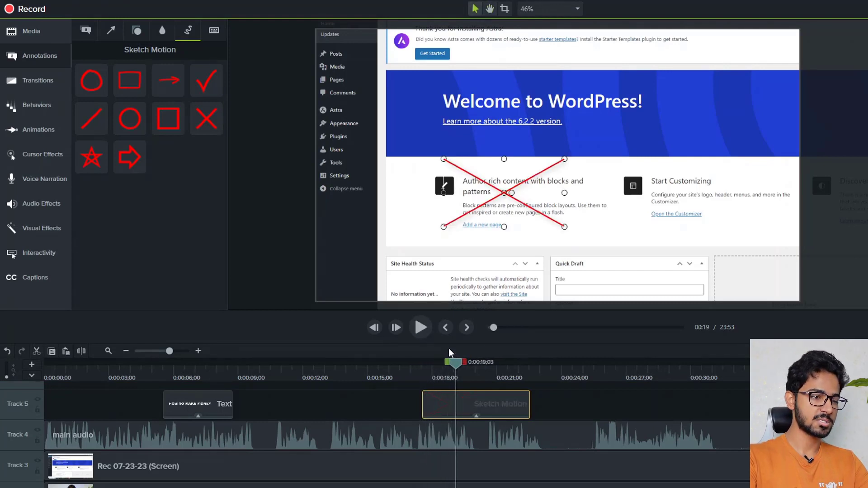
{"action": "key", "text": "Delete"}
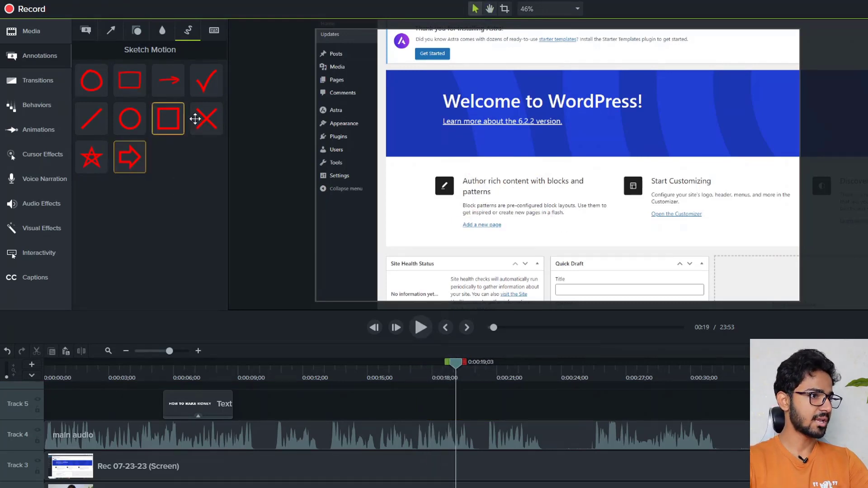
Add the first Ctrl+A keystroke callout to Track 5 at about 0:00:15 and place it in the video frame's lower-right corner.
{"action": "left_click", "coordinate": [215, 33]}
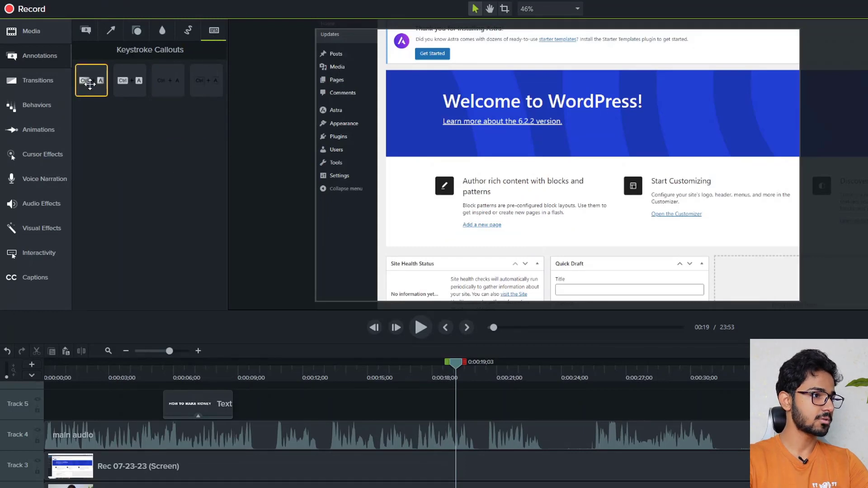
{"action": "left_click_drag", "start_coordinate": [90, 83], "coordinate": [367, 411]}
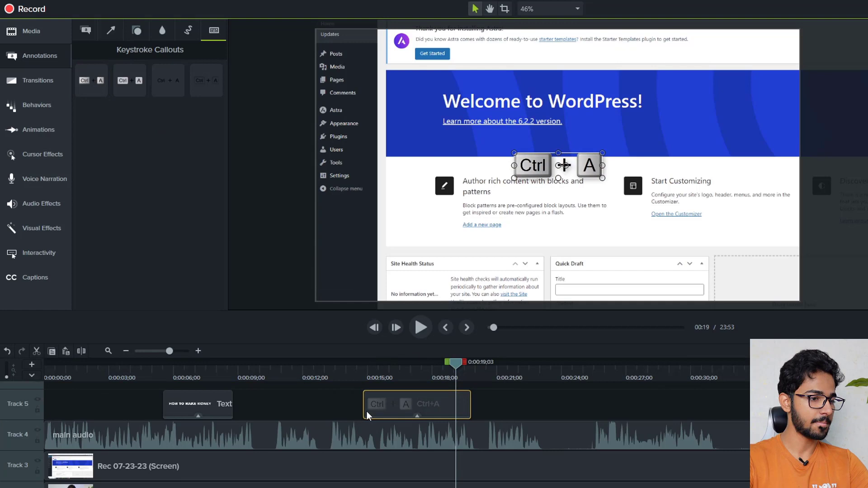
{"action": "left_click", "coordinate": [365, 371]}
{"action": "left_click_drag", "start_coordinate": [586, 161], "coordinate": [763, 270]}
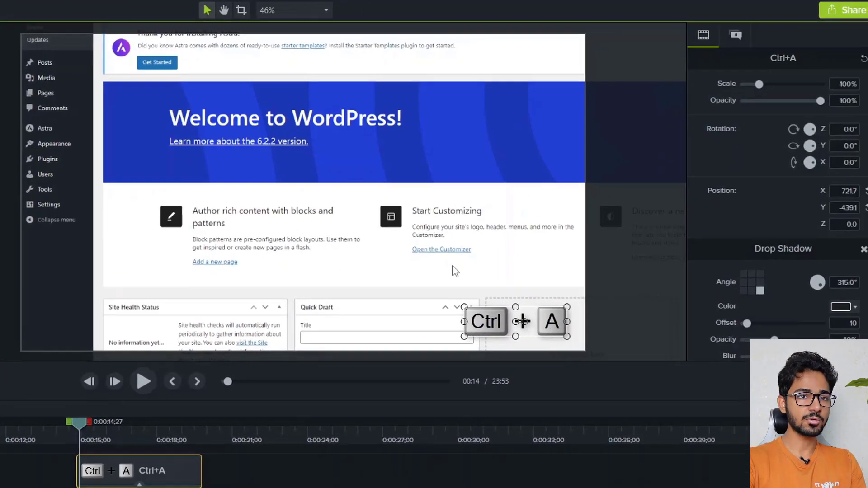
Try Ctrl+Shift+D and Ctrl+Shift+A as the keystroke callout's keys, shifting the callout to fit inside the video frame.
{"action": "left_click", "coordinate": [725, 36]}
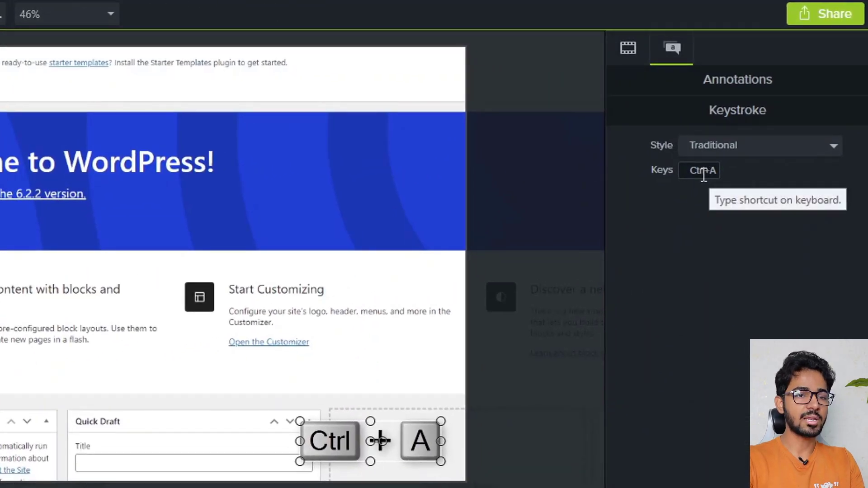
{"action": "left_click", "coordinate": [703, 176]}
{"action": "key", "text": "ctrl+shift+d"}
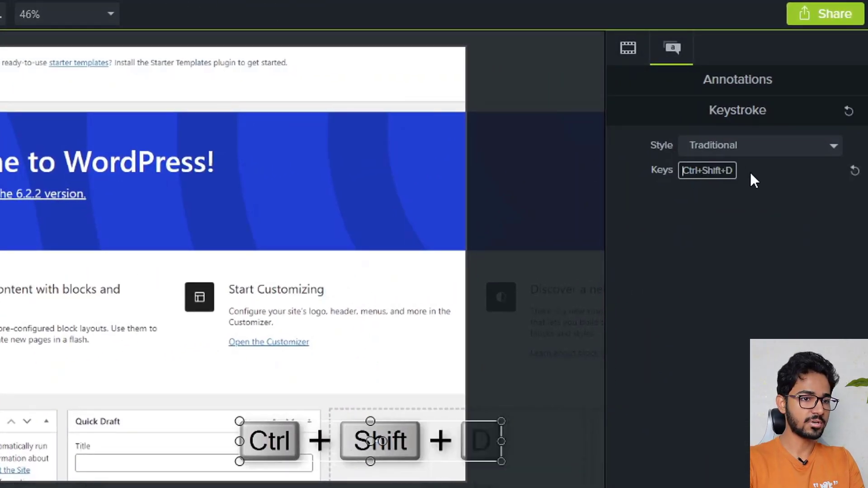
{"action": "left_click_drag", "start_coordinate": [420, 444], "coordinate": [363, 447]}
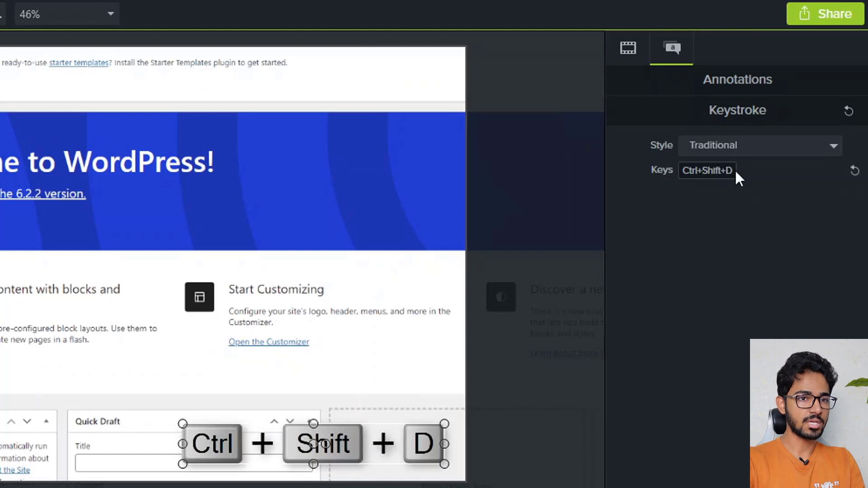
{"action": "left_click", "coordinate": [720, 172]}
{"action": "key", "text": "ctrl+shift"}
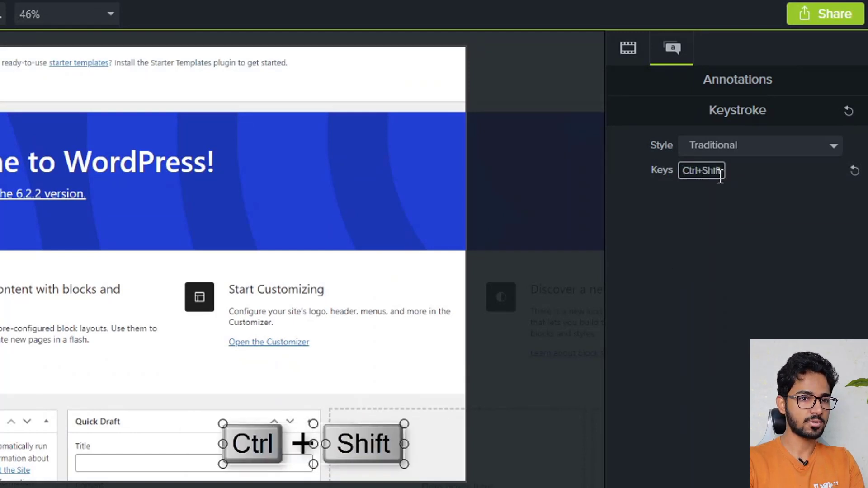
{"action": "key", "text": "ctrl+shift+a"}
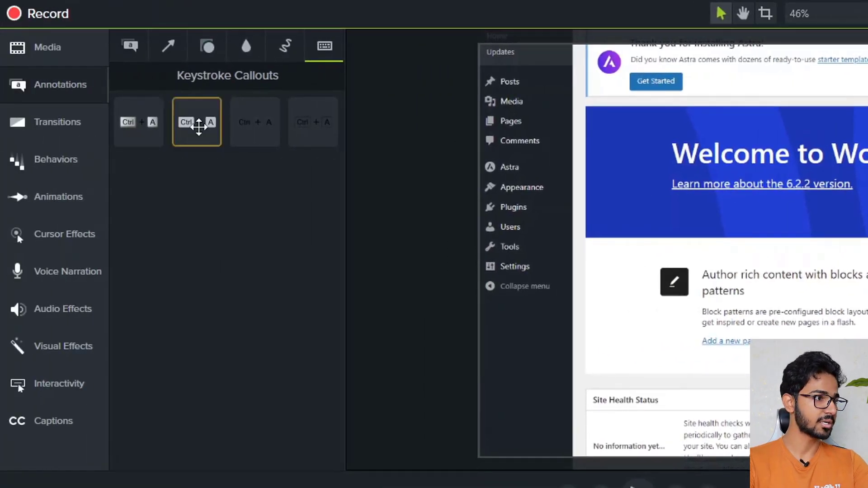
Swap the two video clips so C0543 is on Track 3 and Rec 07-23-23 (Screen) is on Track 2.
{"action": "left_click", "coordinate": [62, 134]}
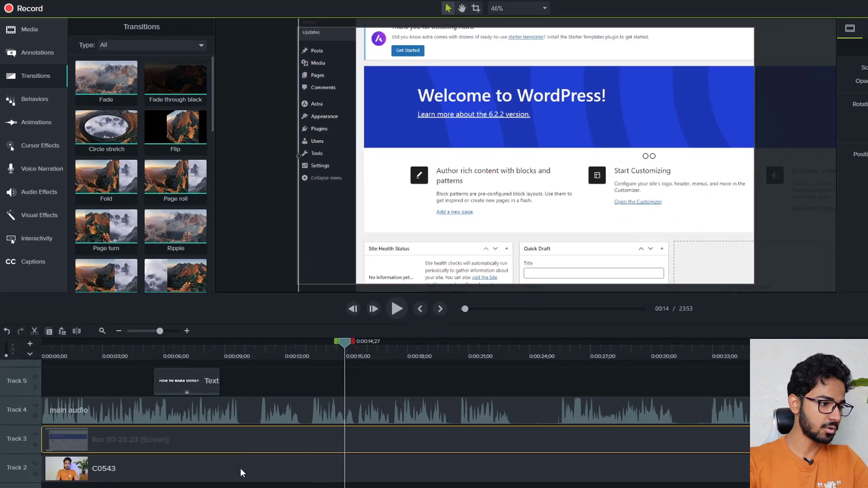
{"action": "key", "text": "Delete"}
{"action": "left_click_drag", "start_coordinate": [240, 468], "coordinate": [219, 442]}
{"action": "left_click", "coordinate": [216, 472]}
{"action": "key", "text": "ctrl+v"}
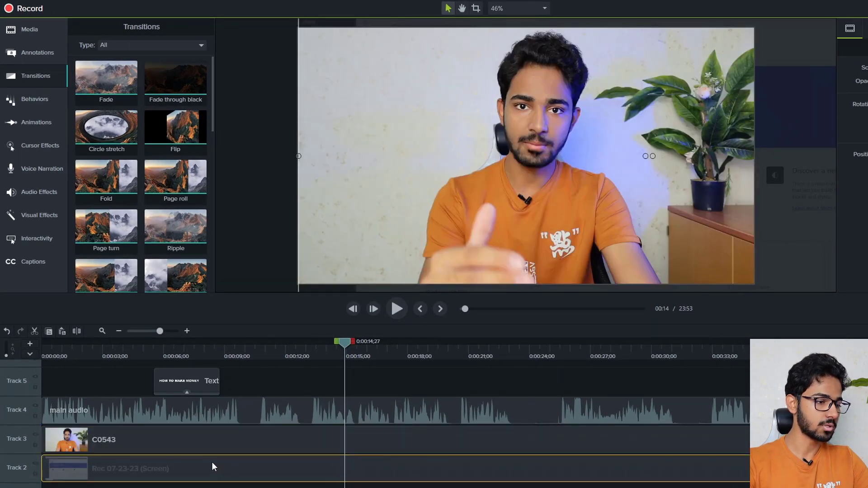
Play the audio from 0:00:09;05 to find the pause, and split the clips on Tracks 2 to 4 at 0:00:09;21.
{"action": "left_click", "coordinate": [228, 347]}
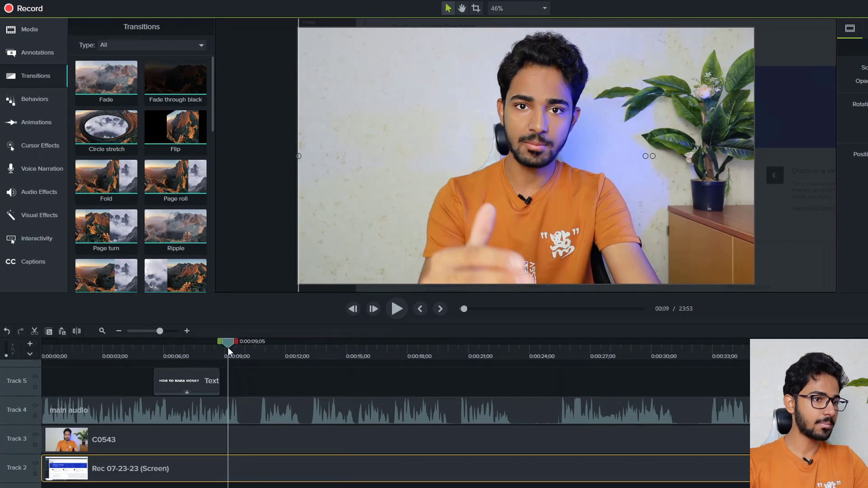
{"action": "key", "text": "space"}
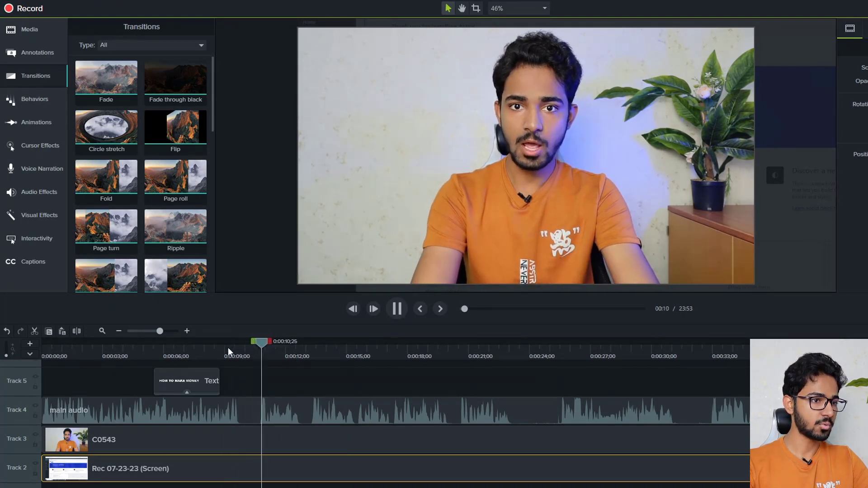
{"action": "key", "text": "space"}
{"action": "left_click", "coordinate": [240, 353]}
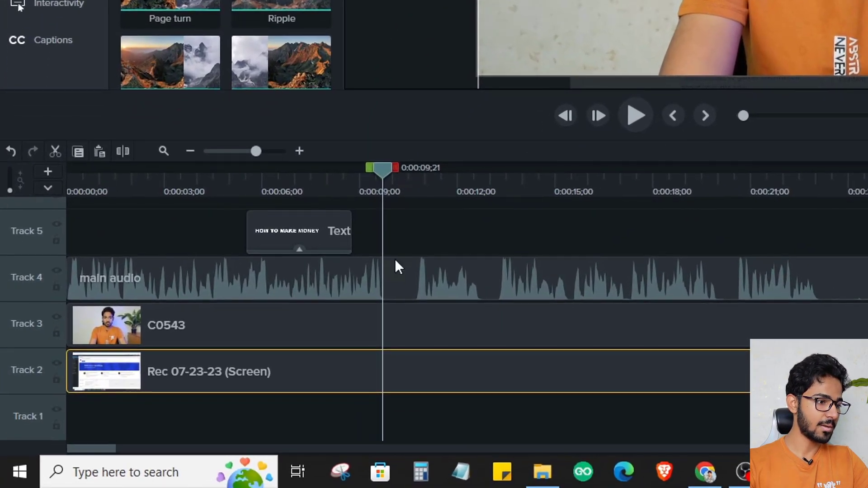
{"action": "left_click_drag", "start_coordinate": [395, 259], "coordinate": [477, 344]}
{"action": "key", "text": "s"}
Split the clips on Tracks 2 to 4 at the end of the pause, at 0:00:10;23.
{"action": "left_click", "coordinate": [414, 178]}
{"action": "left_click_drag", "start_coordinate": [413, 178], "coordinate": [416, 180]}
{"action": "left_click_drag", "start_coordinate": [448, 227], "coordinate": [520, 375]}
{"action": "key", "text": "s"}
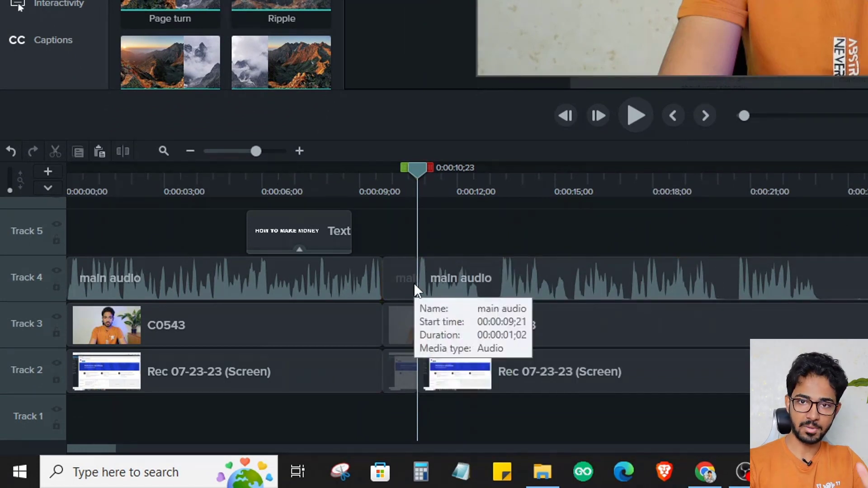
Try deleting the pause segments between 0:00:09;21 and 0:00:10;23 on Tracks 2 to 4, and undo the deletion and splits.
{"action": "left_click_drag", "start_coordinate": [413, 283], "coordinate": [401, 368]}
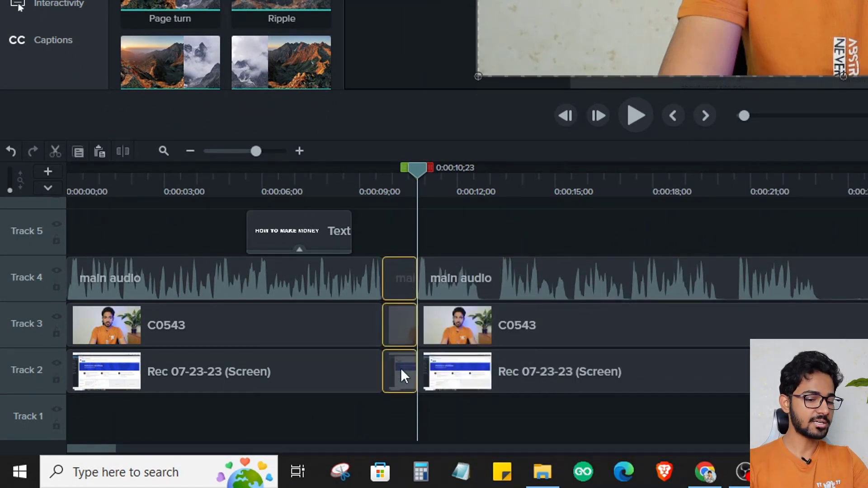
{"action": "key", "text": "Delete"}
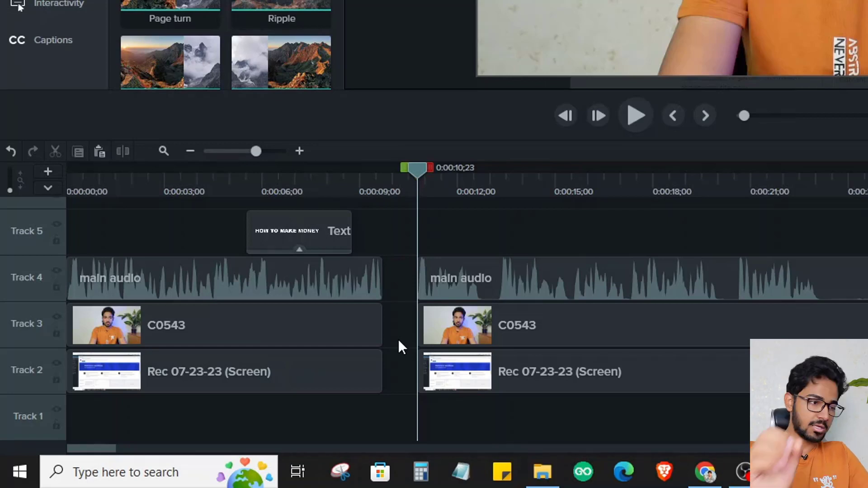
{"action": "left_click", "coordinate": [398, 339]}
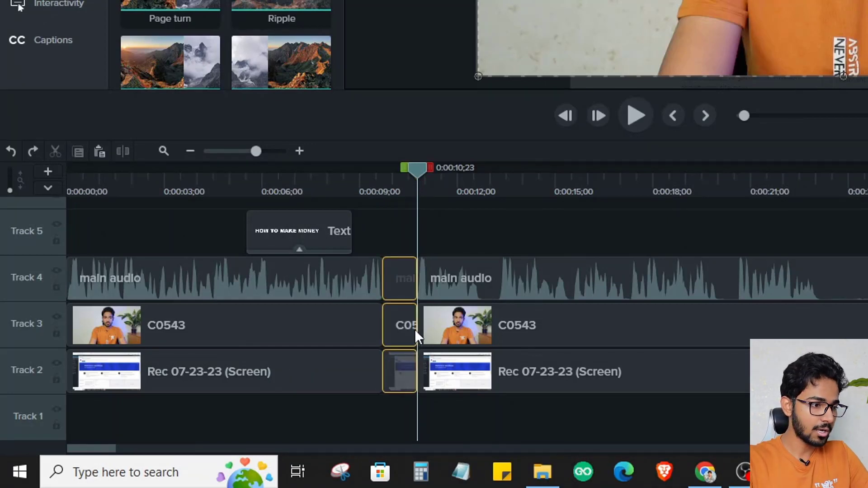
{"action": "key", "text": "Delete"}
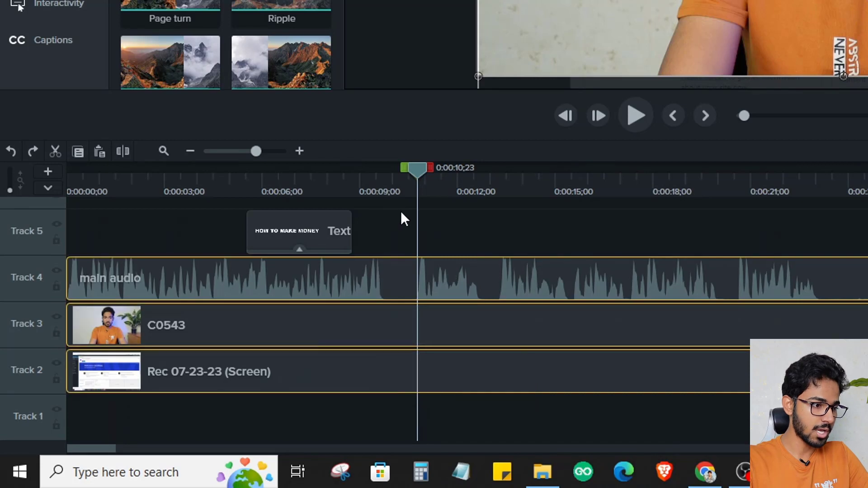
Mark the pause from 0:00:09;20 to 0:00:10;24 on Tracks 2 to 4 and cut it out, closing the gap.
{"action": "mouse_move", "coordinate": [432, 168]}
{"action": "left_mouse_down"}
{"action": "mouse_move", "coordinate": [451, 164]}
{"action": "mouse_move", "coordinate": [382, 170]}
{"action": "mouse_move", "coordinate": [432, 166]}
{"action": "left_mouse_up"}
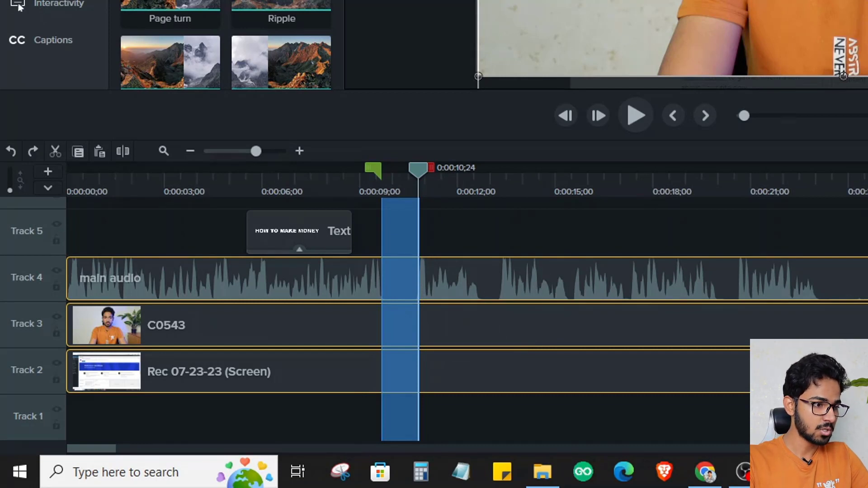
{"action": "key", "text": "ctrl+x"}
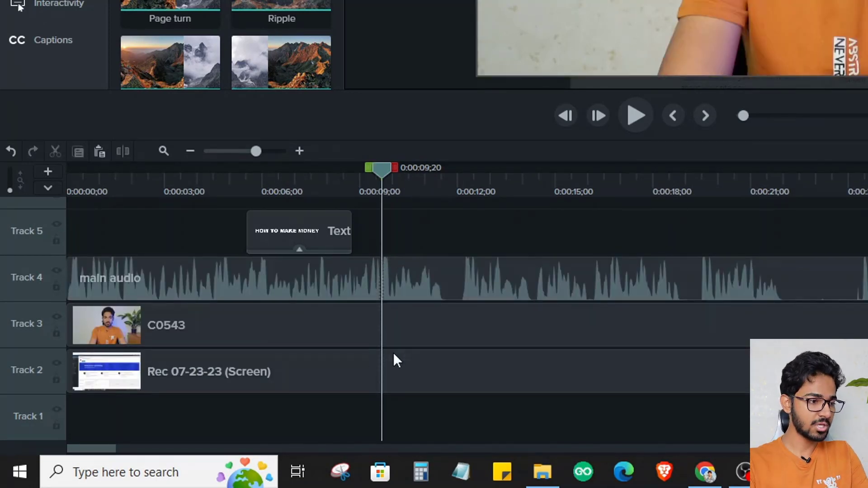
{"action": "left_click", "coordinate": [447, 176]}
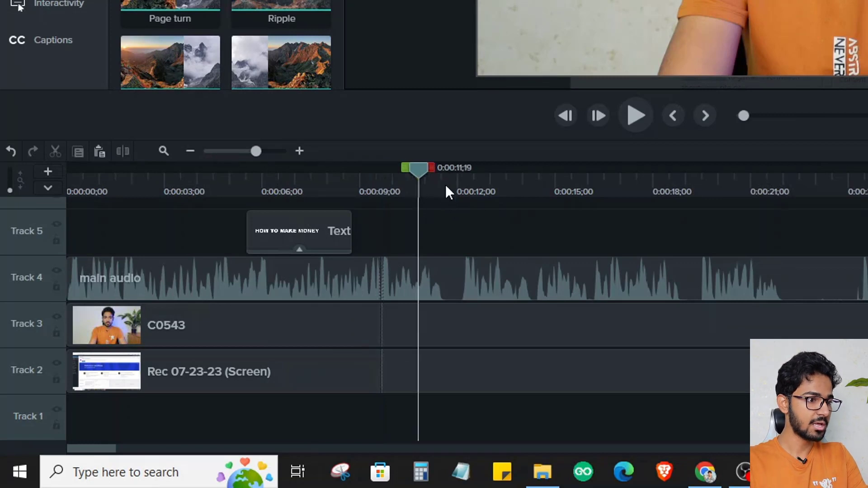
Try pasting the cut segments at 0:00:11;19 on the timeline, and delete the pasted clips.
{"action": "key", "text": "ctrl+v"}
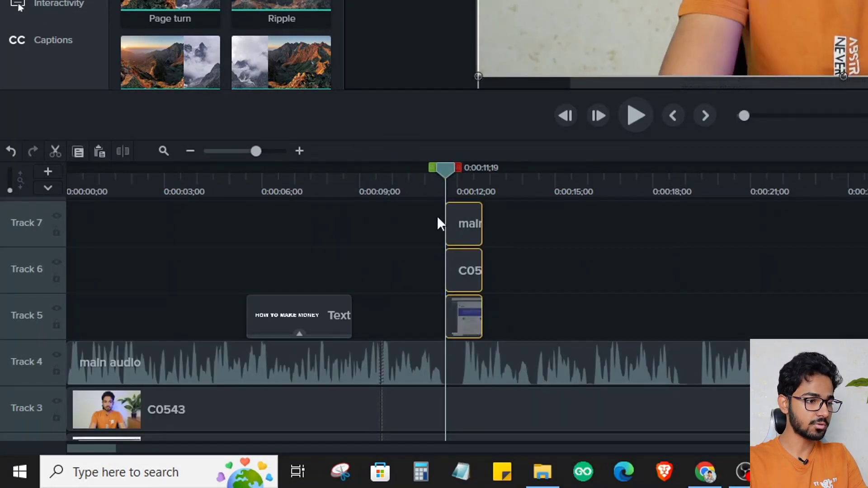
{"action": "key", "text": "Delete"}
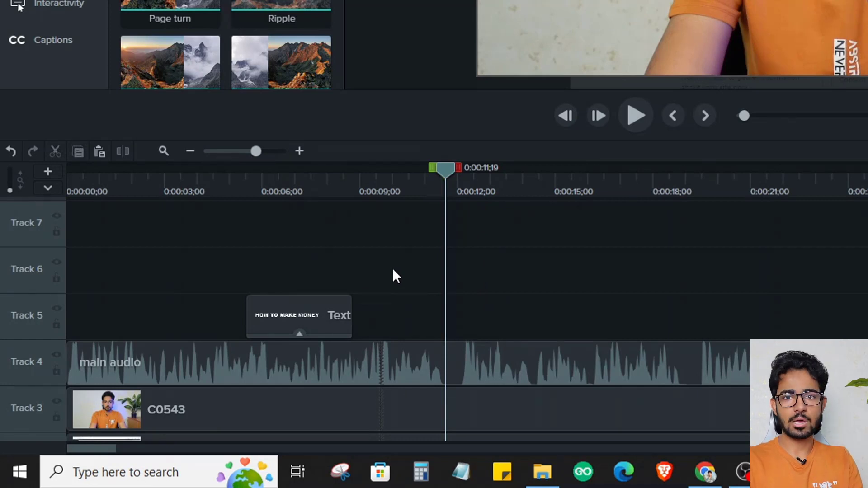
Mark the pause from 0:00:11;14 to 0:00:12;05 and cut it out of Tracks 2 to 4, closing the gap.
{"action": "left_click", "coordinate": [372, 171]}
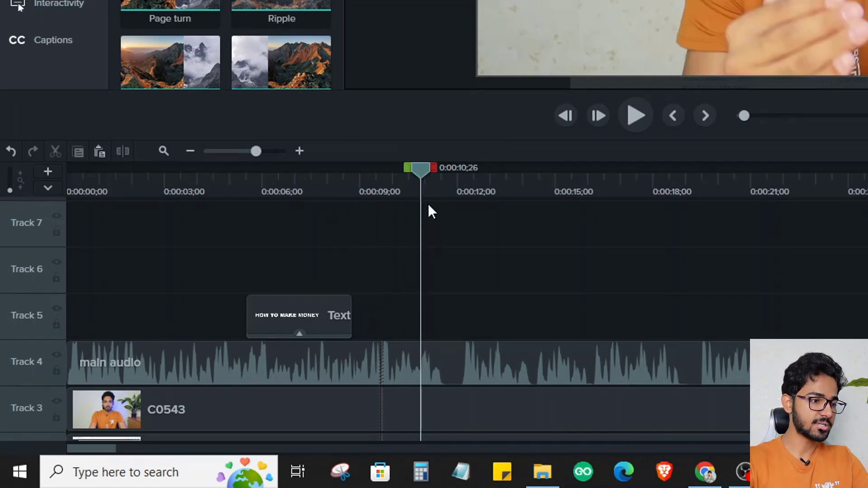
{"action": "left_click_drag", "start_coordinate": [428, 173], "coordinate": [474, 173]}
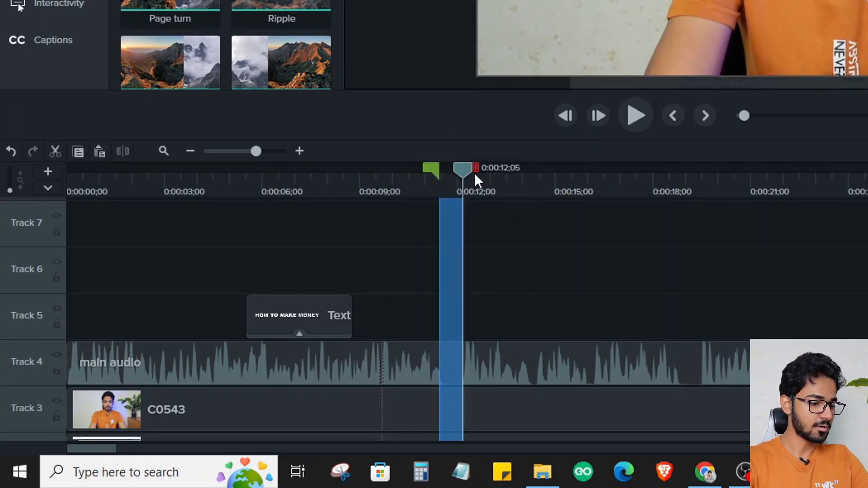
{"action": "key", "text": "ctrl+x"}
{"action": "scroll", "coordinate": [526, 238], "scroll_direction": "down", "scroll_amount": 1}
{"action": "scroll", "coordinate": [526, 235], "scroll_direction": "down", "scroll_amount": 1}
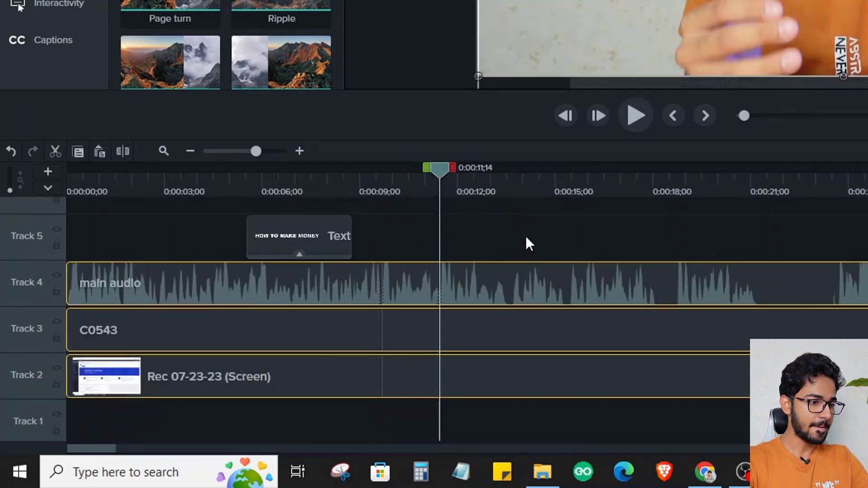
Split the clips on Tracks 2 to 4 at 0:00:11;14 and check the separated parts by selecting them.
{"action": "left_click_drag", "start_coordinate": [456, 233], "coordinate": [574, 386]}
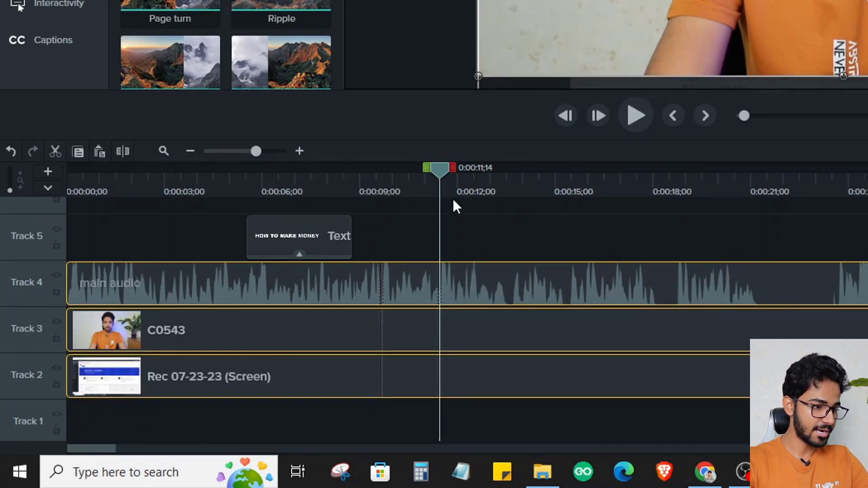
{"action": "key", "text": "s"}
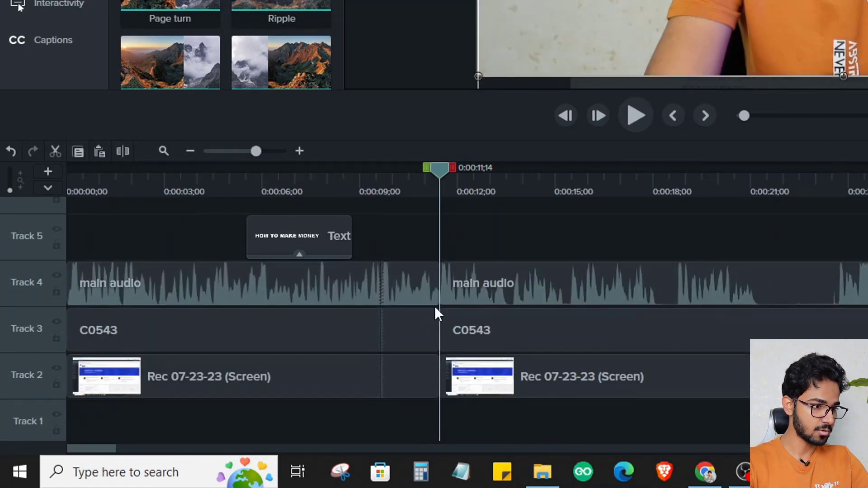
{"action": "left_click_drag", "start_coordinate": [486, 240], "coordinate": [554, 370]}
{"action": "left_click_drag", "start_coordinate": [414, 249], "coordinate": [382, 385]}
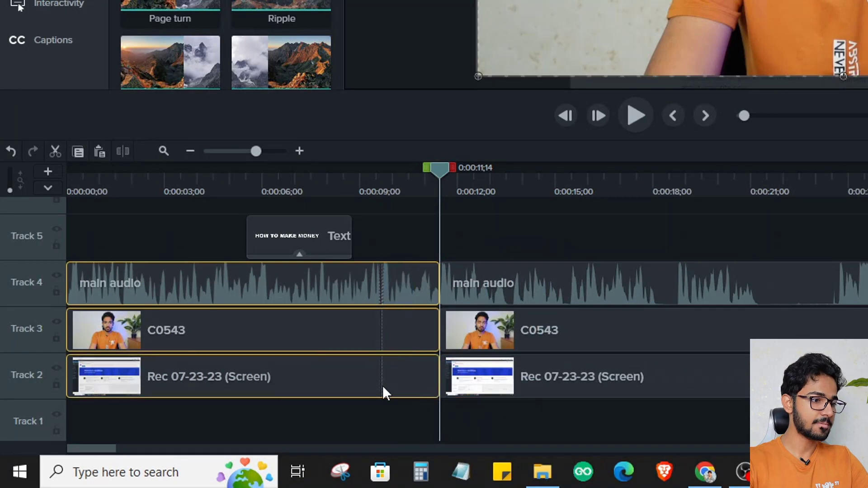
{"action": "left_click", "coordinate": [492, 233]}
Try a Radial blur transition between the two C0543 clips on Track 3, play it back, and undo it.
{"action": "scroll", "coordinate": [282, 27], "scroll_direction": "down", "scroll_amount": 10}
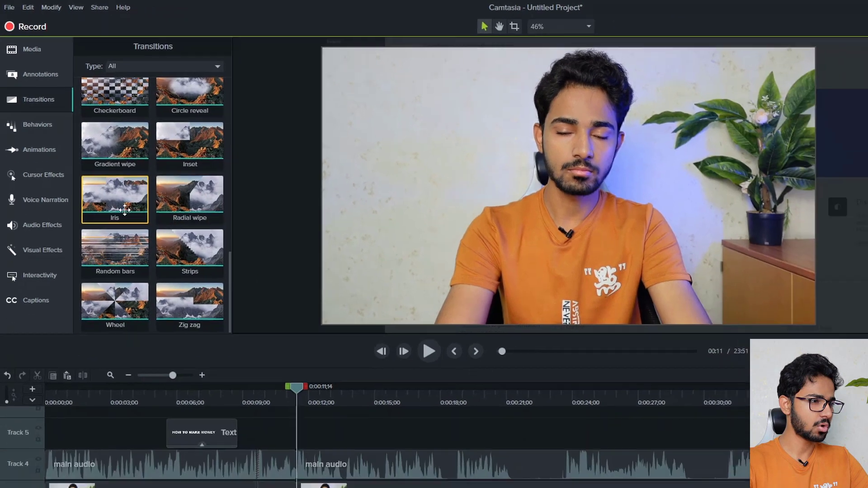
{"action": "scroll", "coordinate": [118, 154], "scroll_direction": "up", "scroll_amount": 8}
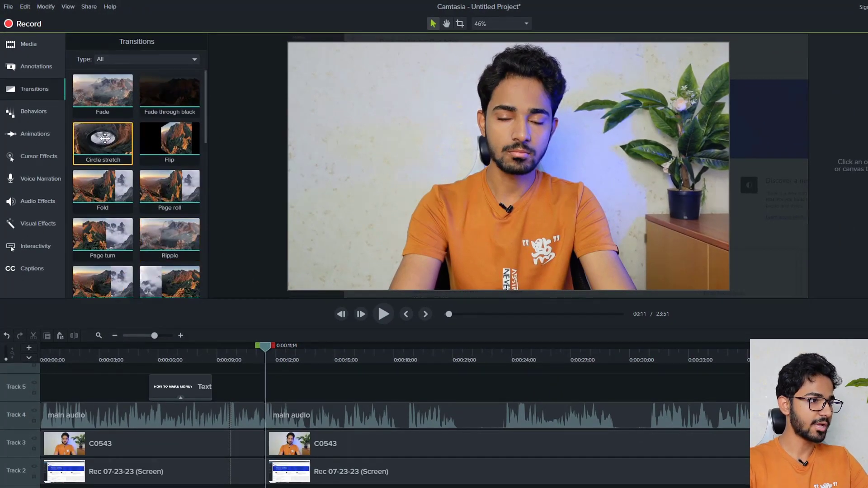
{"action": "scroll", "coordinate": [154, 220], "scroll_direction": "down", "scroll_amount": 4}
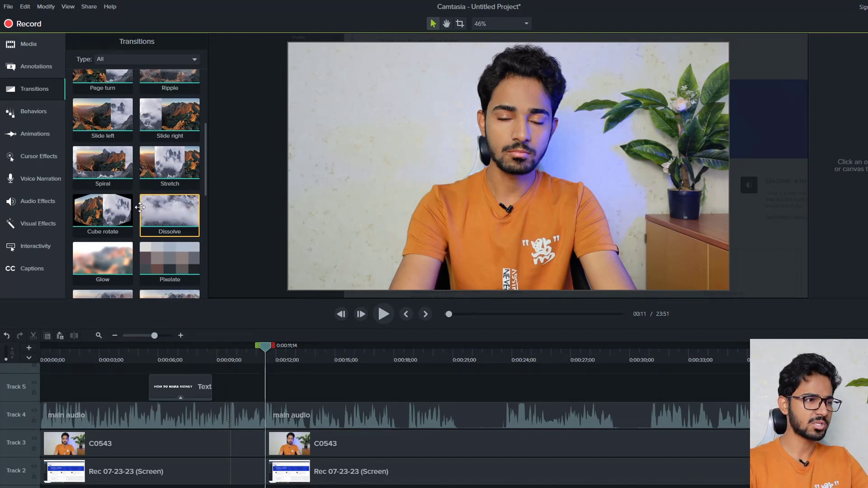
{"action": "scroll", "coordinate": [139, 233], "scroll_direction": "down", "scroll_amount": 2}
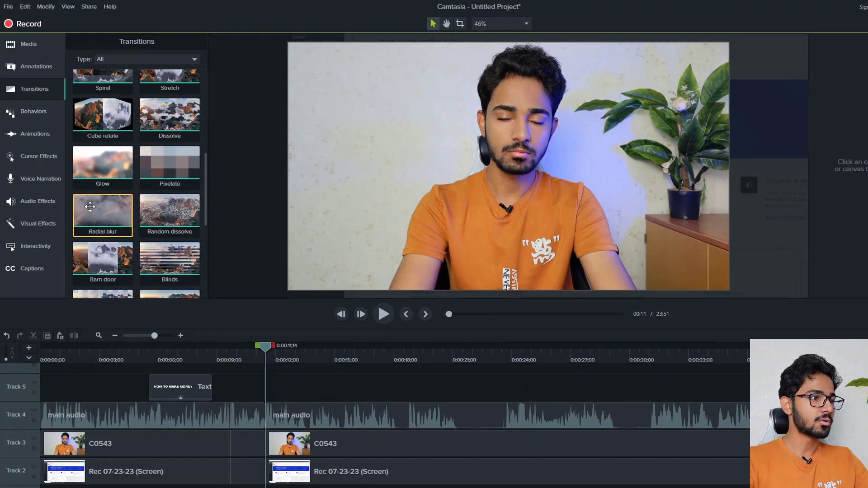
{"action": "left_click_drag", "start_coordinate": [90, 206], "coordinate": [268, 440]}
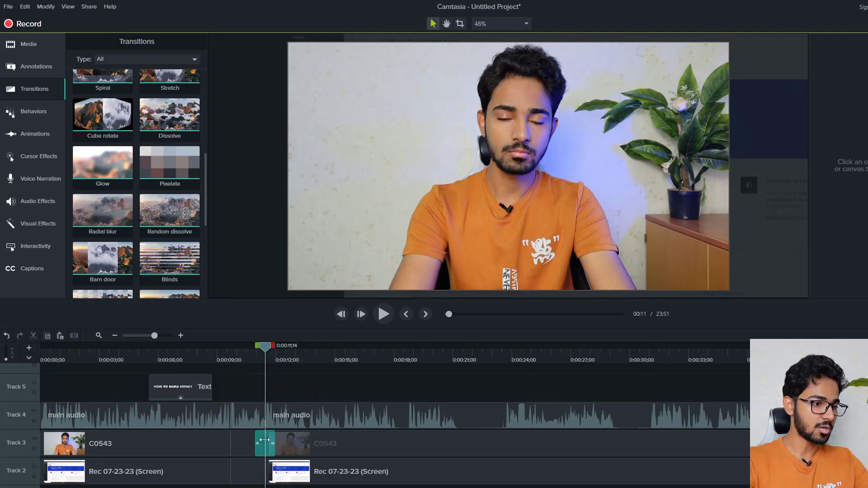
{"action": "left_click", "coordinate": [252, 355]}
{"action": "key", "text": "space"}
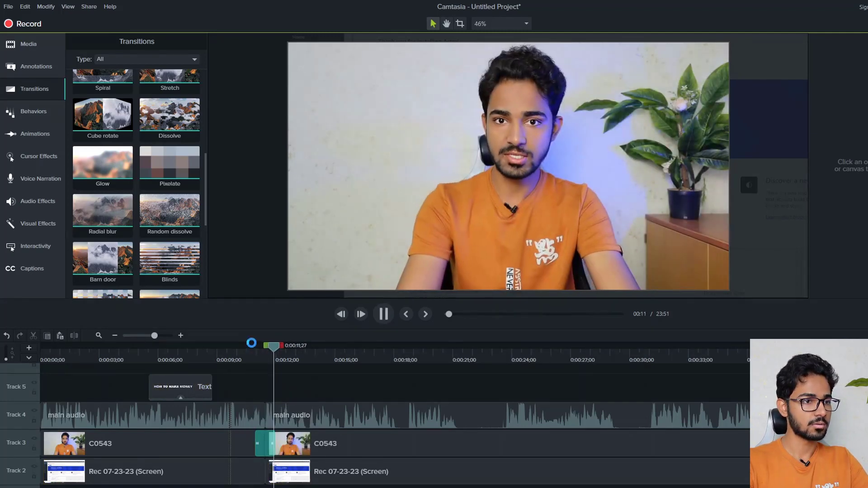
{"action": "key", "text": "space"}
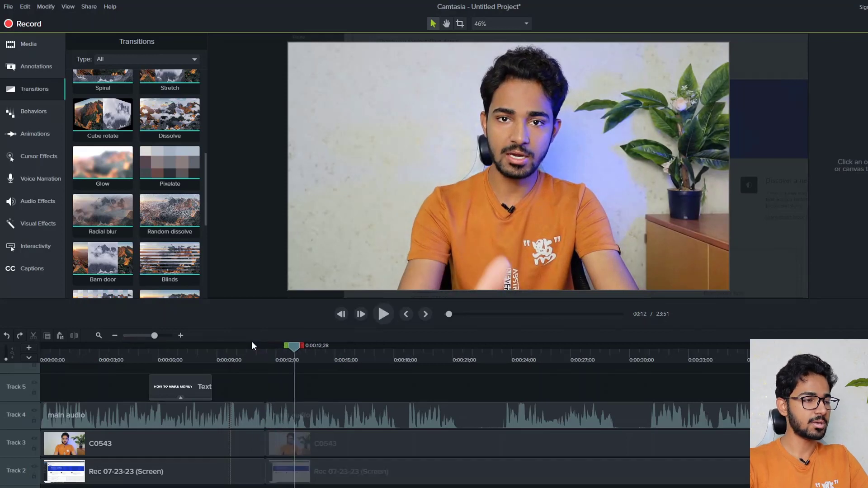
Try a Dissolve transition between the two C0543 clips on Track 3, and delete it.
{"action": "scroll", "coordinate": [167, 208], "scroll_direction": "down", "scroll_amount": 5}
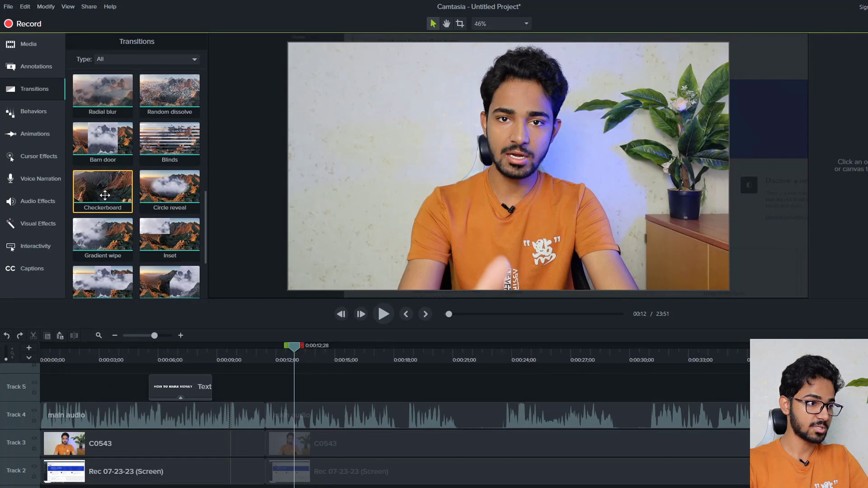
{"action": "scroll", "coordinate": [108, 188], "scroll_direction": "up", "scroll_amount": 6}
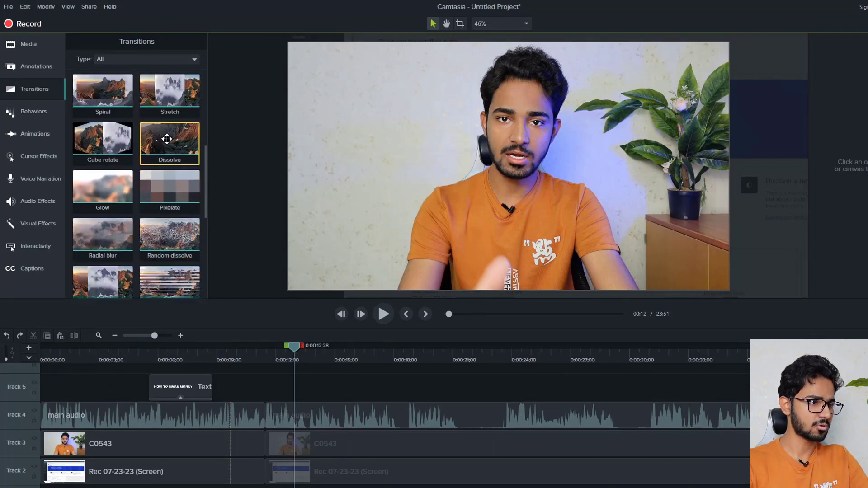
{"action": "left_click_drag", "start_coordinate": [167, 138], "coordinate": [264, 449]}
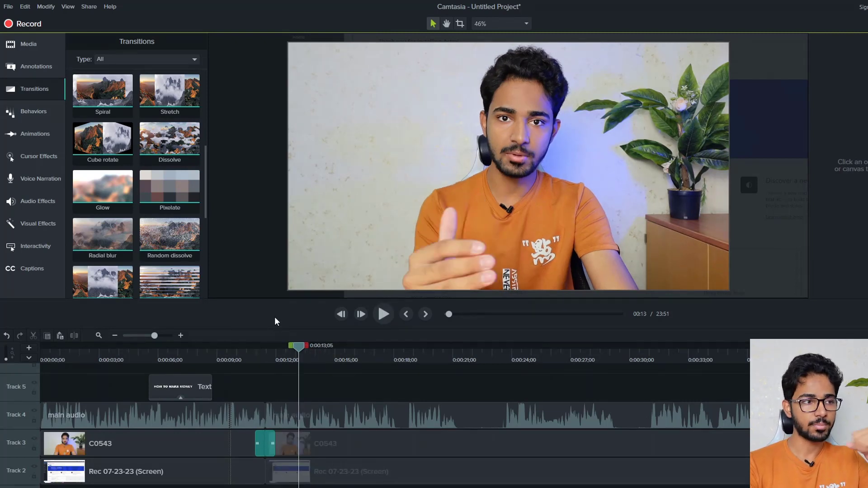
{"action": "scroll", "coordinate": [162, 197], "scroll_direction": "down", "scroll_amount": 4}
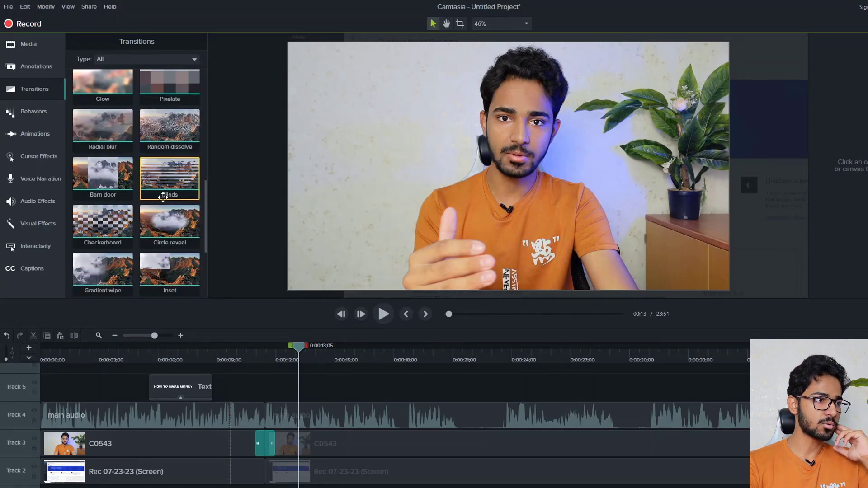
{"action": "scroll", "coordinate": [103, 222], "scroll_direction": "up", "scroll_amount": 4}
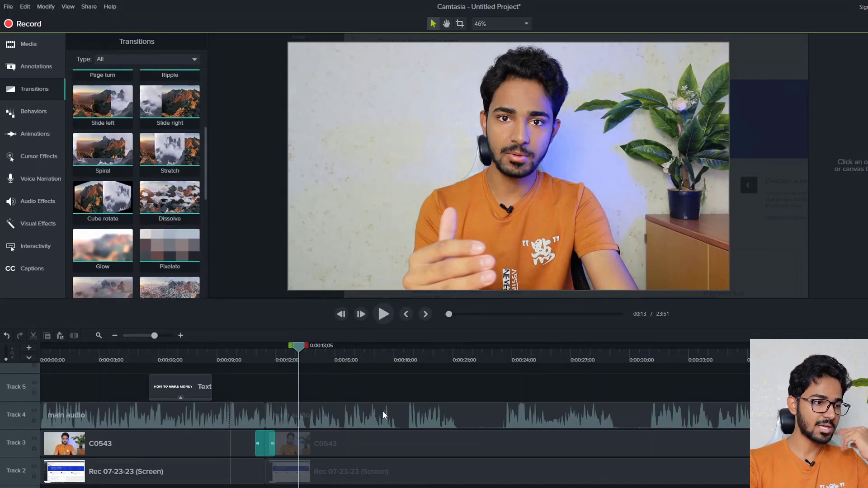
{"action": "left_click", "coordinate": [267, 437]}
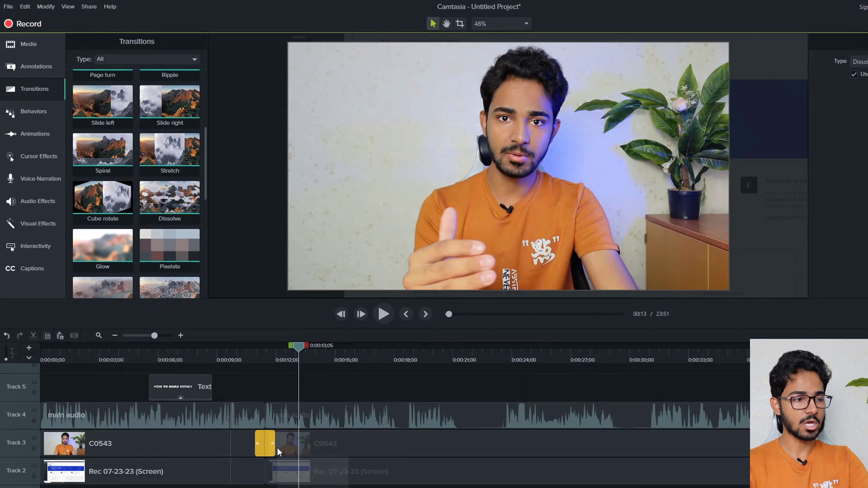
{"action": "key", "text": "Delete"}
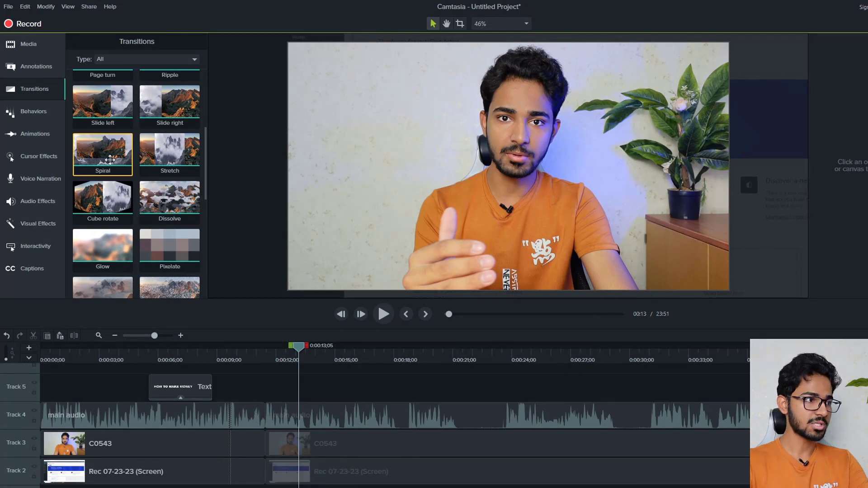
Show the behaviors and move the HOW TO MAKE MONEY text clip on Track 5 to start at about 0:00:14.
{"action": "left_click", "coordinate": [22, 113]}
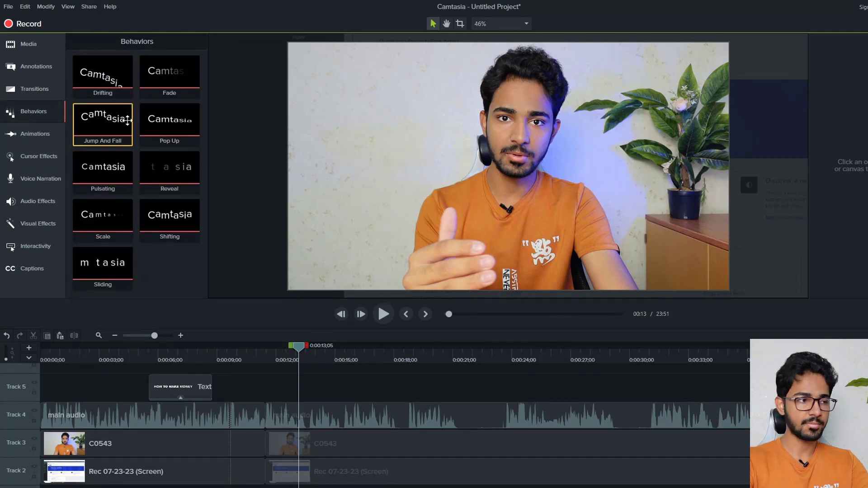
{"action": "left_click_drag", "start_coordinate": [175, 391], "coordinate": [336, 392]}
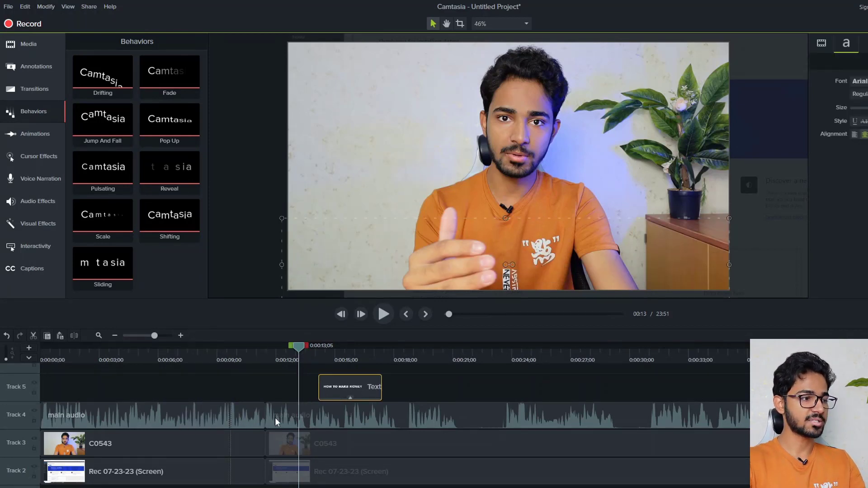
Disable and lock the main audio on Track 4, and play back the text clip without a behavior.
{"action": "left_click", "coordinate": [34, 411]}
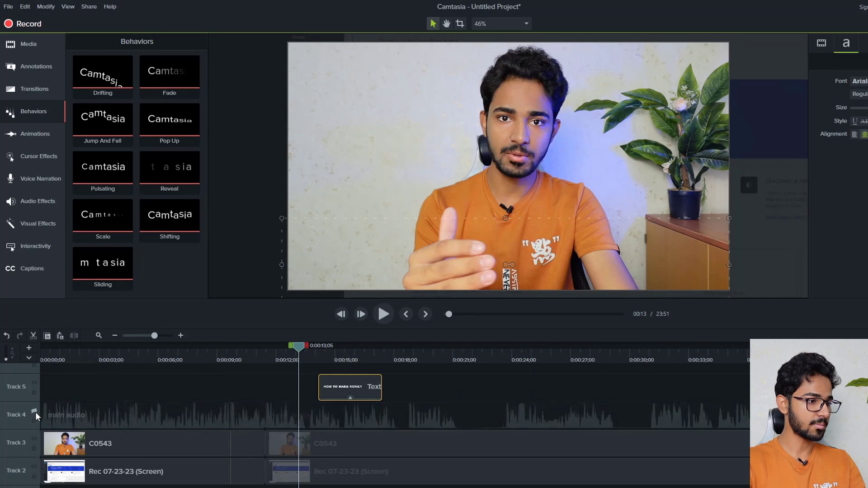
{"action": "left_click", "coordinate": [35, 419]}
{"action": "key", "text": "space"}
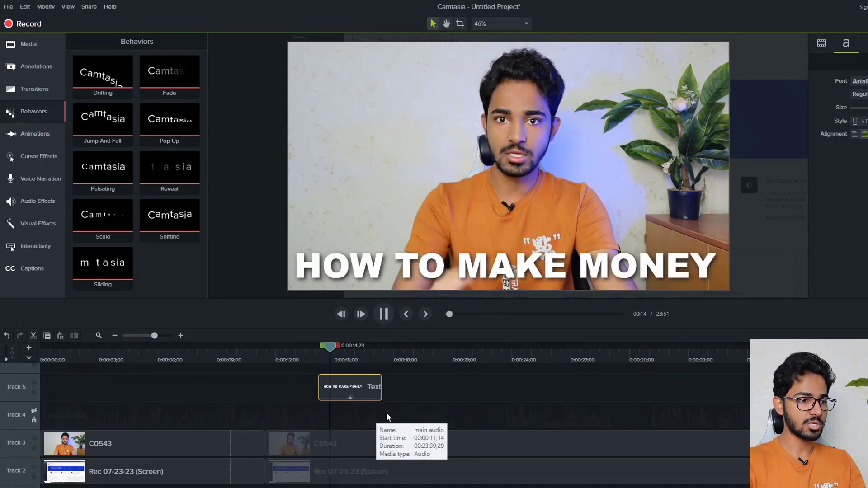
{"action": "key", "text": "space"}
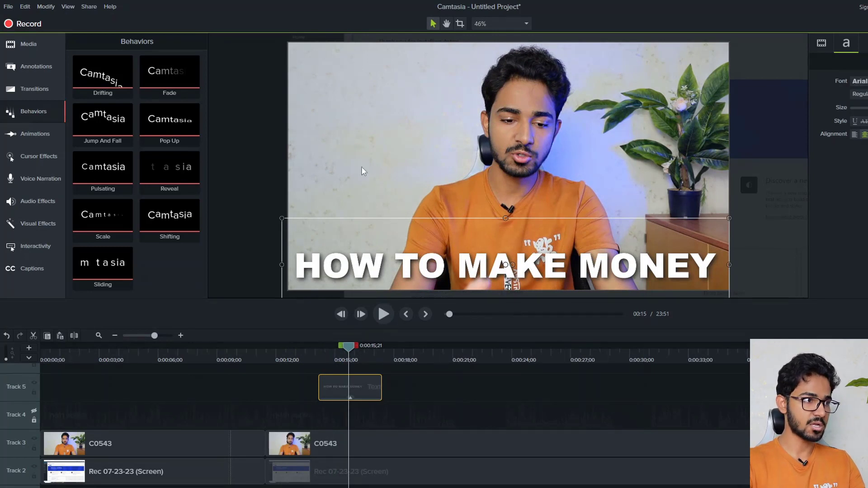
Apply the Drifting behavior to the HOW TO MAKE MONEY text clip and preview it from 0:00:13;26.
{"action": "left_click_drag", "start_coordinate": [100, 79], "coordinate": [346, 387]}
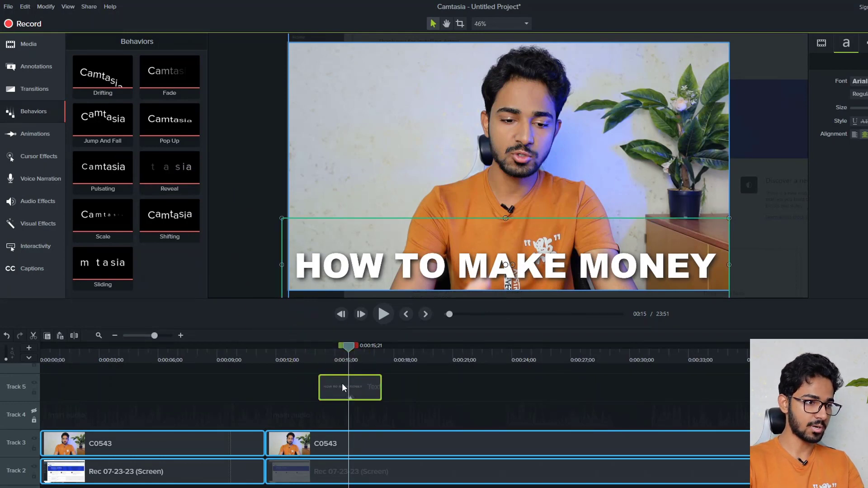
{"action": "left_click", "coordinate": [312, 350]}
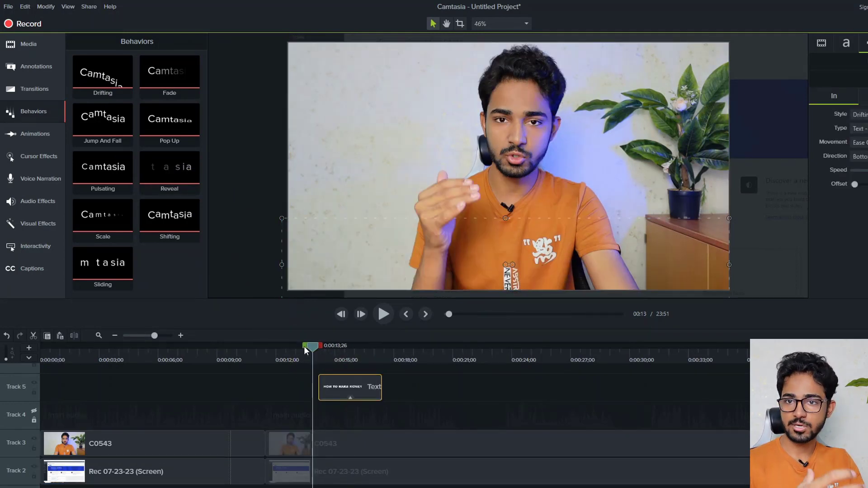
{"action": "key", "text": "space"}
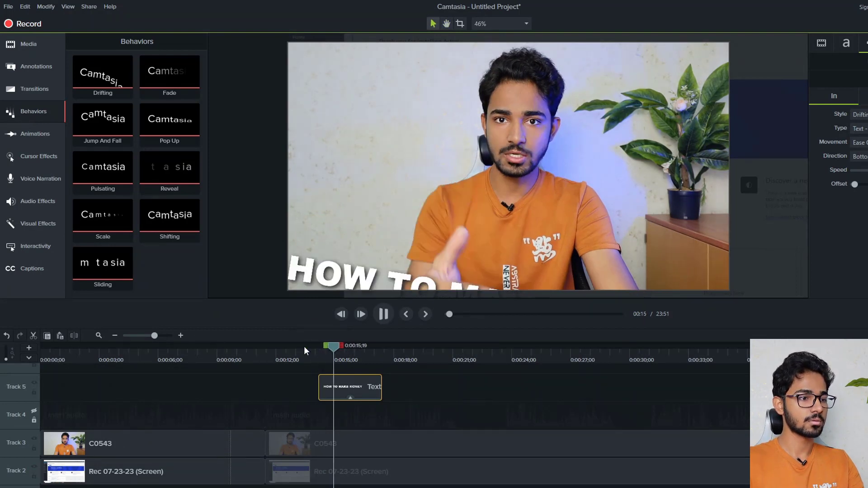
{"action": "key", "text": "space"}
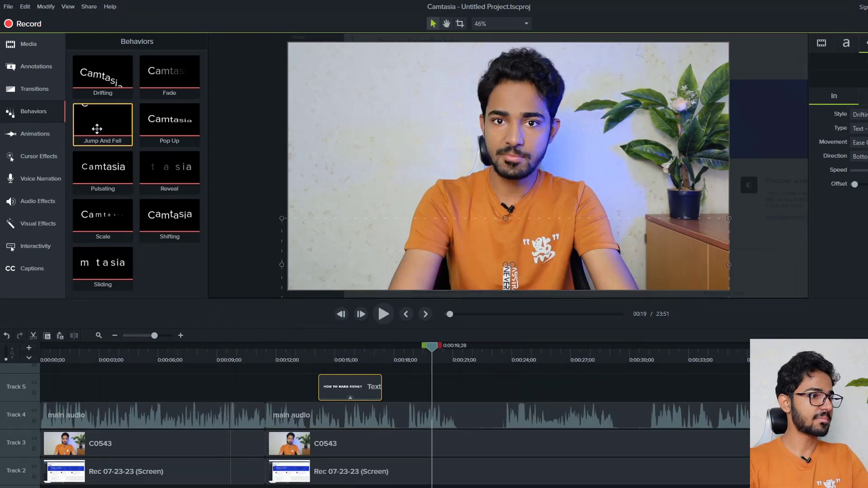
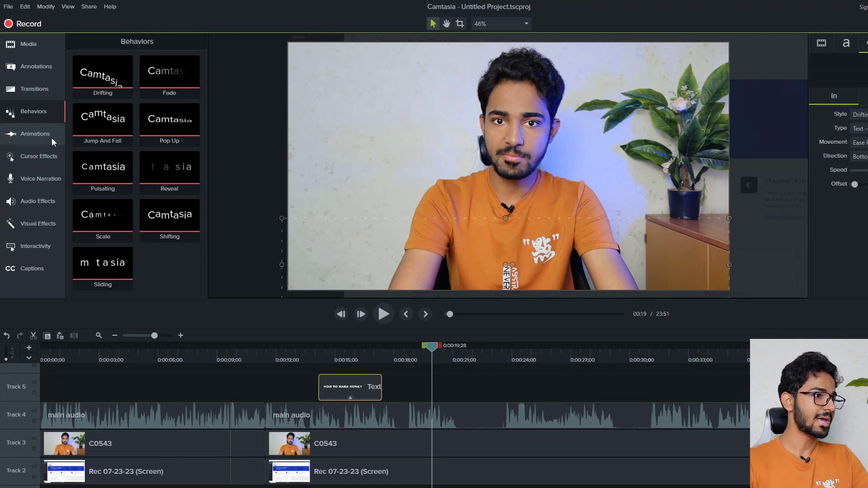
Add a Zoom-n-Pan zoom-in at 0:00:03;01 to the first C0543 clip, and delete the matching animation from the screen recording on Track 2.
{"action": "left_click", "coordinate": [47, 136]}
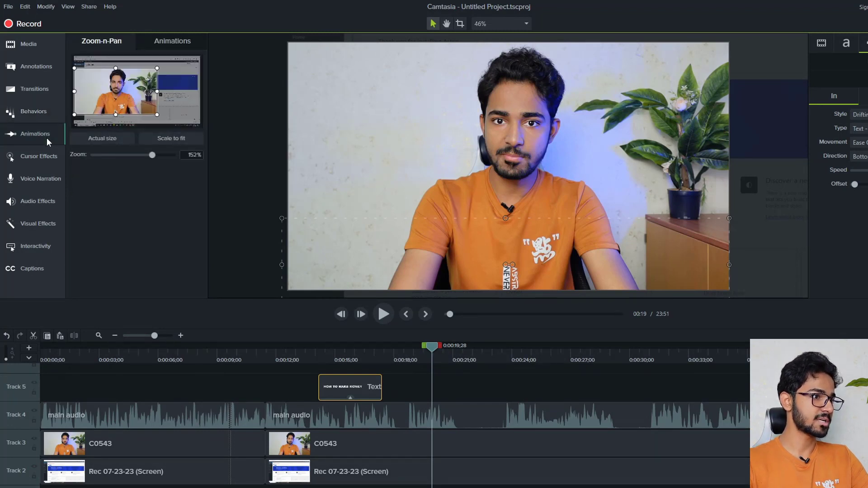
{"action": "left_click", "coordinate": [100, 382]}
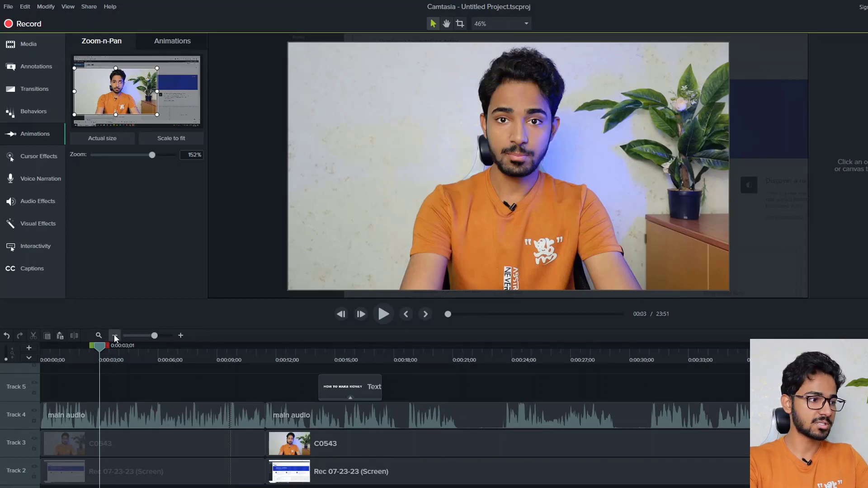
{"action": "left_click", "coordinate": [151, 432]}
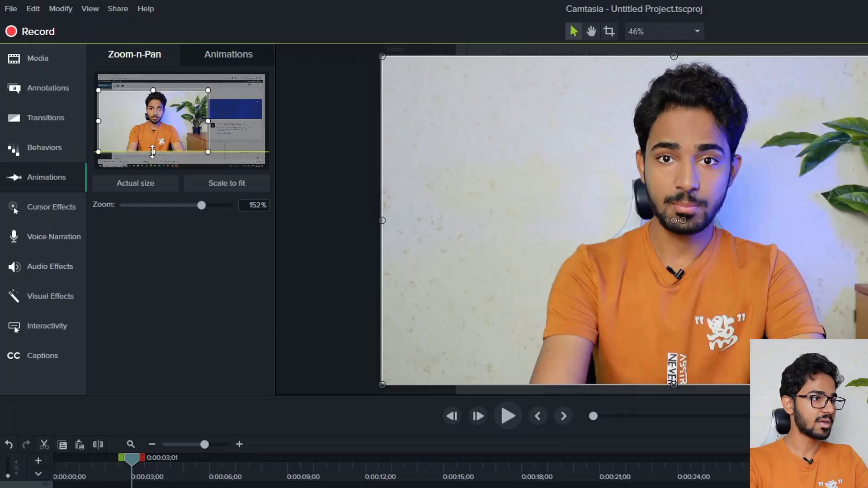
{"action": "left_click_drag", "start_coordinate": [152, 151], "coordinate": [153, 140]}
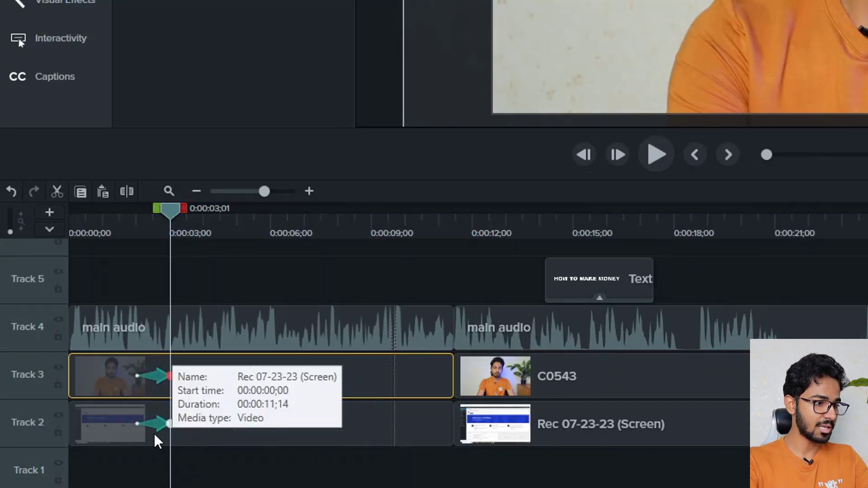
{"action": "left_click", "coordinate": [291, 441]}
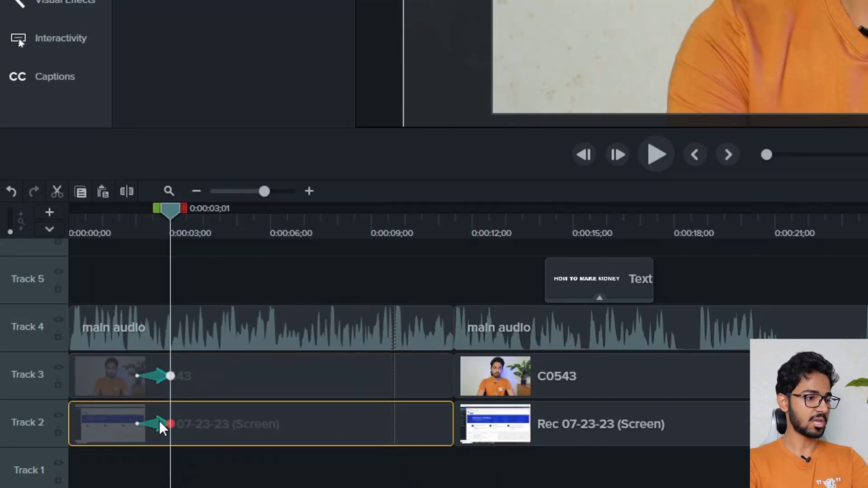
{"action": "key", "text": "Delete"}
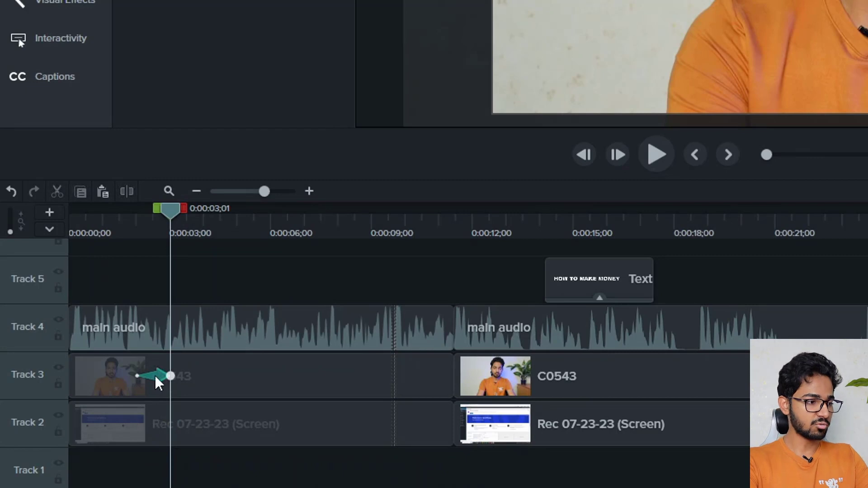
Stretch the zoom animation on the first C0543 clip to run from about 3 seconds to the clip's end, and preview the slow zoom.
{"action": "left_click_drag", "start_coordinate": [158, 384], "coordinate": [438, 383]}
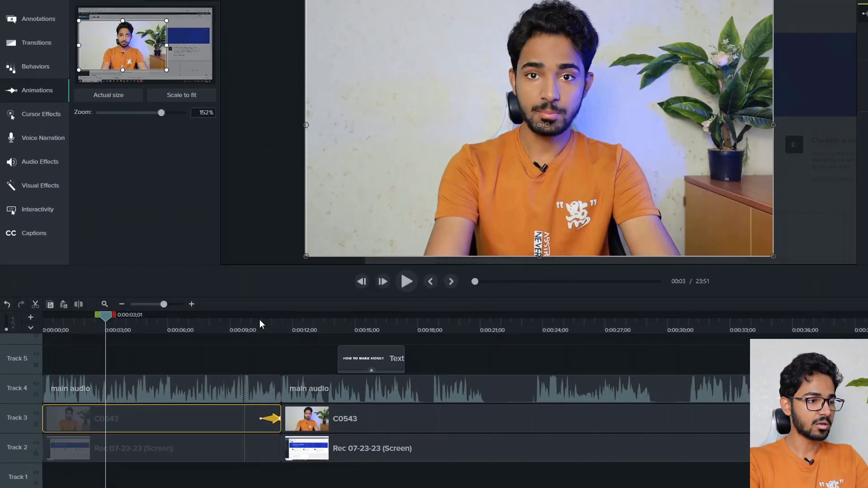
{"action": "left_click", "coordinate": [405, 222]}
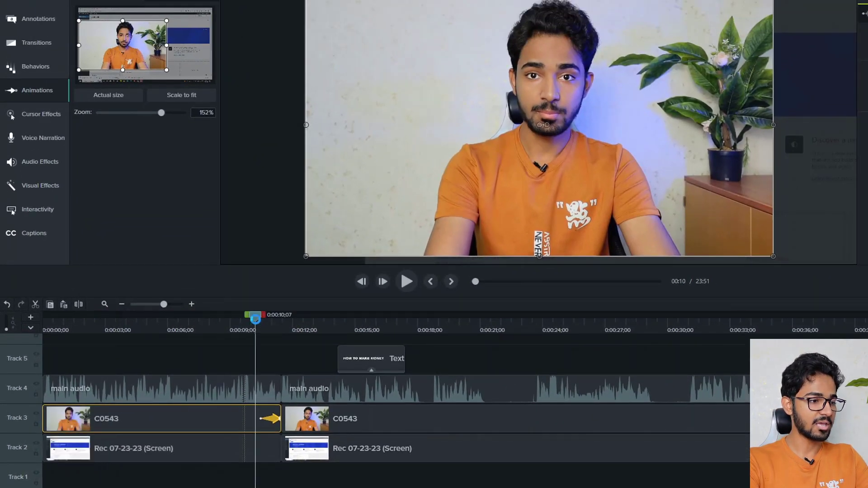
{"action": "left_click", "coordinate": [257, 318]}
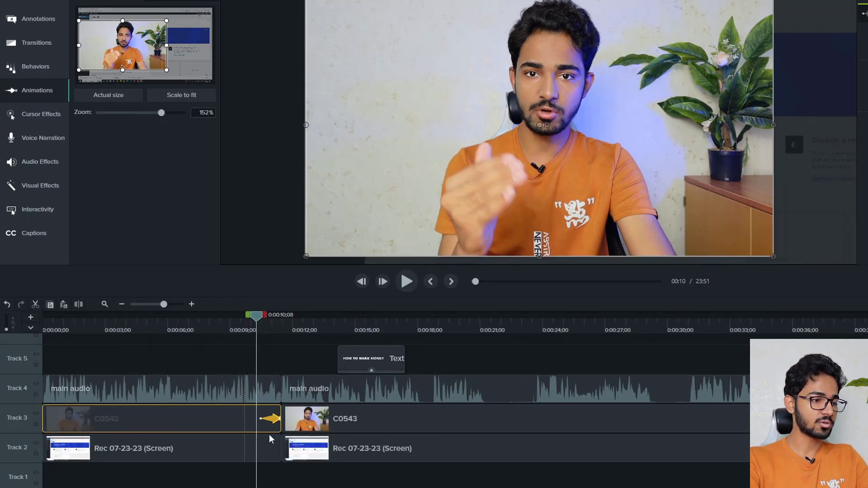
{"action": "left_click_drag", "start_coordinate": [262, 419], "coordinate": [107, 416]}
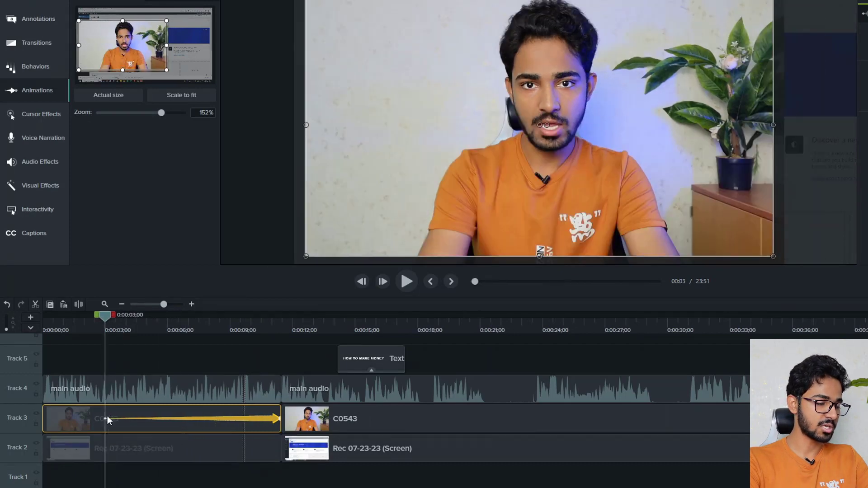
{"action": "key", "text": "space"}
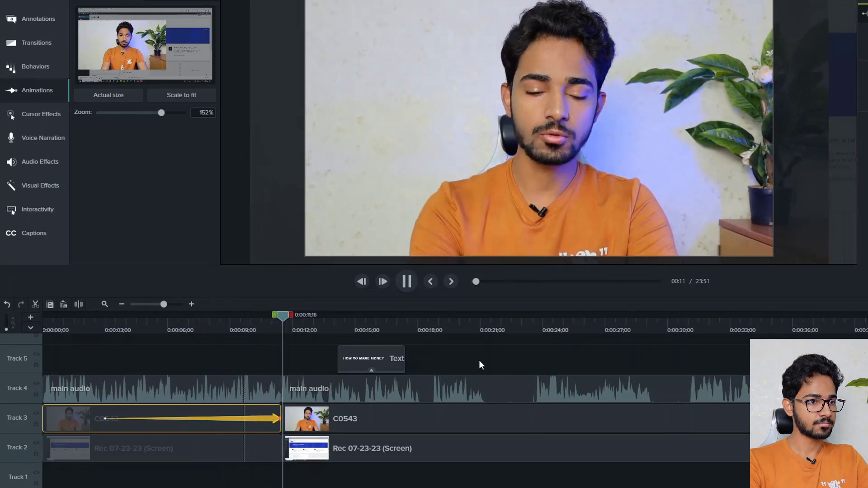
{"action": "key", "text": "space"}
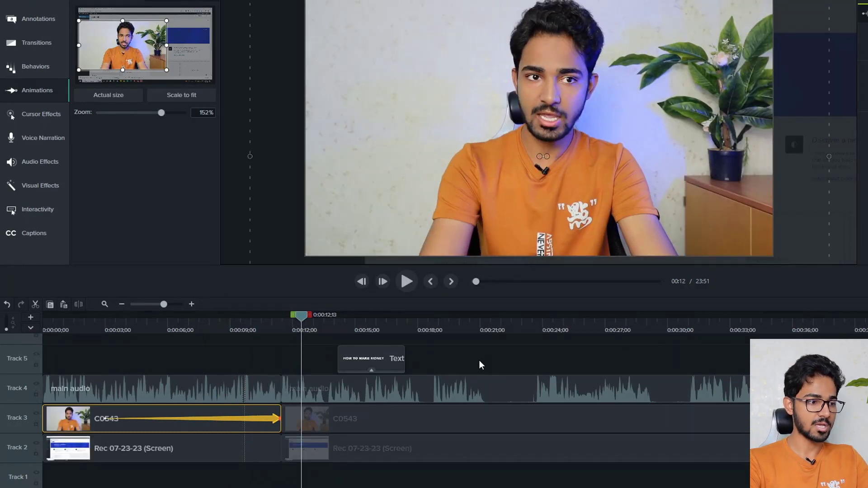
Delete the long zoom animation from the first C0543 clip on Track 3.
{"action": "left_click_drag", "start_coordinate": [490, 349], "coordinate": [536, 427]}
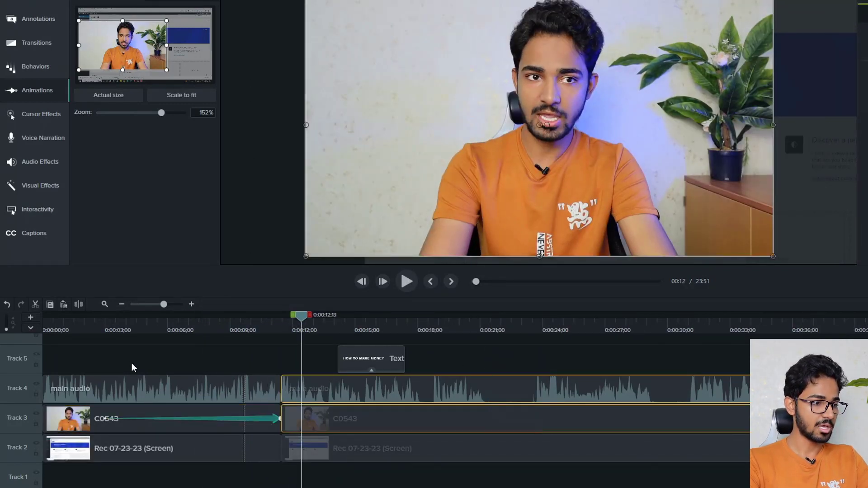
{"action": "left_click", "coordinate": [233, 418]}
{"action": "key", "text": "Delete"}
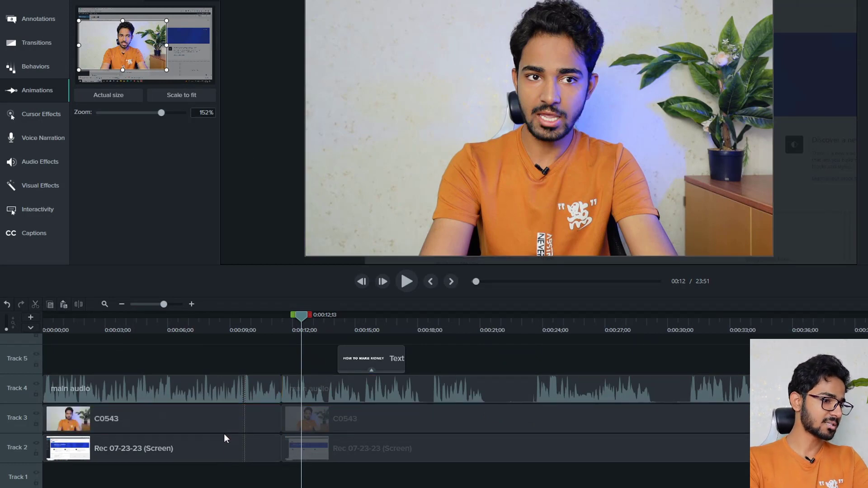
Swap the first two video clips, placing Rec 07-23-23 (Screen) on Track 3 and C0543 on Track 2.
{"action": "left_click_drag", "start_coordinate": [224, 433], "coordinate": [169, 417]}
{"action": "left_click_drag", "start_coordinate": [170, 474], "coordinate": [156, 452]}
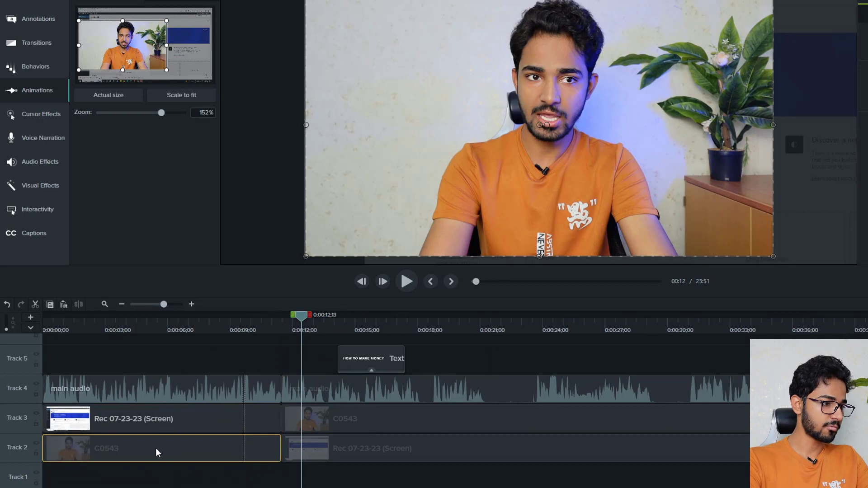
Preview the swapped opening from about 2 seconds and shift the screen recording down on the canvas to reveal the top of the WordPress dashboard.
{"action": "left_click", "coordinate": [83, 319]}
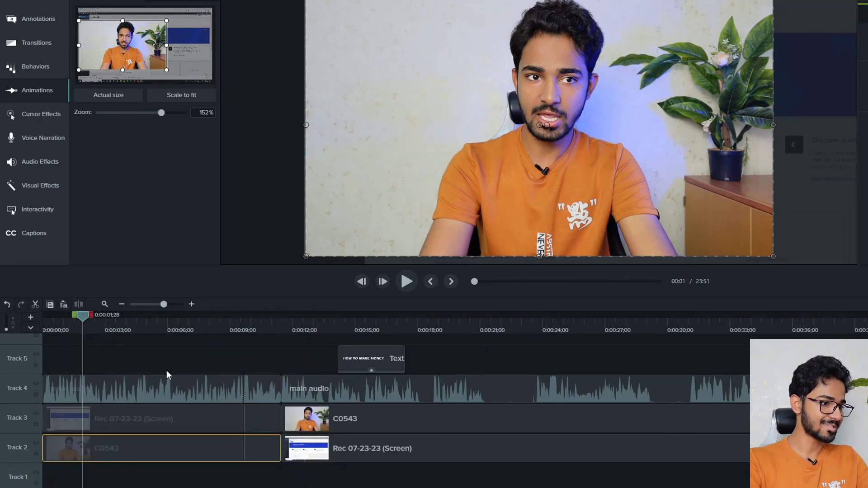
{"action": "key", "text": "space"}
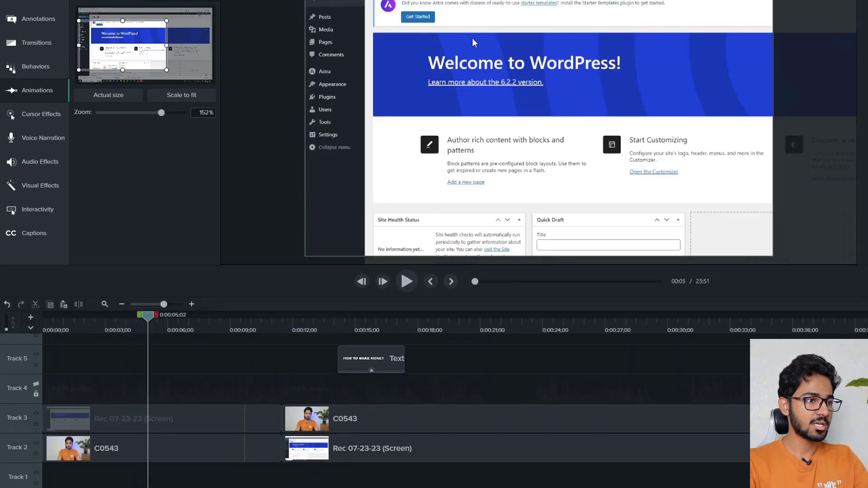
{"action": "left_click_drag", "start_coordinate": [472, 37], "coordinate": [473, 80]}
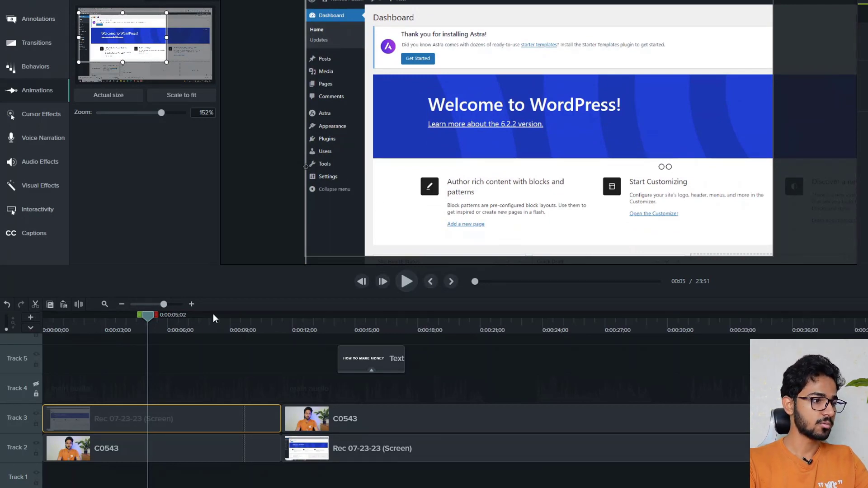
Add a 263% zoom-in at 0:00:04;07 to the screen recording on Track 3, and delete the duplicate animation from the C0543 clip on Track 2.
{"action": "left_click", "coordinate": [128, 325]}
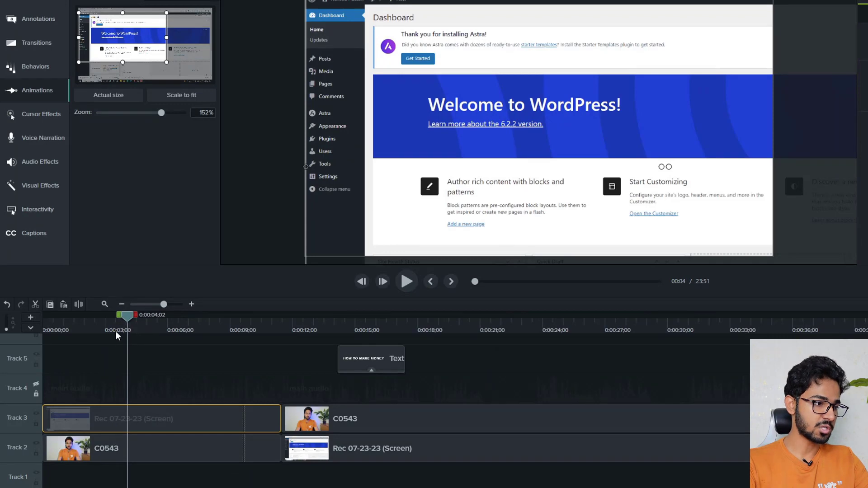
{"action": "left_click_drag", "start_coordinate": [125, 327], "coordinate": [131, 328]}
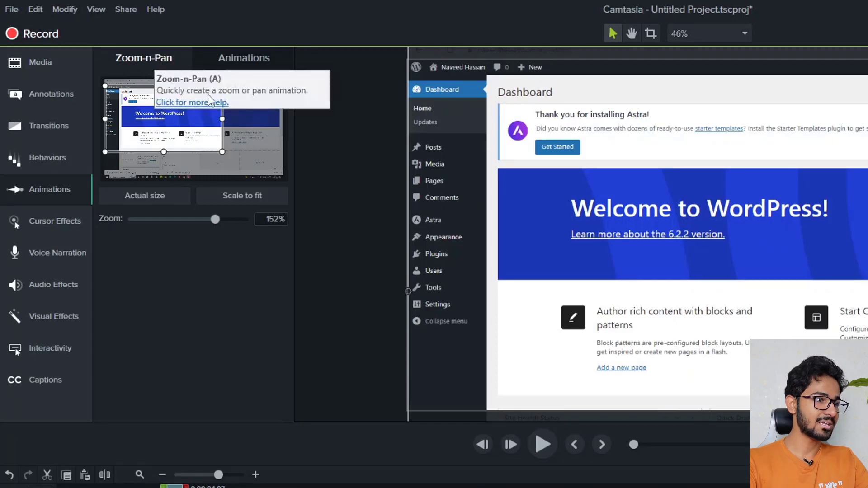
{"action": "left_click_drag", "start_coordinate": [222, 118], "coordinate": [173, 119]}
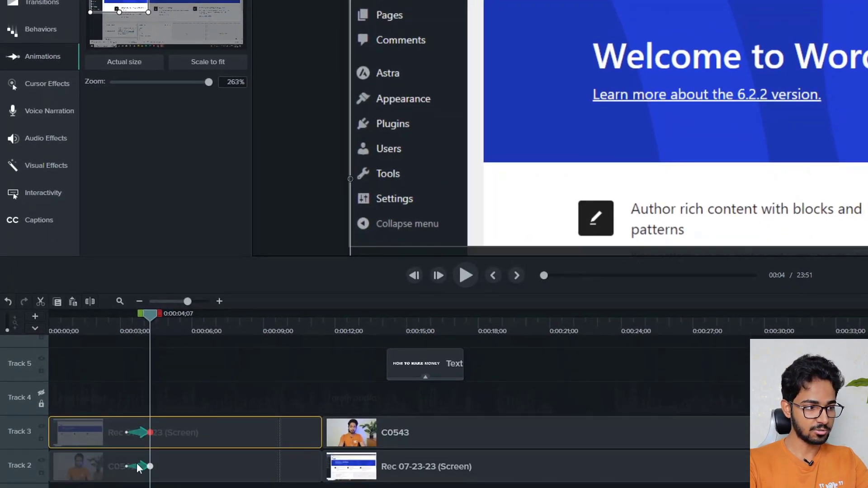
{"action": "left_click", "coordinate": [137, 463]}
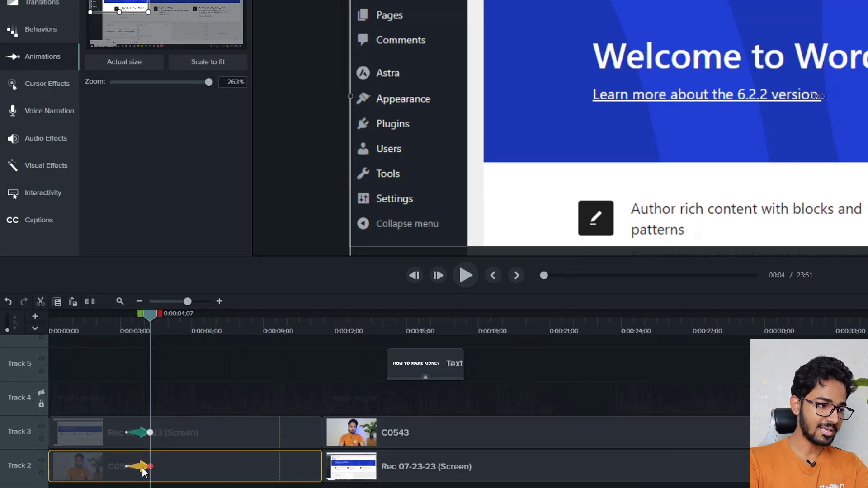
{"action": "key", "text": "Delete"}
Play the zoom-in on the screen recording from 0:00:02;12, stopping at 0:00:05;20.
{"action": "left_click", "coordinate": [105, 321]}
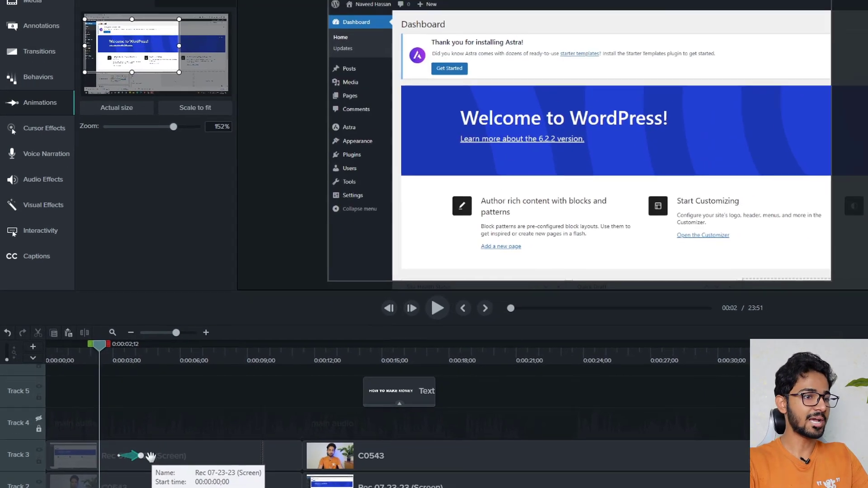
{"action": "key", "text": "space"}
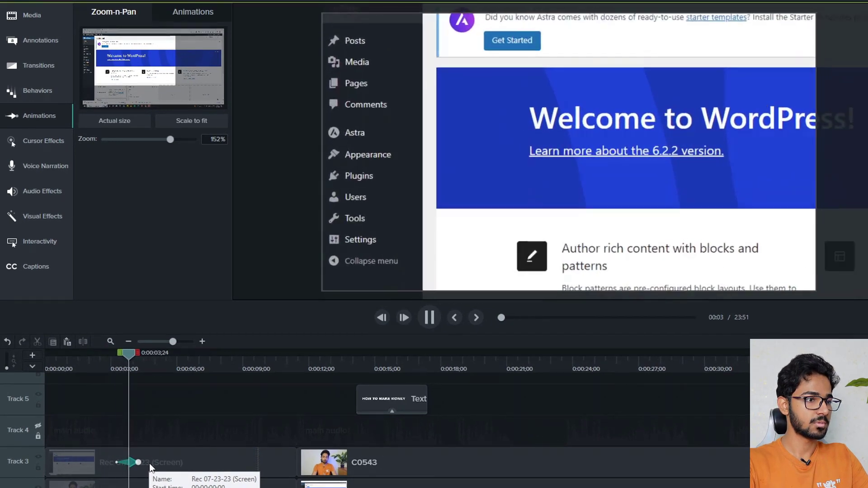
{"action": "key", "text": "space"}
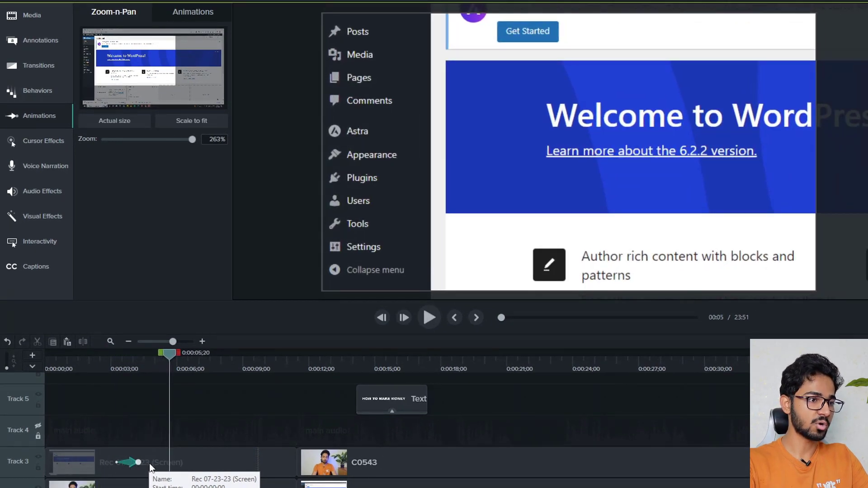
Add a second animation at 0:00:05;20 that zooms the screen recording back out to 153%.
{"action": "left_click_drag", "start_coordinate": [137, 60], "coordinate": [175, 62]}
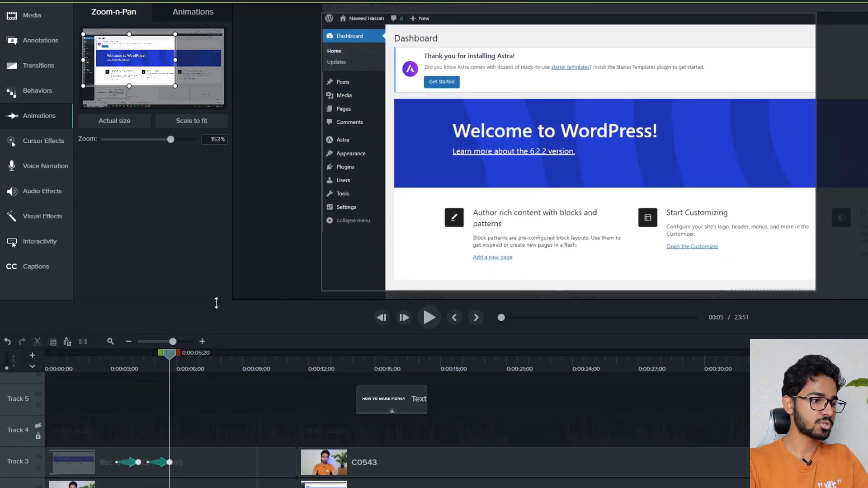
{"action": "left_click", "coordinate": [473, 152]}
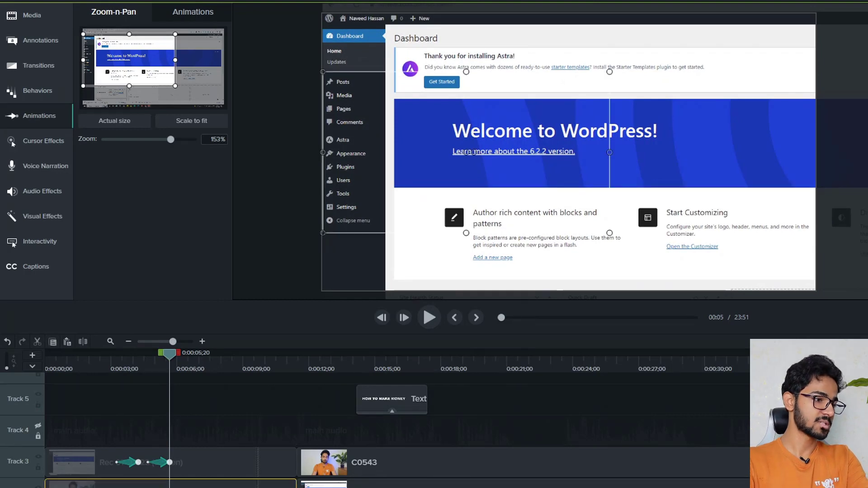
{"action": "left_click", "coordinate": [145, 391]}
Preview the zoom-in and zoom-out on the screen recording, starting before the first animation.
{"action": "left_click", "coordinate": [138, 358]}
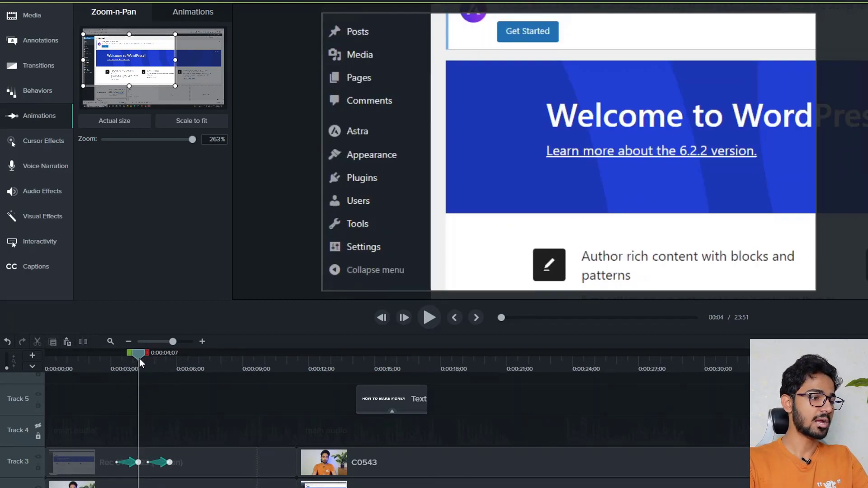
{"action": "left_click", "coordinate": [103, 358]}
{"action": "key", "text": "space"}
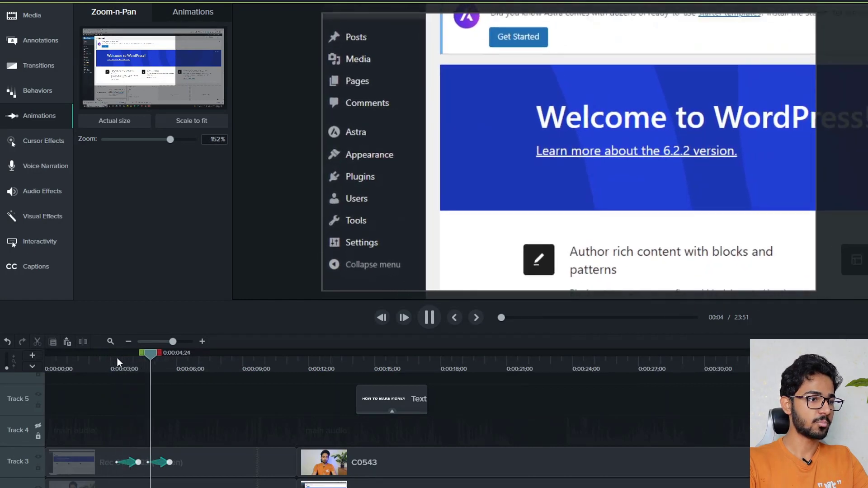
{"action": "key", "text": "space"}
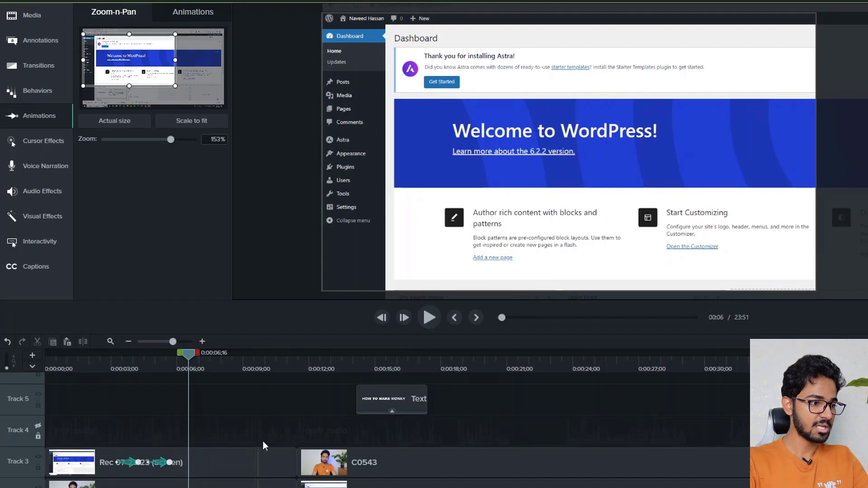
Add a third animation at 0:00:07;10 zooming out to the full recording at 100%, and play the whole sequence from near the start.
{"action": "key", "text": "space"}
{"action": "key", "text": "space"}
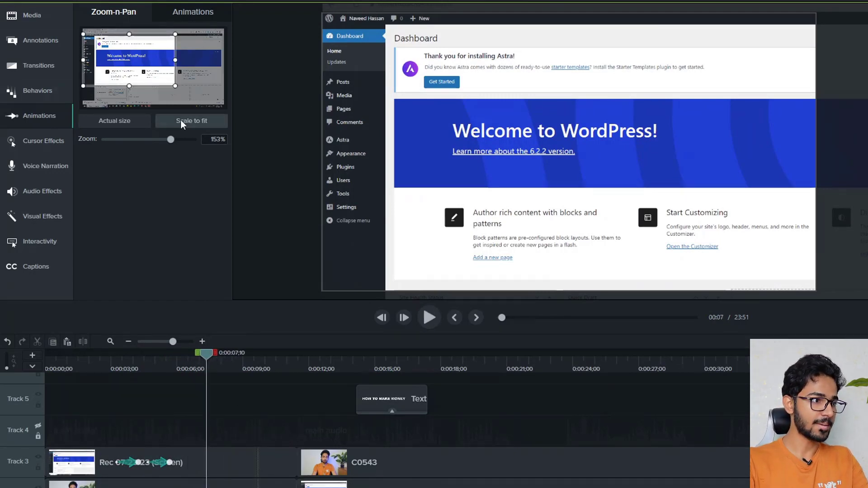
{"action": "left_click", "coordinate": [192, 124]}
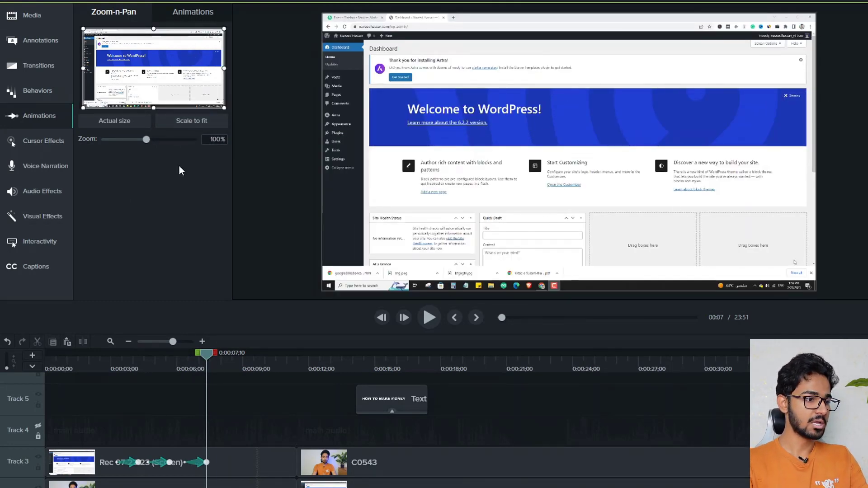
{"action": "key", "text": "ctrl+z"}
{"action": "left_click_drag", "start_coordinate": [143, 95], "coordinate": [213, 105]}
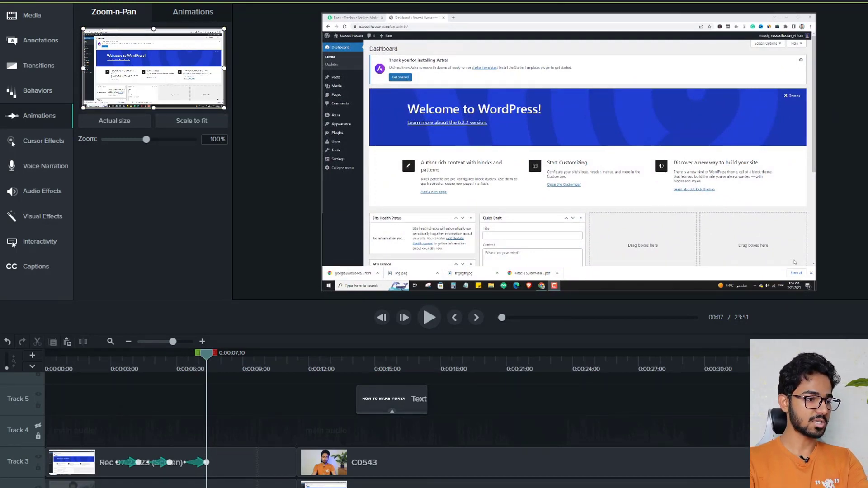
{"action": "left_click", "coordinate": [85, 365]}
{"action": "key", "text": "space"}
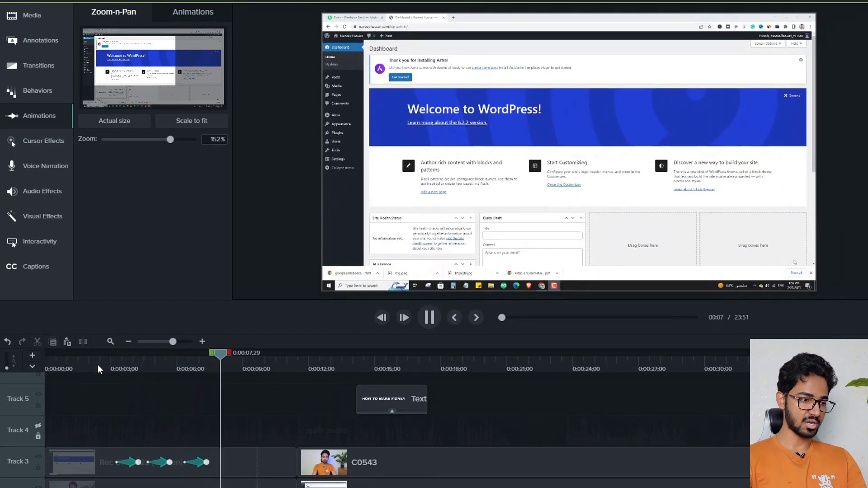
Add a fourth Zoom-n-Pan animation at 0:00:08;16 zooming the screen recording's upper-left corner to 249%, and extend its end to 0:00:09;12.
{"action": "left_click", "coordinate": [140, 461]}
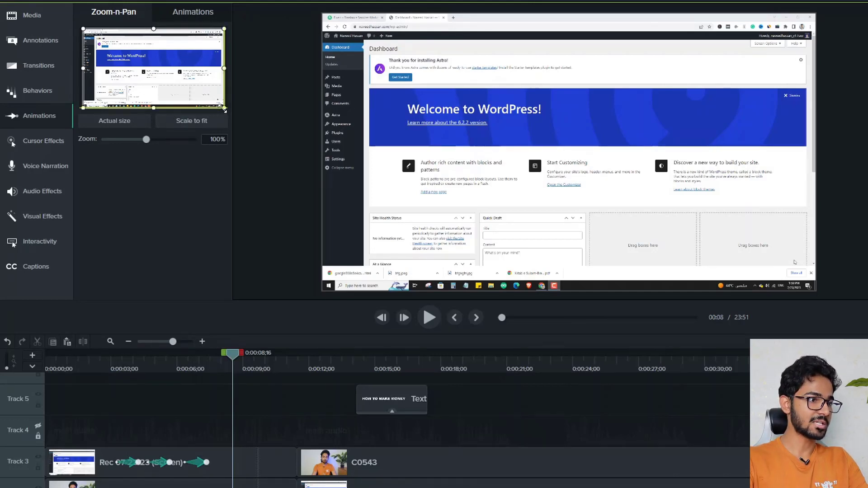
{"action": "left_click_drag", "start_coordinate": [224, 109], "coordinate": [158, 61]}
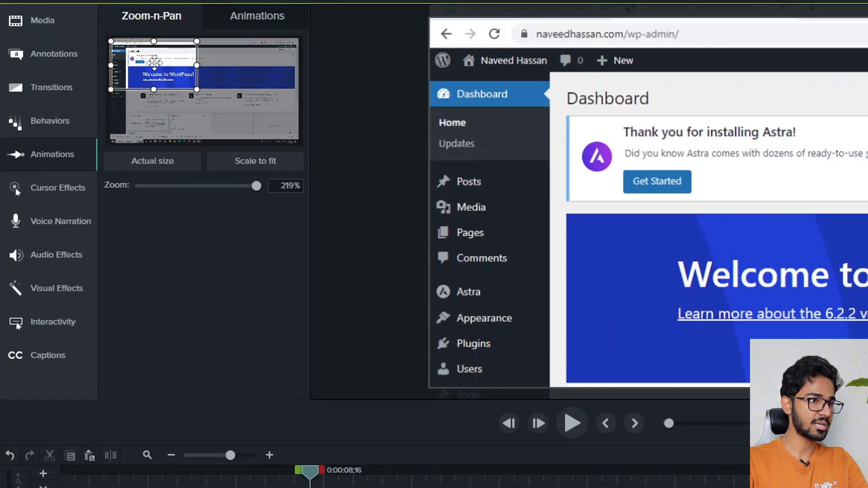
{"action": "left_click_drag", "start_coordinate": [197, 91], "coordinate": [187, 84]}
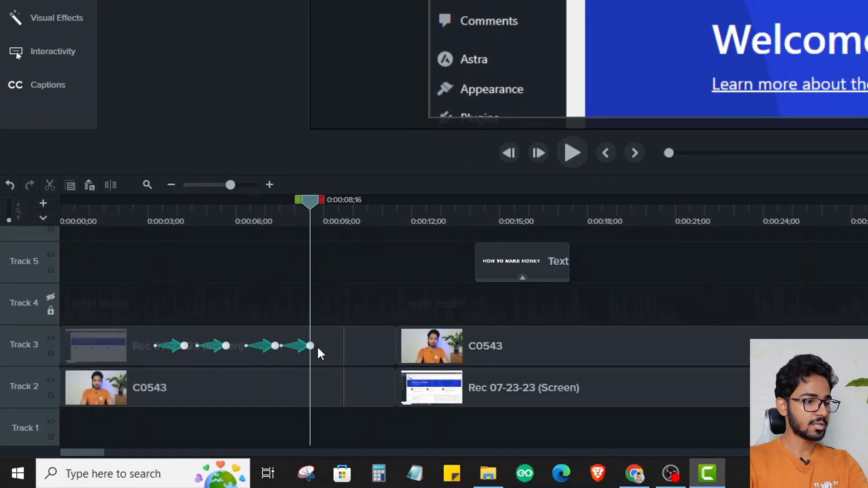
{"action": "left_click_drag", "start_coordinate": [317, 346], "coordinate": [335, 338]}
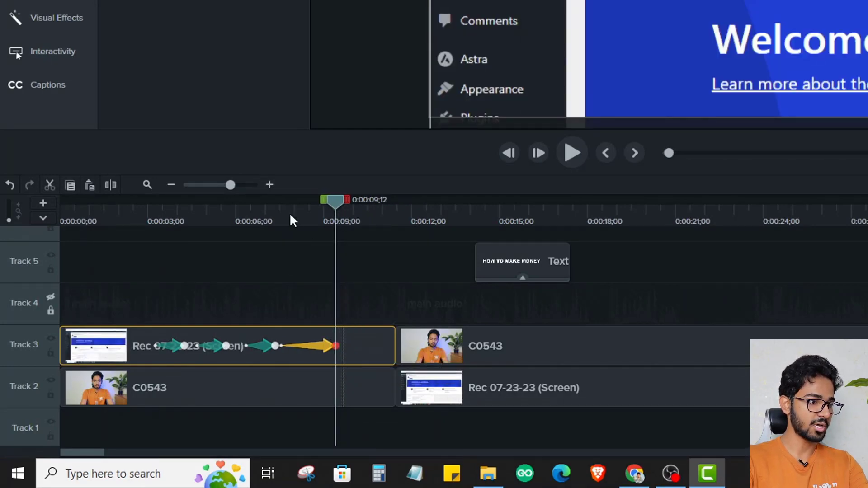
Preview the extended fourth zoom animation on the screen recording, starting from 0:00:07;09.
{"action": "left_click_drag", "start_coordinate": [290, 213], "coordinate": [272, 206]}
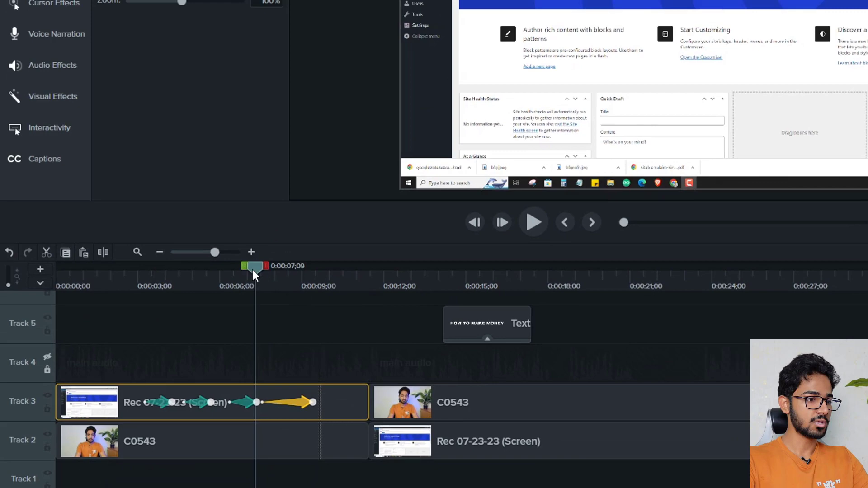
{"action": "key", "text": "space"}
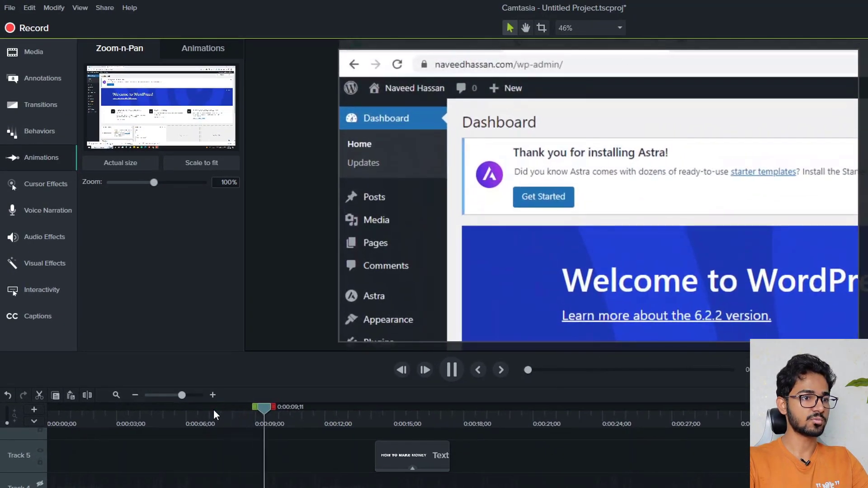
{"action": "key", "text": "space"}
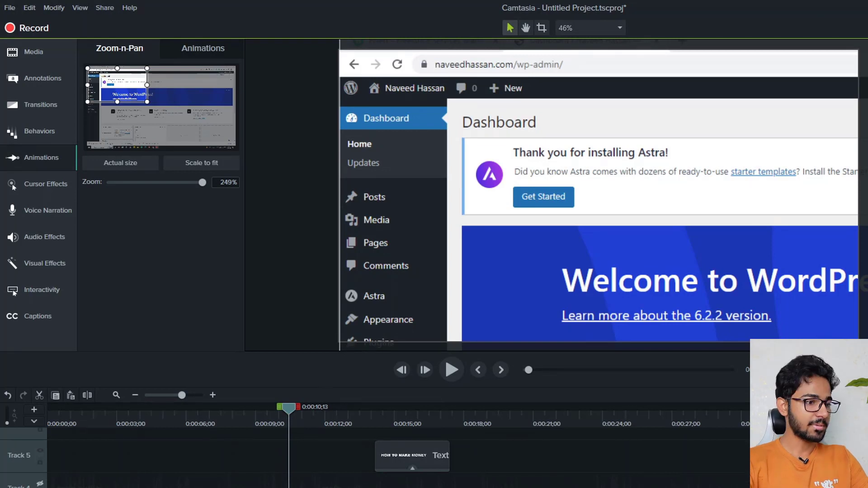
Show the preset animations and move the HOW TO MAKE MONEY text clip over the second C0543 clip, starting at about 0:00:12;17.
{"action": "left_click", "coordinate": [198, 50]}
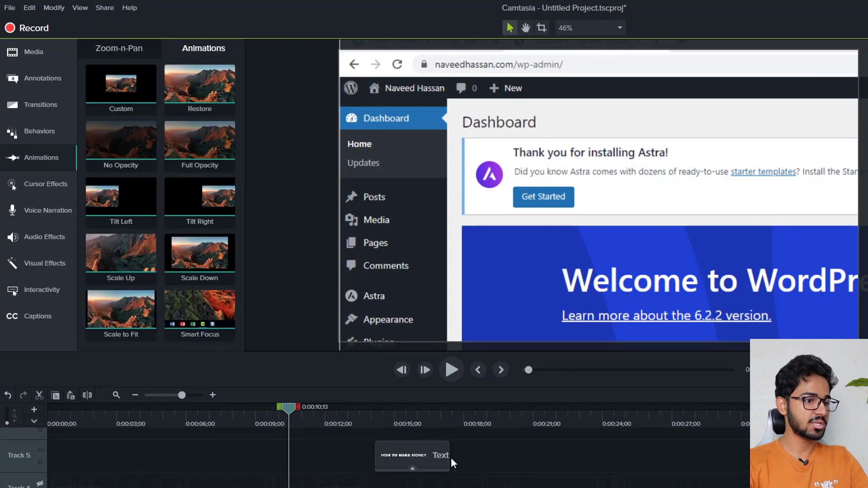
{"action": "left_click_drag", "start_coordinate": [619, 463], "coordinate": [728, 457]}
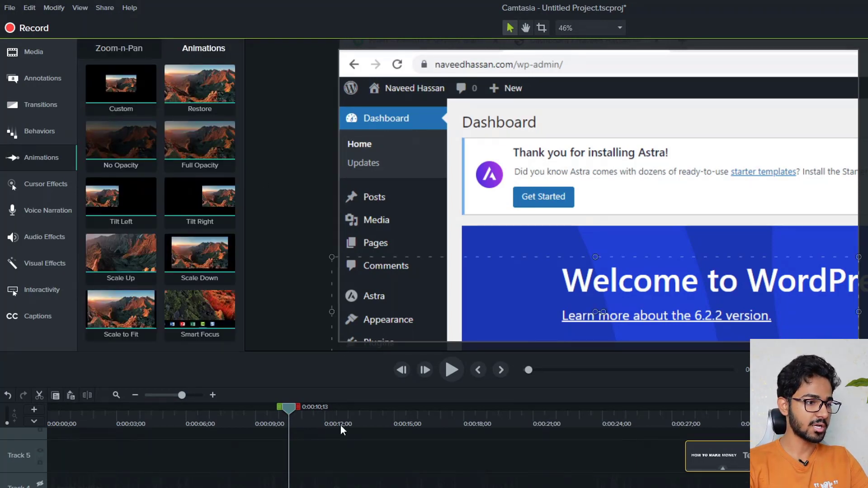
{"action": "left_click", "coordinate": [355, 417]}
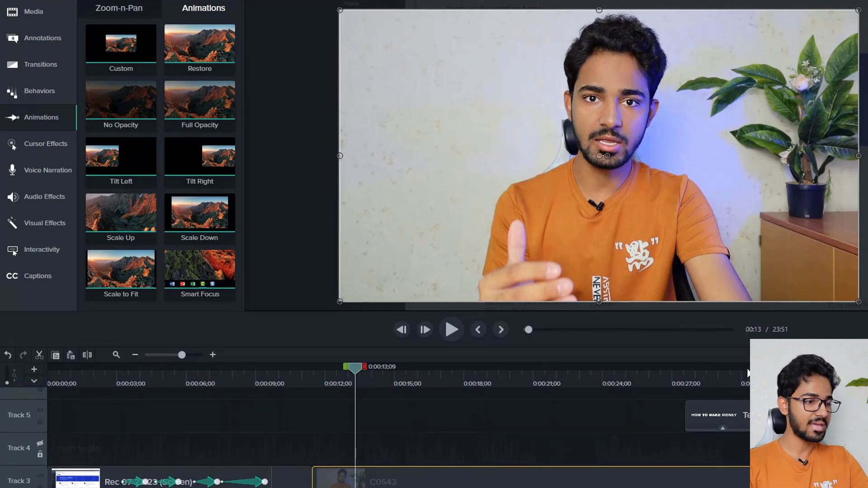
{"action": "left_click_drag", "start_coordinate": [729, 409], "coordinate": [628, 411]}
{"action": "left_click_drag", "start_coordinate": [526, 408], "coordinate": [283, 411]}
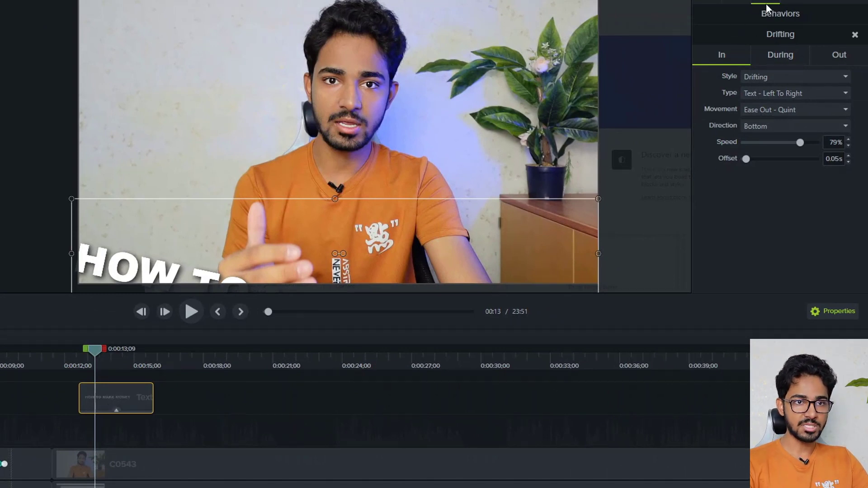
Remove the Drifting behavior from the text and extend its clip on Track 5 to about 0:00:25.
{"action": "left_click", "coordinate": [855, 34]}
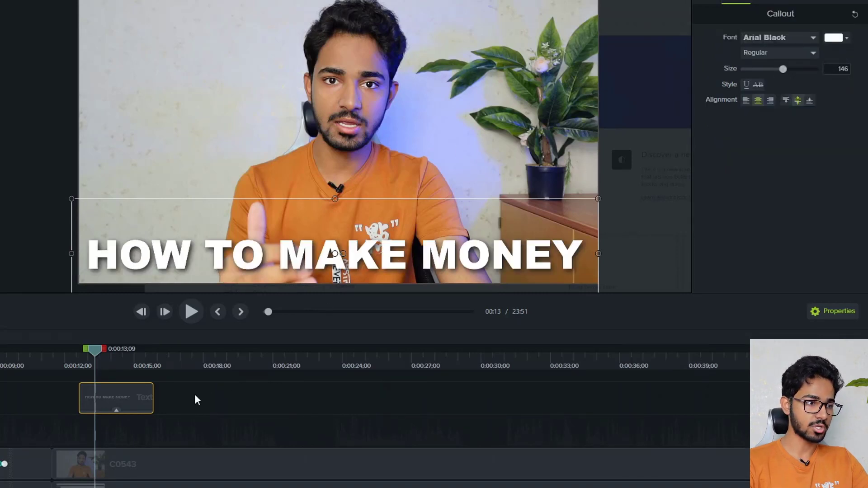
{"action": "left_click_drag", "start_coordinate": [154, 397], "coordinate": [365, 398]}
Place the text off the canvas's left edge, add a Custom animation sliding it into the frame, and shift the animation to the clip's start.
{"action": "left_click_drag", "start_coordinate": [507, 253], "coordinate": [533, 251]}
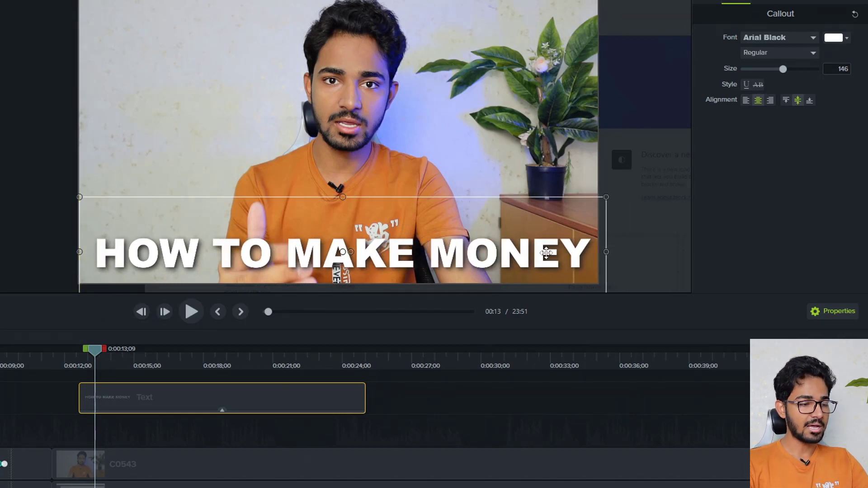
{"action": "left_click_drag", "start_coordinate": [535, 253], "coordinate": [4, 258]}
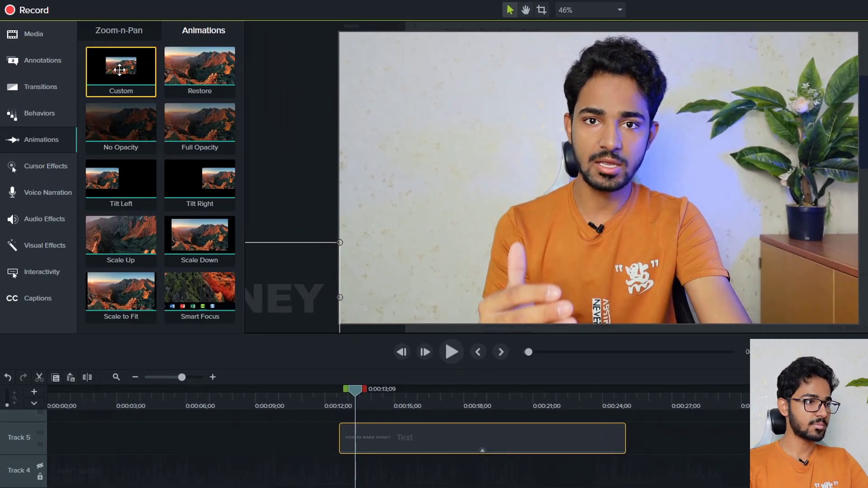
{"action": "left_click_drag", "start_coordinate": [119, 69], "coordinate": [380, 438]}
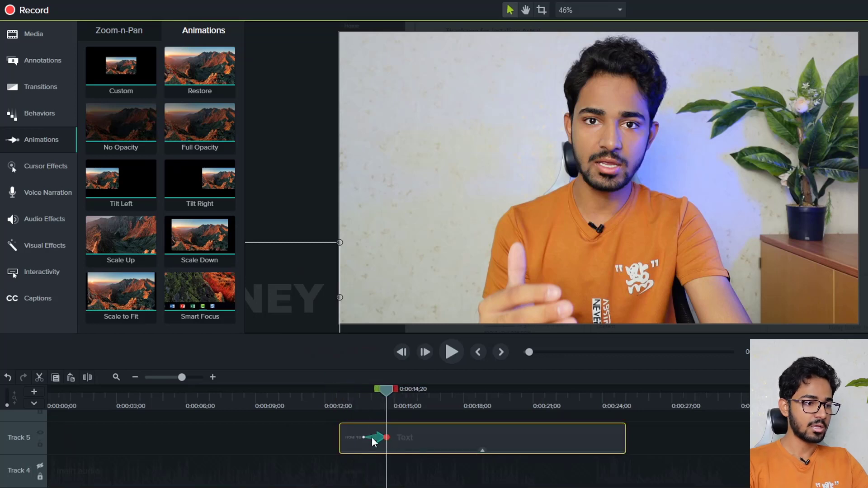
{"action": "left_click_drag", "start_coordinate": [311, 302], "coordinate": [838, 301]}
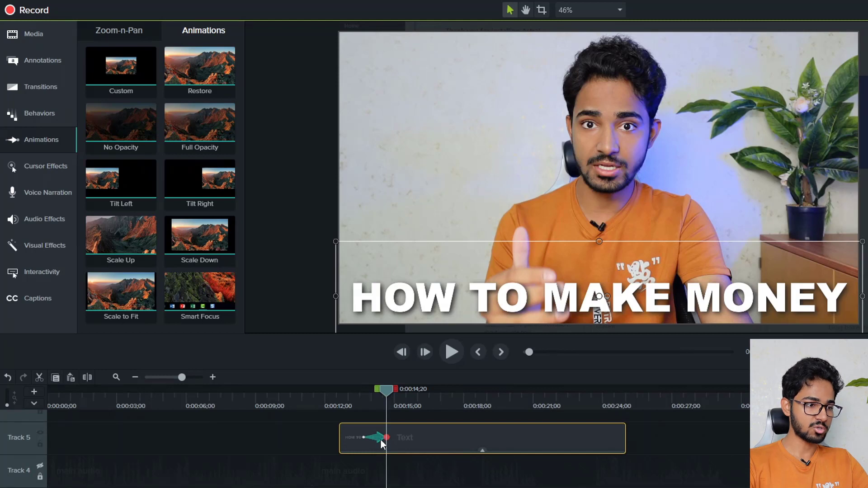
{"action": "left_click_drag", "start_coordinate": [381, 438], "coordinate": [356, 440]}
Preview the text's slide-in animation from the beginning of its clip.
{"action": "left_click", "coordinate": [338, 394]}
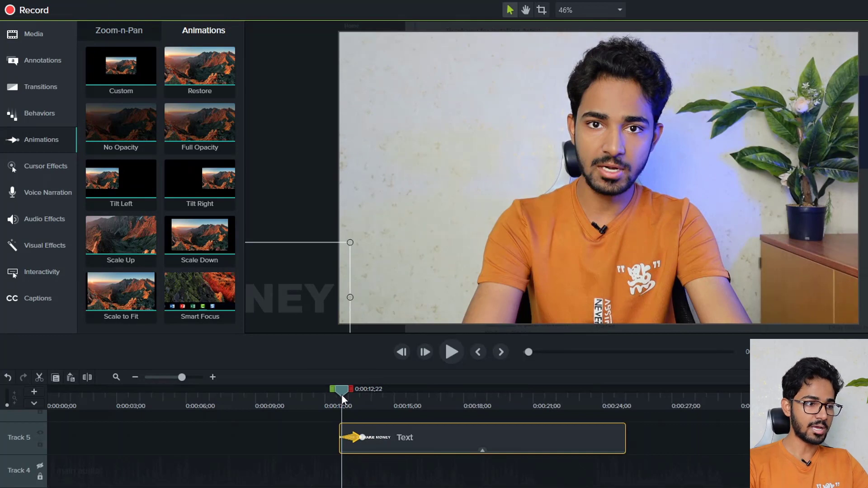
{"action": "key", "text": "space"}
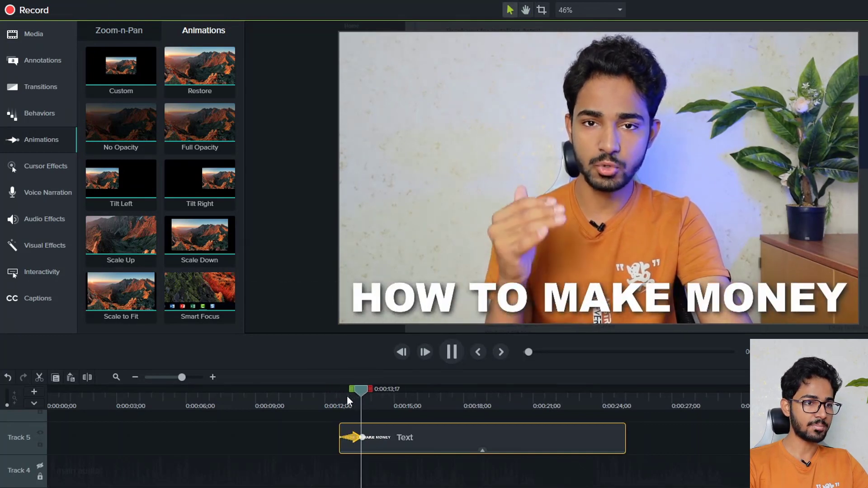
{"action": "key", "text": "space"}
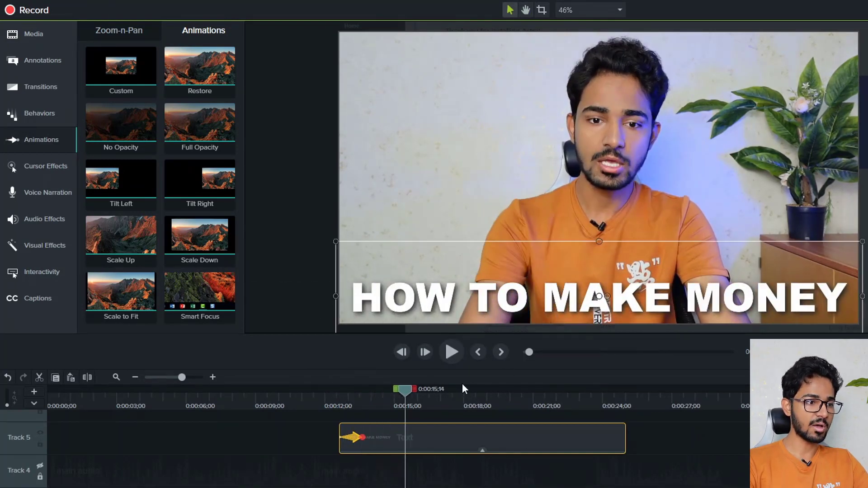
Add a second Custom animation ending at 0:00:16;09 that slides the text back out to the left, and play both animations.
{"action": "left_click_drag", "start_coordinate": [112, 71], "coordinate": [424, 439]}
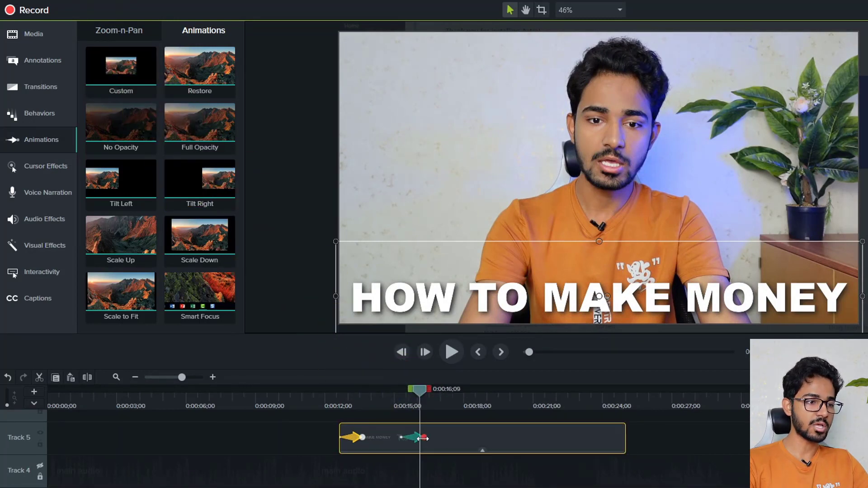
{"action": "left_click_drag", "start_coordinate": [796, 295], "coordinate": [235, 305]}
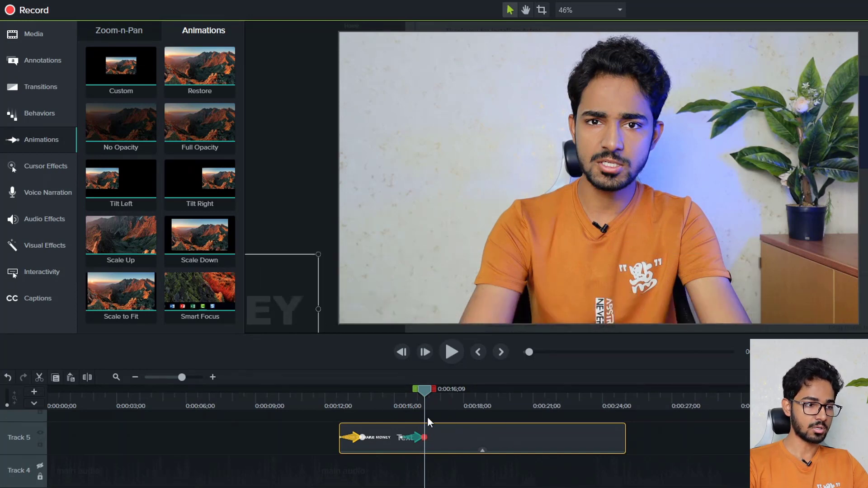
{"action": "left_click", "coordinate": [338, 387]}
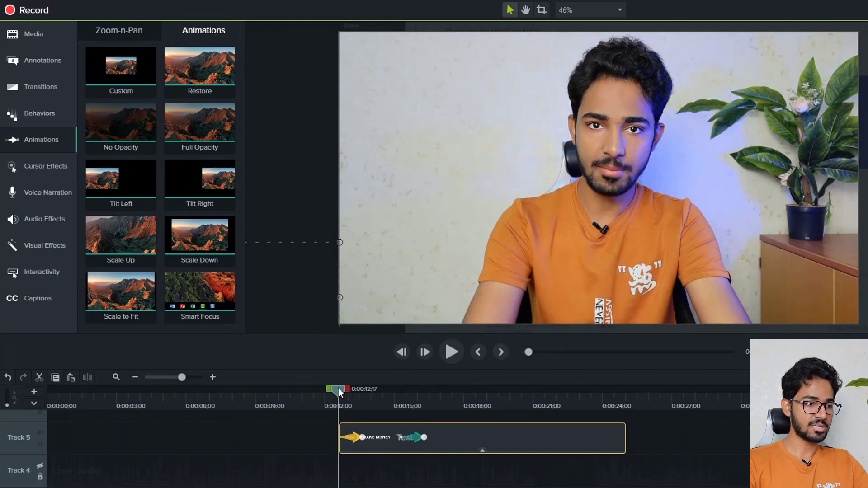
{"action": "key", "text": "space"}
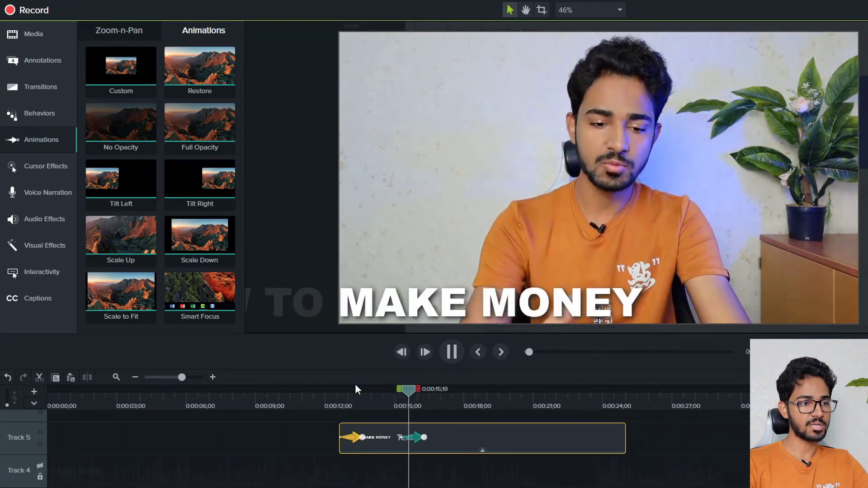
{"action": "key", "text": "space"}
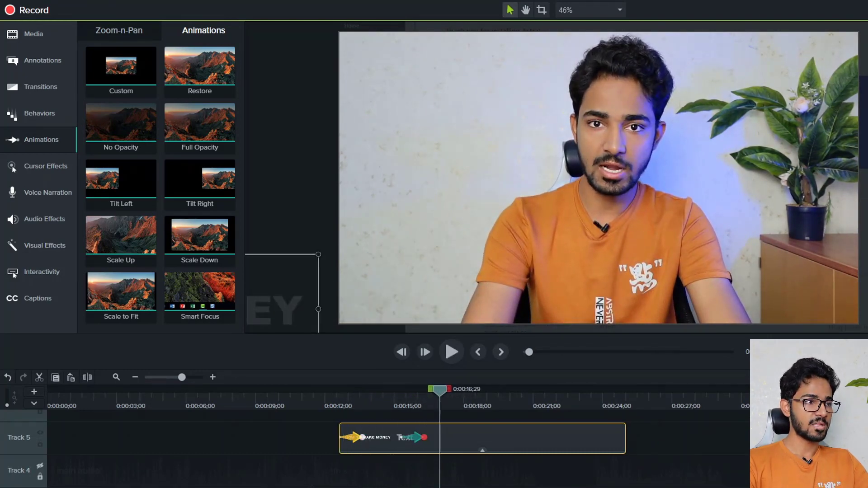
Delete both Custom animations from the text clip and remove the text clip from Track 5.
{"action": "left_click", "coordinate": [414, 435]}
{"action": "key", "text": "Delete"}
{"action": "left_click", "coordinate": [356, 437]}
{"action": "key", "text": "Delete"}
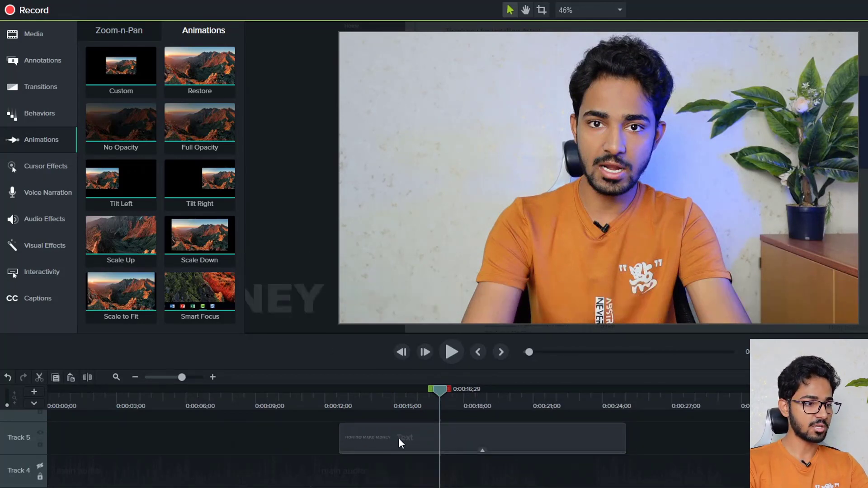
{"action": "left_click", "coordinate": [399, 441]}
{"action": "key", "text": "Delete"}
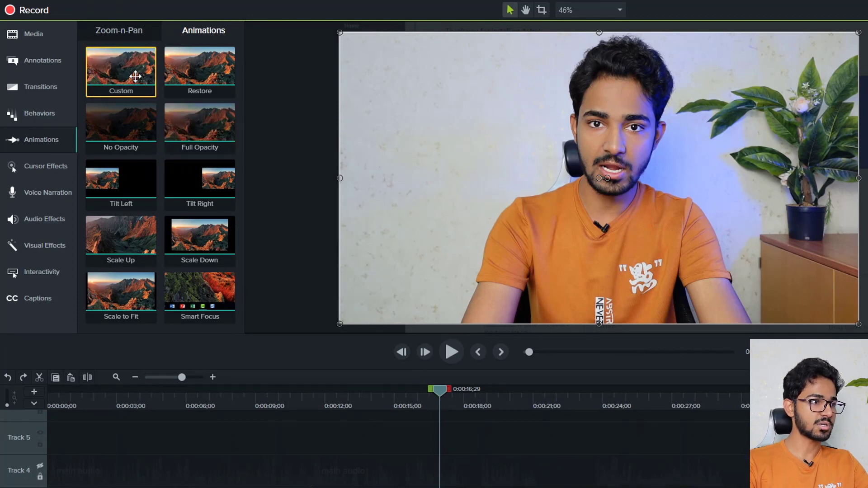
Show the cursor effects and swap the second clips so Rec 07-23-23 (Screen) is on Track 3 and C0543 on Track 2.
{"action": "left_click", "coordinate": [47, 167]}
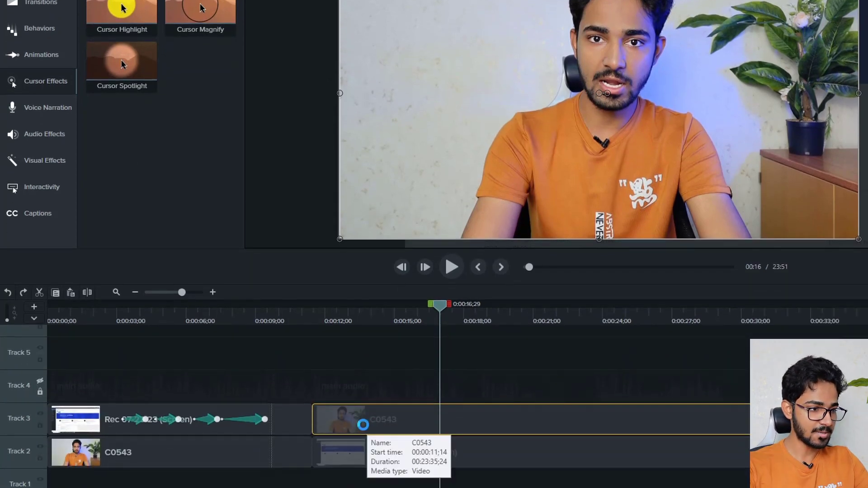
{"action": "left_click_drag", "start_coordinate": [361, 423], "coordinate": [365, 435]}
{"action": "left_click_drag", "start_coordinate": [370, 468], "coordinate": [380, 485]}
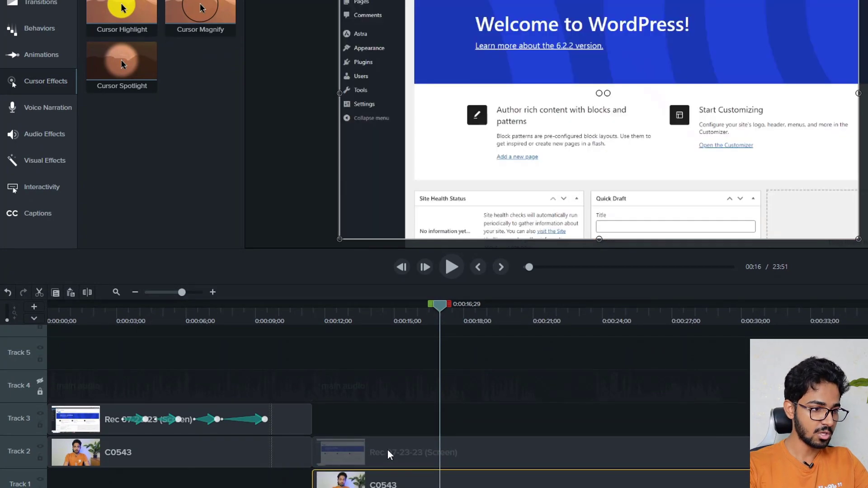
{"action": "left_click_drag", "start_coordinate": [384, 452], "coordinate": [389, 423]}
{"action": "left_click_drag", "start_coordinate": [399, 485], "coordinate": [398, 459]}
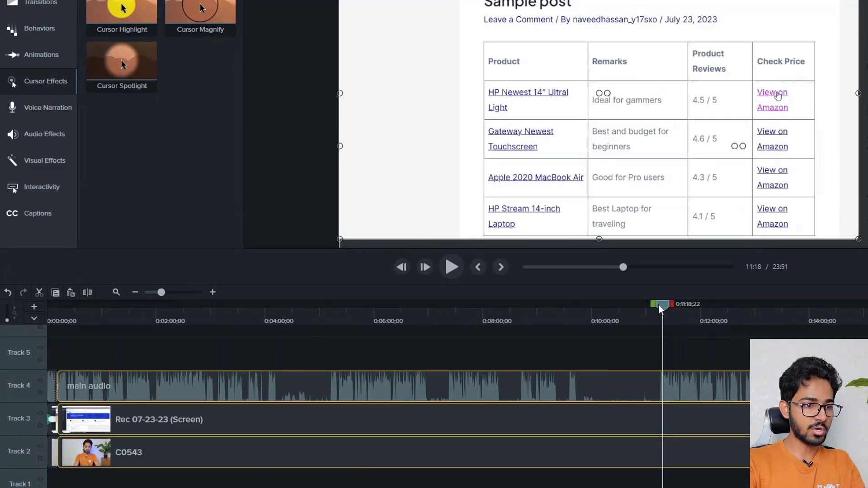
Play the sample post section of the screen recording from 0:11:19;11 to check the cursor's movement.
{"action": "left_click_drag", "start_coordinate": [660, 308], "coordinate": [663, 354]}
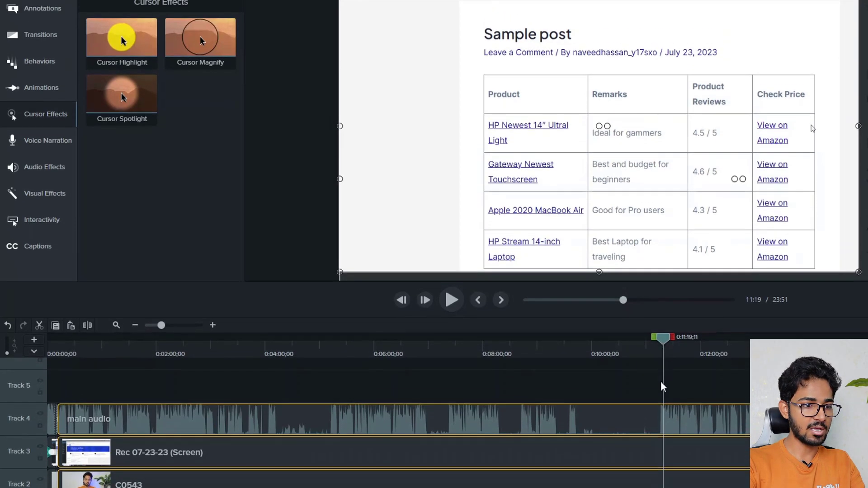
{"action": "key", "text": "space"}
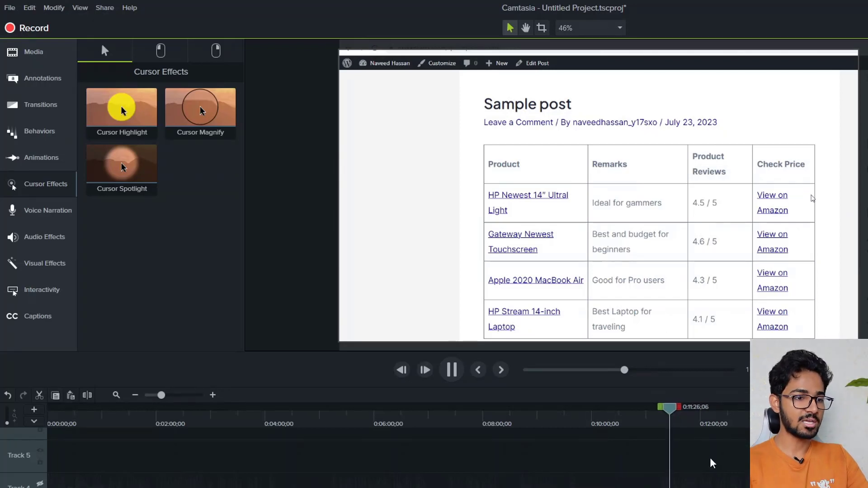
{"action": "key", "text": "space"}
Split only the Rec 07-23-23 (Screen) clip on Track 3 at 0:11:17;16.
{"action": "scroll", "coordinate": [609, 423], "scroll_direction": "up", "scroll_amount": 3}
{"action": "left_click", "coordinate": [608, 422]}
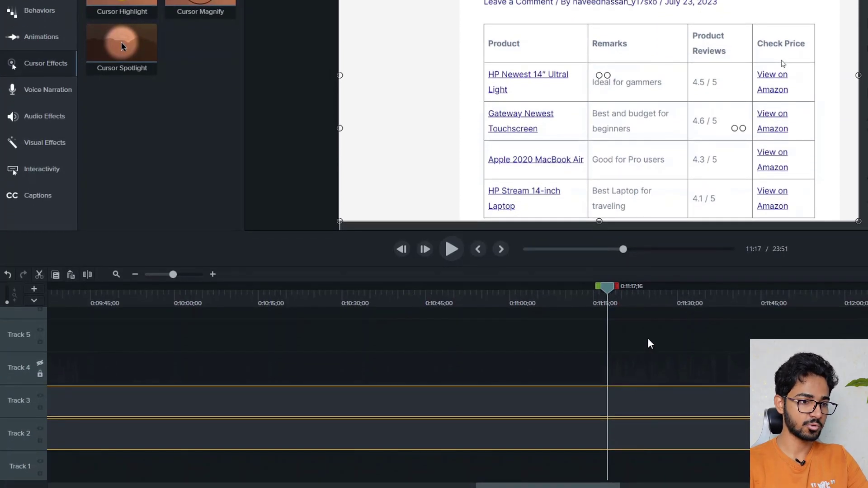
{"action": "left_click", "coordinate": [650, 343]}
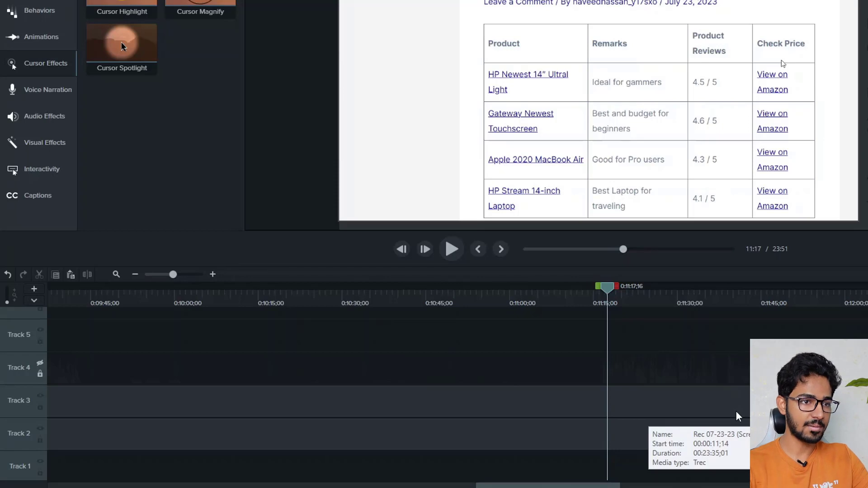
{"action": "left_click", "coordinate": [459, 398]}
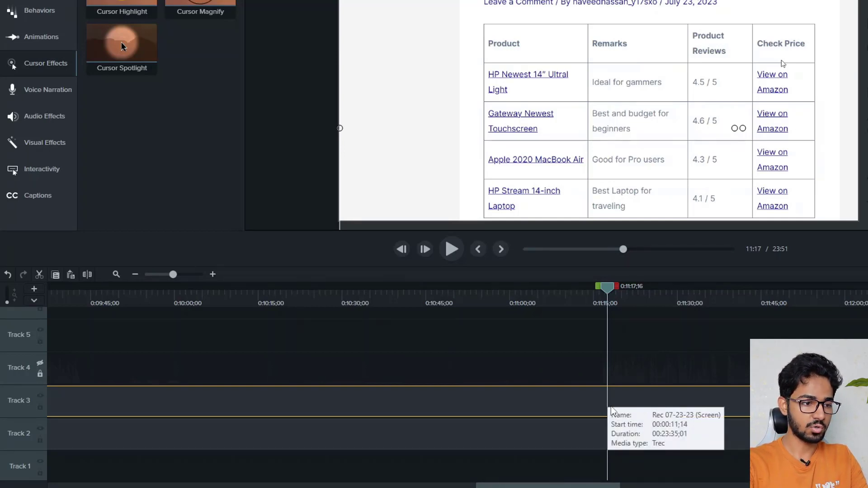
{"action": "key", "text": "s"}
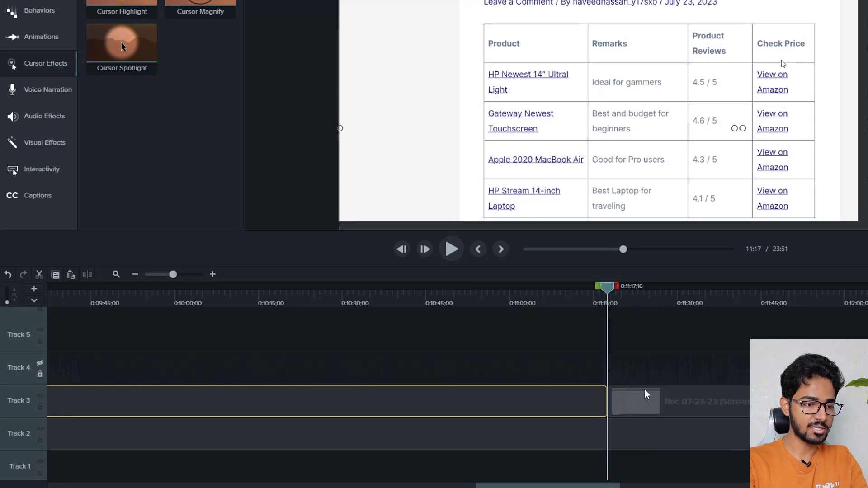
Split the Rec 07-23-23 (Screen) clip on Track 3 at 0:11:49;15 and select the segment starting at 0:11:17;16.
{"action": "left_click", "coordinate": [787, 297]}
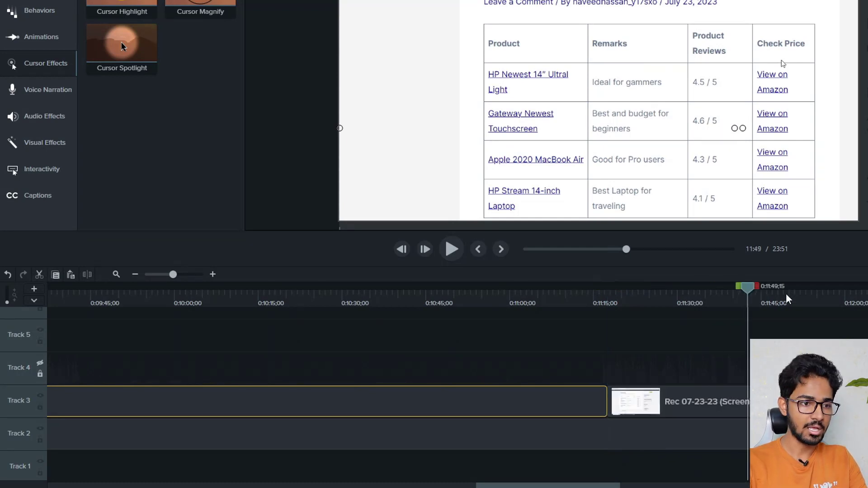
{"action": "key", "text": "Delete"}
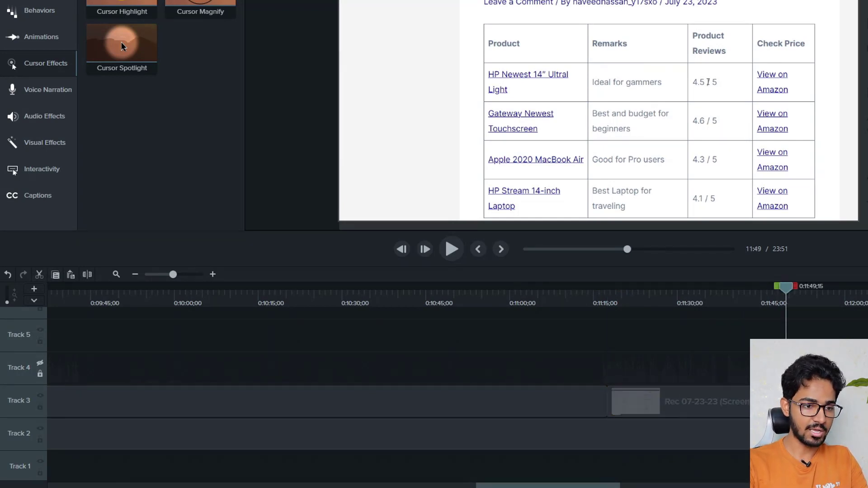
{"action": "left_click", "coordinate": [692, 411]}
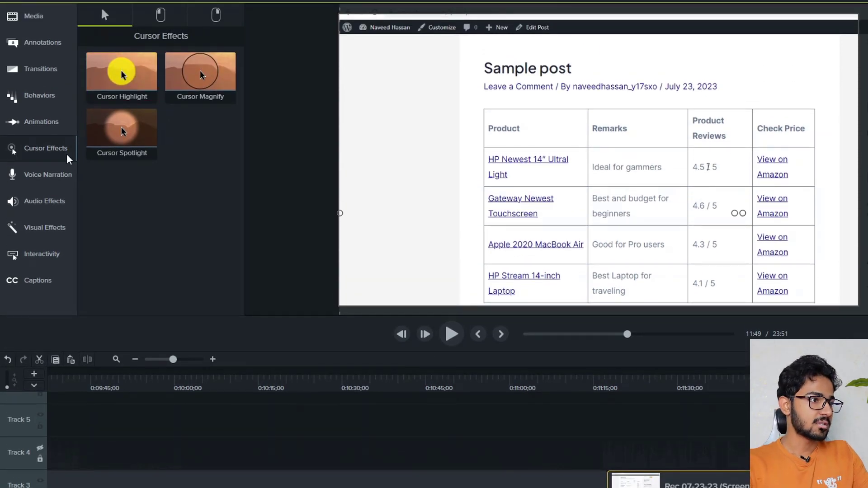
Look through the Left Click and Right Click effects and return to the general cursor effects.
{"action": "left_click", "coordinate": [159, 14]}
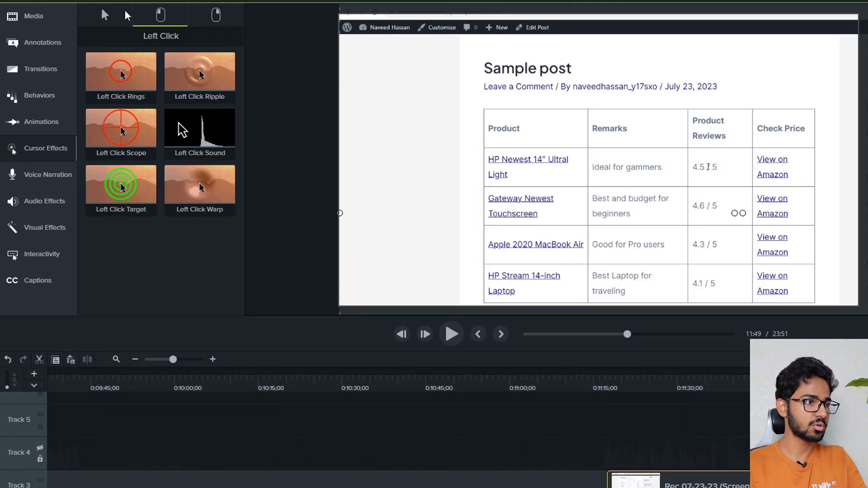
{"action": "left_click", "coordinate": [219, 18]}
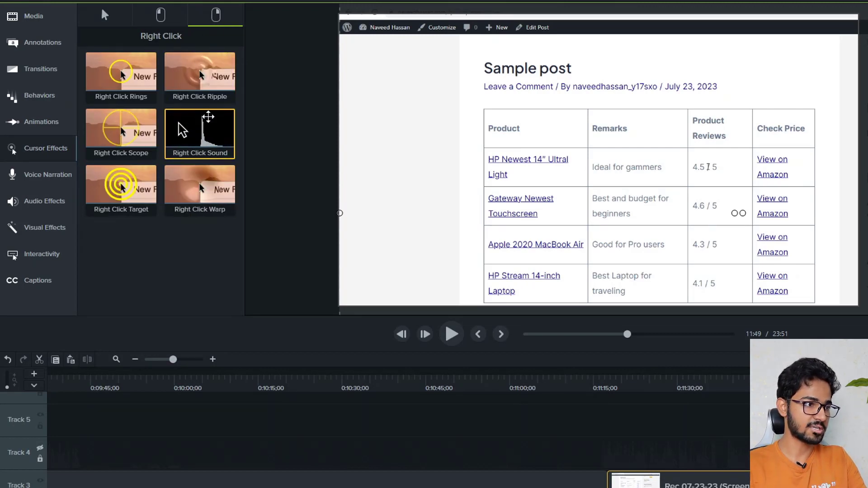
{"action": "left_click", "coordinate": [113, 19]}
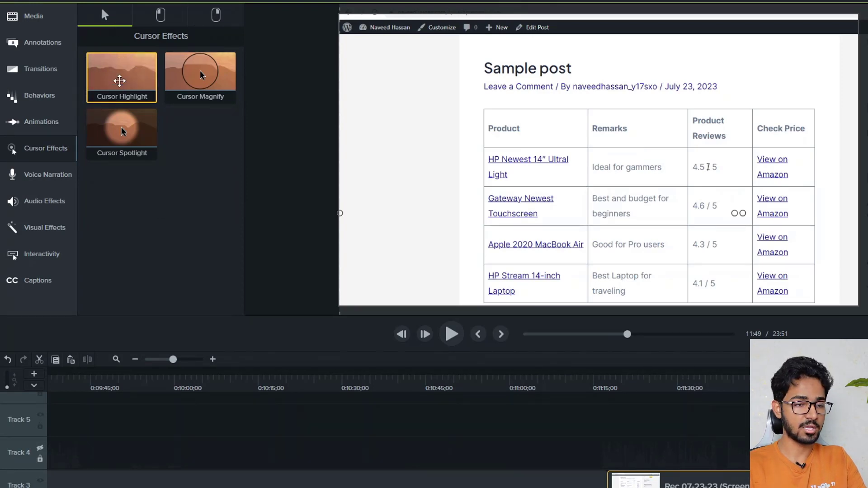
Apply Cursor Highlight to the short Rec 07-23-23 (Screen) segment on Track 3 and play it back from its start.
{"action": "left_click_drag", "start_coordinate": [121, 85], "coordinate": [672, 487]}
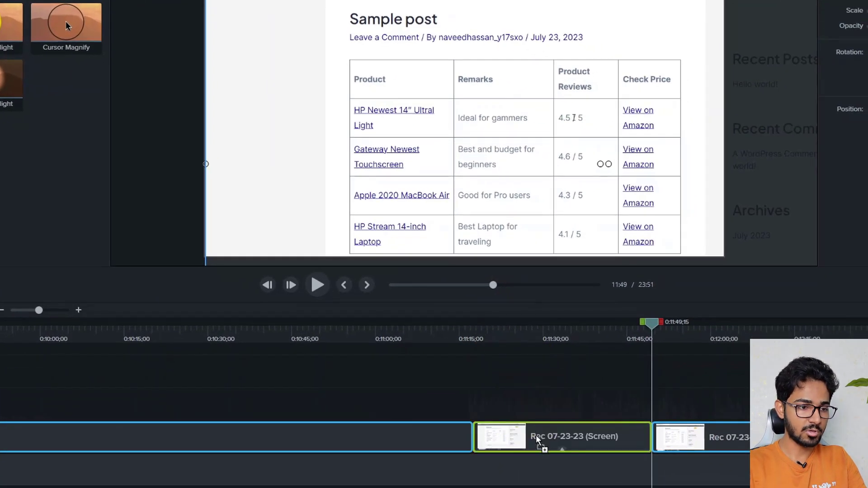
{"action": "left_click_drag", "start_coordinate": [538, 440], "coordinate": [538, 441]}
{"action": "left_click", "coordinate": [533, 337]}
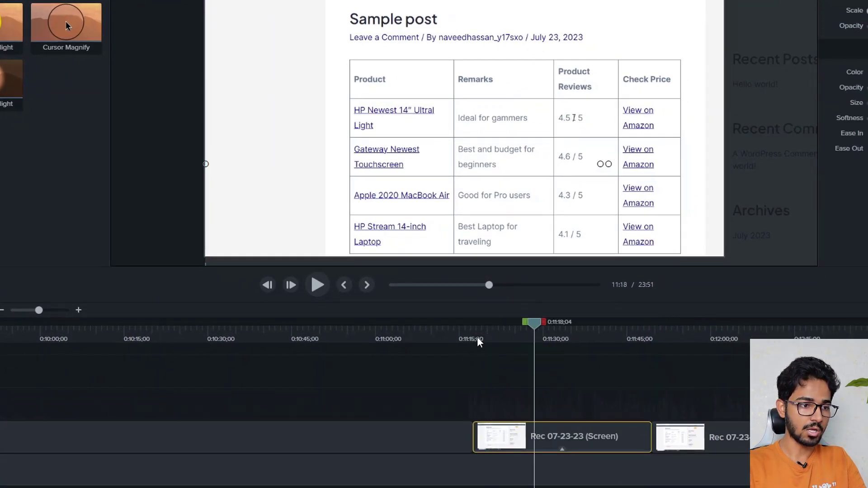
{"action": "left_click", "coordinate": [477, 337]}
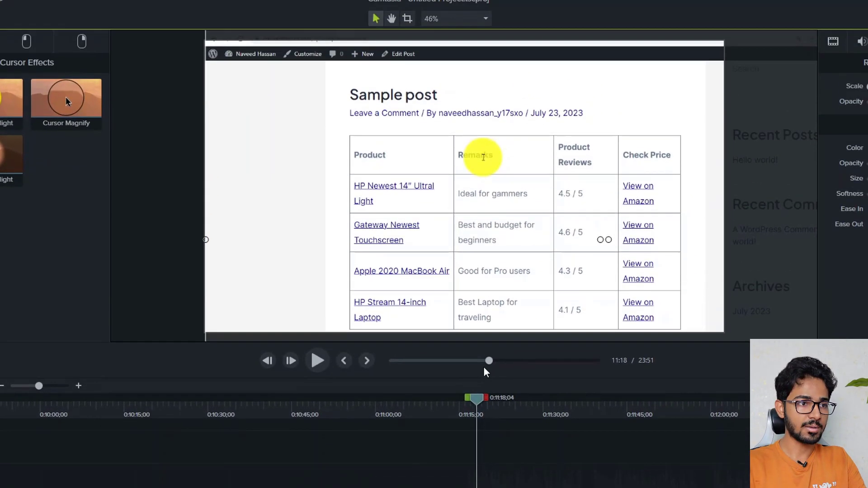
{"action": "key", "text": "space"}
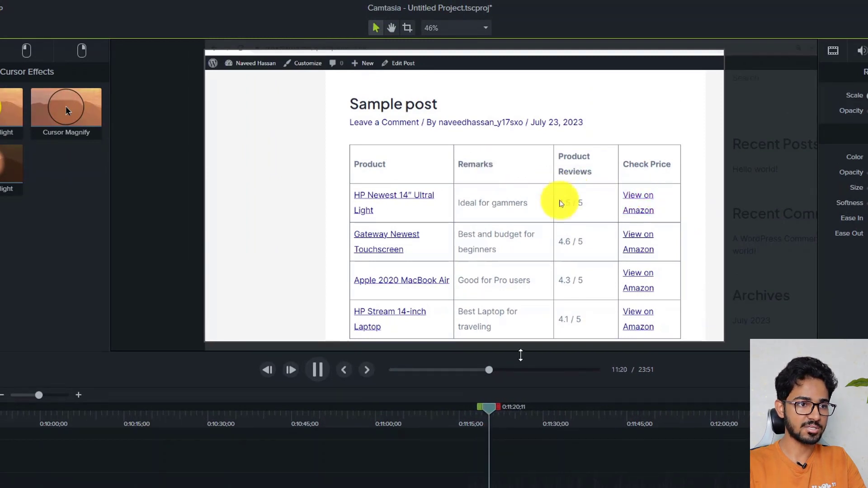
{"action": "key", "text": "space"}
{"action": "key", "text": "space"}
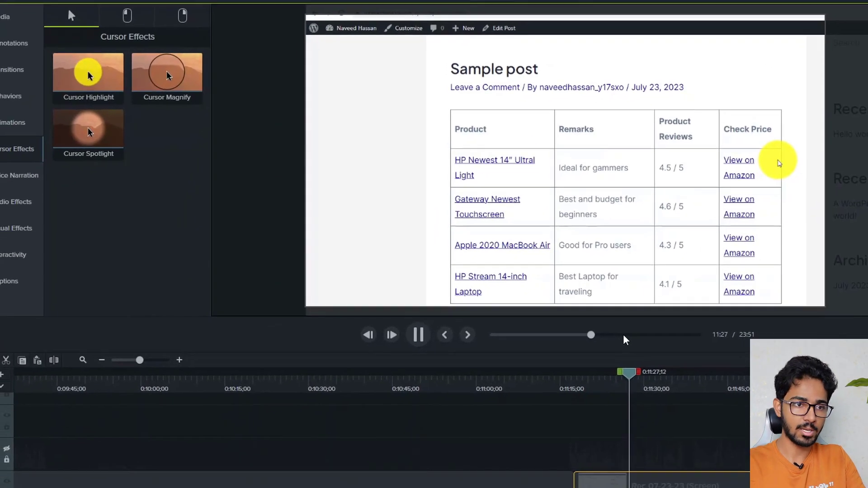
{"action": "key", "text": "space"}
Apply Cursor Spotlight to the same segment, play it back near its start, and remove the effect.
{"action": "left_click_drag", "start_coordinate": [96, 129], "coordinate": [655, 480]}
{"action": "key", "text": "space"}
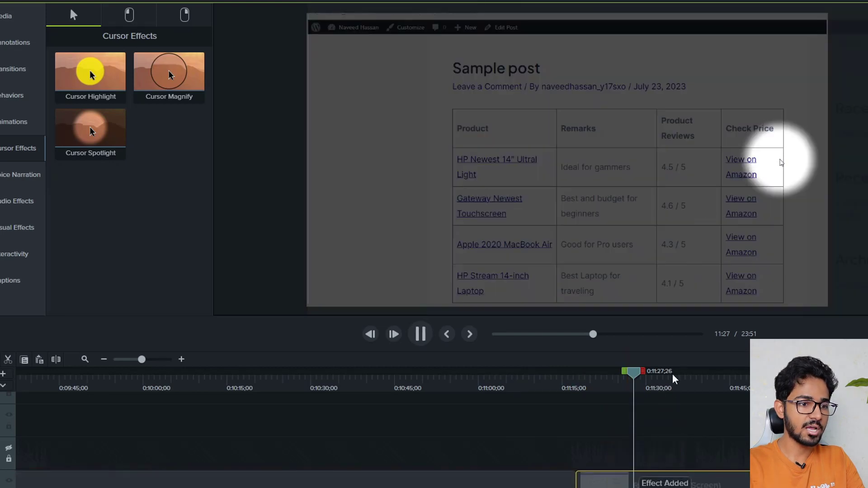
{"action": "key", "text": "space"}
{"action": "left_click", "coordinate": [588, 382]}
{"action": "key", "text": "space"}
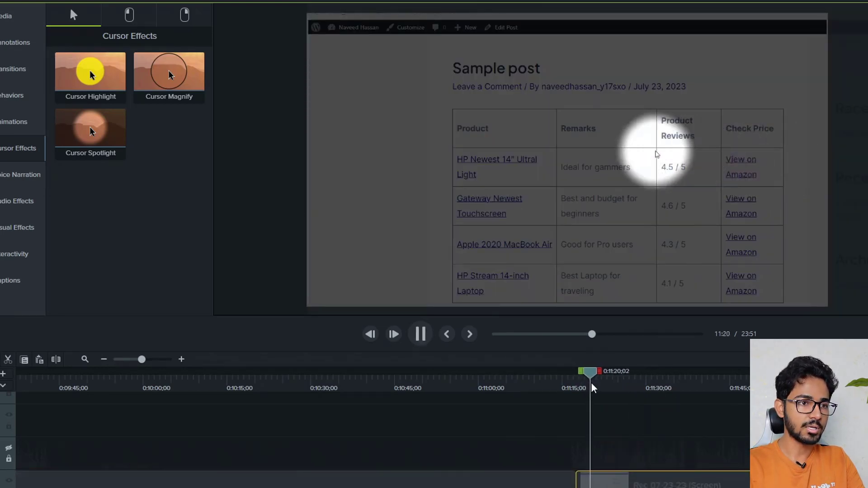
{"action": "left_click", "coordinate": [461, 159]}
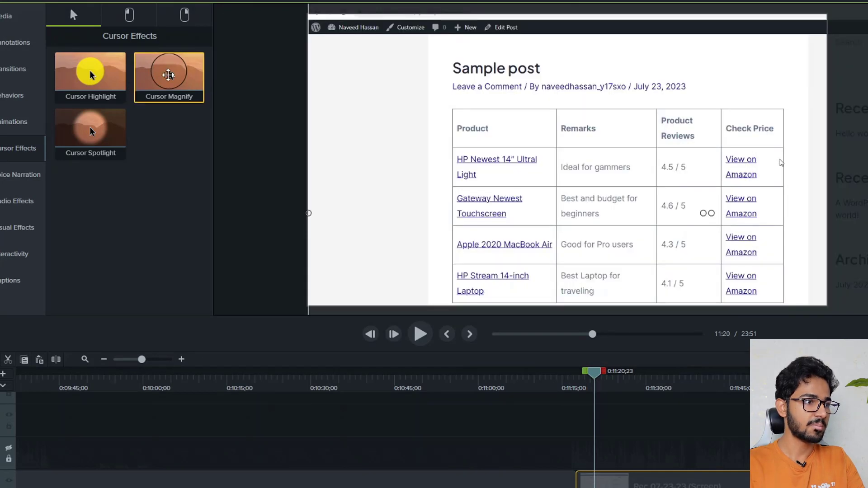
Apply Cursor Magnify to the segment and play it back from 0:11:17;28 to check the magnified cursor area.
{"action": "left_click_drag", "start_coordinate": [169, 75], "coordinate": [651, 480]}
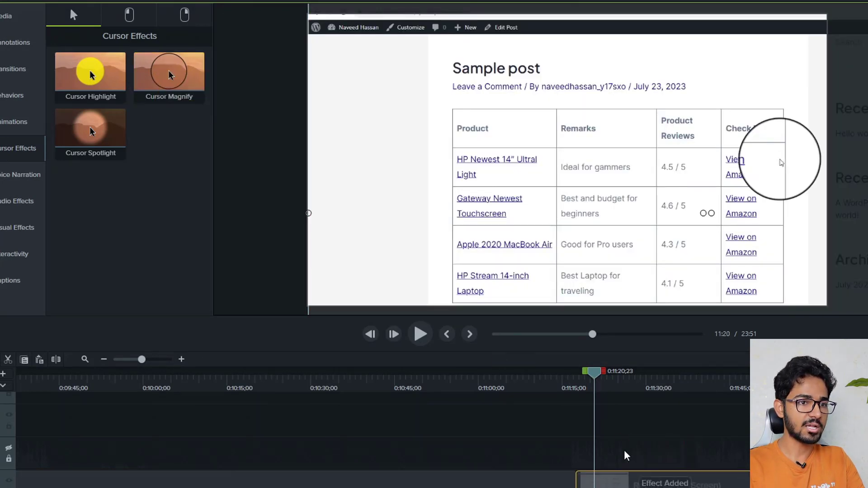
{"action": "left_click", "coordinate": [583, 380]}
{"action": "key", "text": "space"}
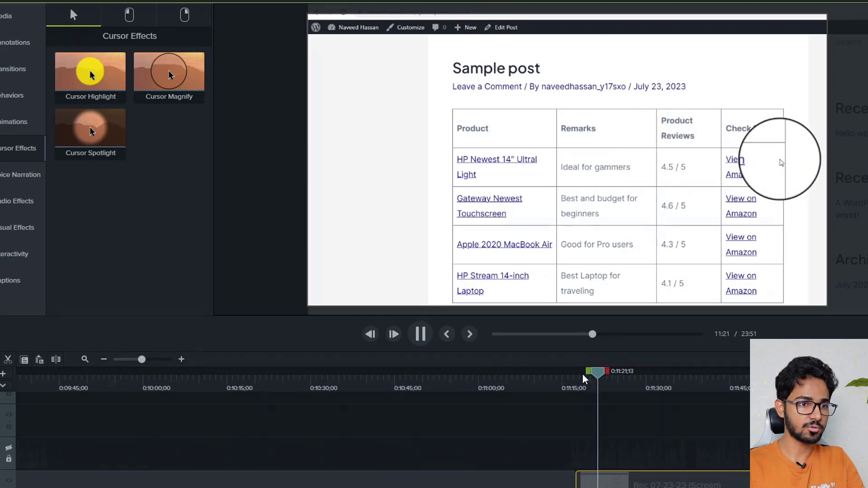
{"action": "key", "text": "space"}
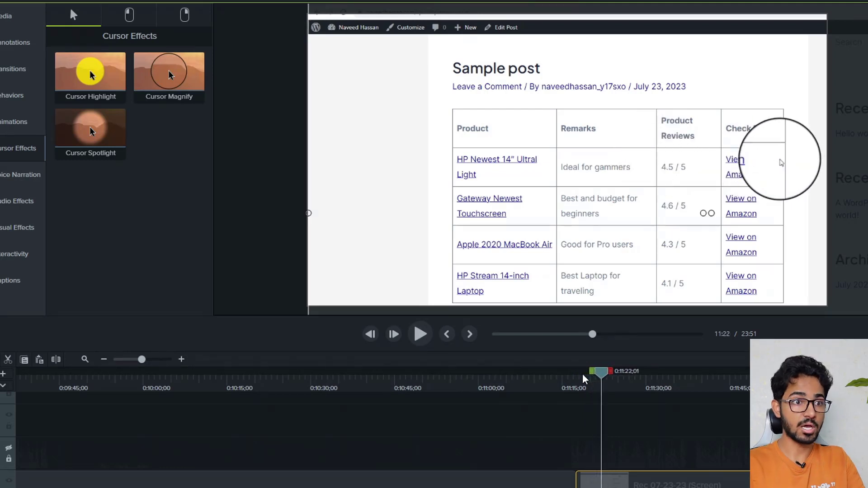
{"action": "left_click", "coordinate": [581, 382]}
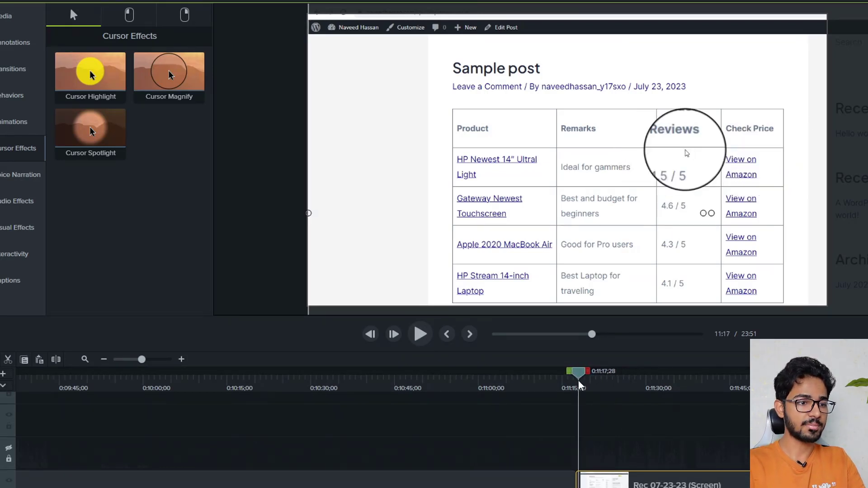
{"action": "key", "text": "space"}
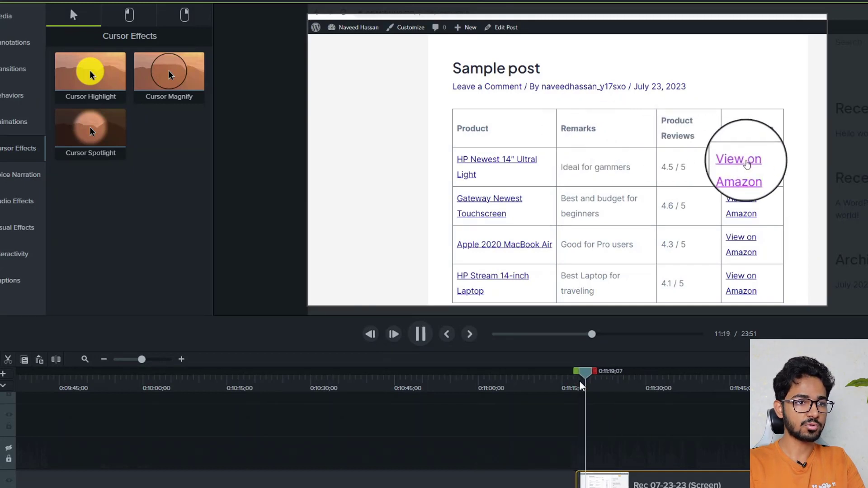
{"action": "key", "text": "space"}
Compare the left and right click effects and apply Left Click Sound to the short Rec 07-23-23 (Screen) segment.
{"action": "left_click", "coordinate": [129, 14]}
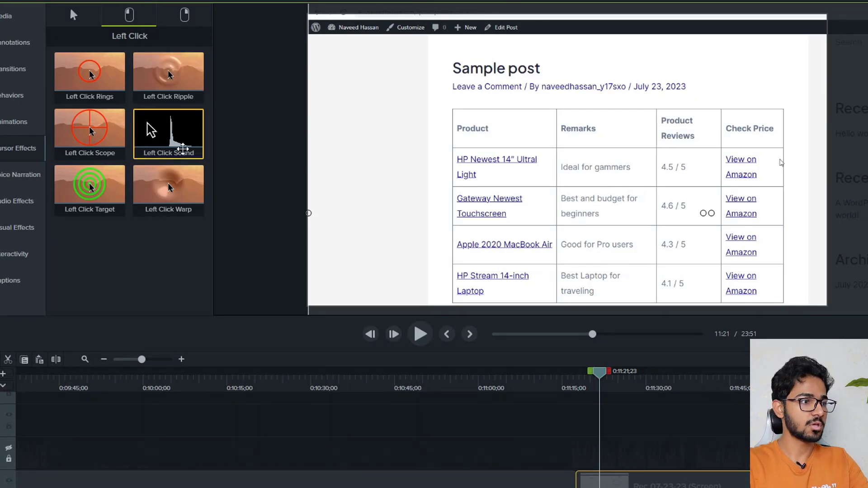
{"action": "left_click", "coordinate": [181, 15]}
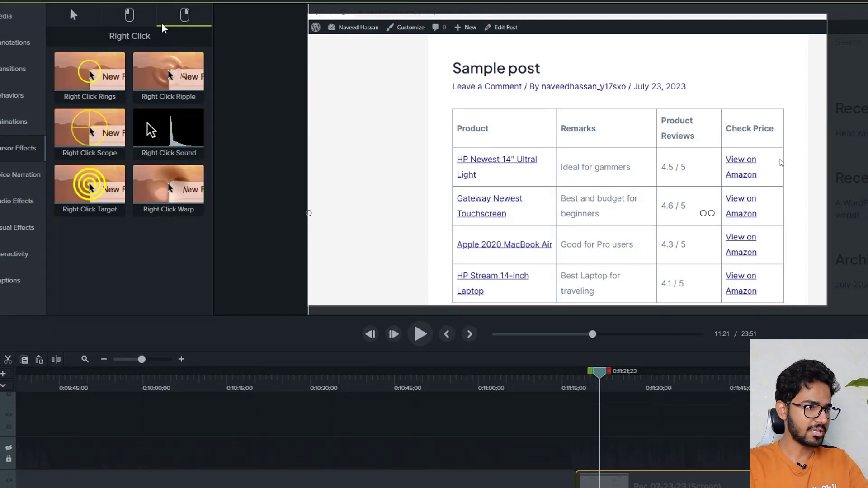
{"action": "left_click", "coordinate": [130, 16]}
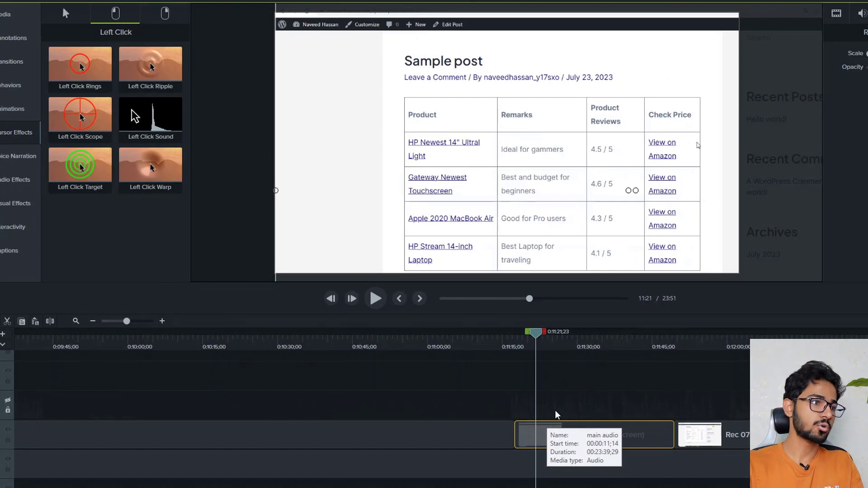
{"action": "left_click_drag", "start_coordinate": [145, 116], "coordinate": [576, 441]}
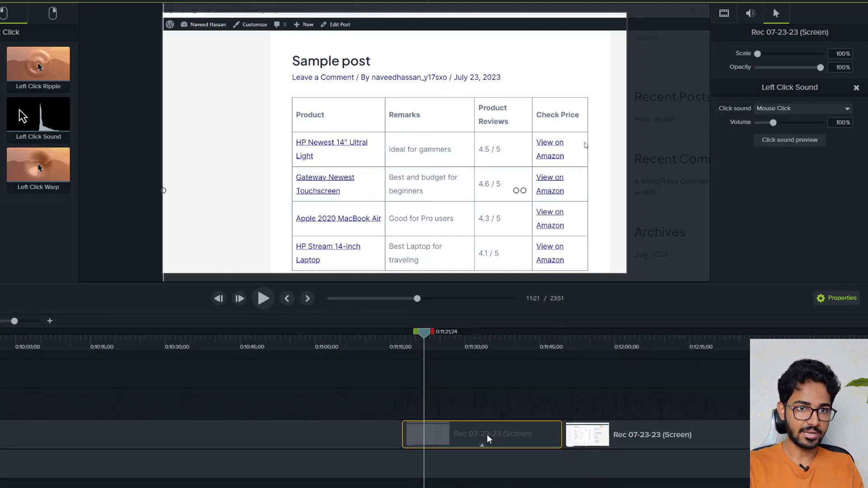
Raise the Left Click Sound volume to 323% and bring it back down to a low level.
{"action": "left_click_drag", "start_coordinate": [773, 122], "coordinate": [778, 123]}
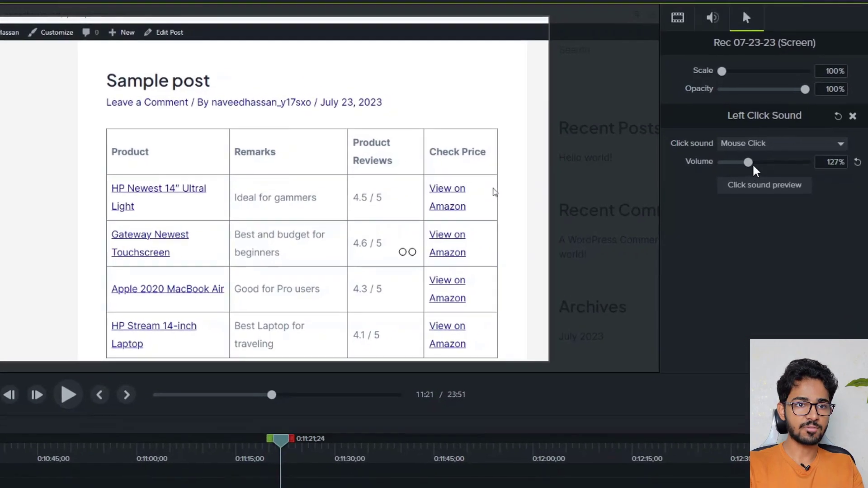
{"action": "left_click_drag", "start_coordinate": [753, 166], "coordinate": [789, 164]}
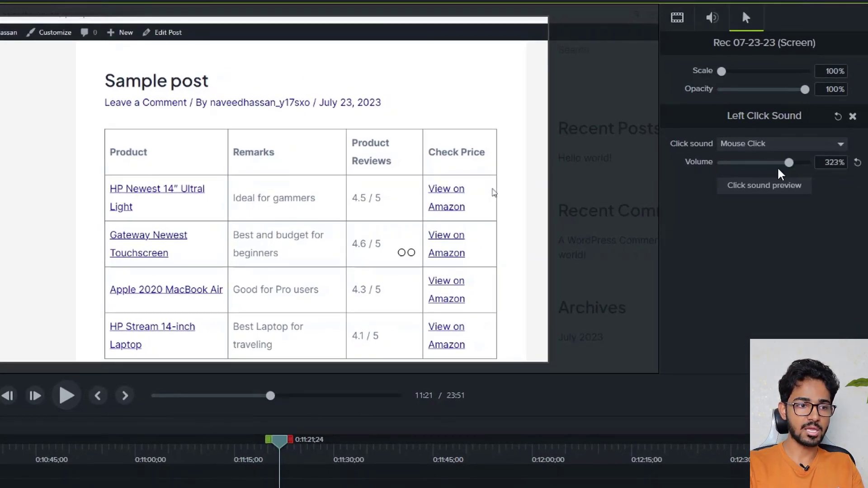
{"action": "left_click", "coordinate": [741, 163]}
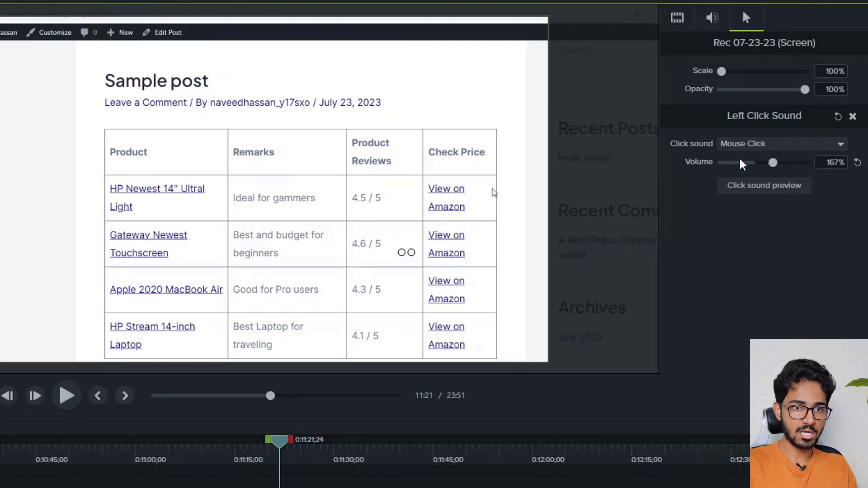
{"action": "left_click", "coordinate": [732, 164]}
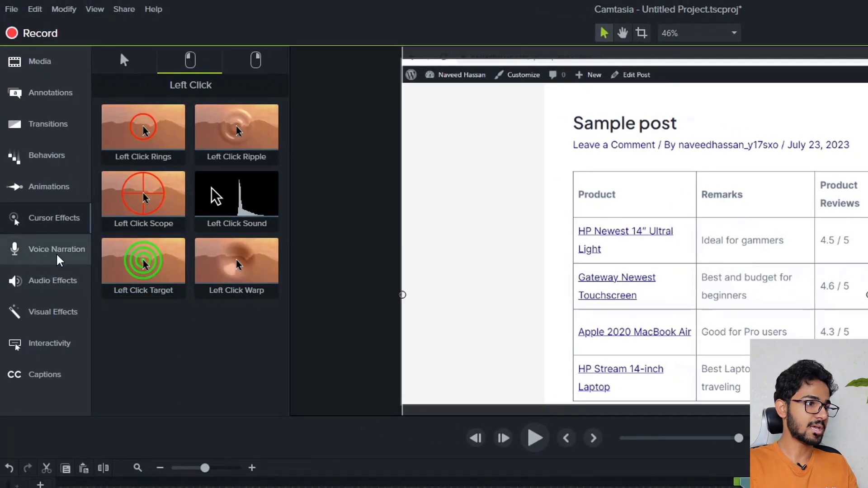
Open Voice Narration, position the playhead at 0:10:16;15, and check the microphone choice and script area.
{"action": "left_click", "coordinate": [54, 252]}
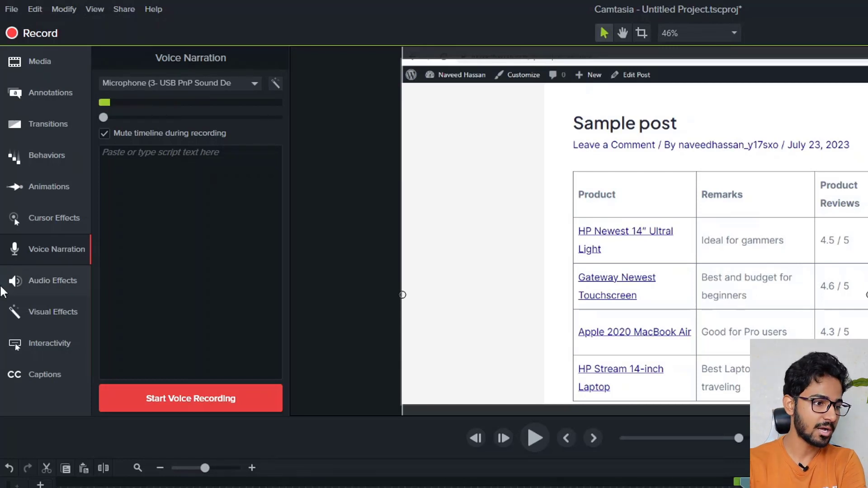
{"action": "left_click", "coordinate": [315, 482]}
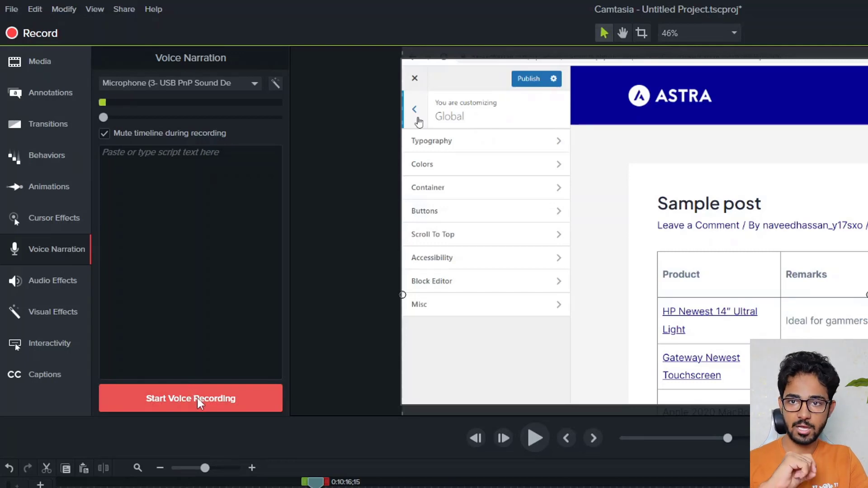
{"action": "left_click", "coordinate": [163, 83]}
{"action": "left_click", "coordinate": [162, 276]}
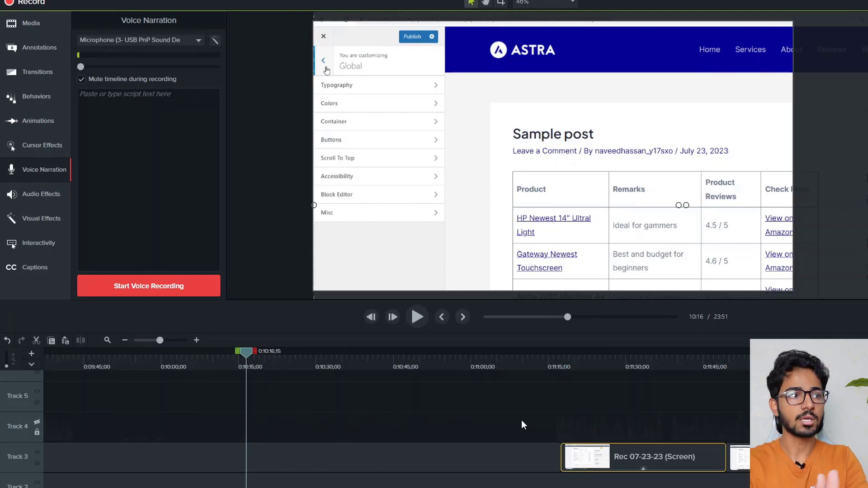
Show the audio effects including Noise Removal, and enable and unlock Track 4.
{"action": "left_click", "coordinate": [21, 193]}
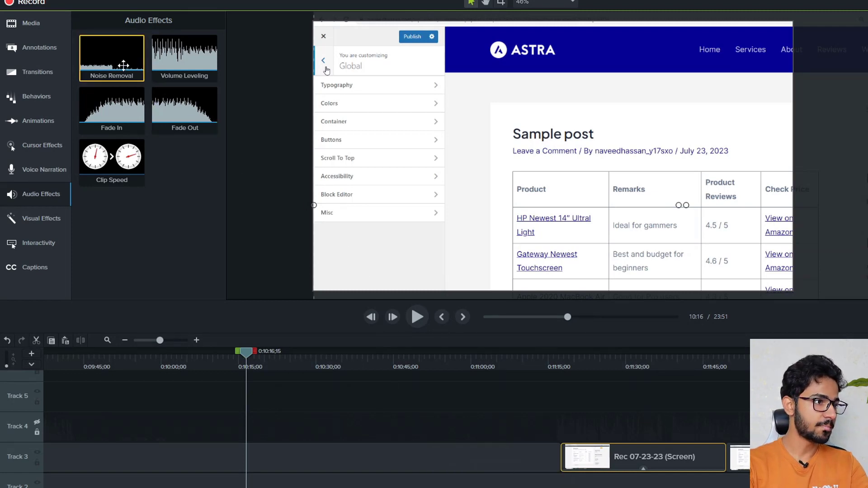
{"action": "mouse_move", "coordinate": [111, 57]}
{"action": "left_mouse_down"}
{"action": "mouse_move", "coordinate": [262, 426]}
{"action": "mouse_move", "coordinate": [174, 237]}
{"action": "mouse_move", "coordinate": [124, 52]}
{"action": "left_mouse_up"}
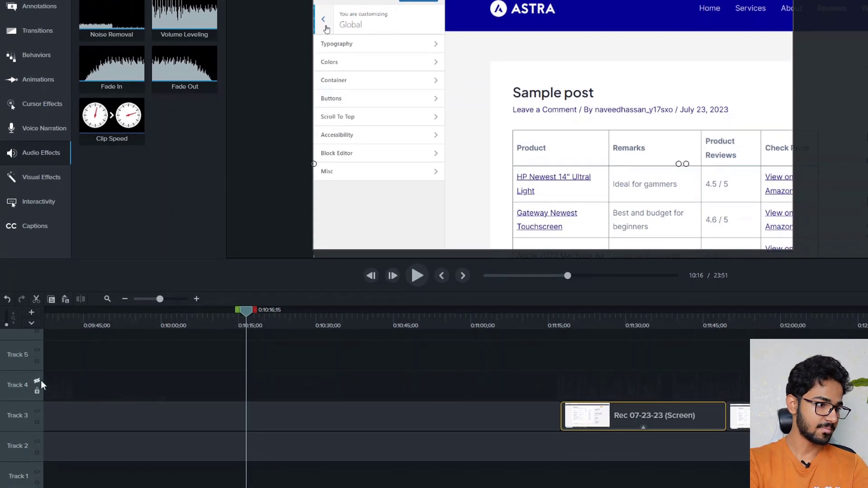
{"action": "left_click", "coordinate": [39, 381]}
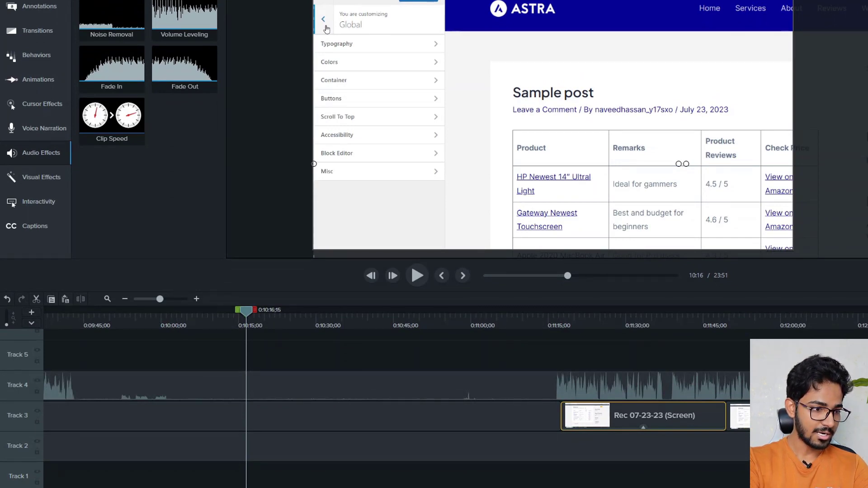
Position the playhead at 0:08:14;22 within the audio waveform on Track 4.
{"action": "scroll", "coordinate": [407, 407], "scroll_direction": "left", "scroll_amount": 3}
{"action": "scroll", "coordinate": [410, 484], "scroll_direction": "left", "scroll_amount": 20}
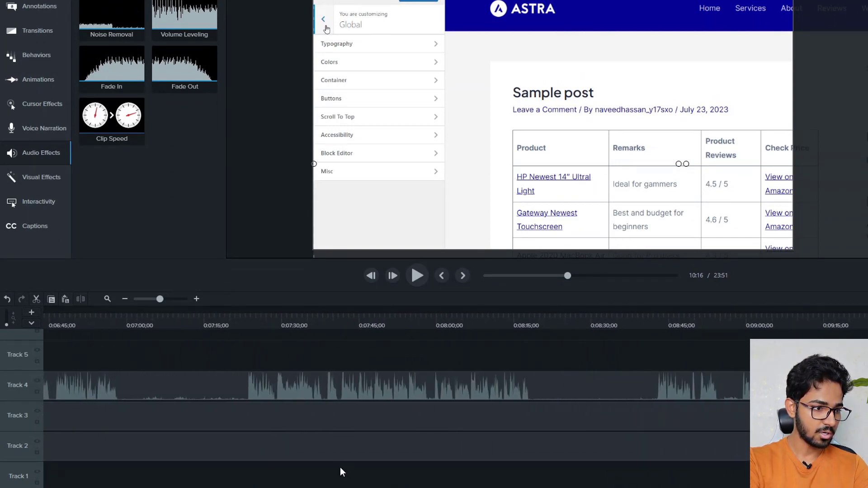
{"action": "left_click", "coordinate": [634, 319]}
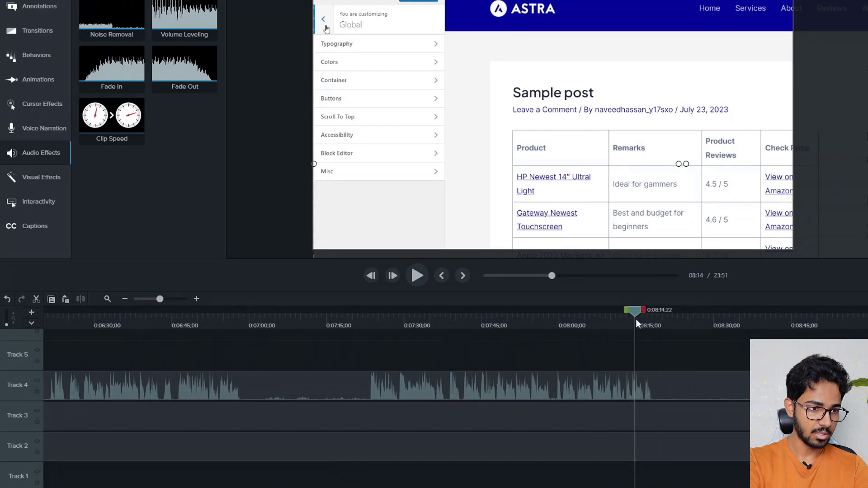
Cut the Track 4 audio at 0:08:18;03 with a Fade Out on the part before the cut, and preview its ending.
{"action": "left_click_drag", "start_coordinate": [639, 324], "coordinate": [693, 390]}
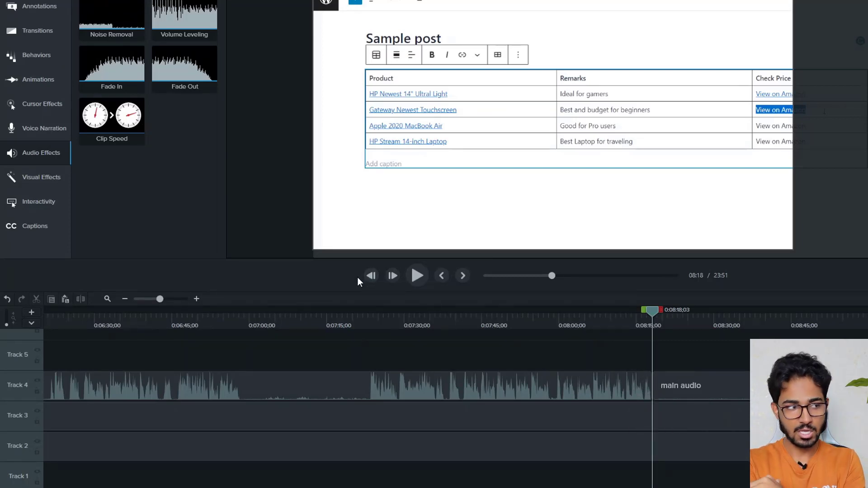
{"action": "left_click_drag", "start_coordinate": [186, 72], "coordinate": [637, 386]}
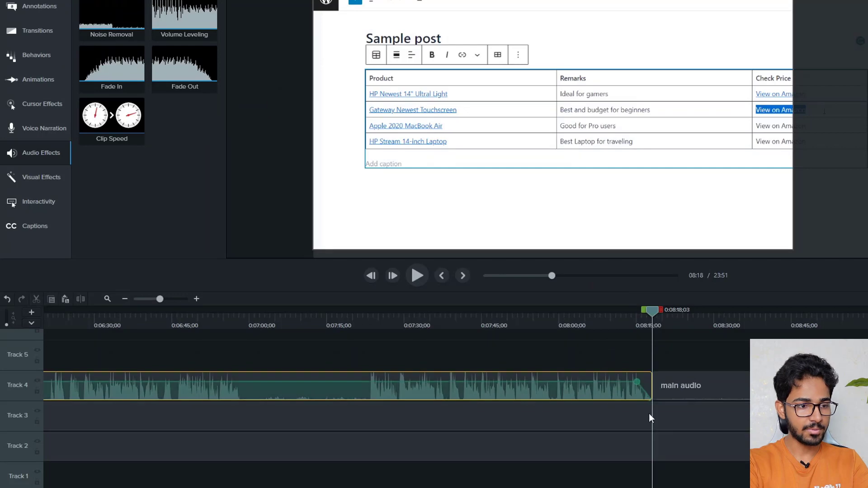
{"action": "left_click", "coordinate": [630, 318]}
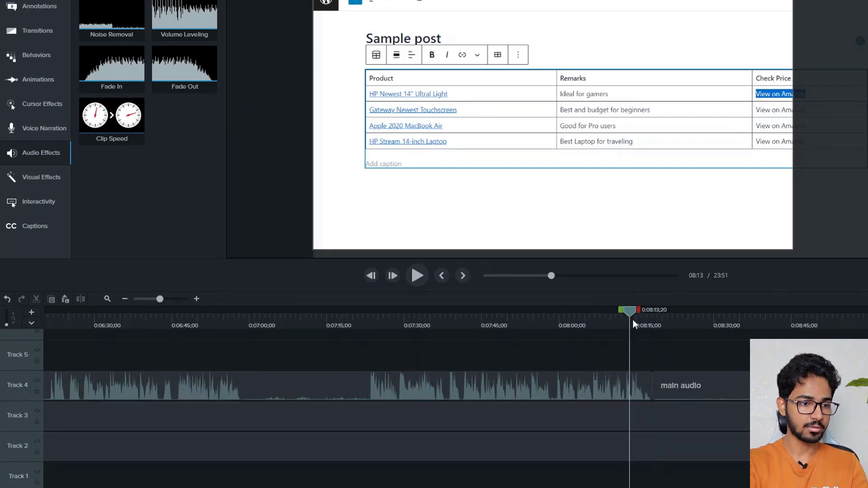
{"action": "key", "text": "space"}
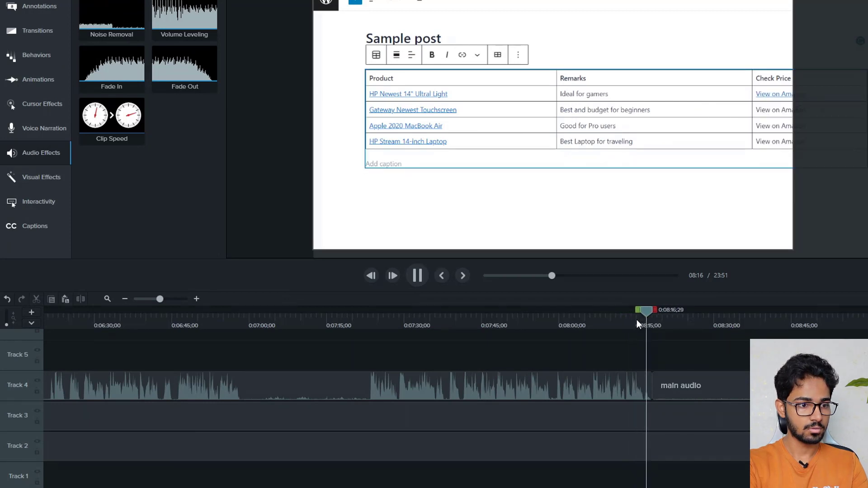
{"action": "key", "text": "space"}
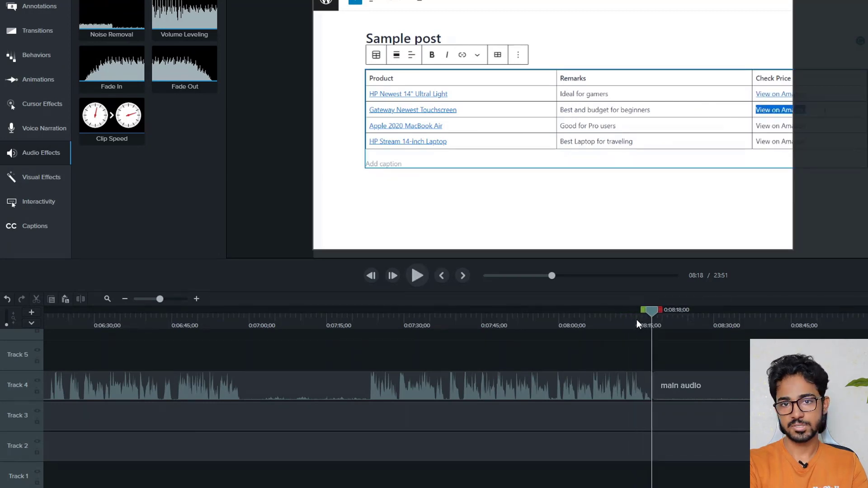
Split the Track 4 audio at 0:07:23;06 with a Fade In on the part after the cut, and preview its beginning.
{"action": "left_click_drag", "start_coordinate": [397, 326], "coordinate": [370, 326]}
{"action": "left_click", "coordinate": [425, 394]}
{"action": "key", "text": "s"}
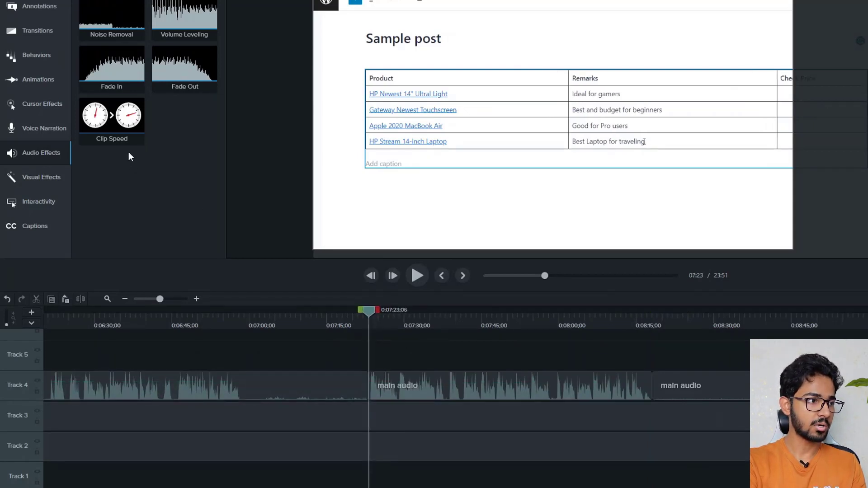
{"action": "left_click_drag", "start_coordinate": [112, 71], "coordinate": [394, 382]}
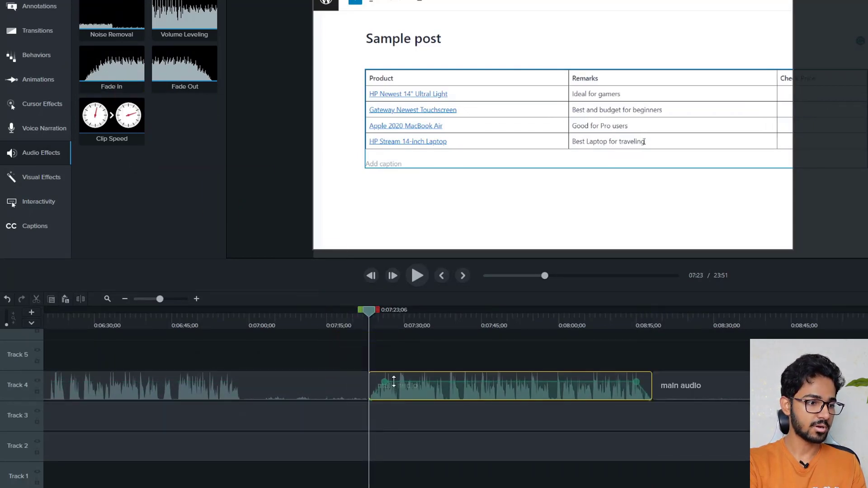
{"action": "key", "text": "space"}
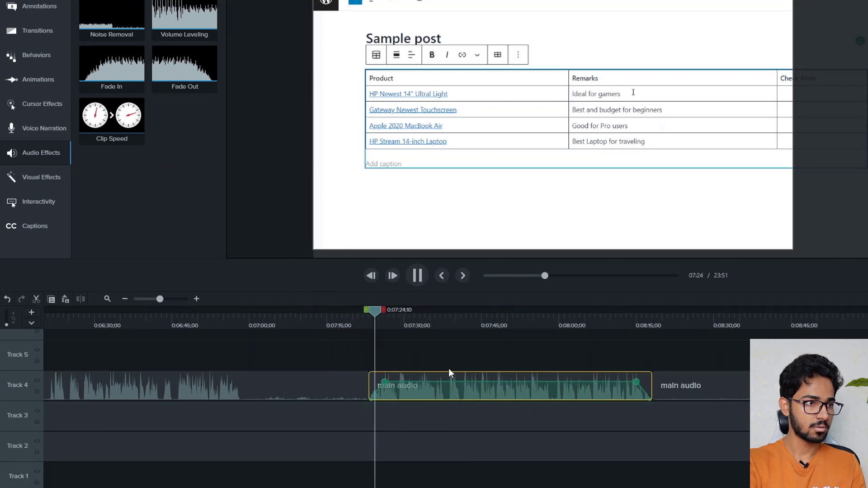
{"action": "key", "text": "space"}
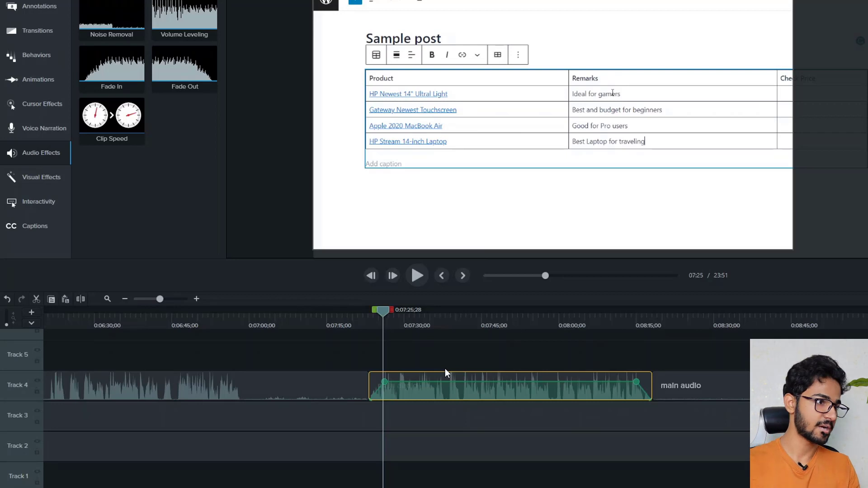
Add Clip Speed to the faded audio clip on Track 4 and set its duration to 20 seconds and 0 frames.
{"action": "left_click_drag", "start_coordinate": [111, 119], "coordinate": [121, 134]}
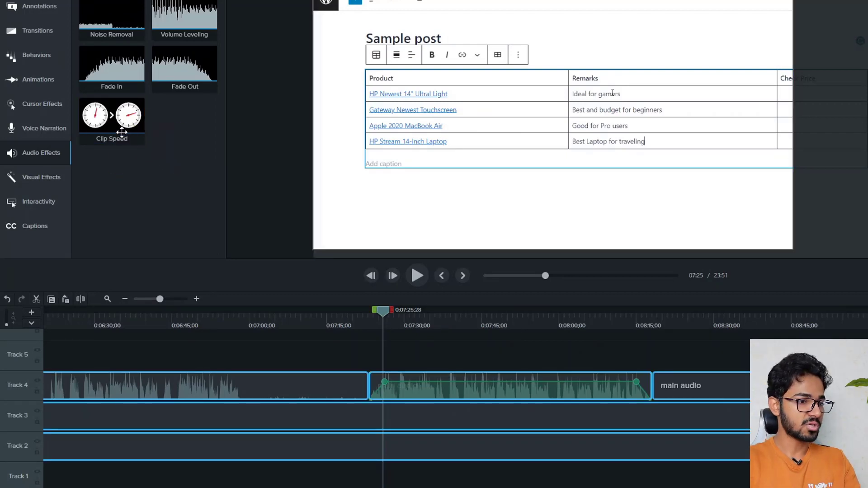
{"action": "left_click", "coordinate": [467, 360]}
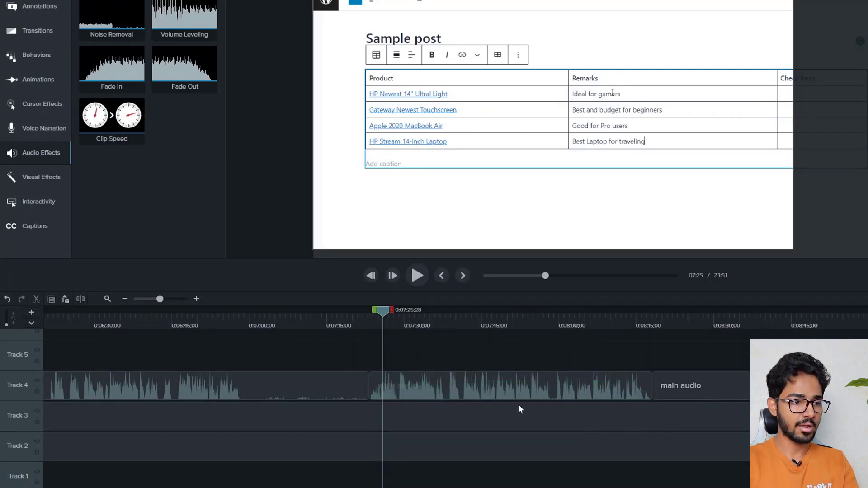
{"action": "right_click", "coordinate": [487, 386]}
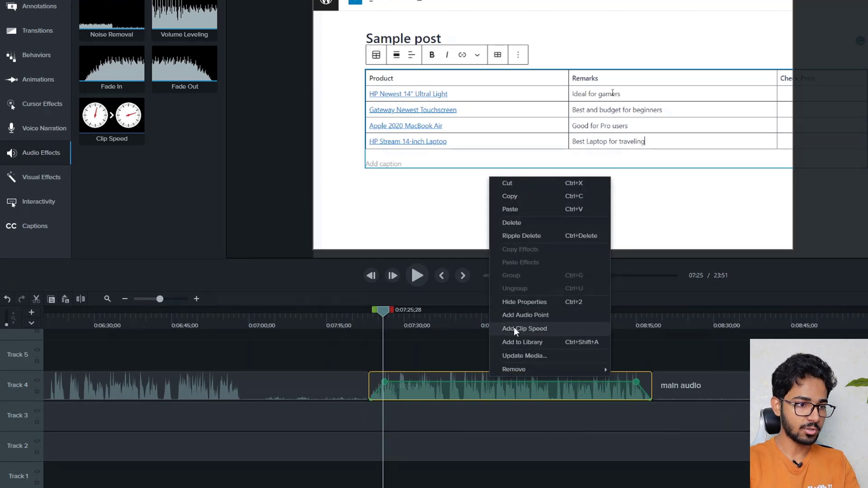
{"action": "left_click", "coordinate": [539, 325]}
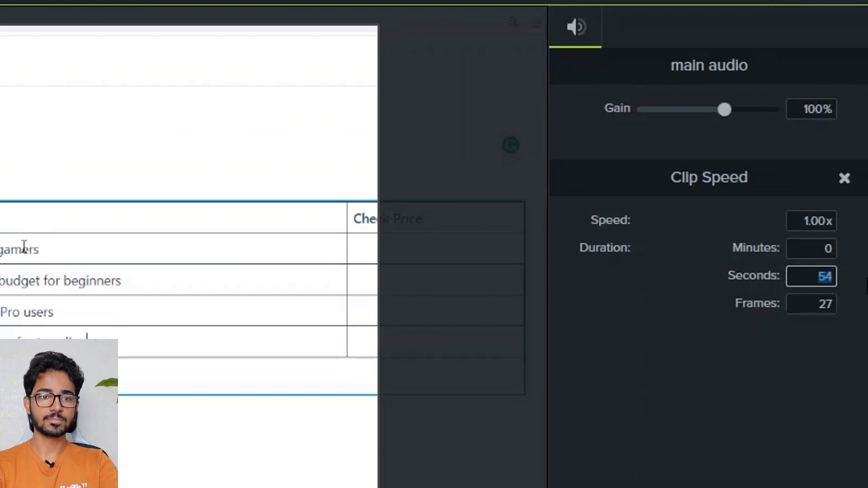
{"action": "key", "text": "Tab"}
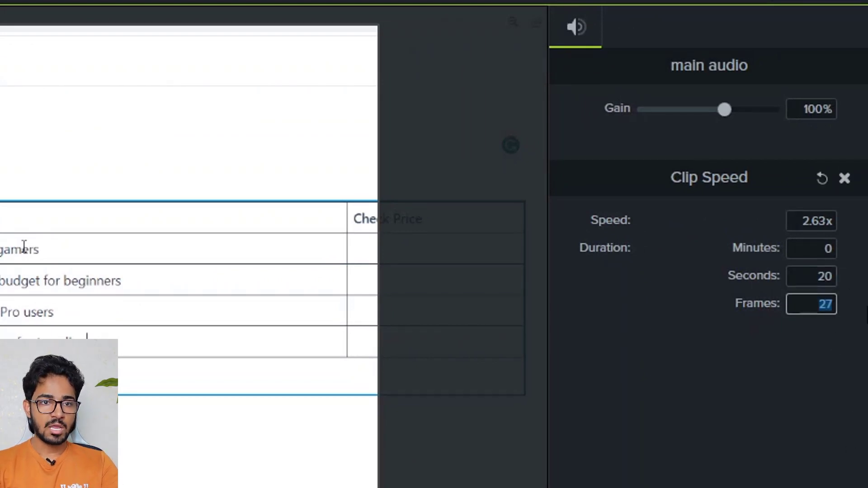
{"action": "type", "text": "0"}
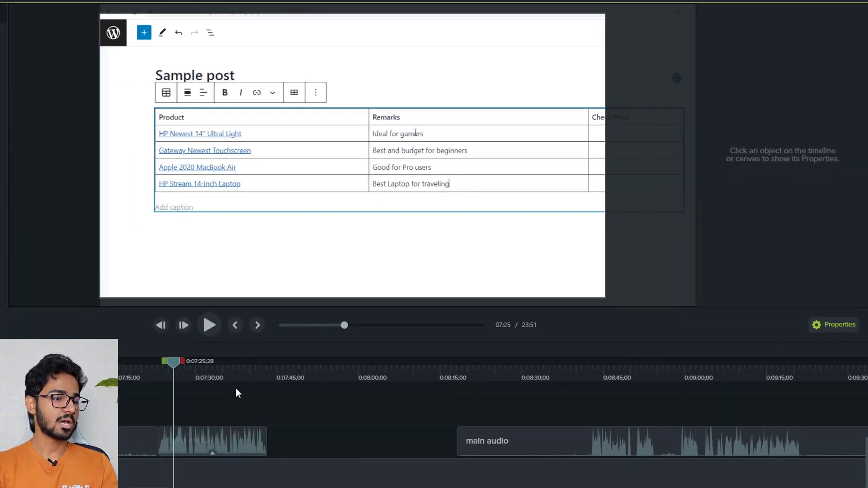
Play back the sped-up audio clip and undo its clip speed change.
{"action": "key", "text": "space"}
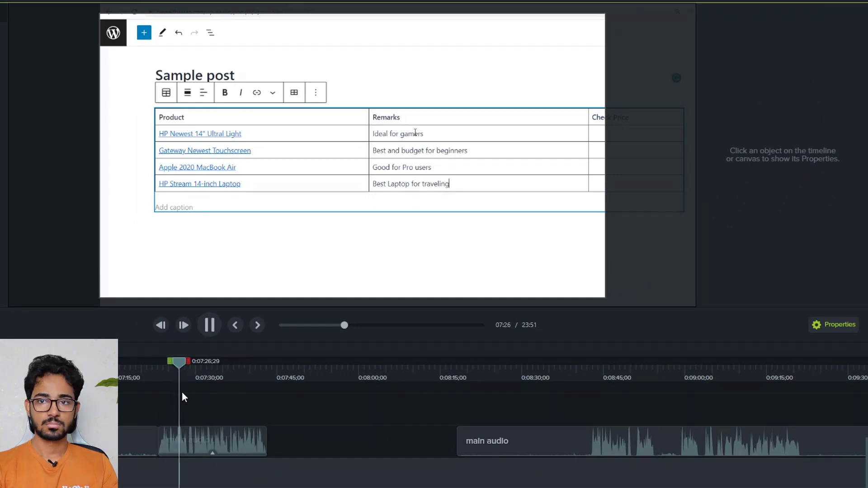
{"action": "key", "text": "space"}
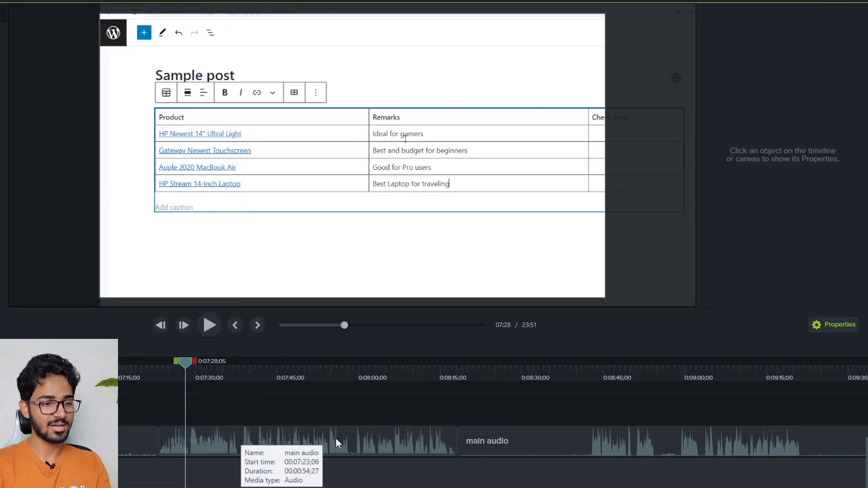
{"action": "left_click", "coordinate": [335, 439]}
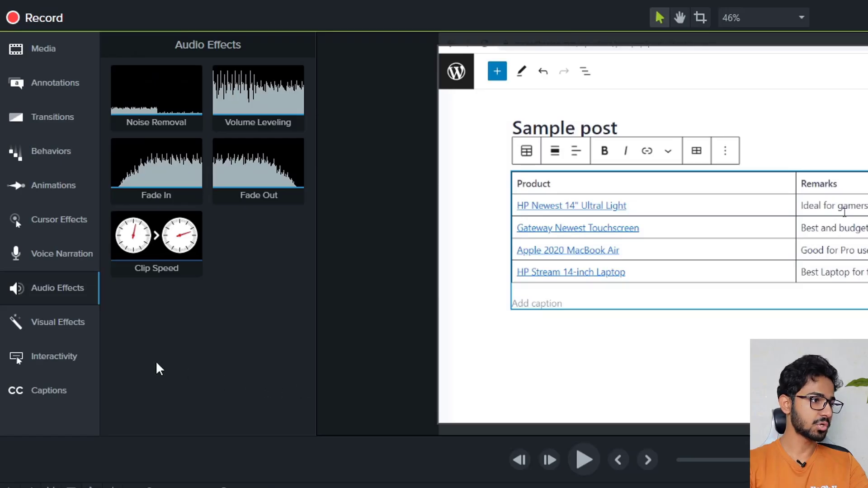
Show the visual effects and move the long C0543 camera clip to Track 3, above the screen recording on Track 2.
{"action": "left_click", "coordinate": [52, 323]}
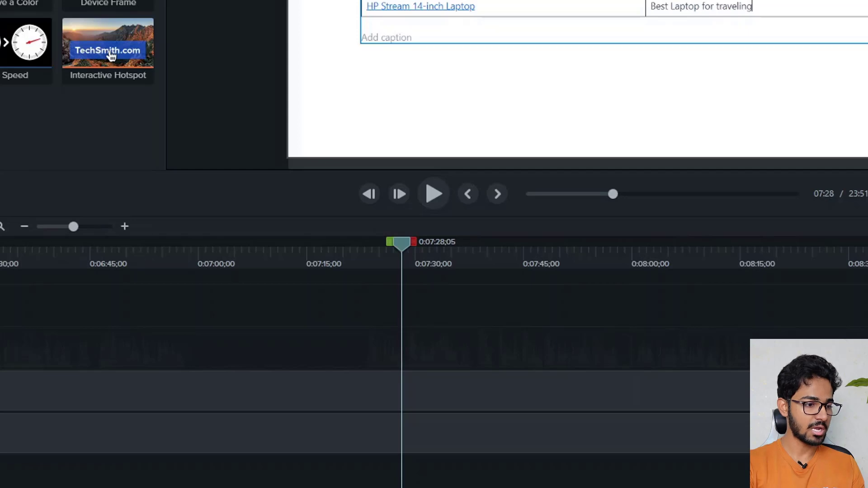
{"action": "left_click_drag", "start_coordinate": [316, 482], "coordinate": [1, 480]}
{"action": "left_click", "coordinate": [137, 379]}
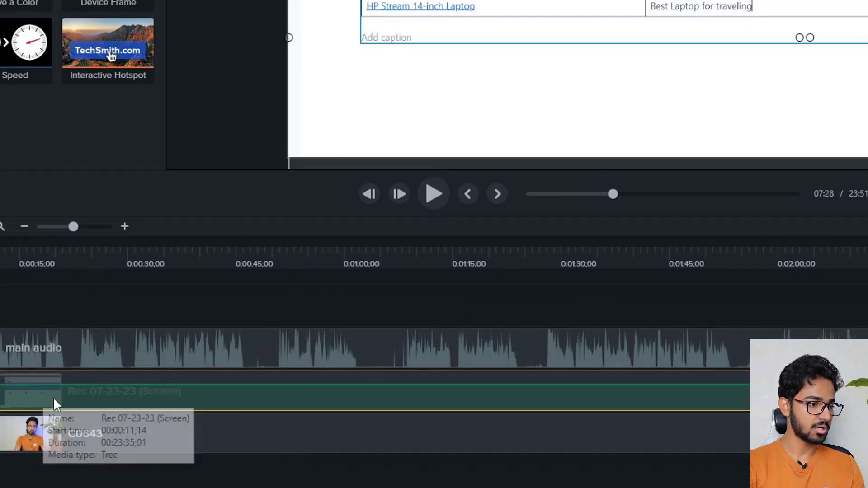
{"action": "left_click_drag", "start_coordinate": [59, 441], "coordinate": [57, 393]}
{"action": "left_click", "coordinate": [73, 477]}
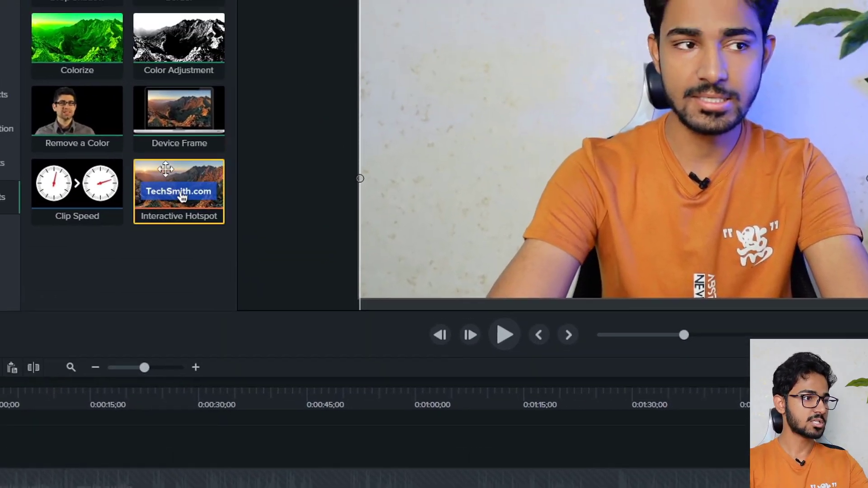
Split the long C0543 camera clip on Track 3 at 0:00:27;29.
{"action": "left_click_drag", "start_coordinate": [166, 169], "coordinate": [434, 165]}
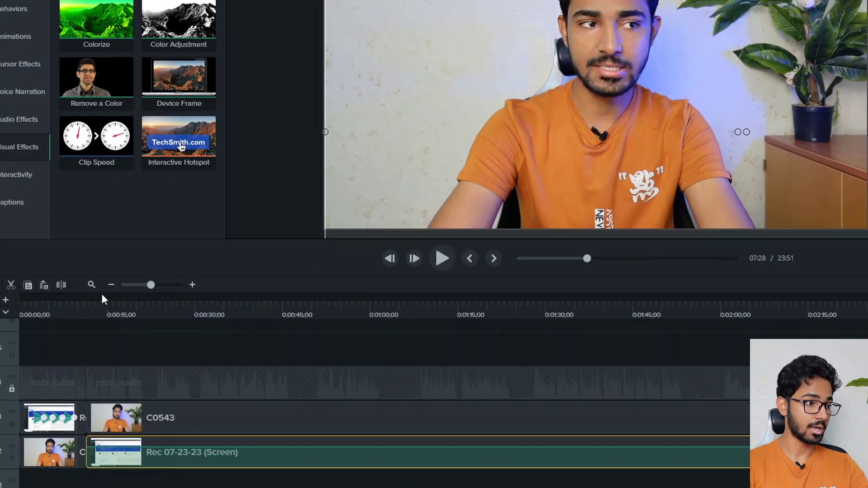
{"action": "left_click_drag", "start_coordinate": [102, 295], "coordinate": [215, 401]}
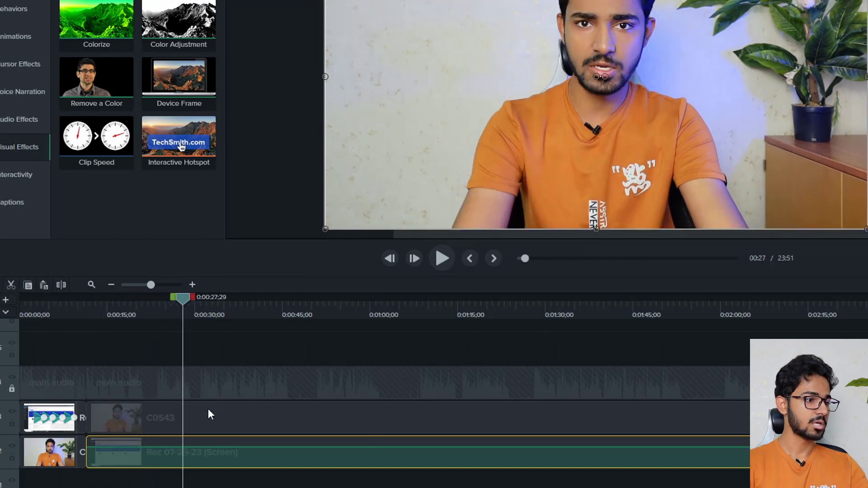
{"action": "left_click", "coordinate": [208, 412]}
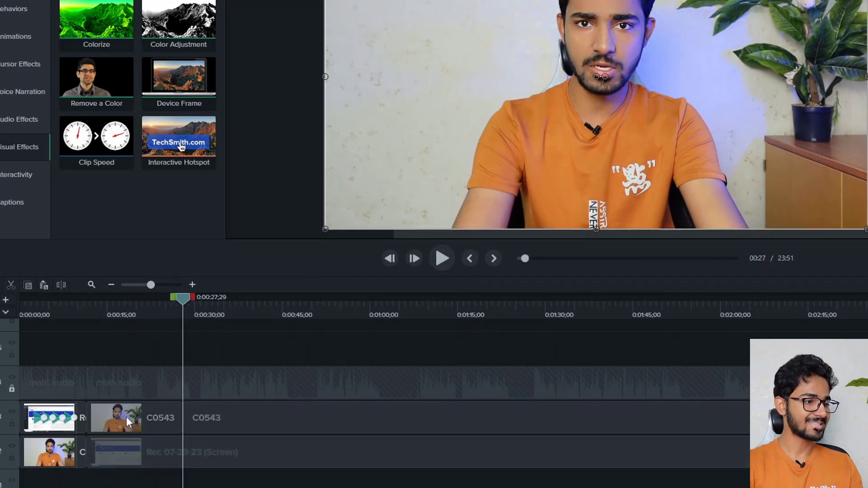
Add Color Adjustment to the C0543 part before the cut and, at 0:00:17;23, set brightness to 7 and lower the contrast.
{"action": "left_click_drag", "start_coordinate": [178, 22], "coordinate": [128, 411]}
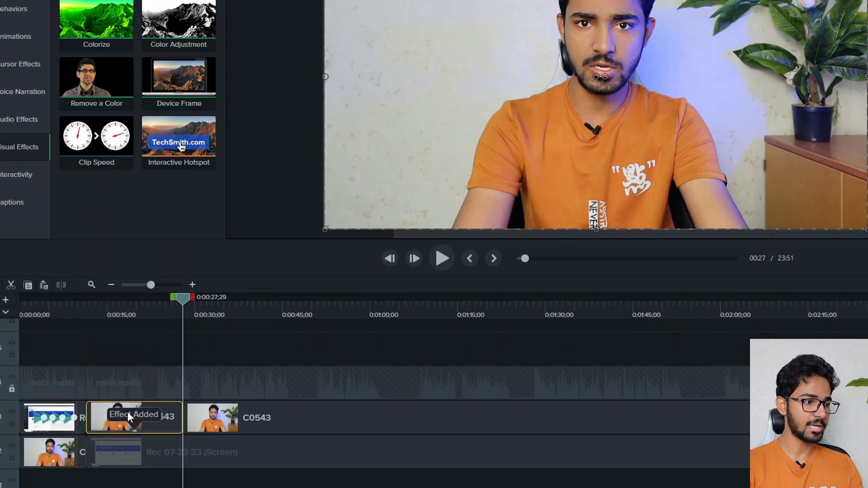
{"action": "left_click", "coordinate": [124, 318]}
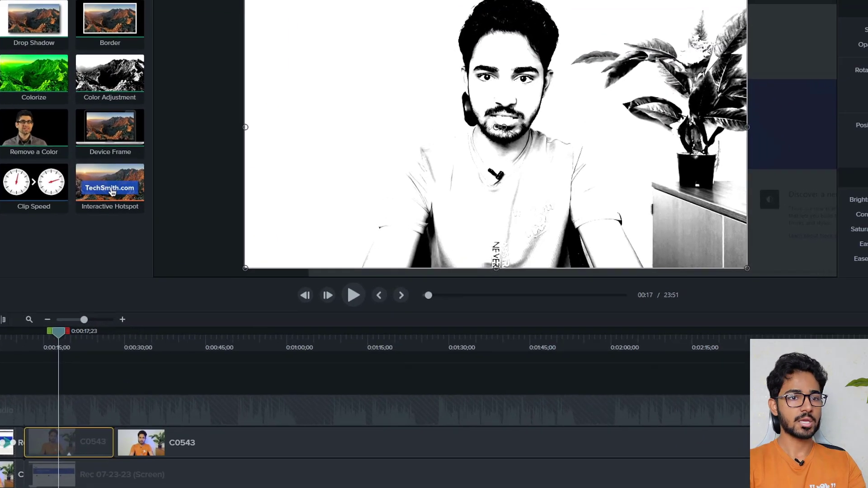
{"action": "left_click_drag", "start_coordinate": [790, 263], "coordinate": [763, 279]}
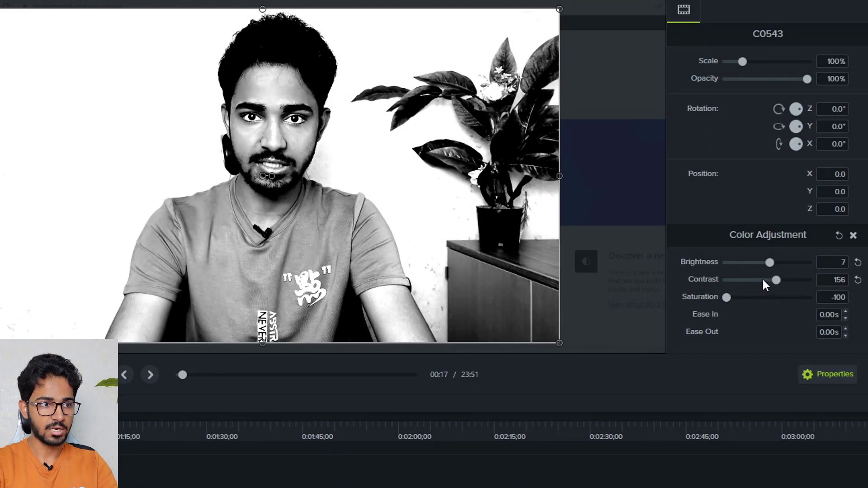
{"action": "left_click", "coordinate": [764, 279]}
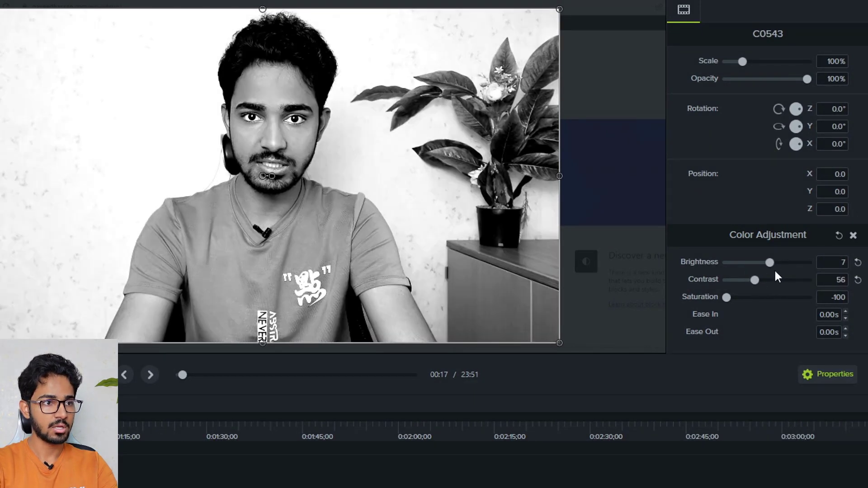
{"action": "mouse_move", "coordinate": [738, 278]}
{"action": "left_mouse_down"}
{"action": "mouse_move", "coordinate": [778, 261]}
{"action": "mouse_move", "coordinate": [742, 281]}
{"action": "left_mouse_up"}
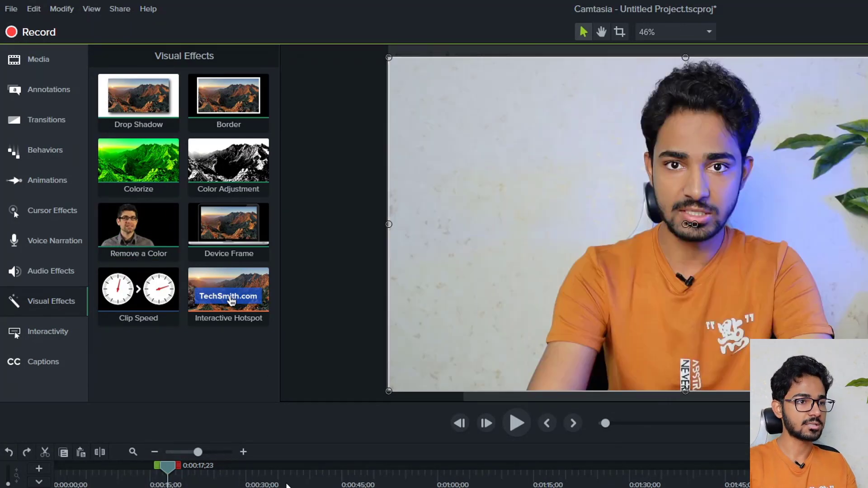
Apply Remove a Color to the C0543 part at the playhead, sample the shirt's orange as the color to remove, and undo it.
{"action": "left_click_drag", "start_coordinate": [145, 238], "coordinate": [152, 487]}
{"action": "left_click_drag", "start_coordinate": [153, 454], "coordinate": [169, 473]}
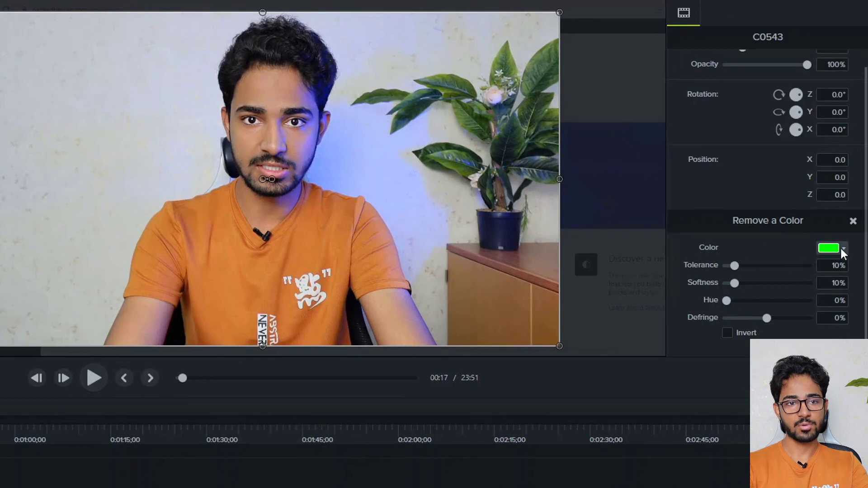
{"action": "left_click", "coordinate": [830, 248]}
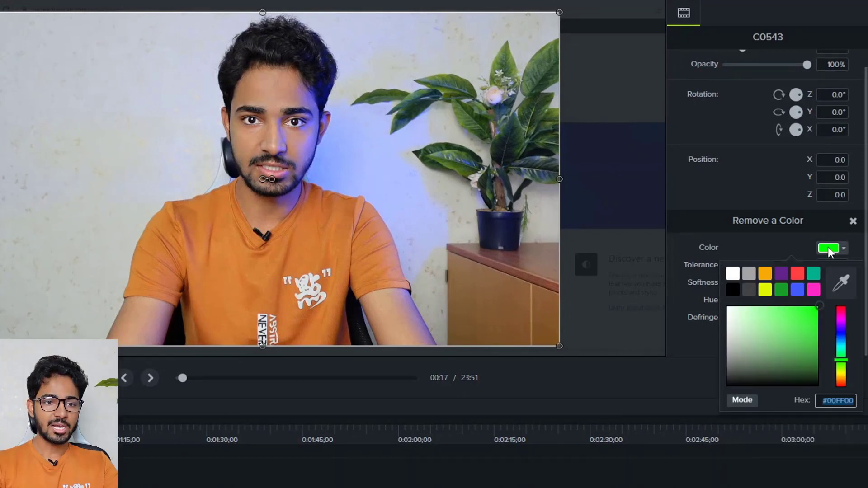
{"action": "left_click", "coordinate": [843, 281]}
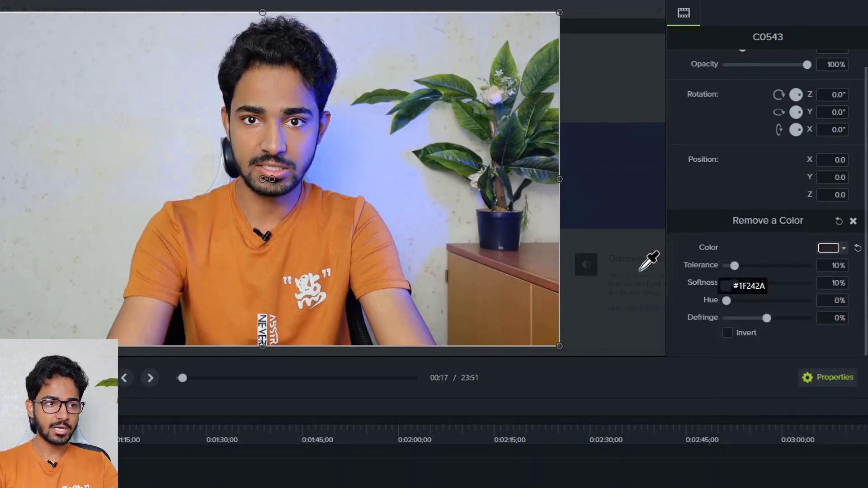
{"action": "left_click", "coordinate": [373, 230]}
{"action": "left_click", "coordinate": [368, 239]}
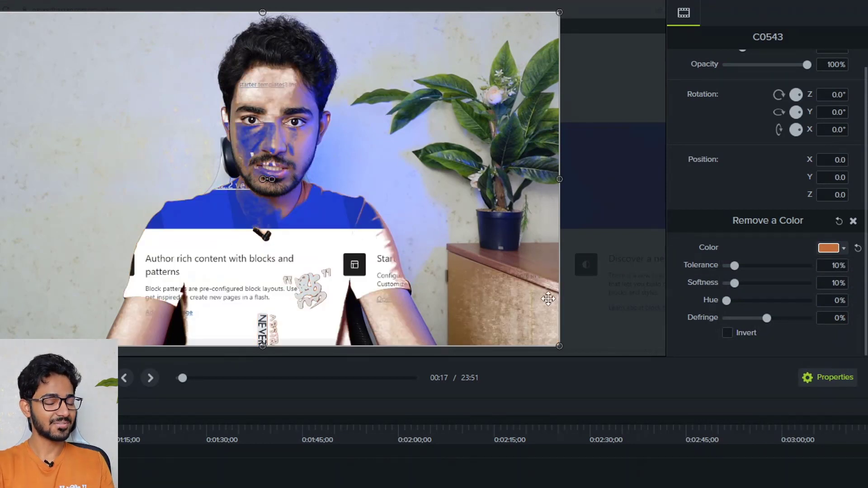
{"action": "key", "text": "ctrl+z"}
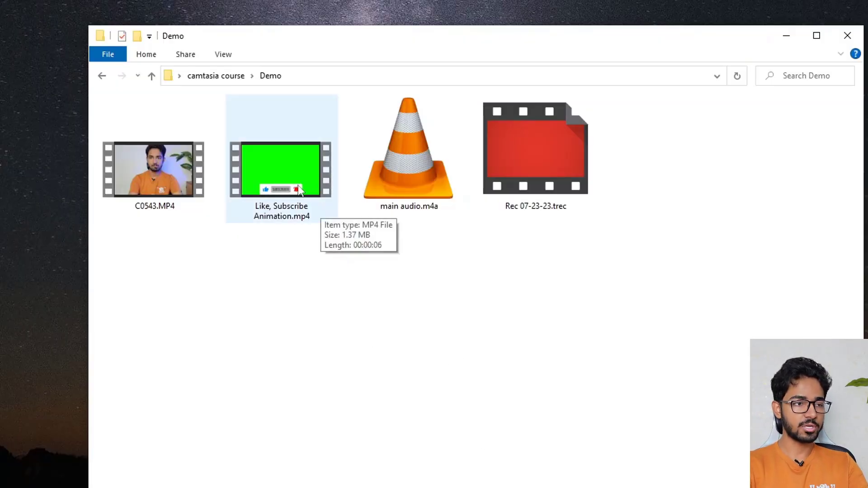
Add Like, Subscribe Animation.mp4 from the Demo folder to Track 5 at 0:00:17;23 and play it through to 0:00:23;04.
{"action": "left_click_drag", "start_coordinate": [274, 175], "coordinate": [346, 487]}
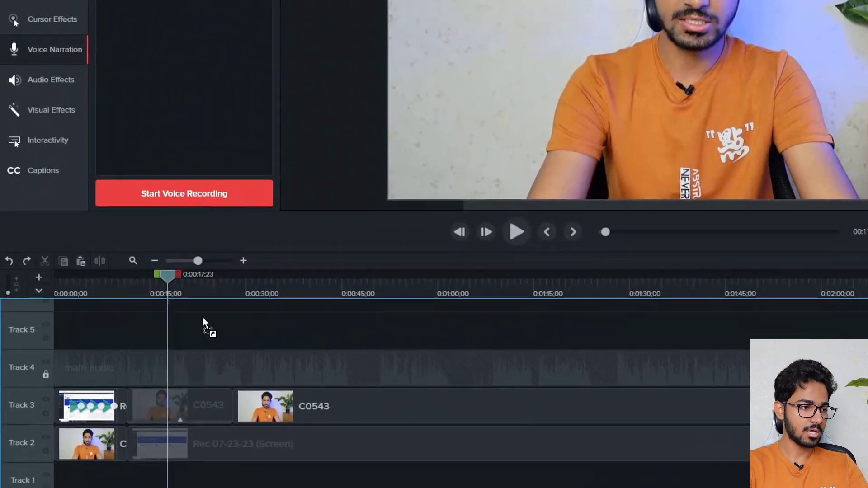
{"action": "mouse_move", "coordinate": [189, 334]}
{"action": "left_mouse_down"}
{"action": "mouse_move", "coordinate": [214, 341]}
{"action": "mouse_move", "coordinate": [189, 338]}
{"action": "left_mouse_up"}
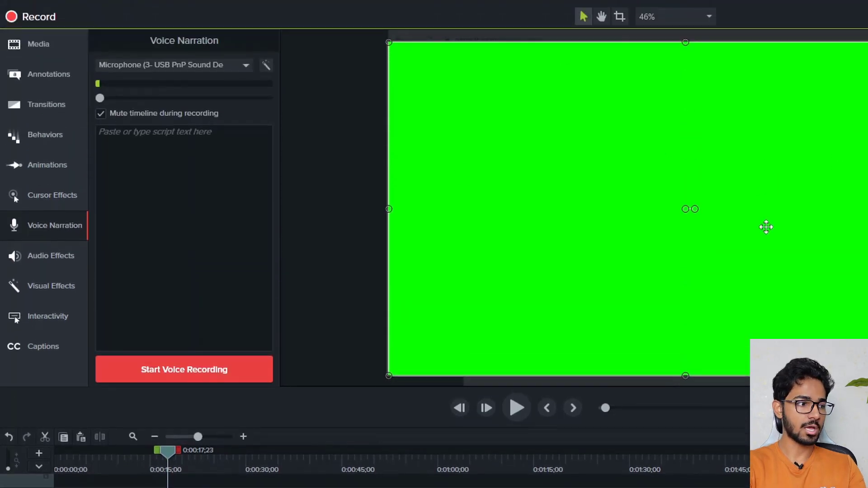
{"action": "key", "text": "space"}
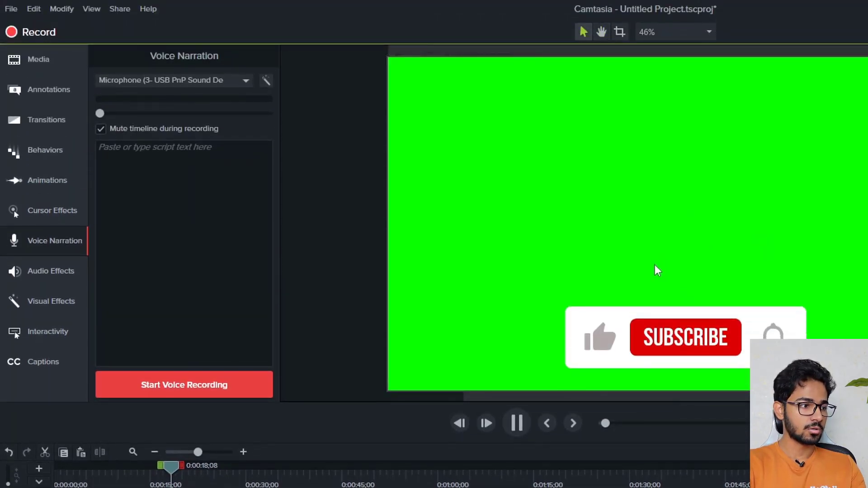
{"action": "left_click", "coordinate": [631, 376]}
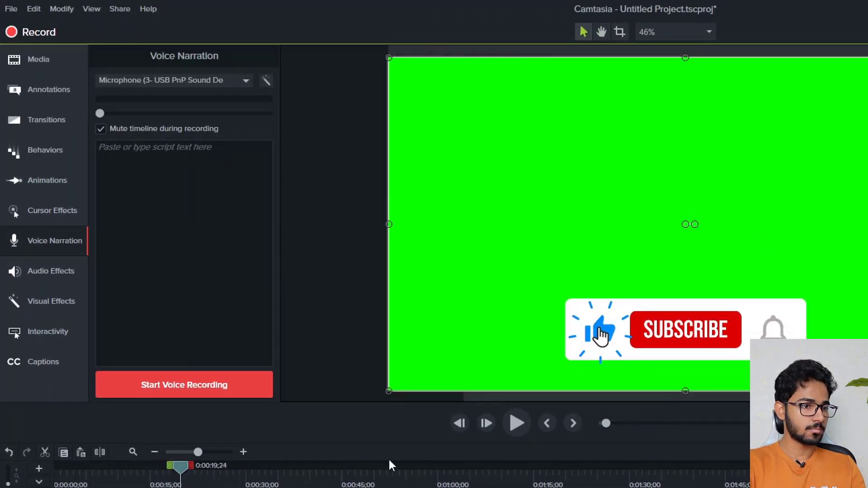
{"action": "left_click", "coordinate": [176, 479]}
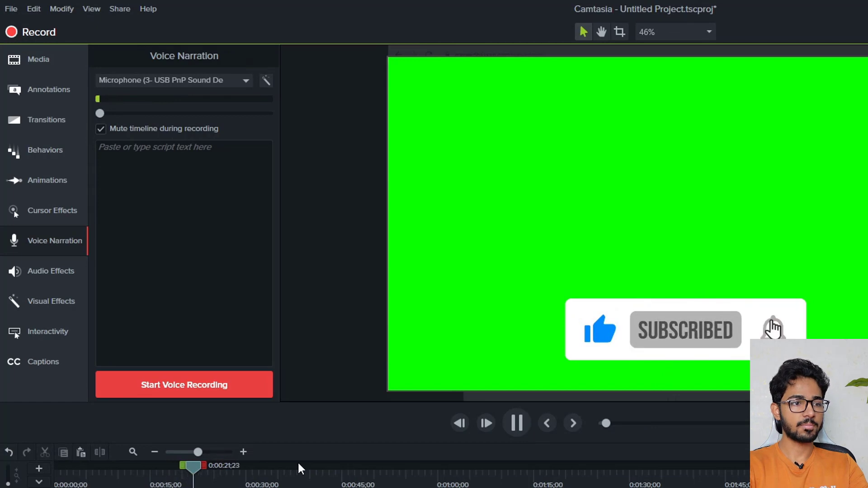
{"action": "key", "text": "space"}
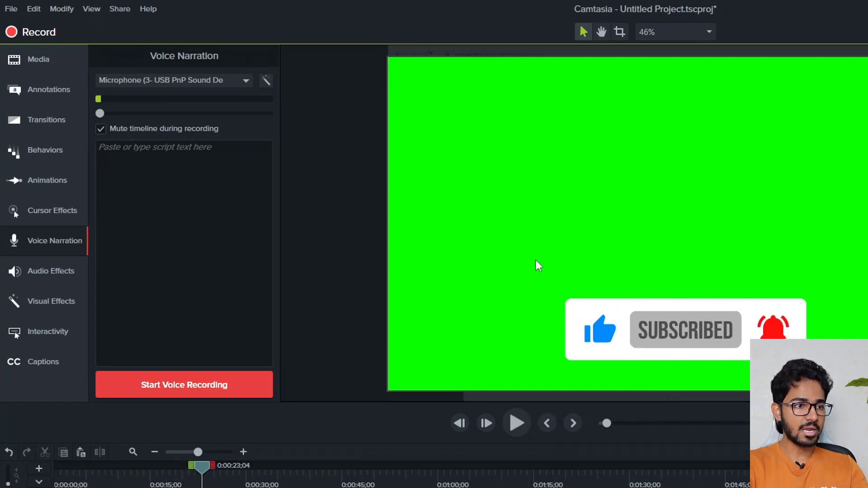
Apply Remove a Color to the Like, Subscribe Animation clip on Track 5, using its green background and a tolerance of 21%.
{"action": "left_click", "coordinate": [45, 303]}
{"action": "left_click_drag", "start_coordinate": [131, 226], "coordinate": [195, 358]}
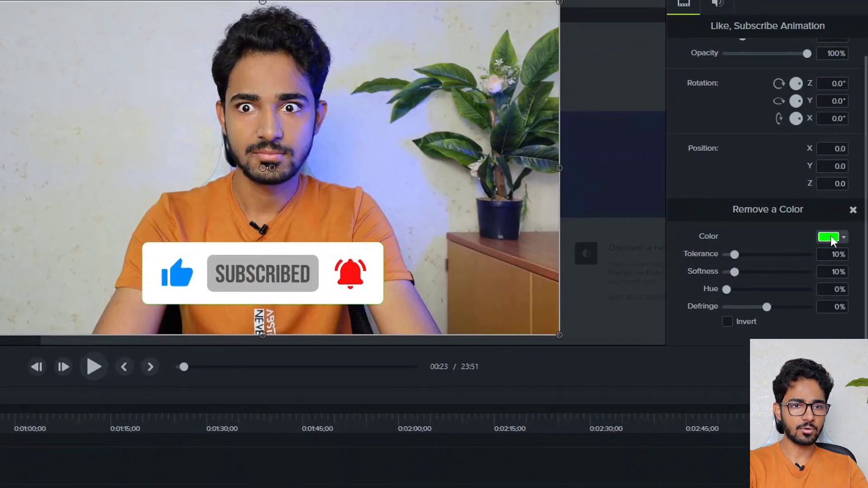
{"action": "left_click", "coordinate": [728, 255]}
{"action": "left_click_drag", "start_coordinate": [727, 256], "coordinate": [733, 259]}
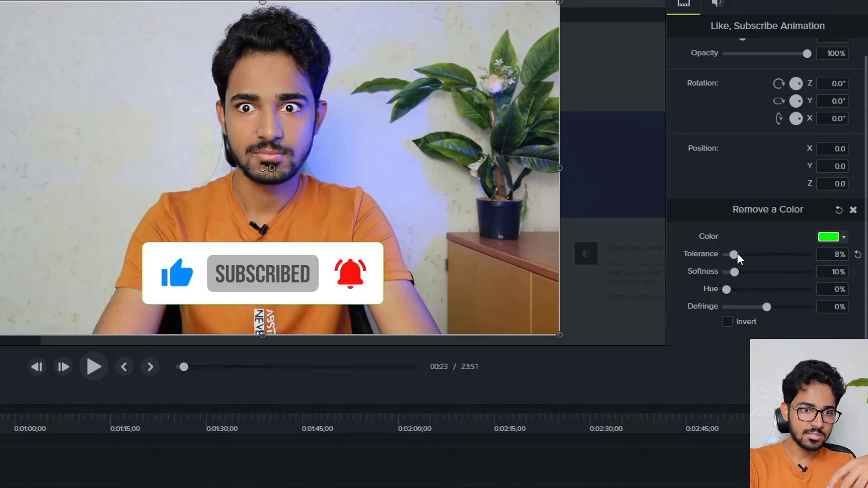
{"action": "left_click_drag", "start_coordinate": [737, 254], "coordinate": [741, 257]}
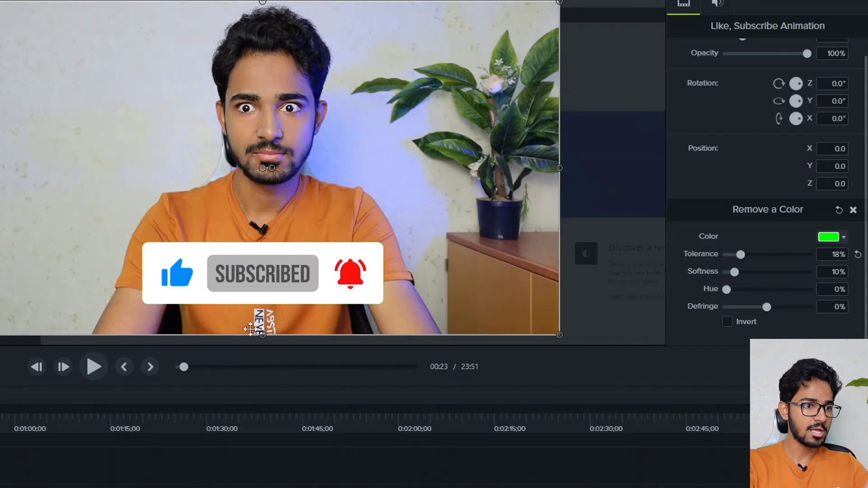
{"action": "left_click", "coordinate": [831, 237]}
{"action": "left_click", "coordinate": [405, 183]}
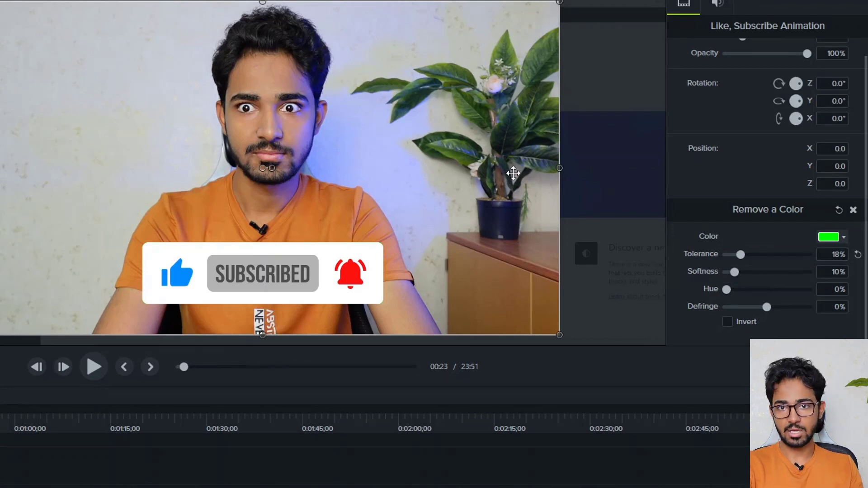
{"action": "left_click_drag", "start_coordinate": [739, 256], "coordinate": [743, 254]}
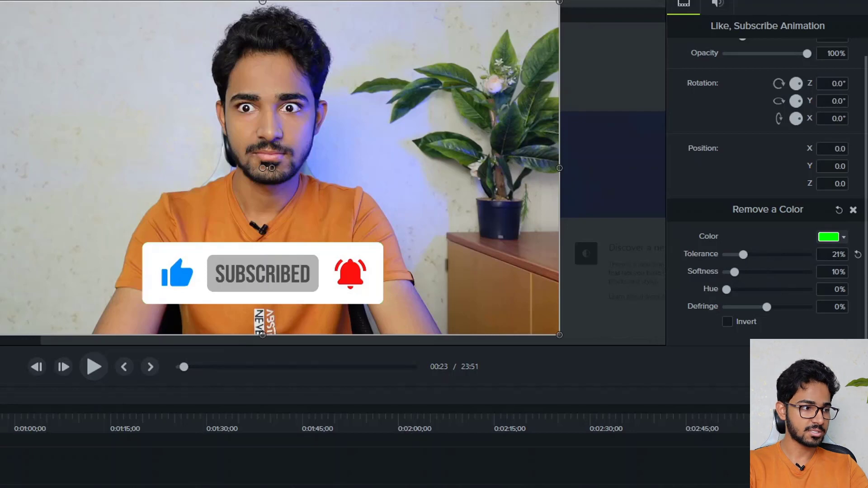
{"action": "key", "text": "space"}
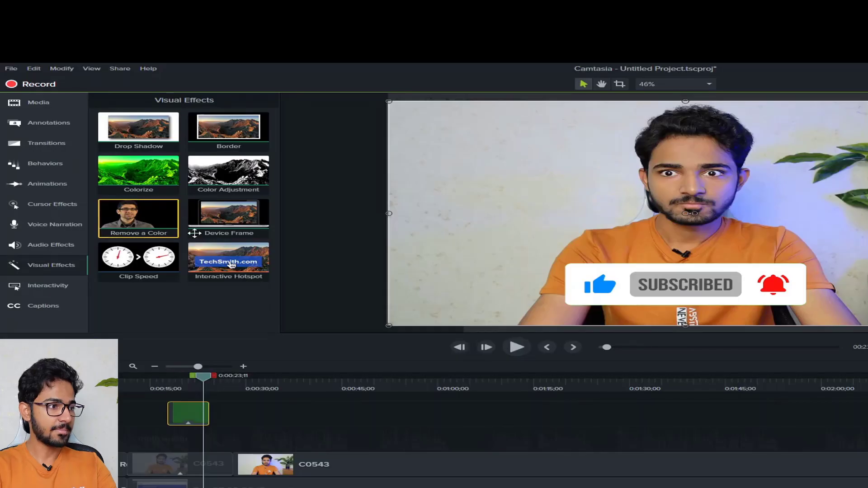
Look over the remaining visual effects, the Interactivity quiz options and the Captions tool, and return to the Media Bin.
{"action": "left_click", "coordinate": [129, 276]}
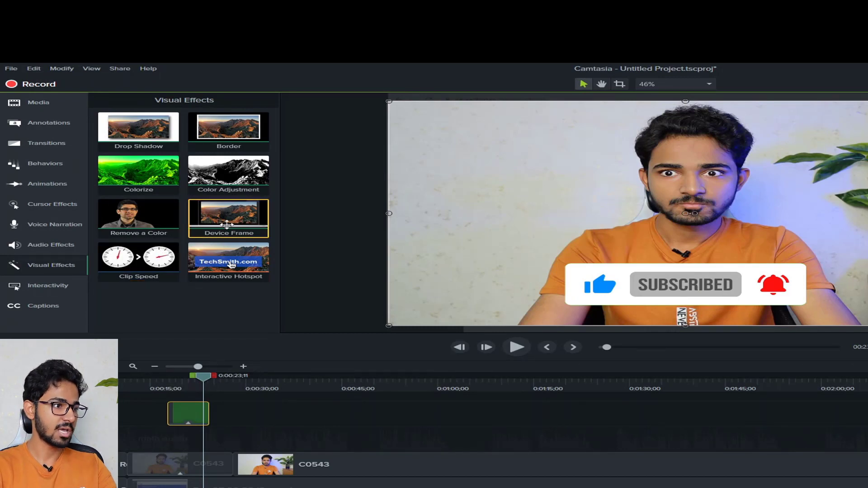
{"action": "left_click", "coordinate": [50, 287]}
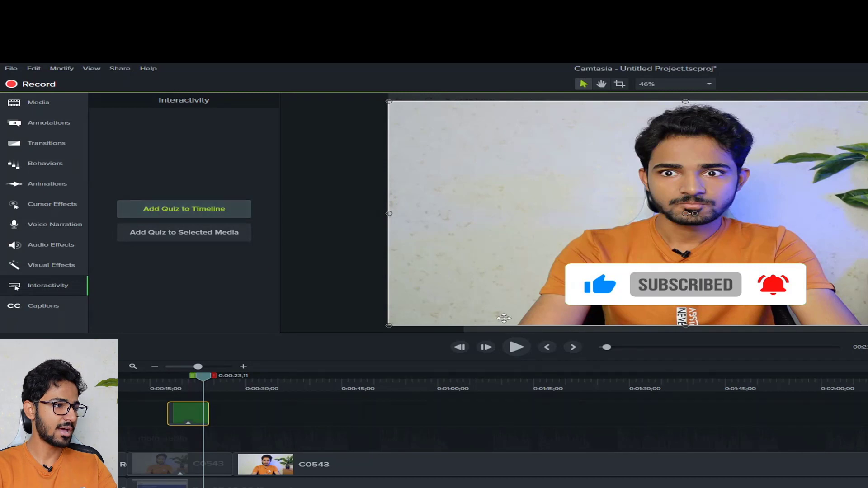
{"action": "left_click", "coordinate": [28, 309]}
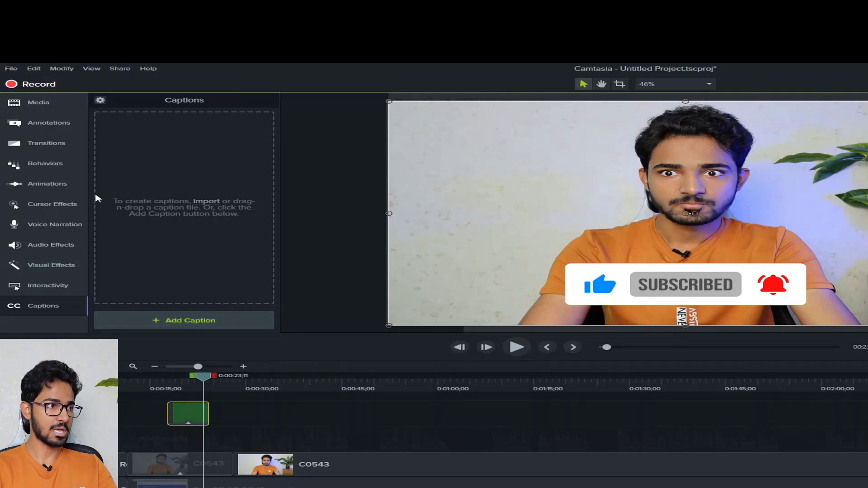
{"action": "left_click", "coordinate": [34, 102]}
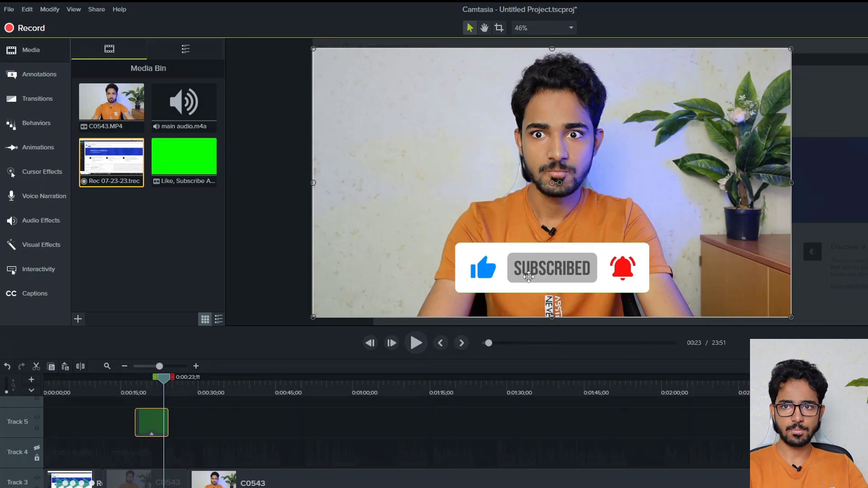
Try cutting and pasting the second C0543 part on Track 3, undo it, and examine the commands available for the clip.
{"action": "left_click", "coordinate": [270, 485]}
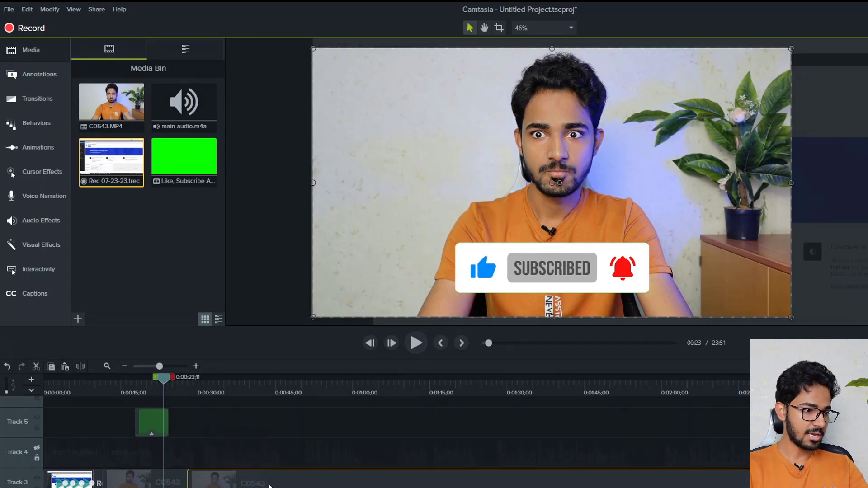
{"action": "right_click", "coordinate": [269, 486]}
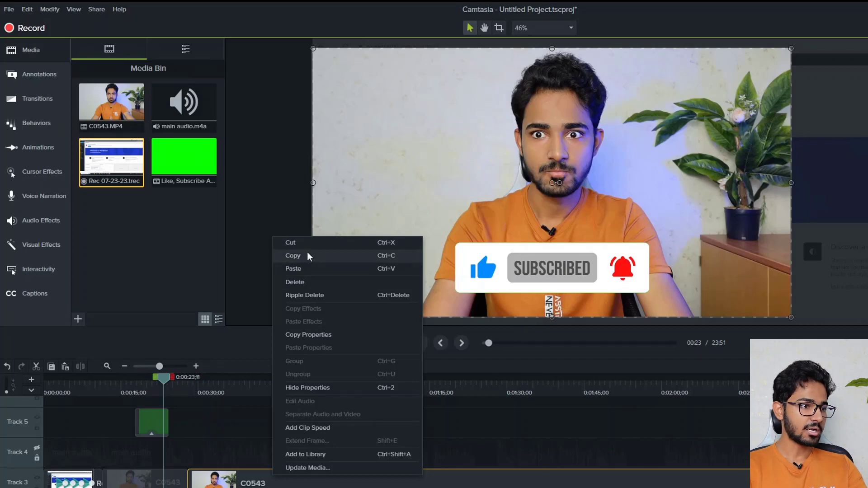
{"action": "left_click", "coordinate": [292, 243]}
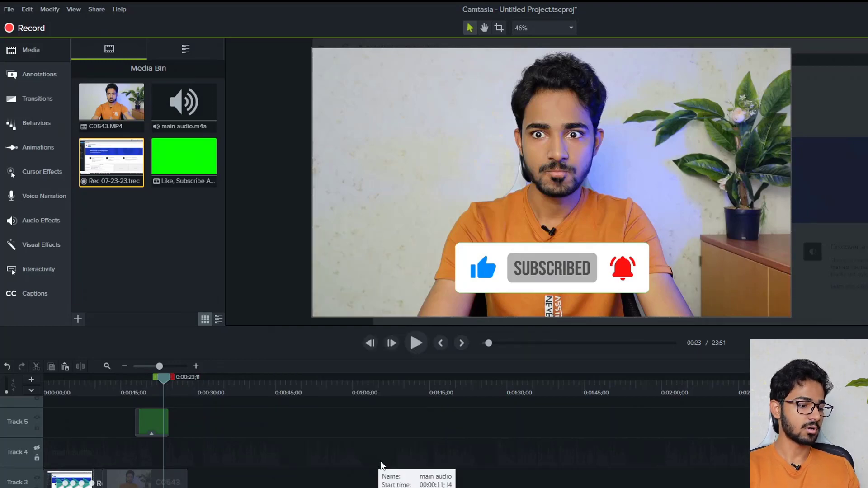
{"action": "key", "text": "ctrl+v"}
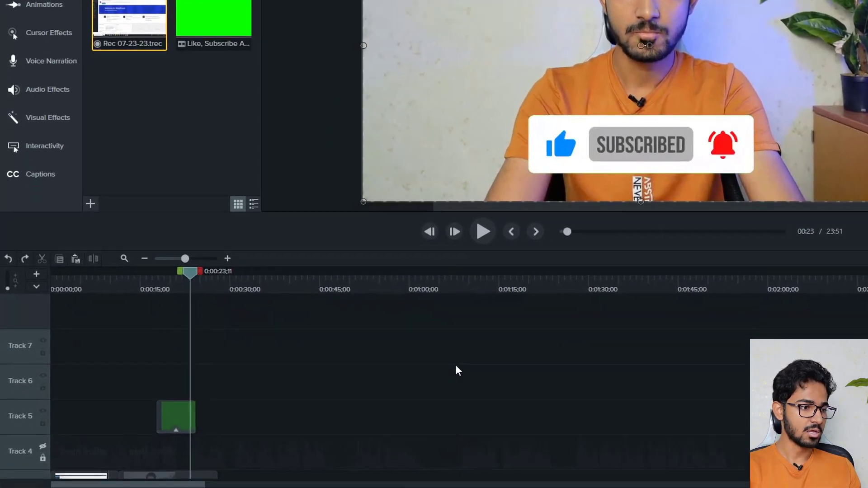
{"action": "scroll", "coordinate": [294, 433], "scroll_direction": "down", "scroll_amount": 2}
{"action": "right_click", "coordinate": [295, 401]}
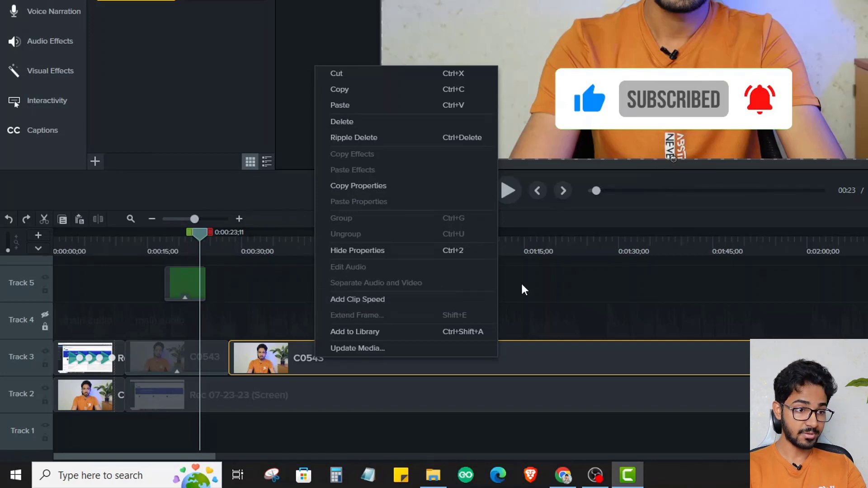
{"action": "left_click", "coordinate": [560, 279]}
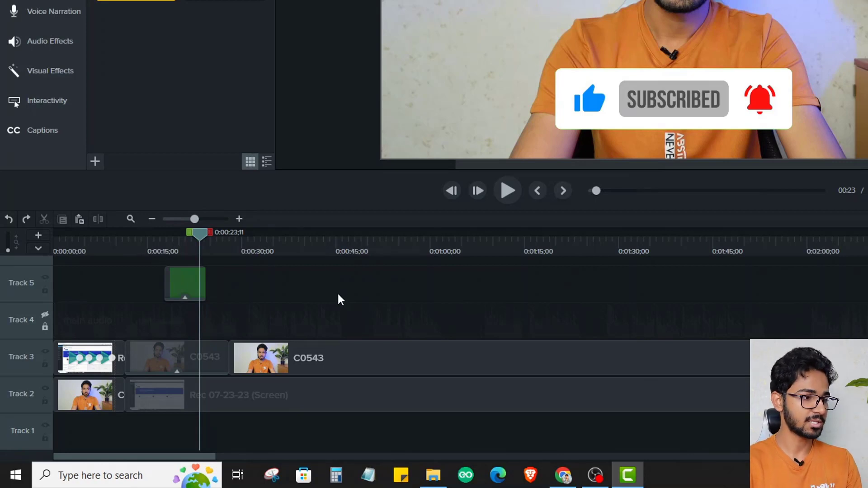
Show and unlock Track 4 and split the main audio, C0543 and screen recording clips at 0:00:50;27.
{"action": "key", "text": "ctrl+y"}
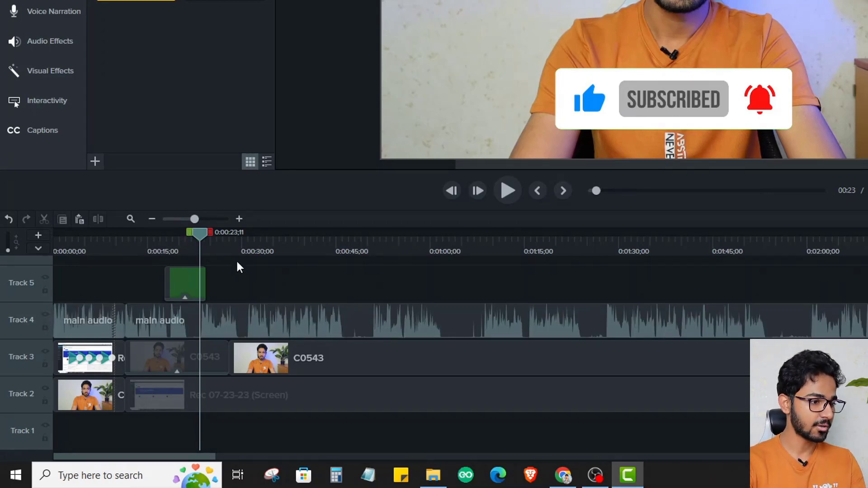
{"action": "left_click_drag", "start_coordinate": [364, 250], "coordinate": [454, 381]}
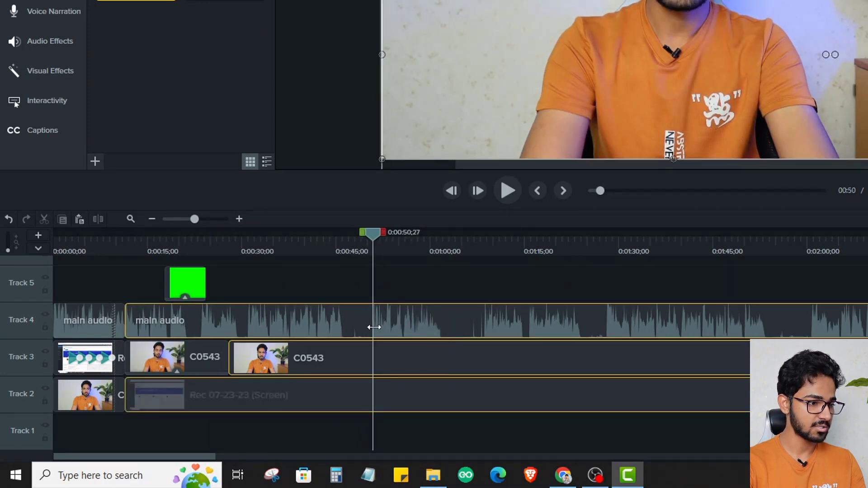
{"action": "key", "text": "s"}
Delete every clip before the 0:00:50;27 cut and move the remaining clips on Tracks 2 to 4 to the timeline's start.
{"action": "left_click_drag", "start_coordinate": [330, 260], "coordinate": [17, 448]}
{"action": "key", "text": "Delete"}
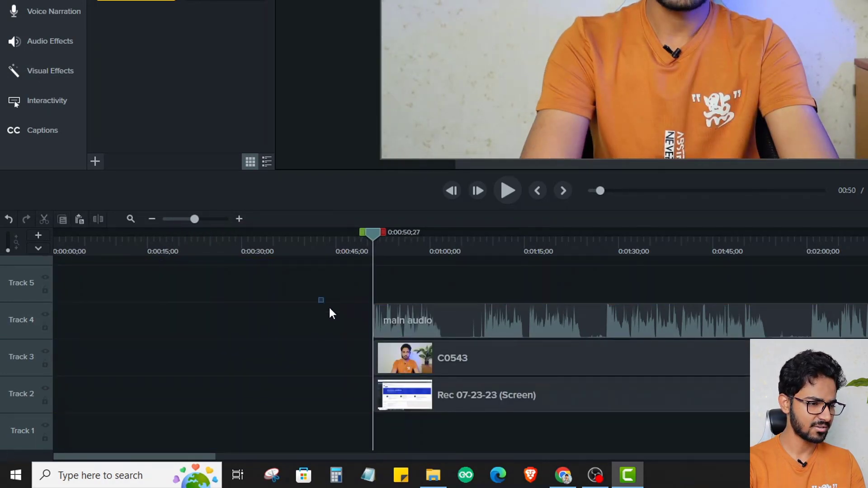
{"action": "left_click_drag", "start_coordinate": [470, 390], "coordinate": [57, 403]}
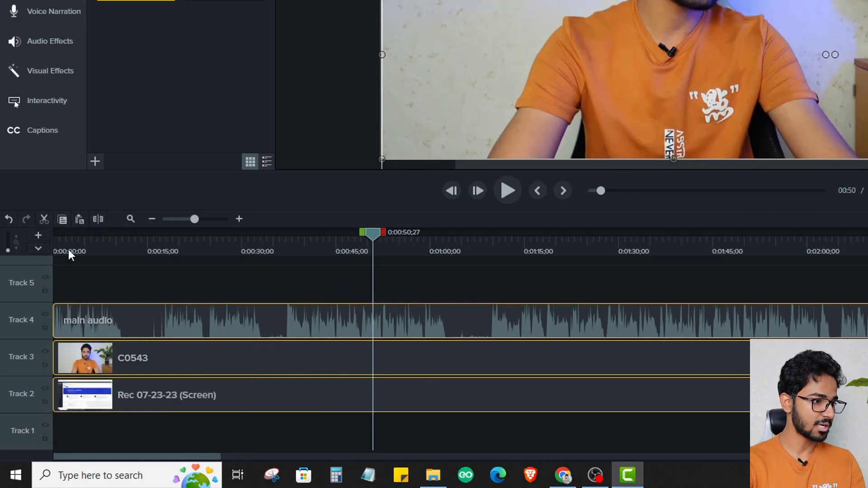
Split the clips on Tracks 2 to 4 at 0:00:00;06, delete the short opening pieces and close the gap.
{"action": "left_click", "coordinate": [69, 249]}
{"action": "scroll", "coordinate": [217, 253], "scroll_direction": "up", "scroll_amount": 5}
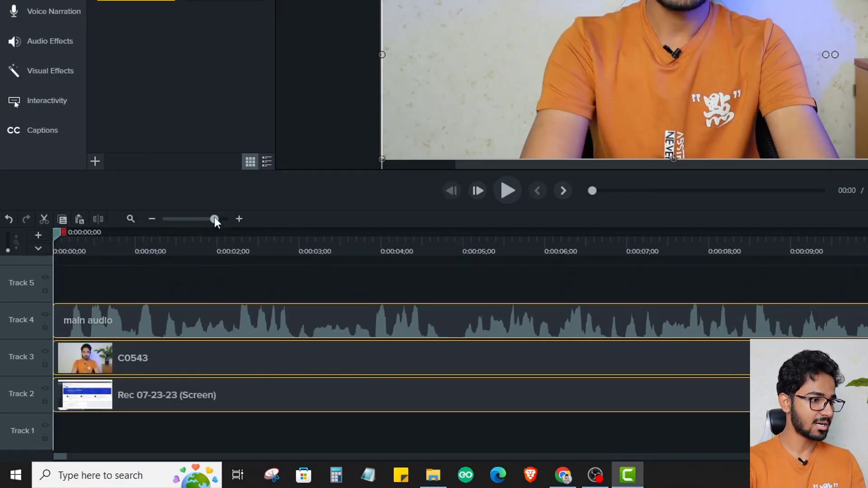
{"action": "scroll", "coordinate": [211, 219], "scroll_direction": "up", "scroll_amount": 1}
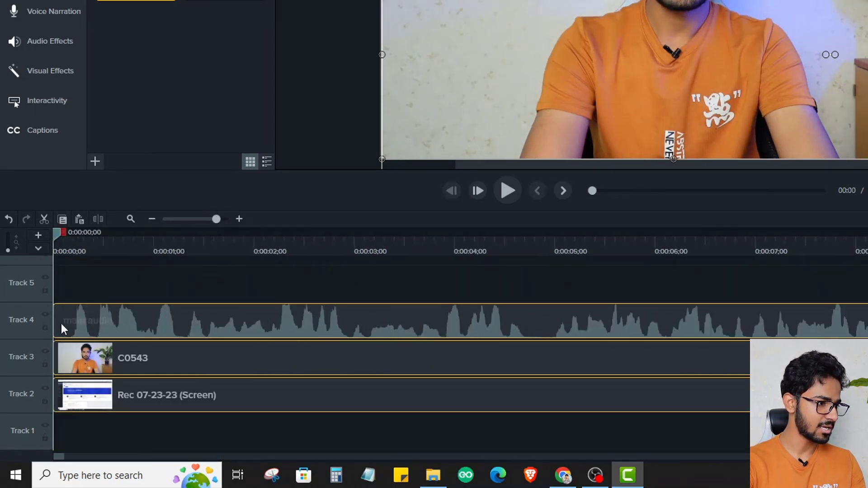
{"action": "left_click", "coordinate": [120, 240]}
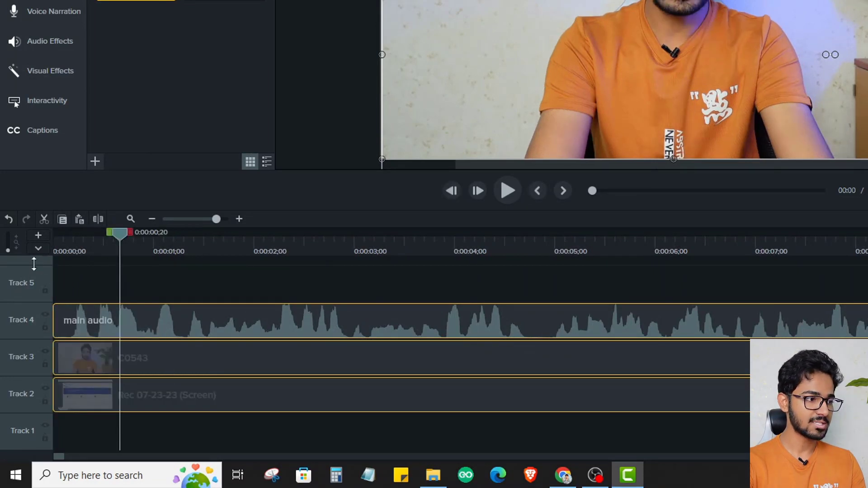
{"action": "left_click", "coordinate": [72, 248]}
{"action": "left_click", "coordinate": [69, 301]}
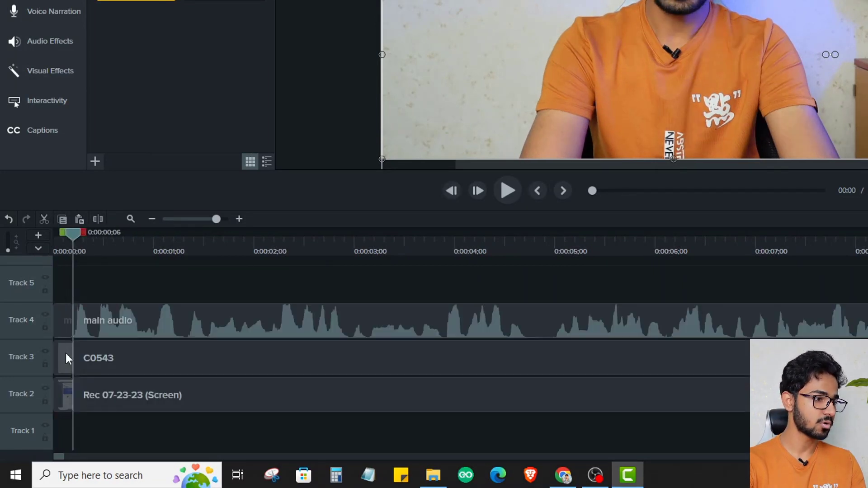
{"action": "left_click_drag", "start_coordinate": [60, 413], "coordinate": [124, 294]}
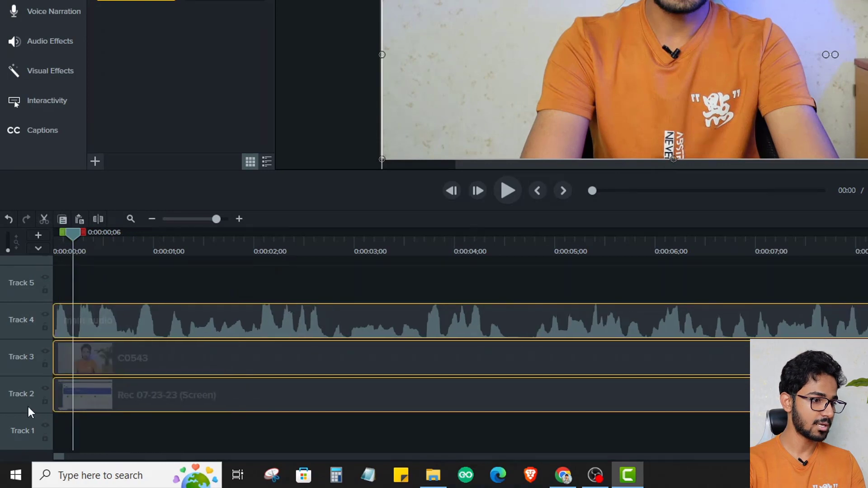
Ripple delete the silent range from 0:00:10;16 to 0:00:17;19 on all tracks and split the clips at 0:00:10;16.
{"action": "left_click_drag", "start_coordinate": [217, 219], "coordinate": [205, 219]}
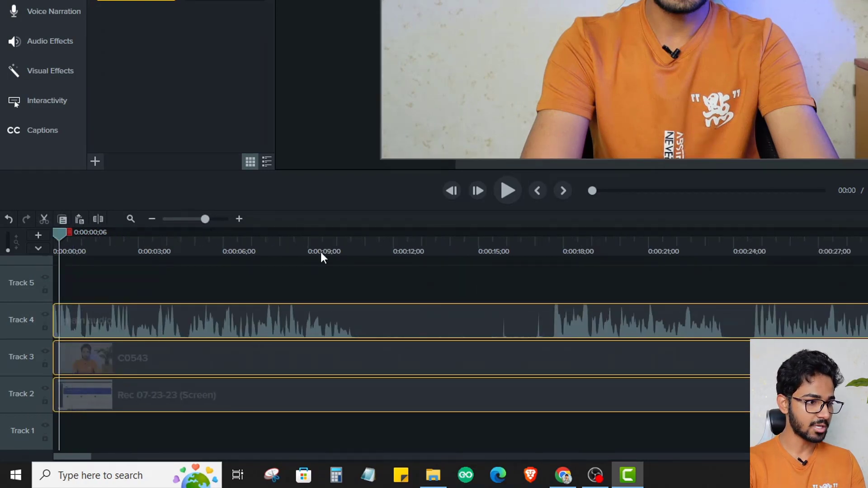
{"action": "left_click_drag", "start_coordinate": [334, 244], "coordinate": [564, 233]}
{"action": "key", "text": "comma"}
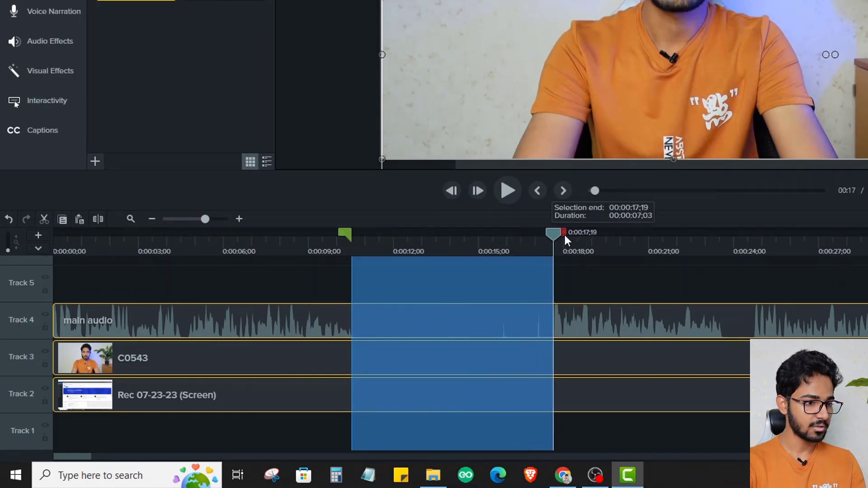
{"action": "left_click", "coordinate": [481, 298]}
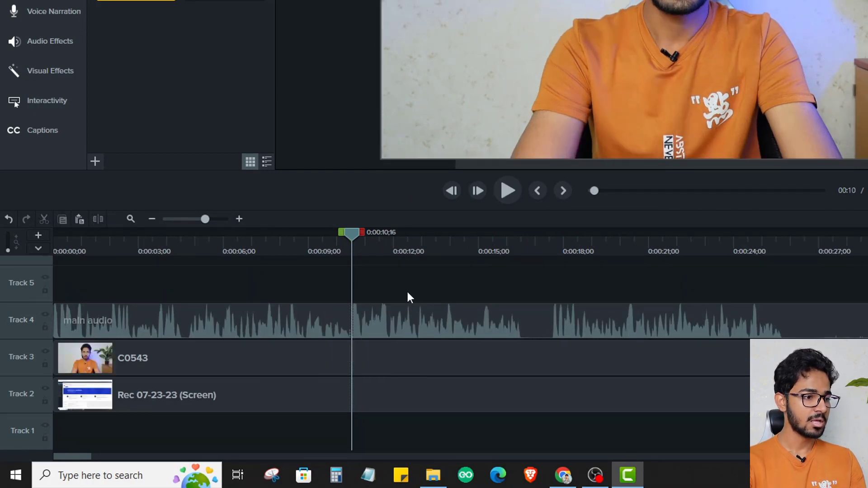
{"action": "key", "text": "s"}
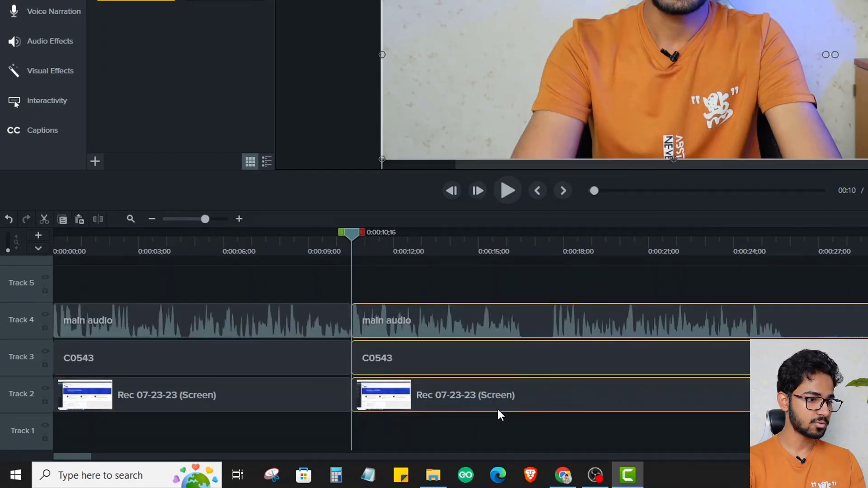
Select the first clips on Tracks 2 to 4 and add a Zoom-n-Pan animation at 0:00:06;25 with the zoom at 168%.
{"action": "left_click_drag", "start_coordinate": [319, 281], "coordinate": [232, 383]}
{"action": "left_click", "coordinate": [248, 240]}
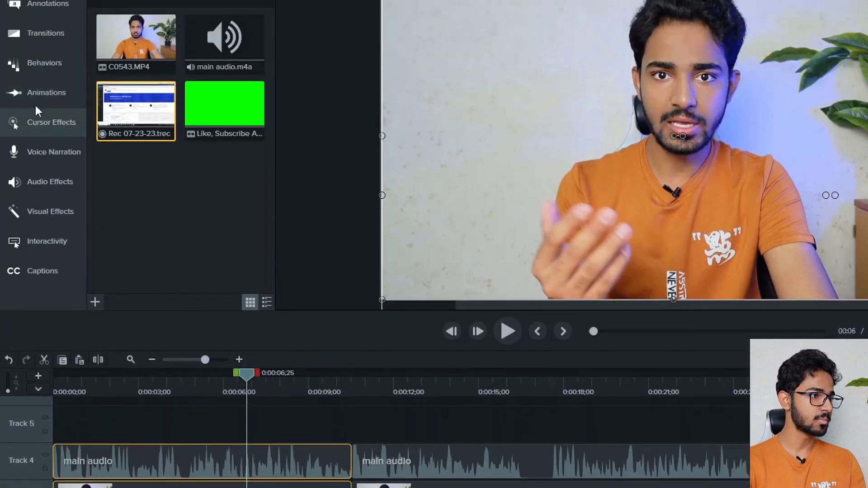
{"action": "left_click", "coordinate": [46, 93]}
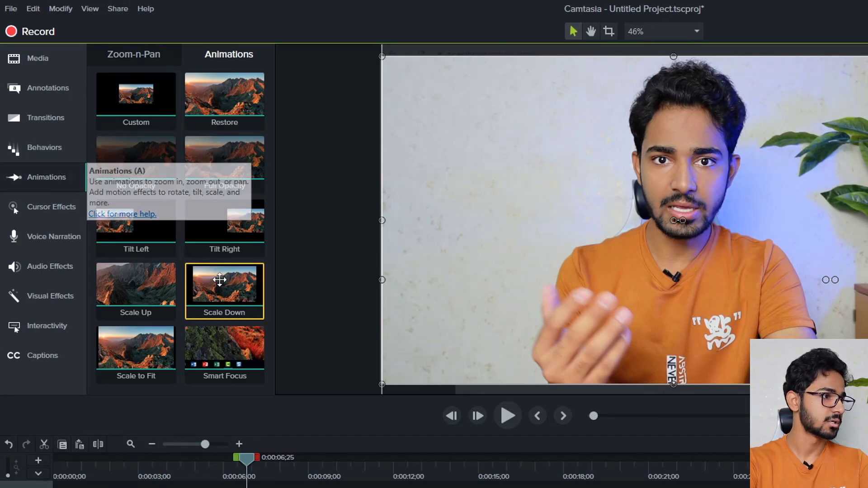
{"action": "left_click", "coordinate": [122, 59]}
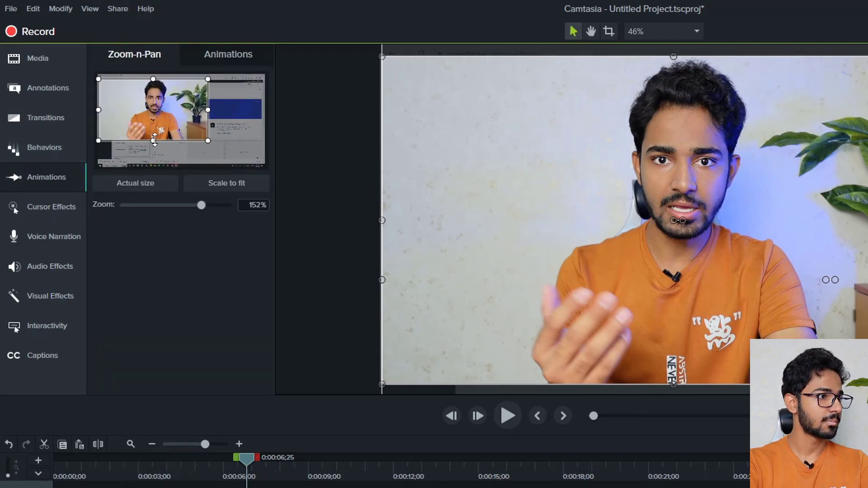
{"action": "left_click_drag", "start_coordinate": [154, 140], "coordinate": [153, 134]}
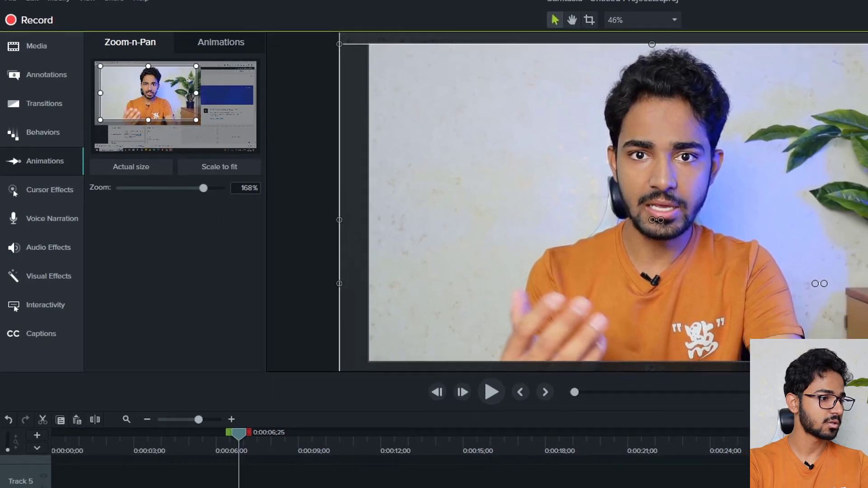
Delete the first screen recording clip's zoom animation and stretch the first C0543 clip's animation to the clip's end at 0:00:10;16.
{"action": "left_click", "coordinate": [190, 452]}
{"action": "key", "text": "Delete"}
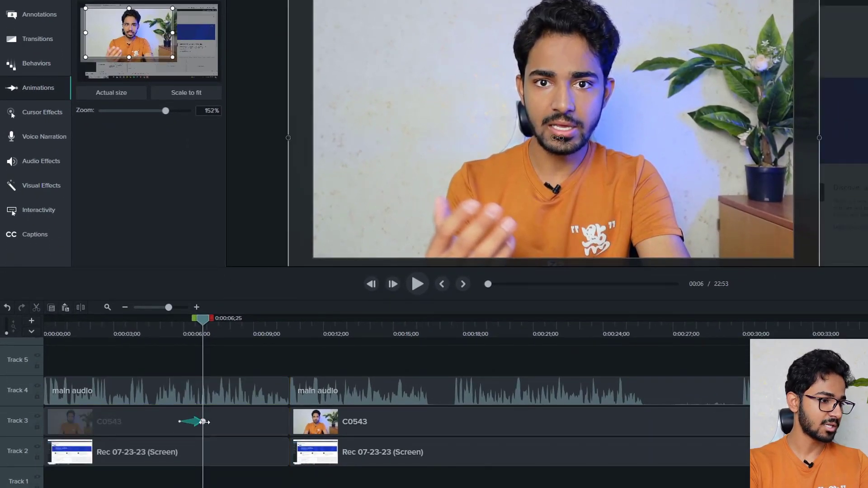
{"action": "left_click_drag", "start_coordinate": [202, 422], "coordinate": [289, 422]}
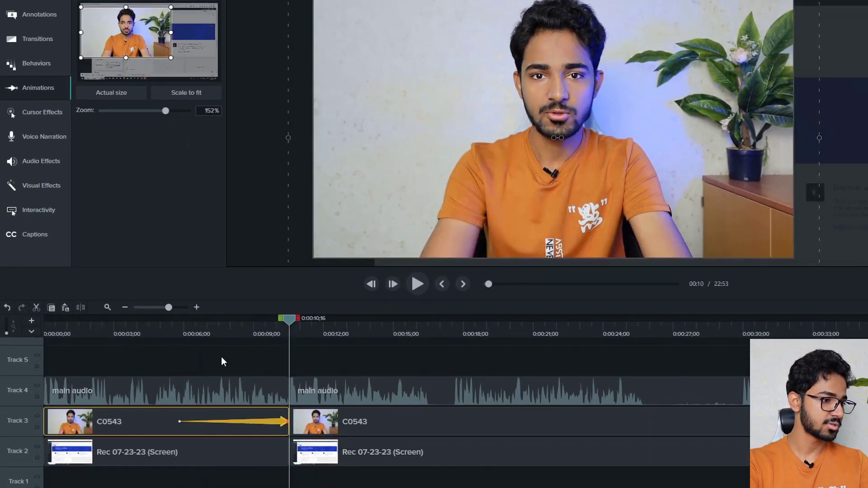
Play the stretched zoom animation on the first C0543 clip to check it across the cut.
{"action": "left_click", "coordinate": [179, 335]}
{"action": "key", "text": "space"}
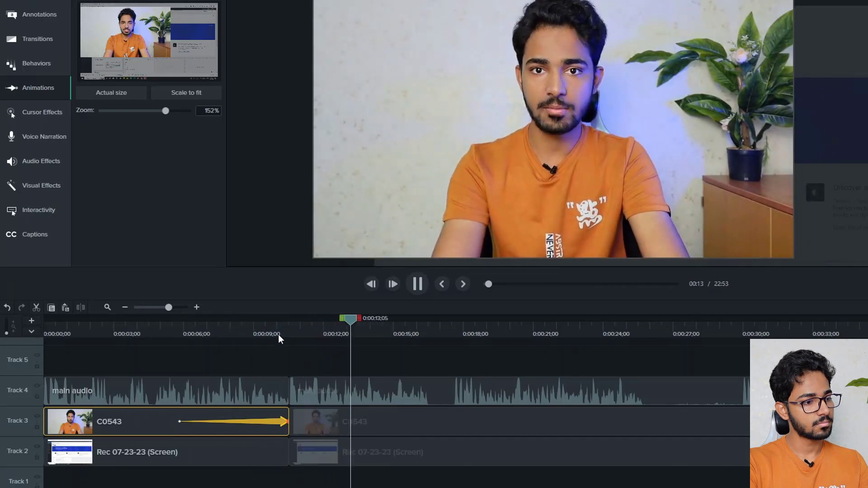
{"action": "key", "text": "space"}
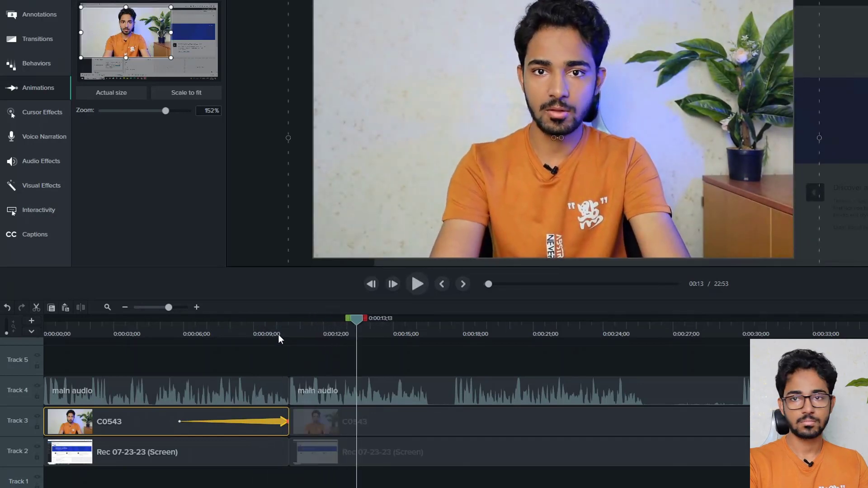
{"action": "left_click", "coordinate": [213, 328]}
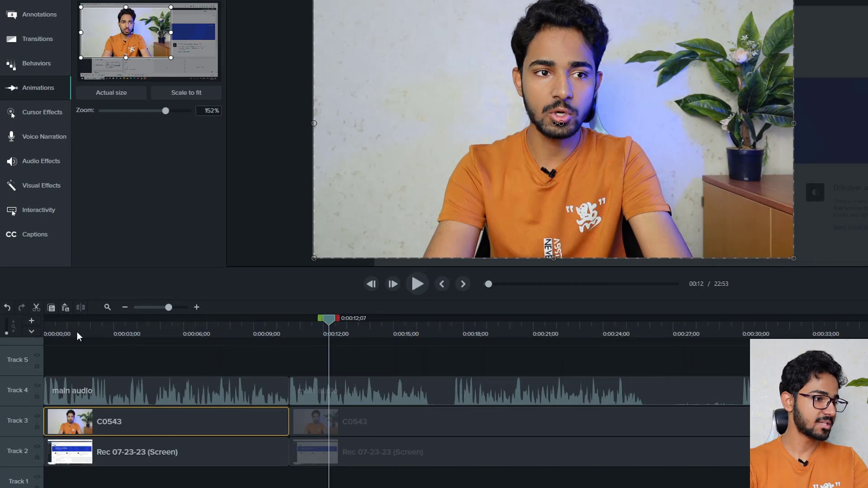
{"action": "left_click", "coordinate": [80, 338]}
{"action": "left_click", "coordinate": [82, 334]}
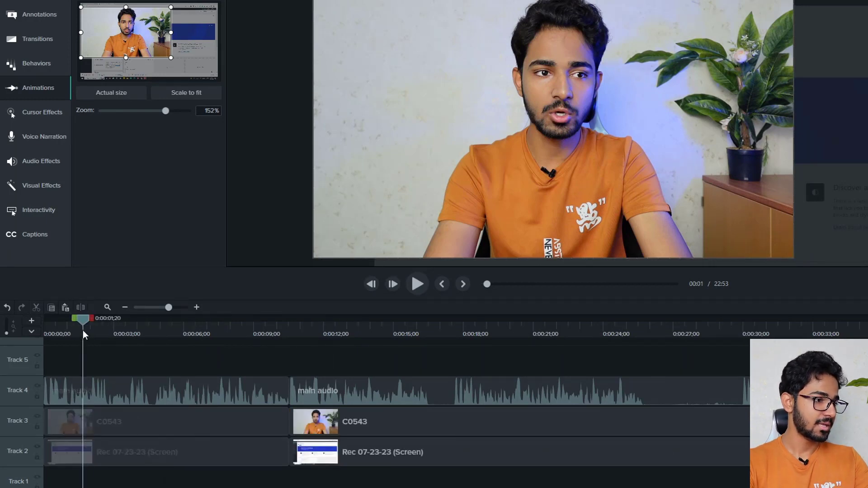
{"action": "left_click", "coordinate": [140, 451]}
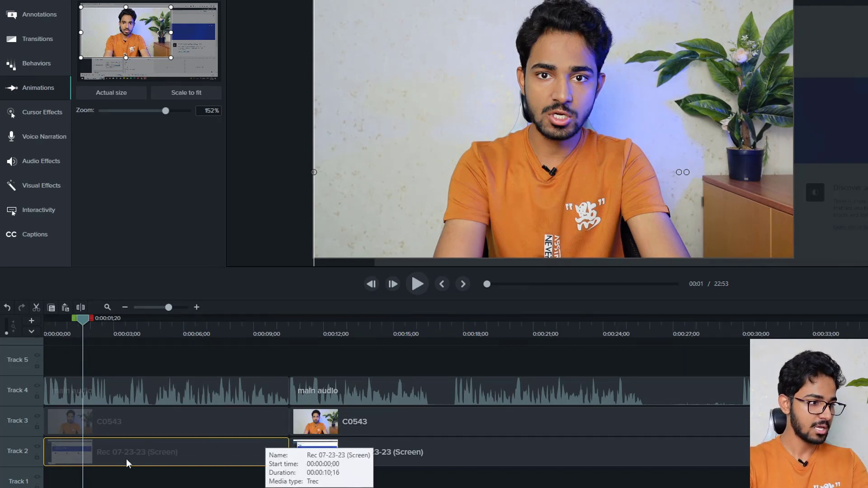
{"action": "left_click", "coordinate": [105, 423]}
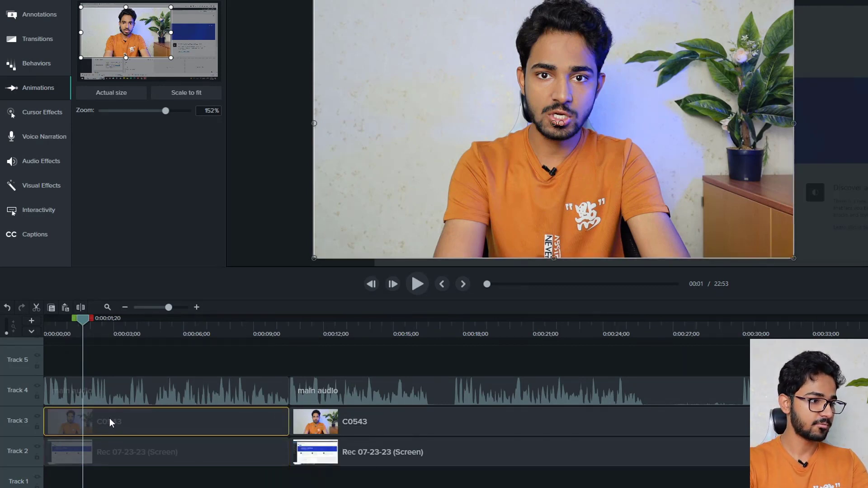
{"action": "left_click", "coordinate": [241, 330]}
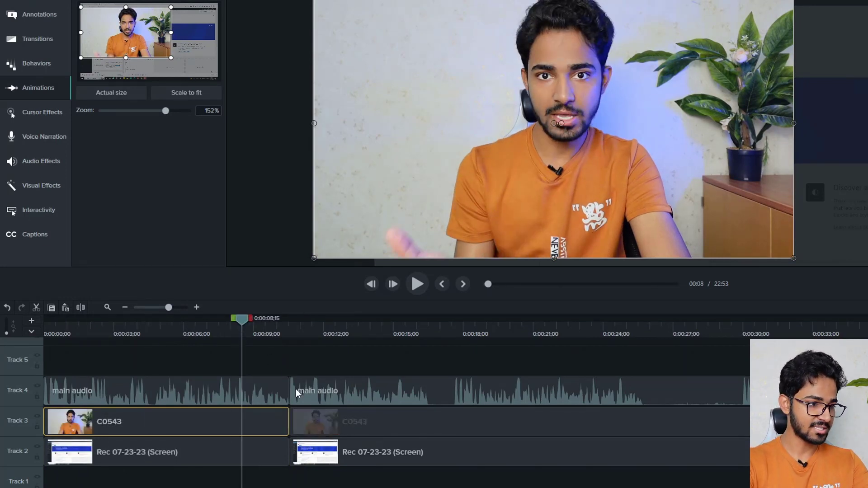
{"action": "left_click_drag", "start_coordinate": [404, 481], "coordinate": [298, 335]}
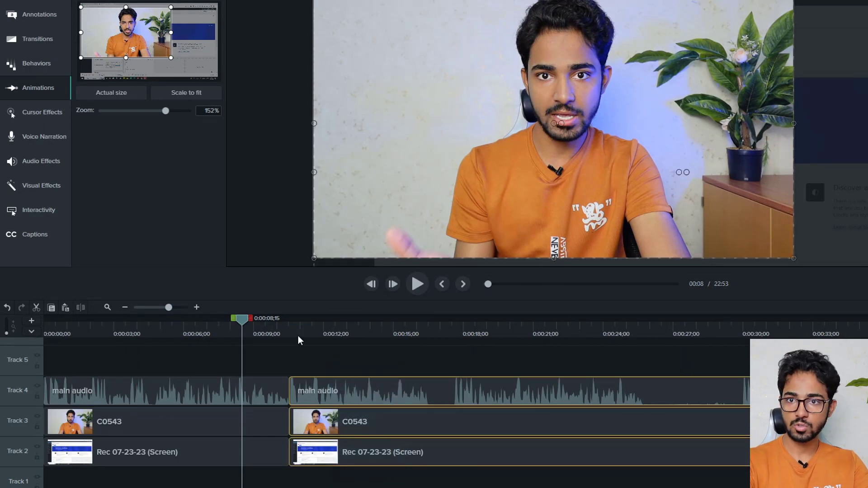
{"action": "key", "text": "Delete"}
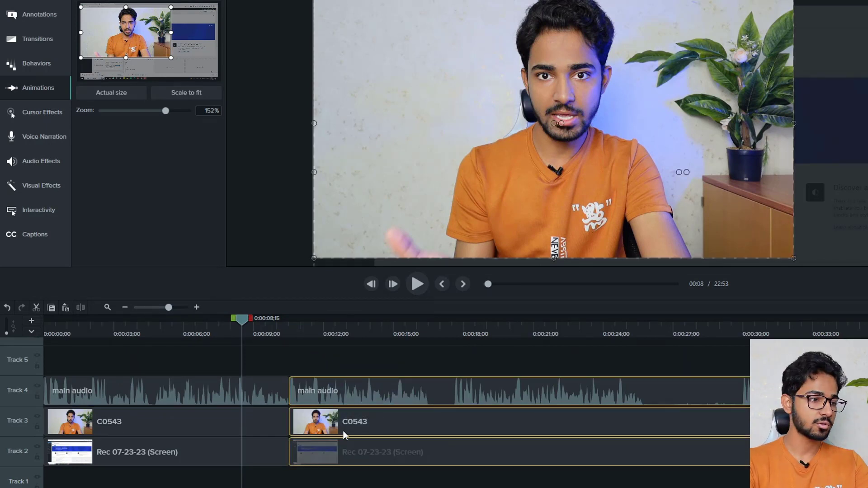
Crop the second C0543 clip at 0:00:11;20 from both sides and the bottom to a head-and-shoulders portrait.
{"action": "left_click", "coordinate": [343, 432]}
{"action": "left_click", "coordinate": [316, 326]}
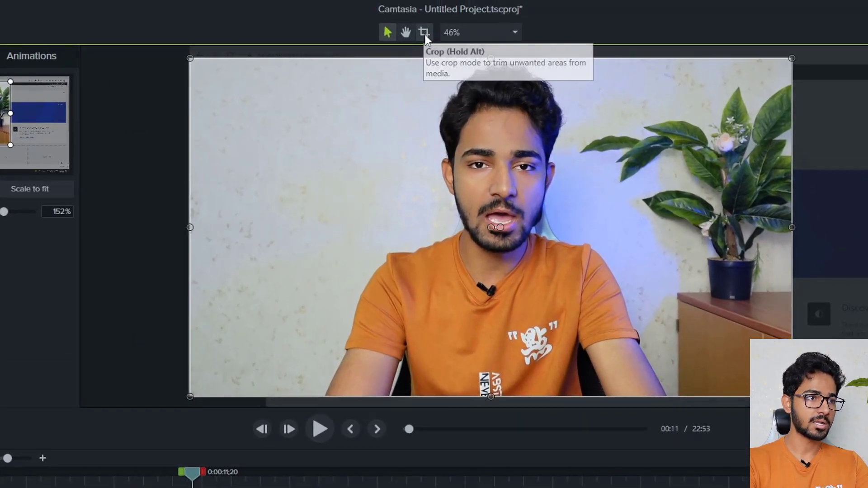
{"action": "left_click", "coordinate": [425, 36]}
{"action": "left_click_drag", "start_coordinate": [190, 228], "coordinate": [389, 223]}
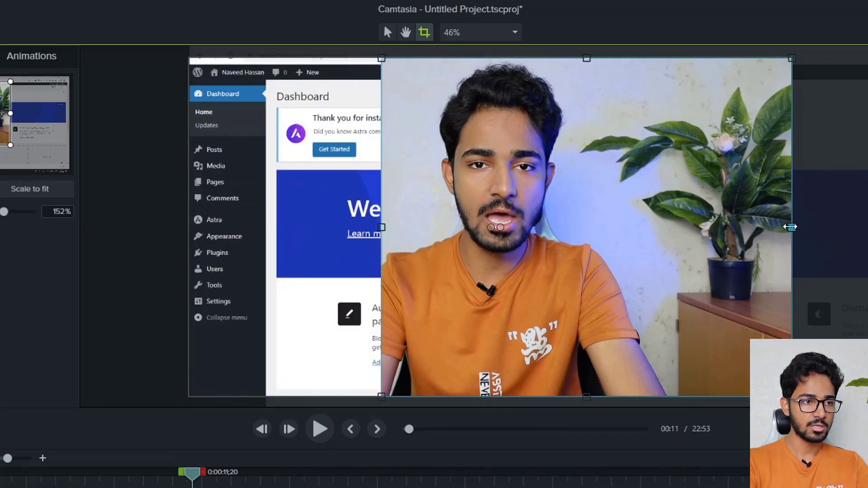
{"action": "left_click_drag", "start_coordinate": [790, 227], "coordinate": [622, 227]}
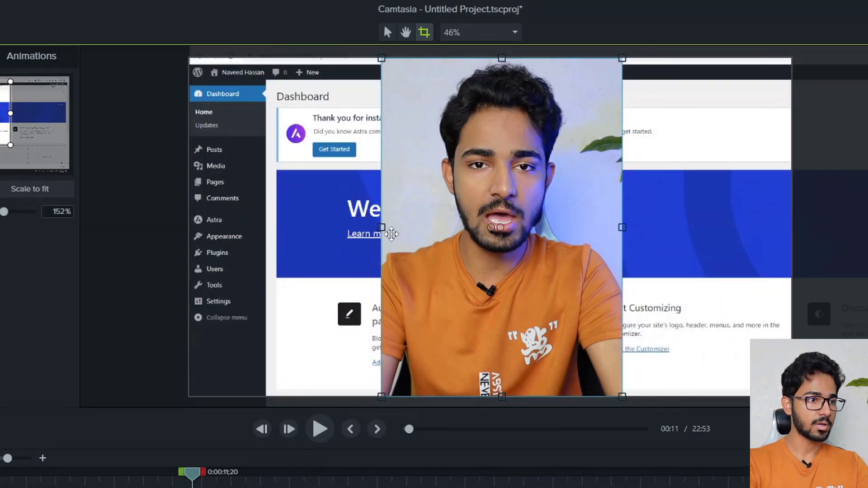
{"action": "left_click_drag", "start_coordinate": [382, 227], "coordinate": [375, 228]}
{"action": "left_click_drag", "start_coordinate": [500, 397], "coordinate": [499, 312]}
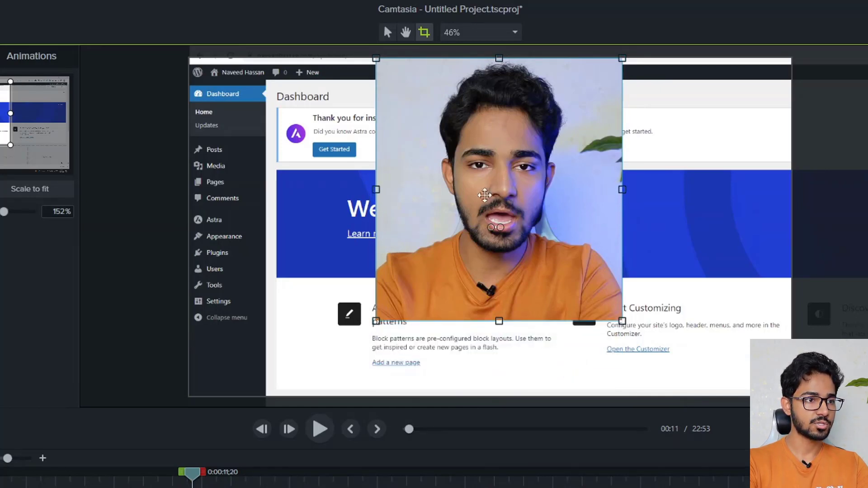
Move the cropped C0543 video to the canvas's lower-right corner and scale it down to a small picture-in-picture over the screen recording.
{"action": "left_click_drag", "start_coordinate": [485, 195], "coordinate": [663, 233]}
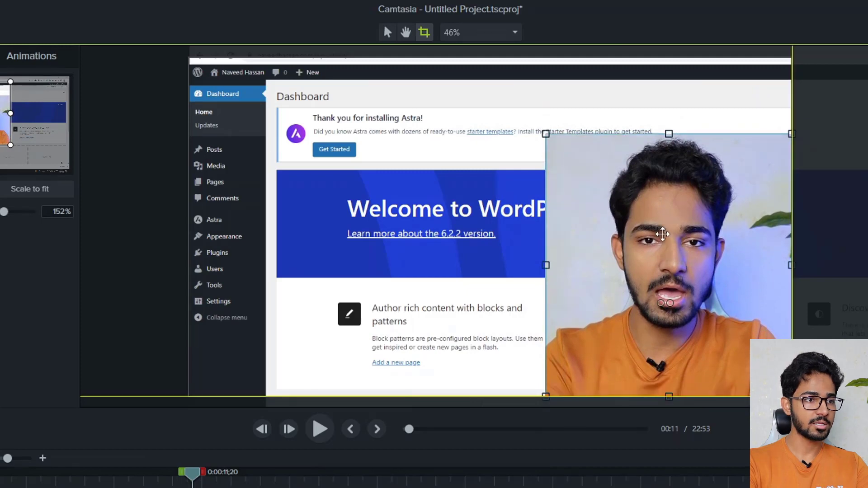
{"action": "left_click", "coordinate": [390, 33]}
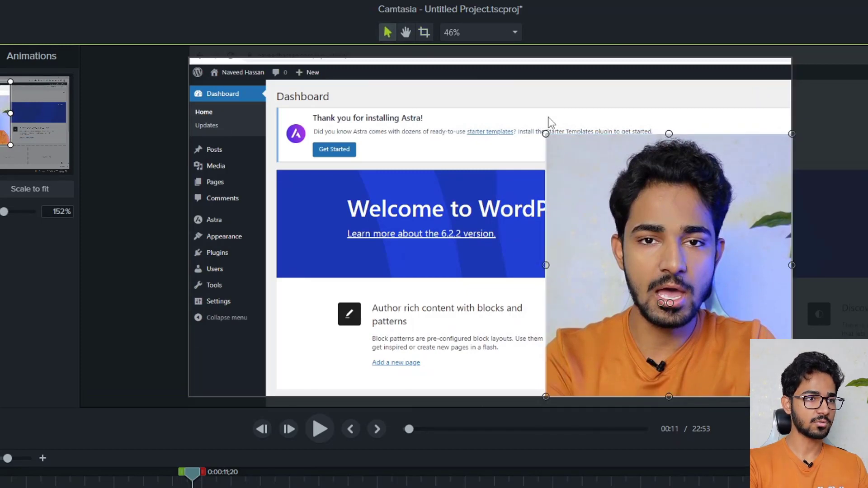
{"action": "left_click_drag", "start_coordinate": [545, 134], "coordinate": [662, 258]}
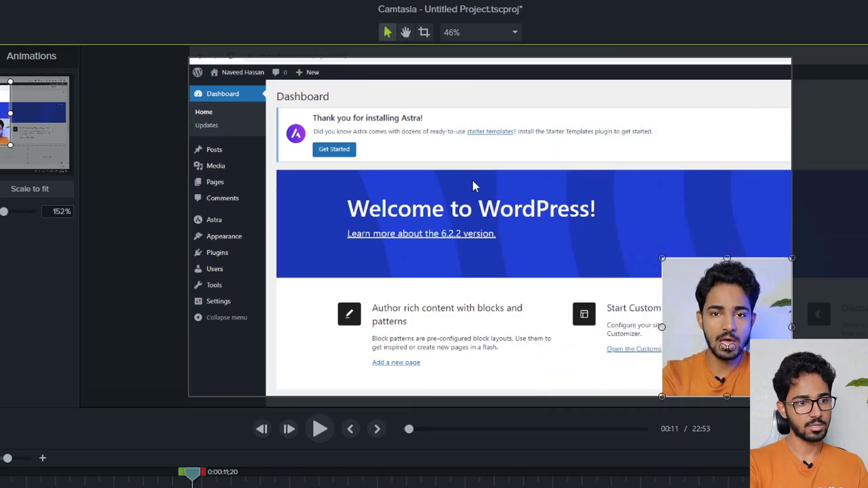
{"action": "left_click", "coordinate": [320, 429]}
{"action": "key", "text": "space"}
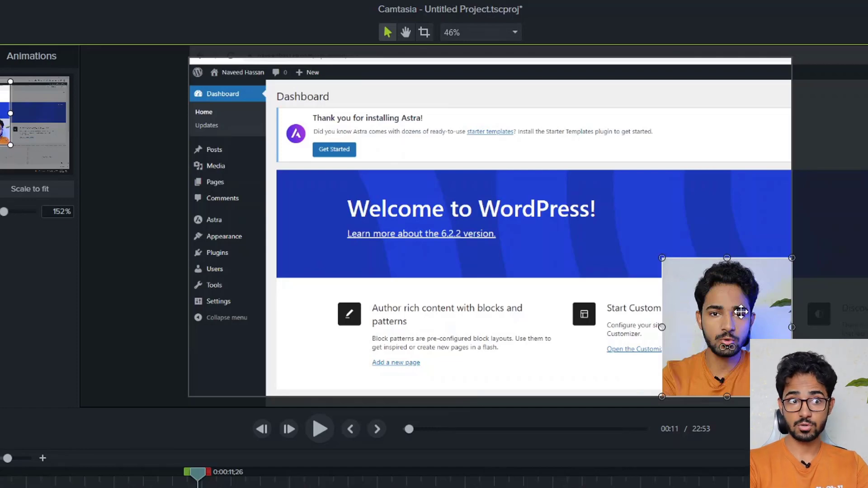
Split only the C0543 clip on Track 3 at 0:00:20;01.
{"action": "left_click", "coordinate": [436, 481]}
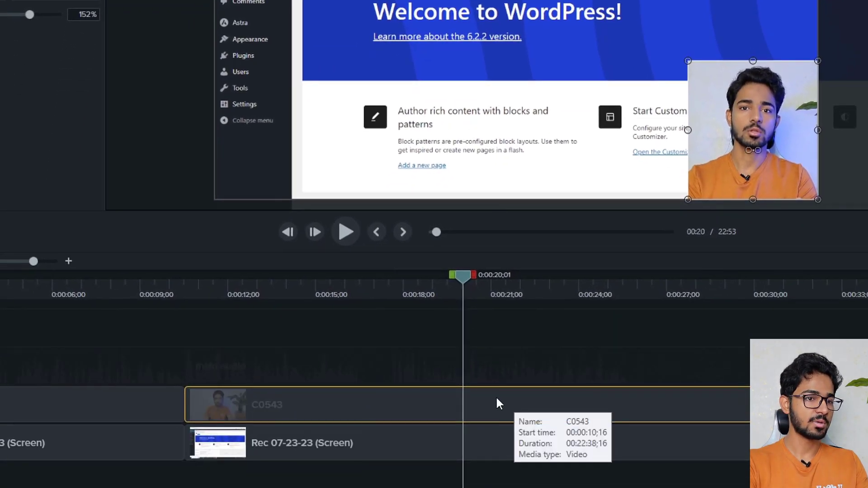
{"action": "key", "text": "s"}
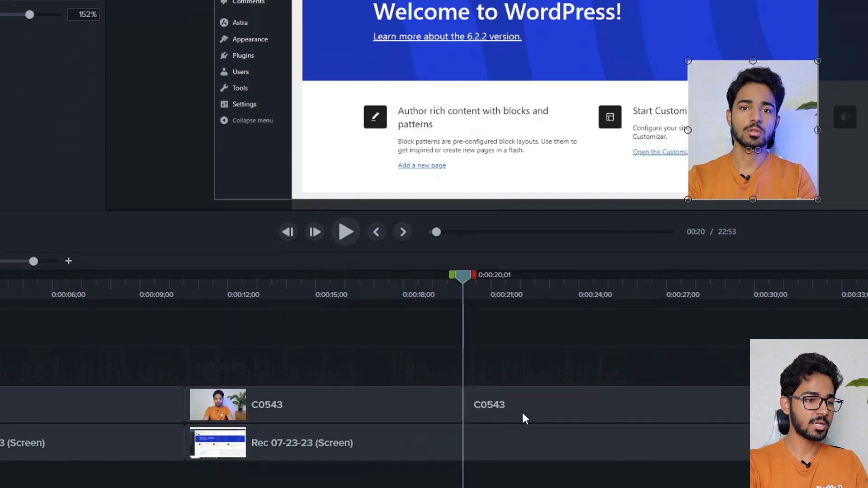
{"action": "left_click", "coordinate": [511, 403]}
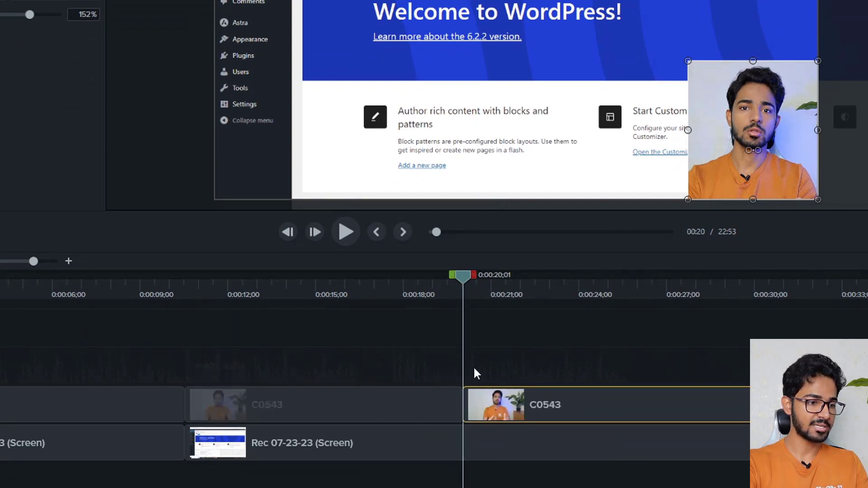
{"action": "left_click", "coordinate": [438, 407]}
Restore the cropped areas of the C0543 piece after 0:00:20;01 and scale its video up to fill the canvas.
{"action": "left_click", "coordinate": [520, 404]}
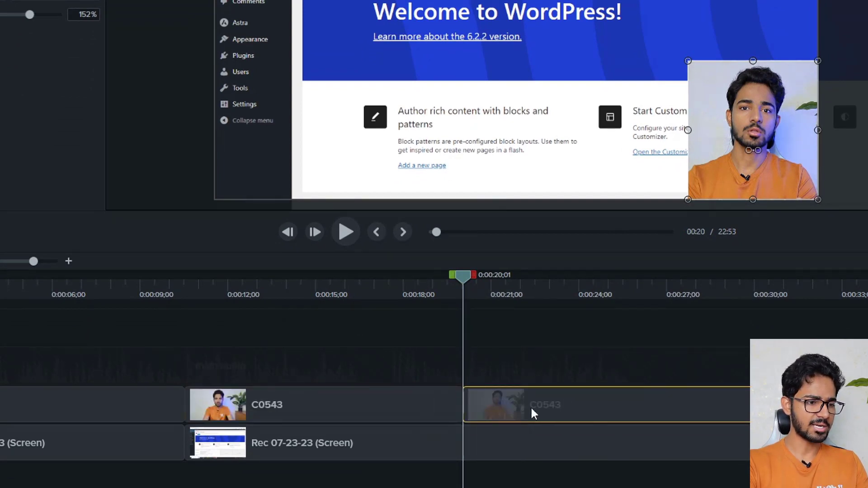
{"action": "left_click_drag", "start_coordinate": [768, 134], "coordinate": [483, 101]}
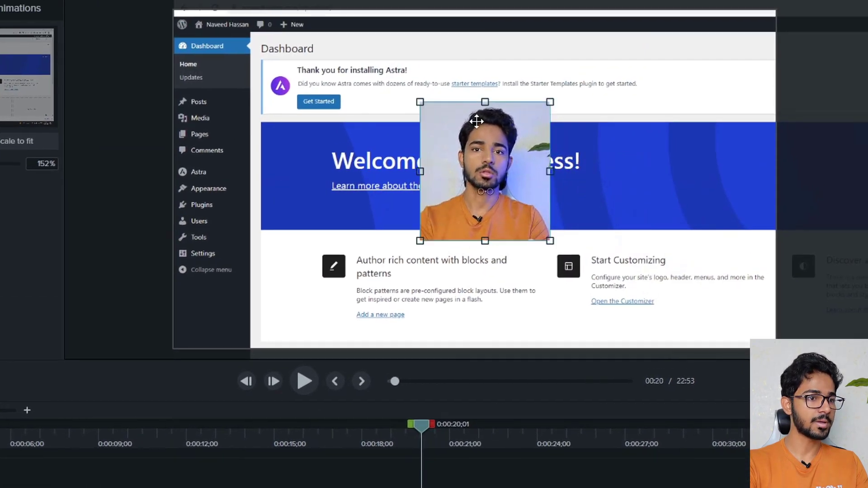
{"action": "left_click_drag", "start_coordinate": [550, 240], "coordinate": [640, 281]}
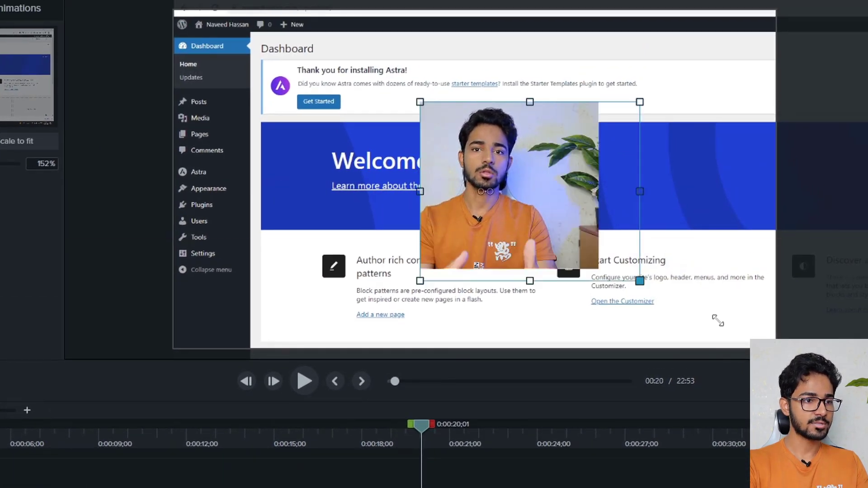
{"action": "left_click_drag", "start_coordinate": [420, 281], "coordinate": [321, 284]}
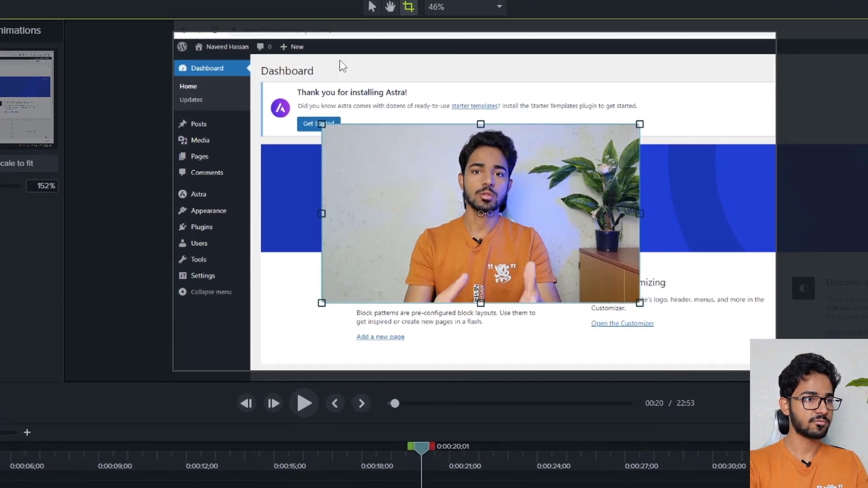
{"action": "left_click", "coordinate": [370, 12]}
{"action": "left_click_drag", "start_coordinate": [628, 284], "coordinate": [746, 367]}
{"action": "key", "text": "Escape"}
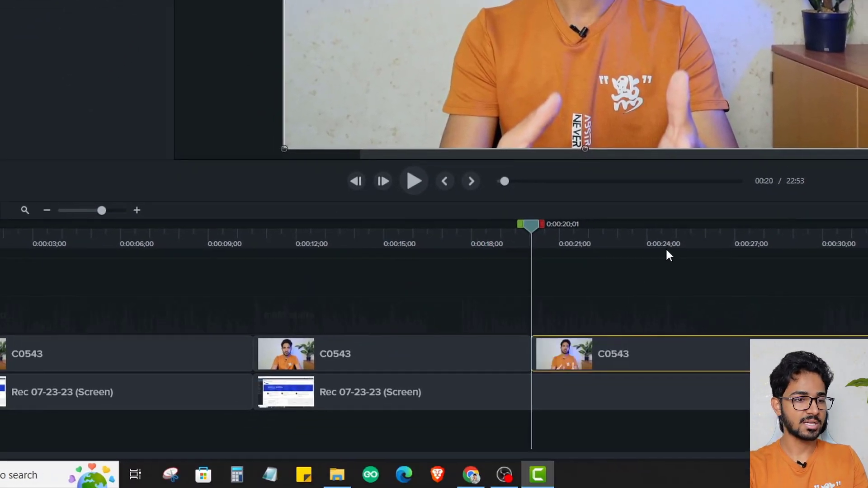
Split the C0543 clip at 0:00:33;14 and delete its piece between 0:00:20;01 and 0:00:33;14, leaving a gap on Track 3.
{"action": "left_click", "coordinate": [703, 236]}
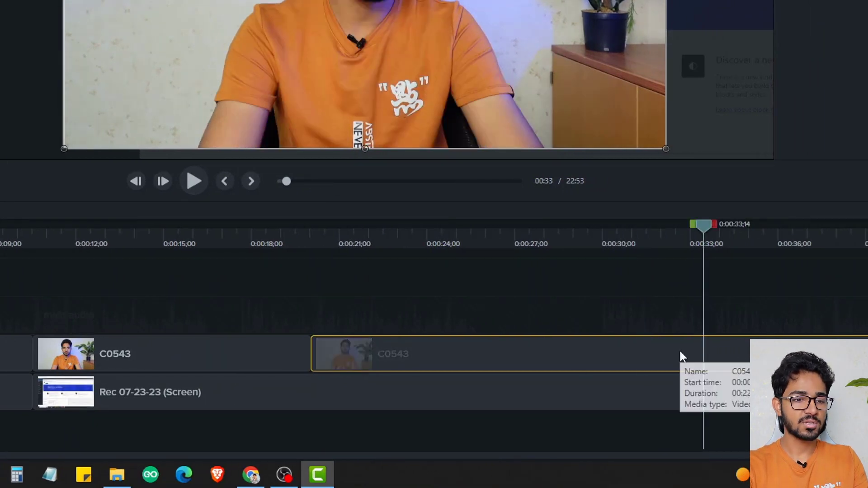
{"action": "key", "text": "s"}
{"action": "key", "text": "Delete"}
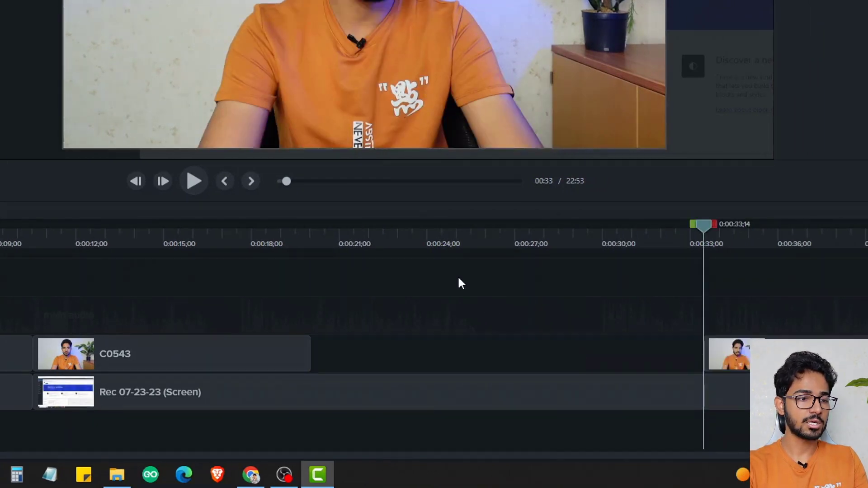
Play the edit from just before 0:00:20;01 and across 0:00:33;14 to check the switches between camera and screen views.
{"action": "left_click", "coordinate": [300, 241]}
{"action": "key", "text": "space"}
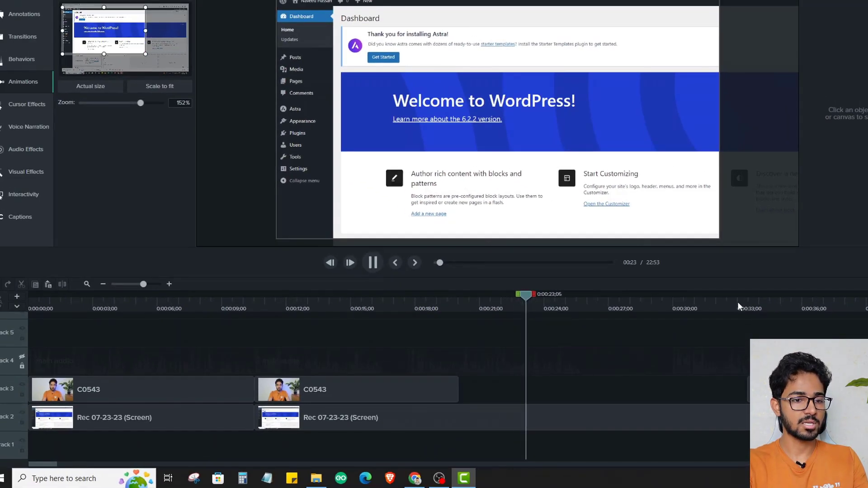
{"action": "left_click", "coordinate": [737, 302]}
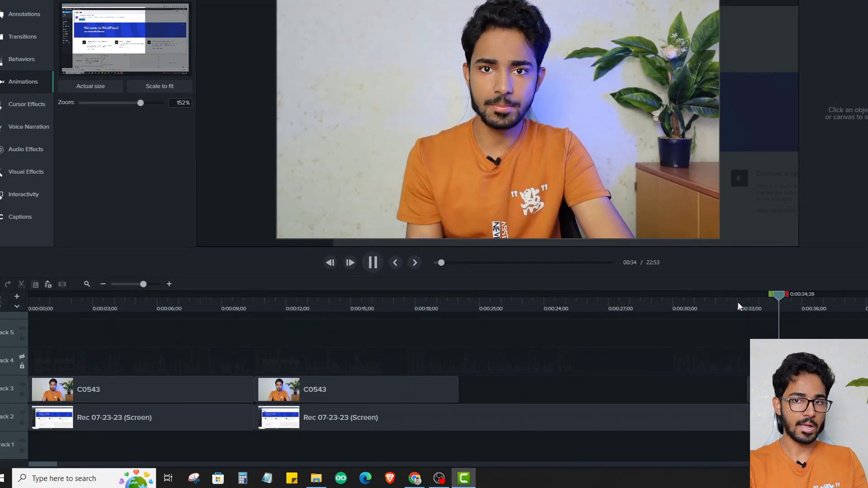
Stop playback, split the second C0543 clip on Track 3 at 0:00:13;15 and delete the piece after the split.
{"action": "key", "text": "space"}
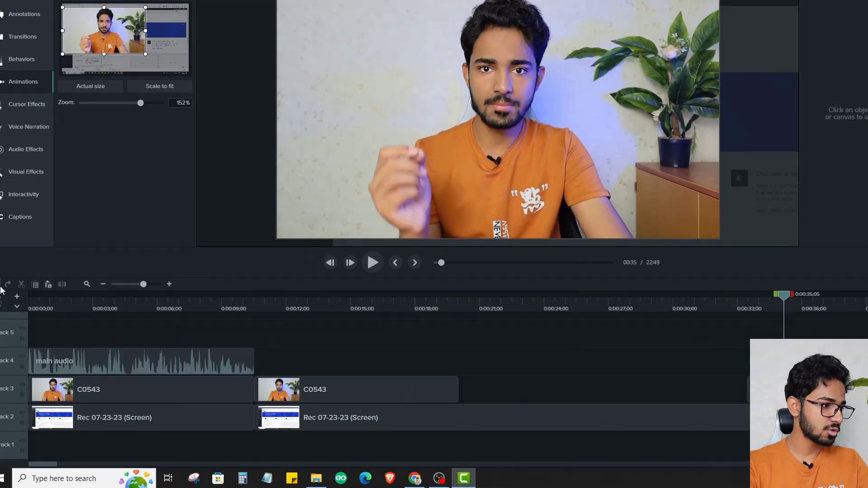
{"action": "left_click", "coordinate": [304, 390]}
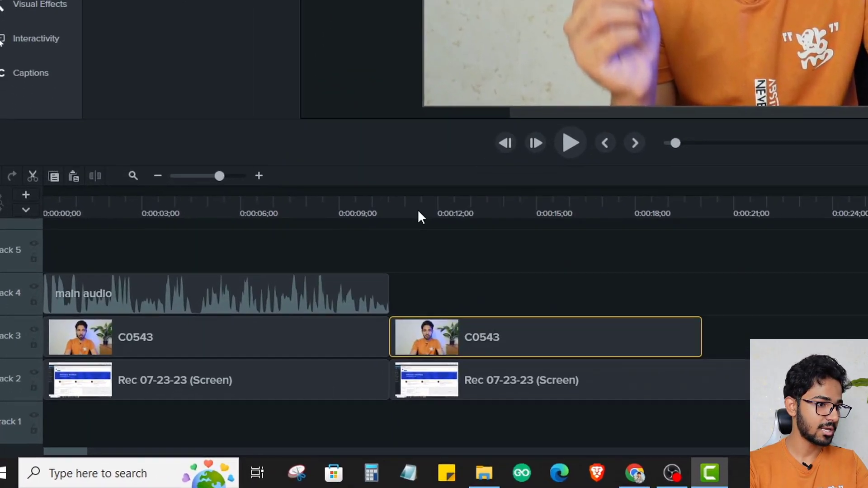
{"action": "left_click", "coordinate": [273, 305]}
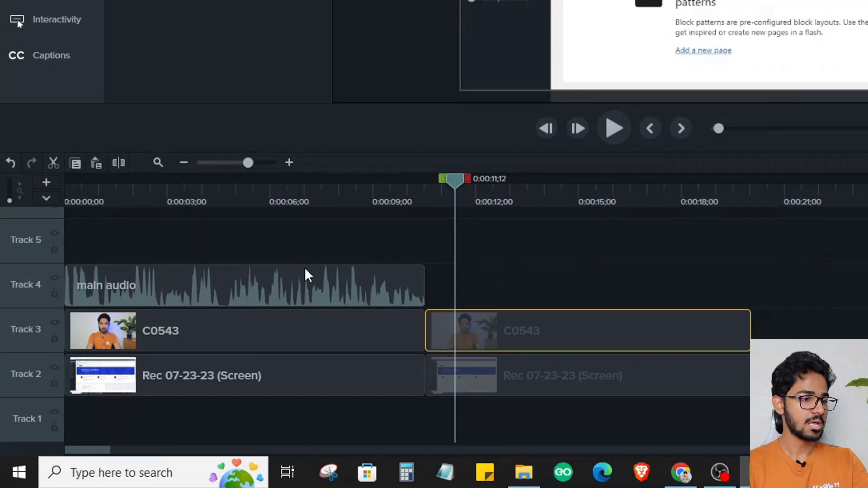
{"action": "left_click_drag", "start_coordinate": [494, 195], "coordinate": [527, 195]}
{"action": "key", "text": "s"}
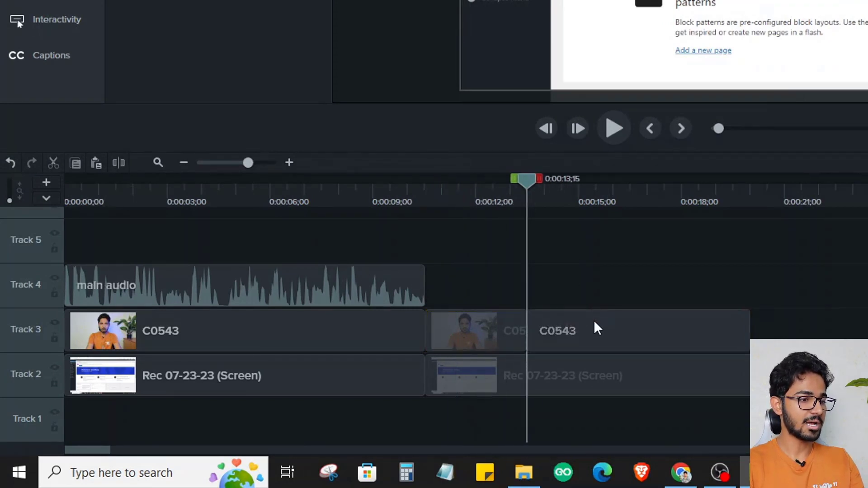
{"action": "left_click", "coordinate": [591, 330]}
{"action": "key", "text": "Delete"}
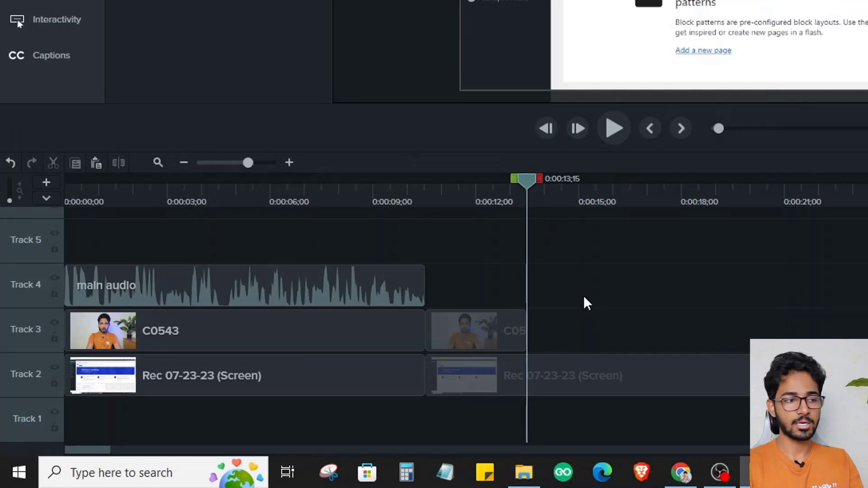
Undo the deletion of the C0543 piece after 0:00:13;15, delete it again, and try undoing and redoing that deletion.
{"action": "key", "text": "ctrl+z"}
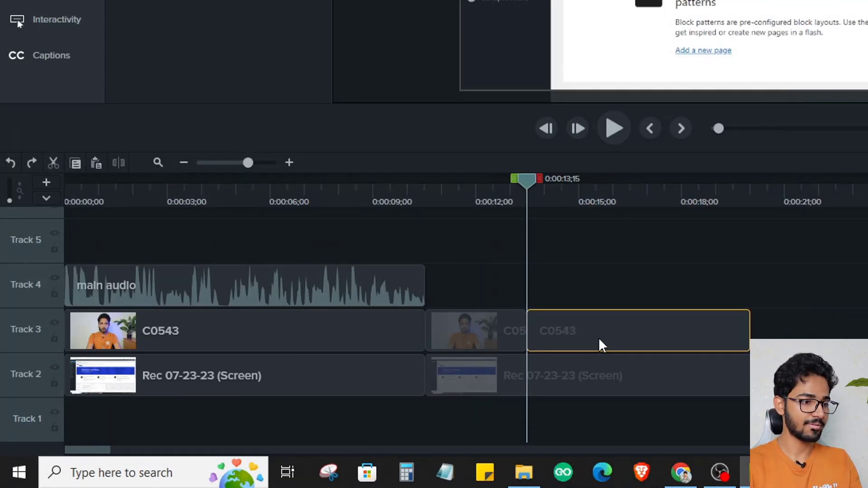
{"action": "left_click", "coordinate": [600, 304]}
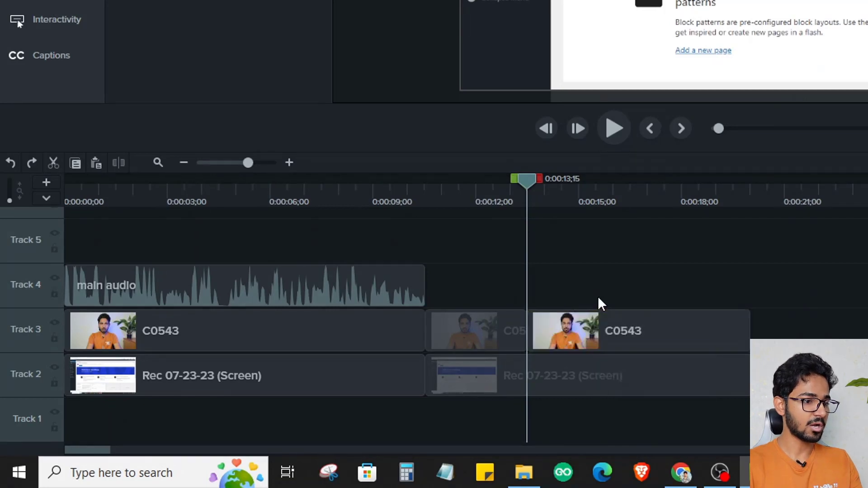
{"action": "left_click", "coordinate": [597, 334]}
{"action": "key", "text": "Delete"}
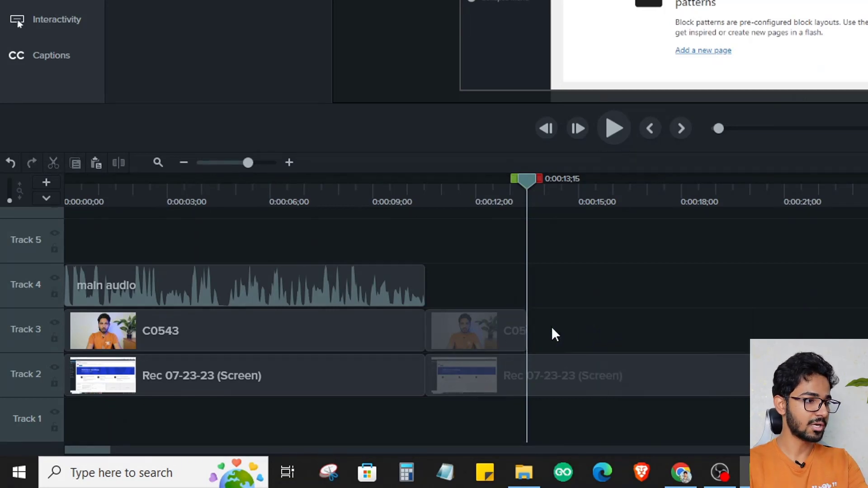
{"action": "left_click", "coordinate": [10, 163]}
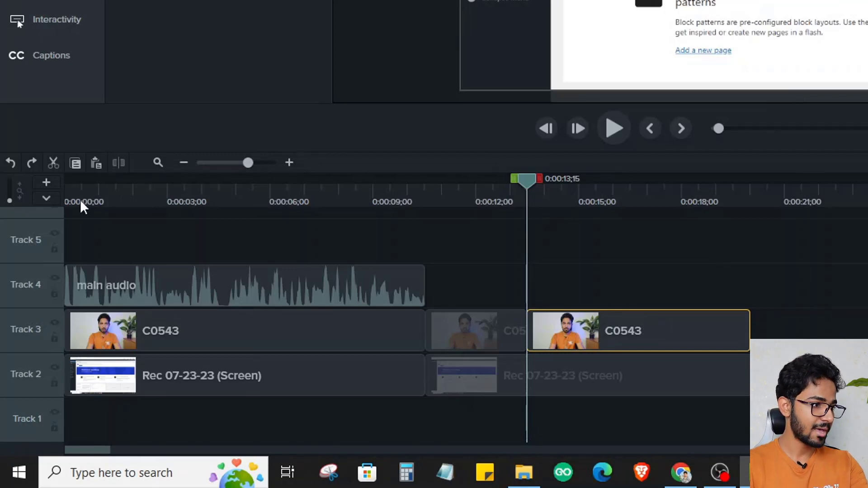
{"action": "left_click", "coordinate": [37, 168]}
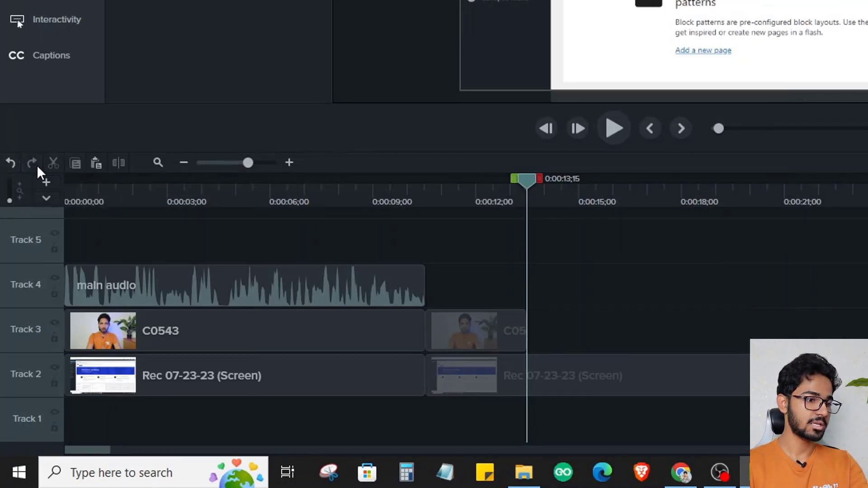
{"action": "key", "text": "ctrl+z"}
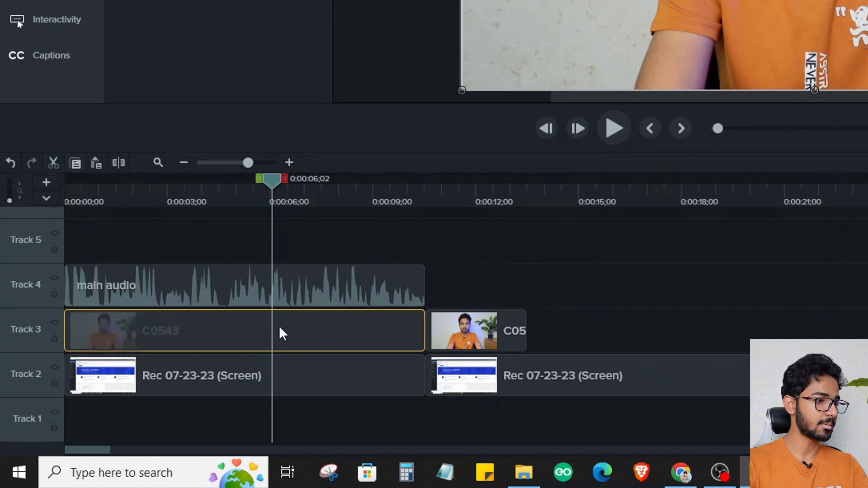
Try cutting the first C0543 clip from Track 3 and pasting it on Track 5 at 0:00:06;02, and undo the trial edits.
{"action": "left_click", "coordinate": [53, 164]}
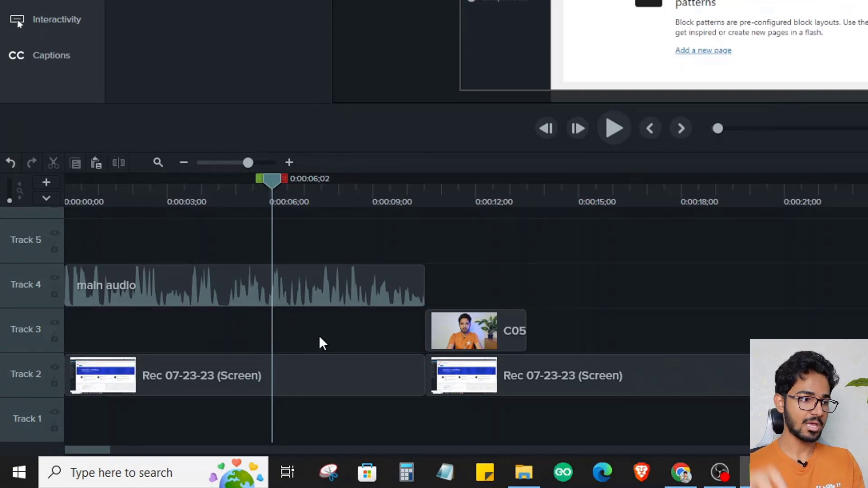
{"action": "key", "text": "ctrl+v"}
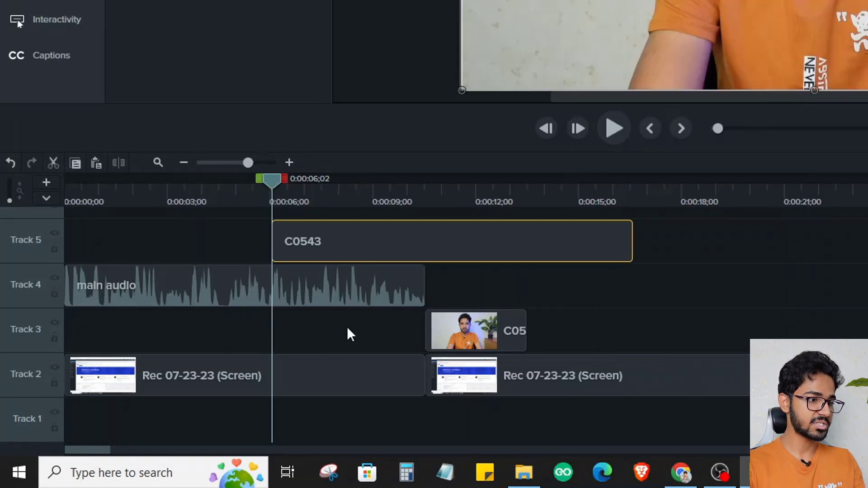
{"action": "key", "text": "ctrl+z"}
{"action": "key", "text": "ctrl+z"}
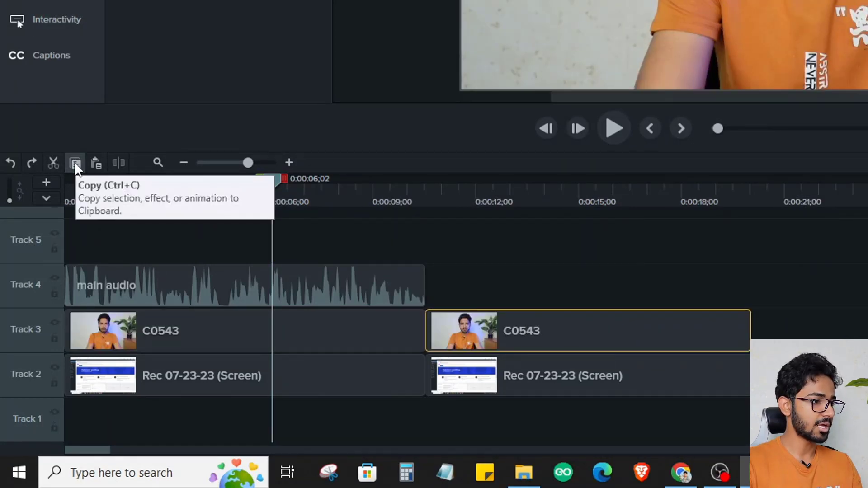
Copy the second C0543 clip, paste it at 0:00:21;06 and move the copy directly against the original's end on Track 3.
{"action": "left_click_drag", "start_coordinate": [491, 263], "coordinate": [611, 340]}
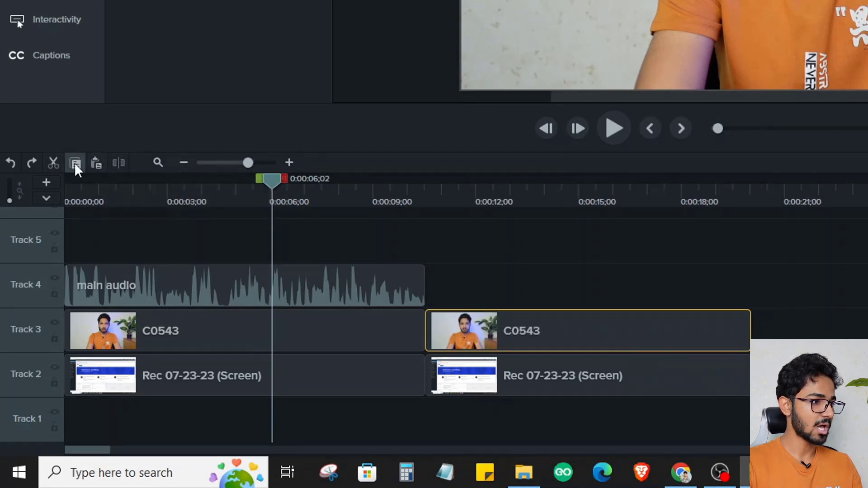
{"action": "left_click", "coordinate": [622, 313]}
{"action": "left_click", "coordinate": [791, 195]}
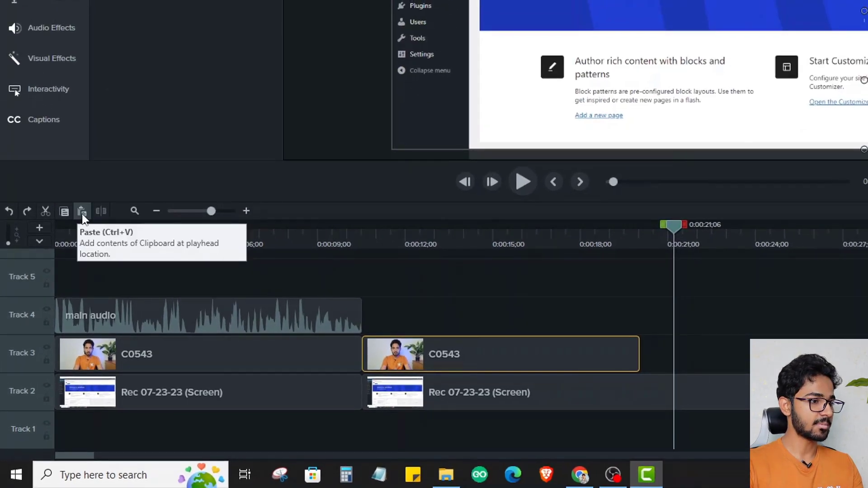
{"action": "left_click", "coordinate": [81, 211]}
{"action": "left_click_drag", "start_coordinate": [687, 353], "coordinate": [587, 350]}
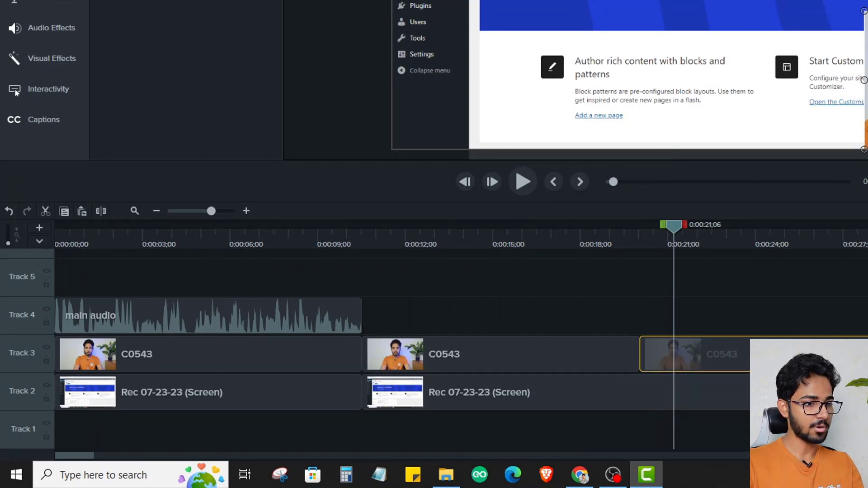
Split the pasted C0543 clip on Track 3 at 0:00:21;06 and delete the piece after the split.
{"action": "left_click_drag", "start_coordinate": [700, 339], "coordinate": [102, 210]}
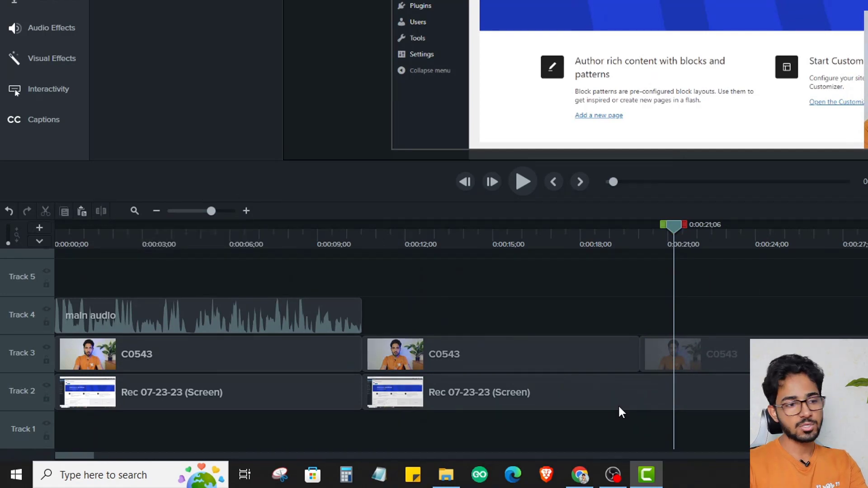
{"action": "left_click", "coordinate": [692, 351]}
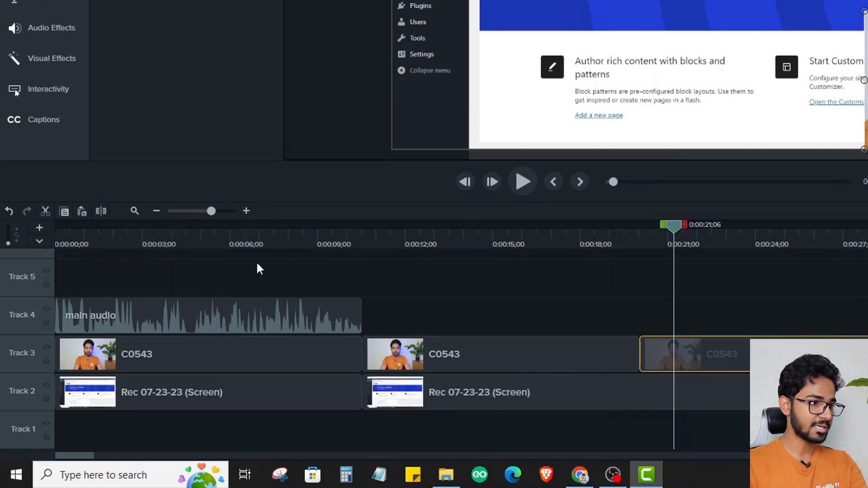
{"action": "left_click", "coordinate": [103, 211]}
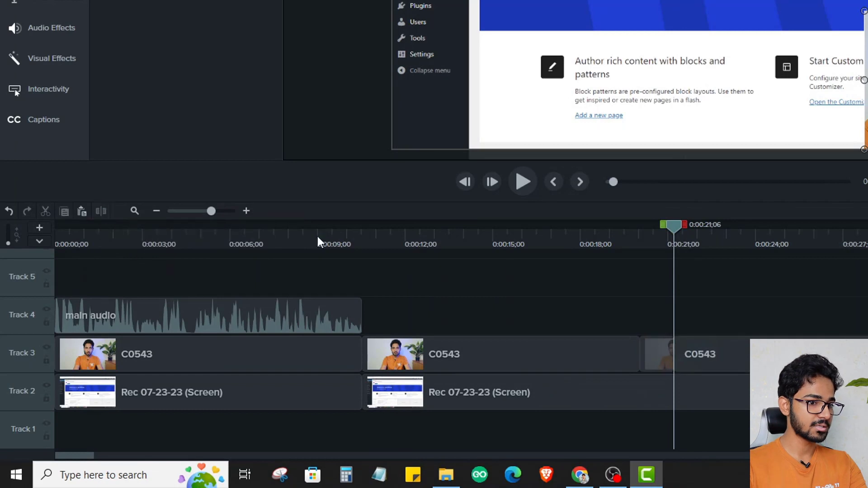
{"action": "left_click", "coordinate": [679, 351]}
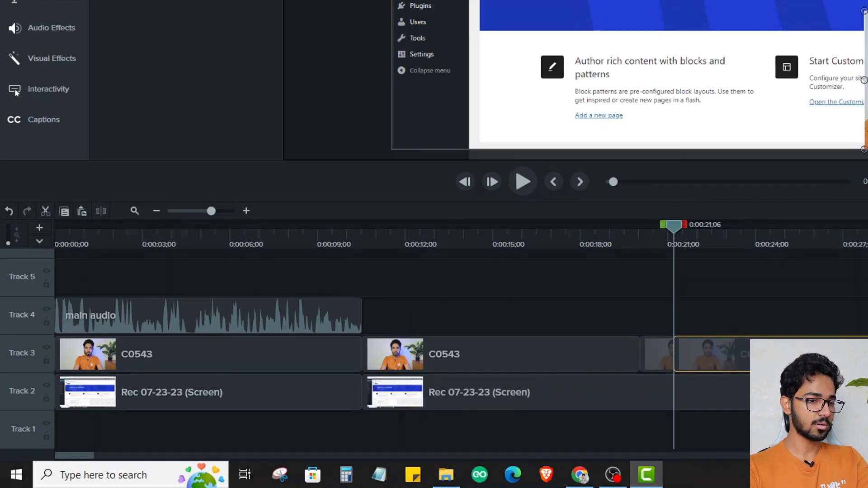
{"action": "key", "text": "Delete"}
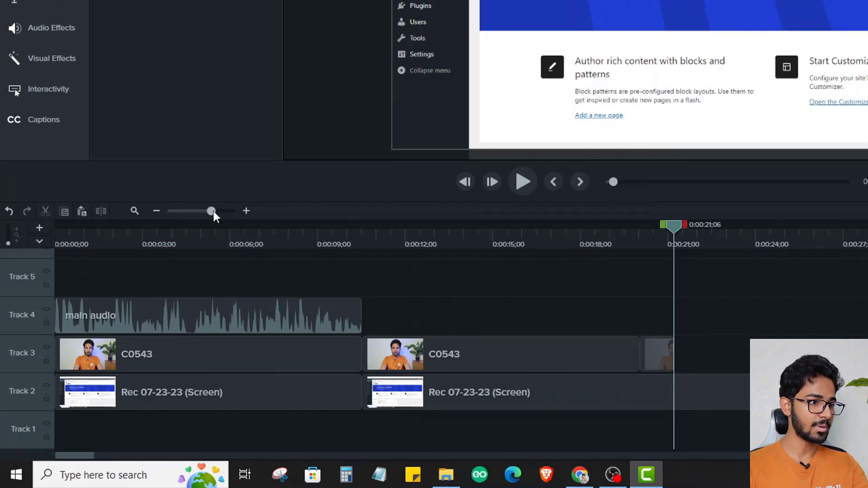
Examine the timeline at different magnifications and step the playhead frame by frame from 0:00:09;16 to 0:00:09;20.
{"action": "left_click_drag", "start_coordinate": [211, 211], "coordinate": [240, 211]}
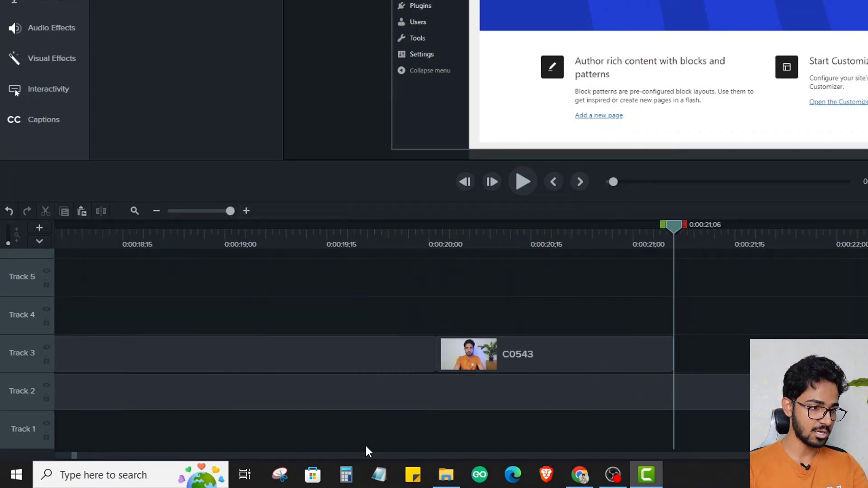
{"action": "left_click_drag", "start_coordinate": [74, 457], "coordinate": [63, 457]}
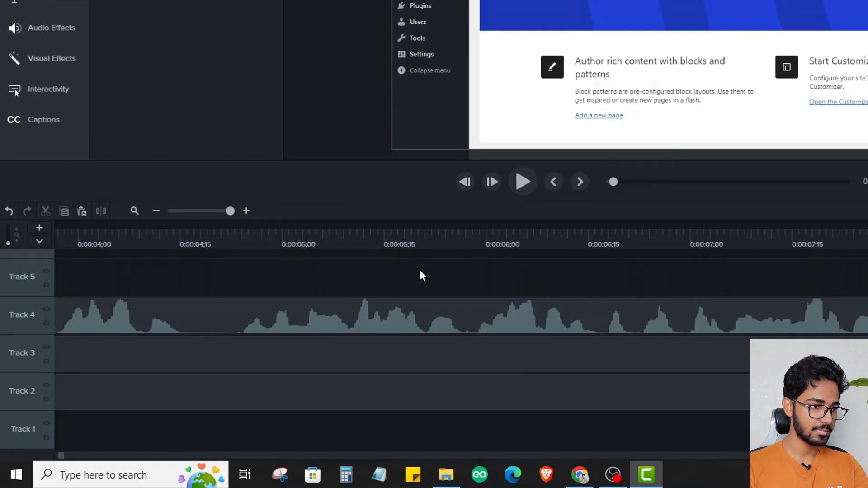
{"action": "left_click", "coordinate": [479, 232]}
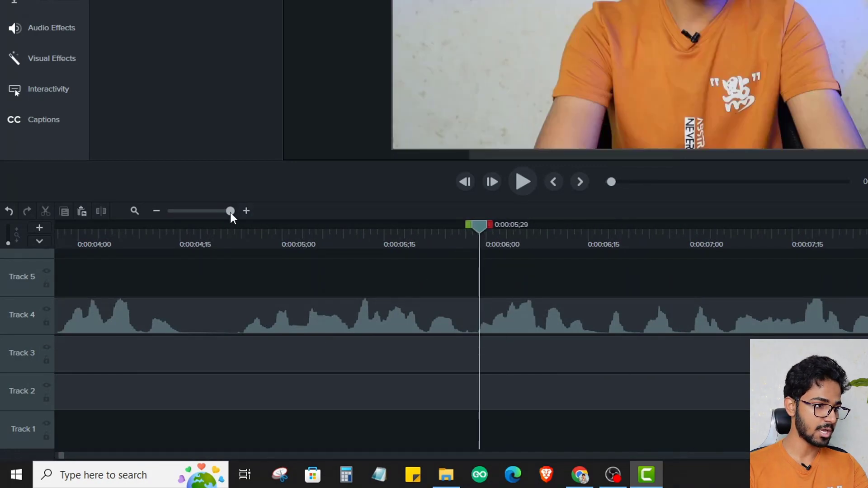
{"action": "mouse_move", "coordinate": [230, 213]}
{"action": "left_mouse_down"}
{"action": "mouse_move", "coordinate": [192, 210]}
{"action": "mouse_move", "coordinate": [220, 208]}
{"action": "left_mouse_up"}
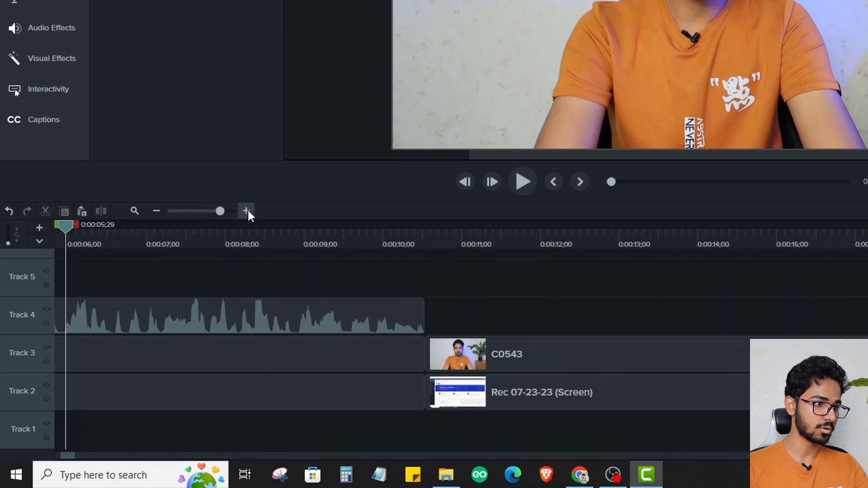
{"action": "left_click", "coordinate": [326, 234]}
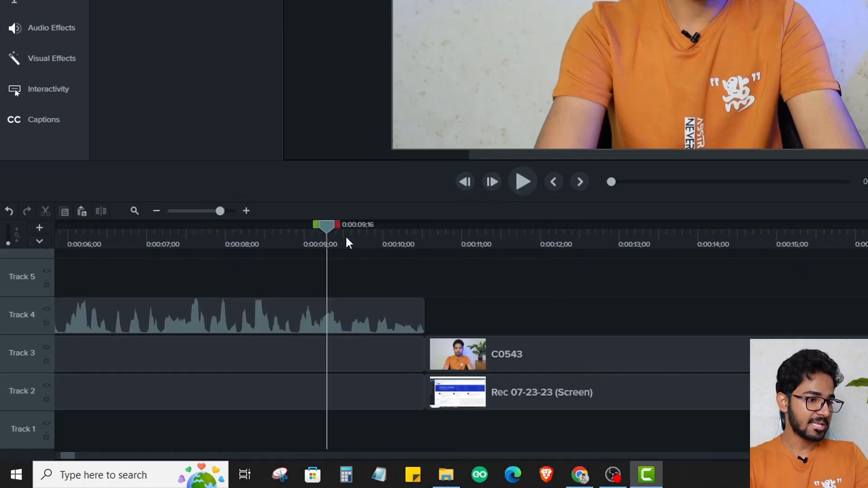
{"action": "left_click", "coordinate": [346, 238]}
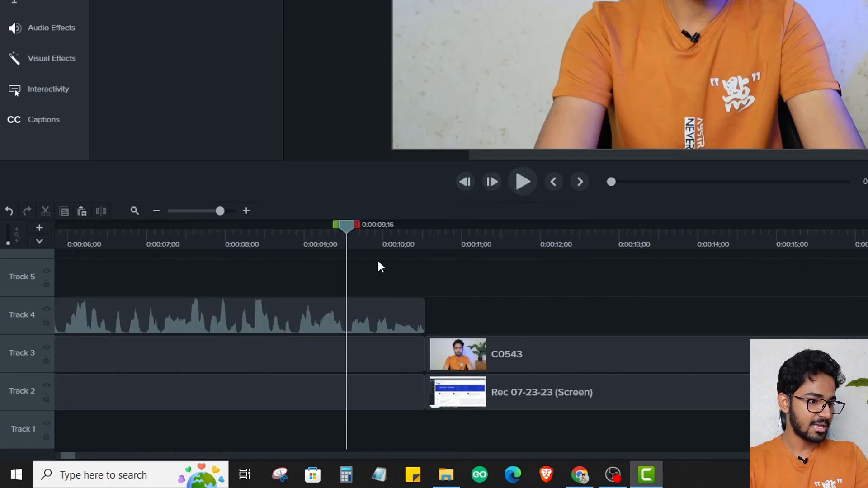
{"action": "left_click", "coordinate": [492, 184]}
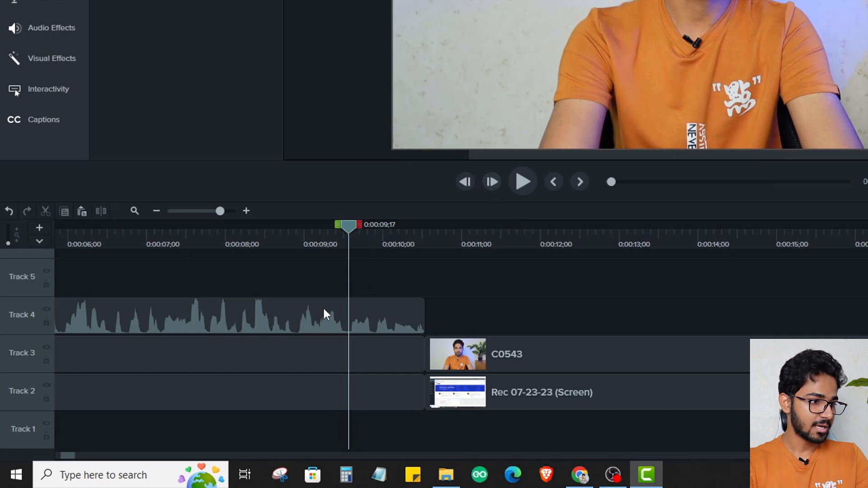
{"action": "left_click", "coordinate": [494, 182]}
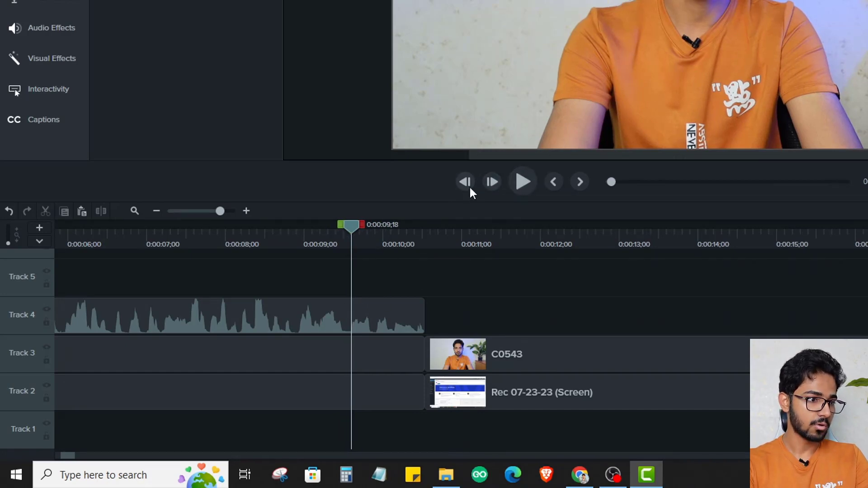
{"action": "left_click_drag", "start_coordinate": [223, 210], "coordinate": [366, 231]}
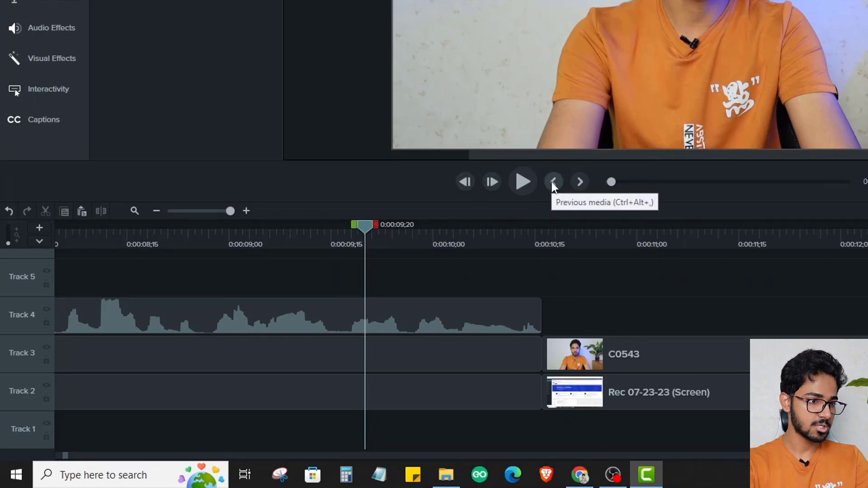
{"action": "left_click_drag", "start_coordinate": [230, 211], "coordinate": [206, 211]}
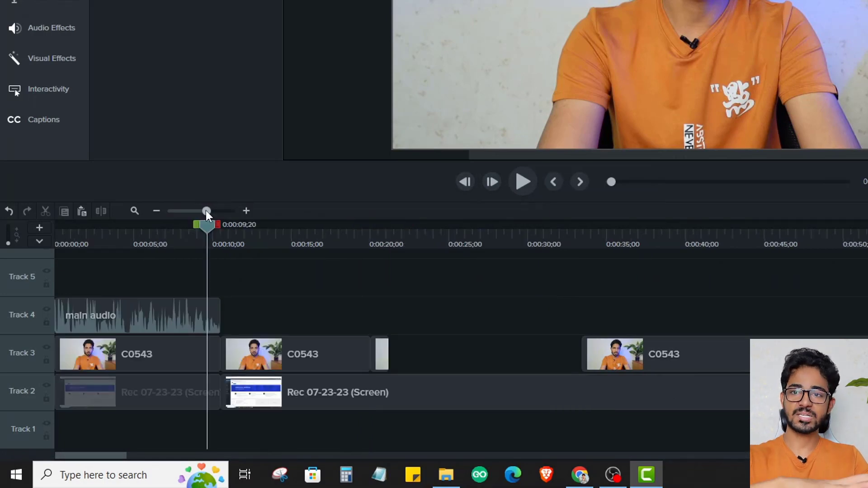